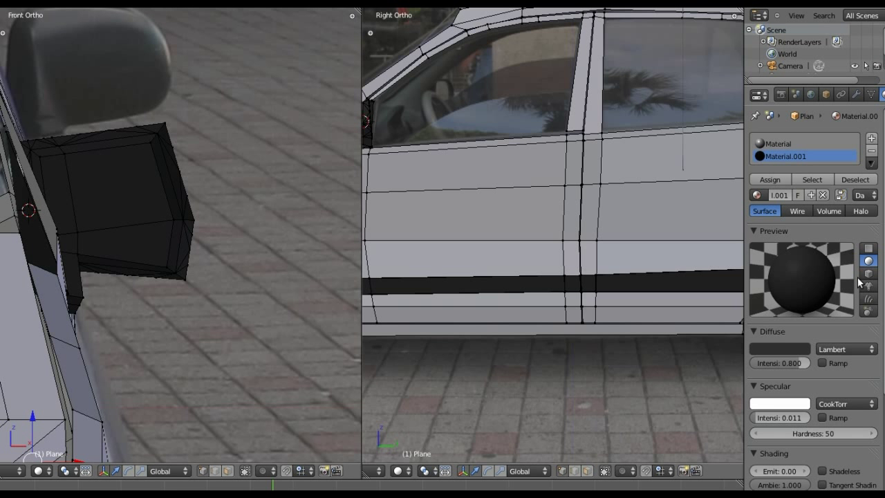
# Zoom the Right Ortho view out and back in to frame the whole car
pyautogui.scroll(-7, 565, 235)
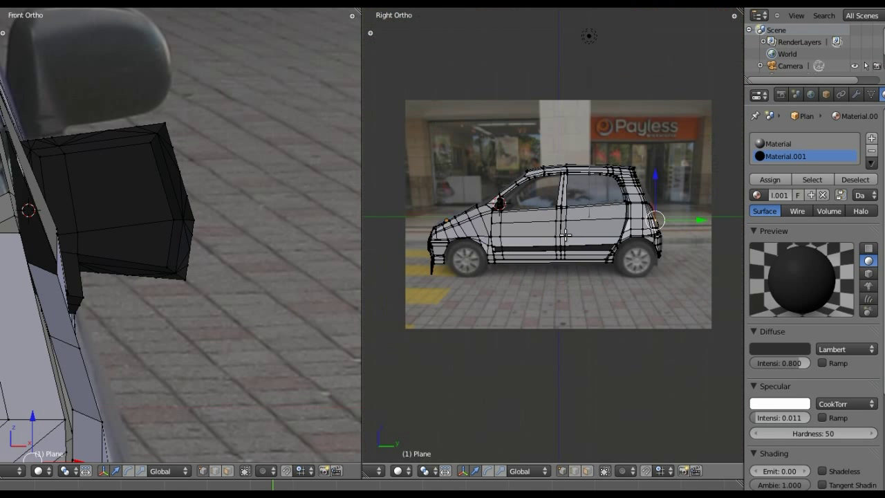
pyautogui.scroll(1, 553, 249)
pyautogui.scroll(1, 553, 249)
pyautogui.scroll(-1, 550, 248)
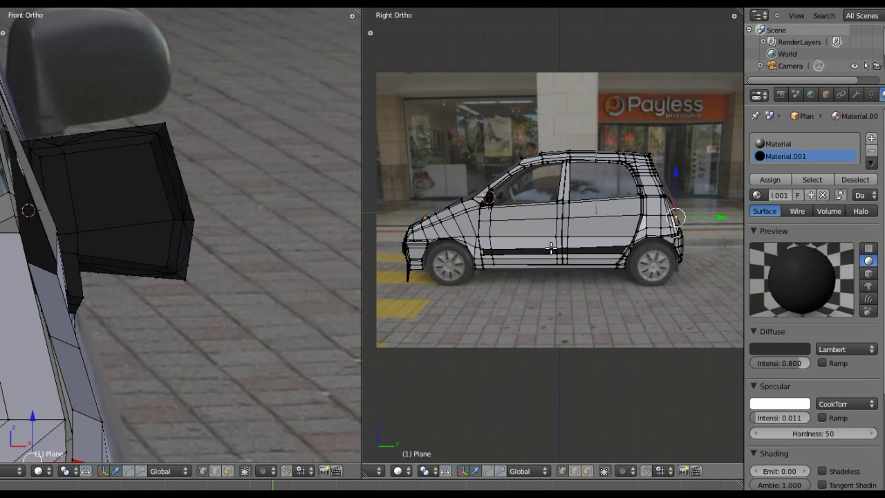
pyautogui.scroll(2, 553, 247)
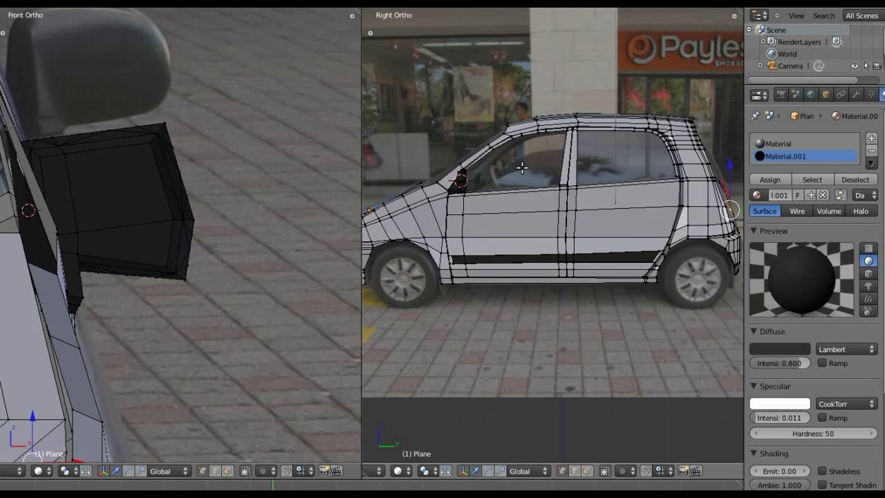
# Zoom out the Front Ortho view and pan it to the headlight and grille
pyautogui.scroll(-1, 517, 225)
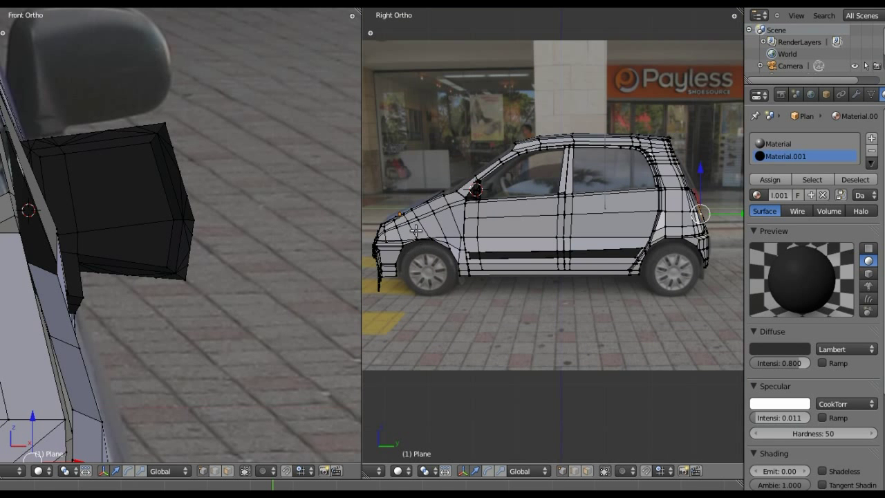
pyautogui.scroll(-3, 131, 321)
pyautogui.scroll(-1, 124, 321)
pyautogui.keyDown('shift'); pyautogui.moveTo(133, 394); pyautogui.dragTo(239, 286, button='middle'); pyautogui.keyUp('shift')
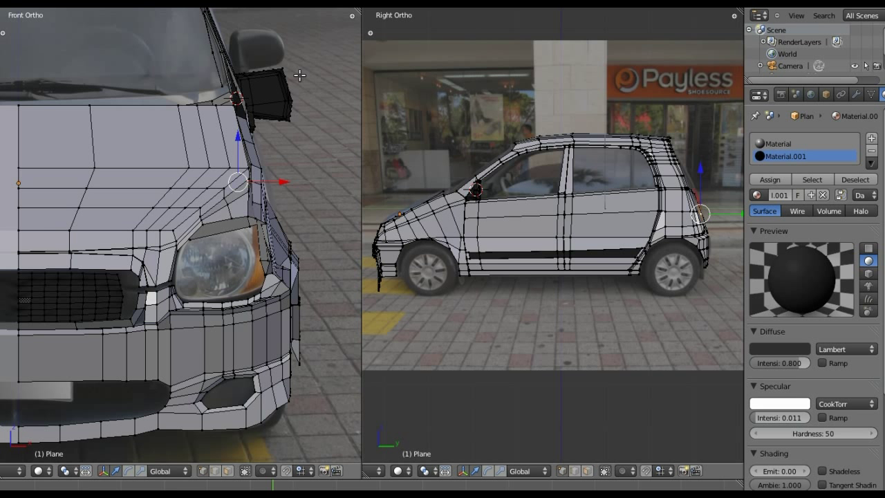
# Frame the side mirror in the front view and turn off limit selection to visible
pyautogui.scroll(3, 280, 93)
pyautogui.scroll(-3, 271, 83)
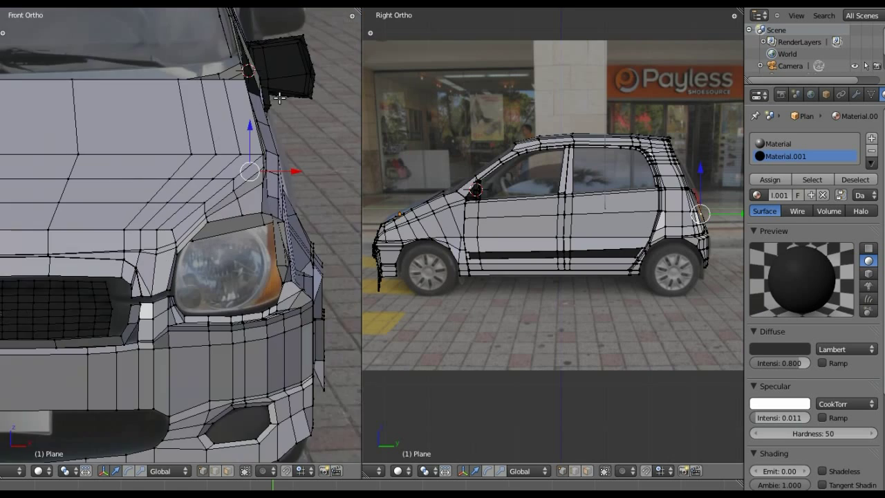
pyautogui.scroll(1, 262, 90)
pyautogui.scroll(3, 256, 154)
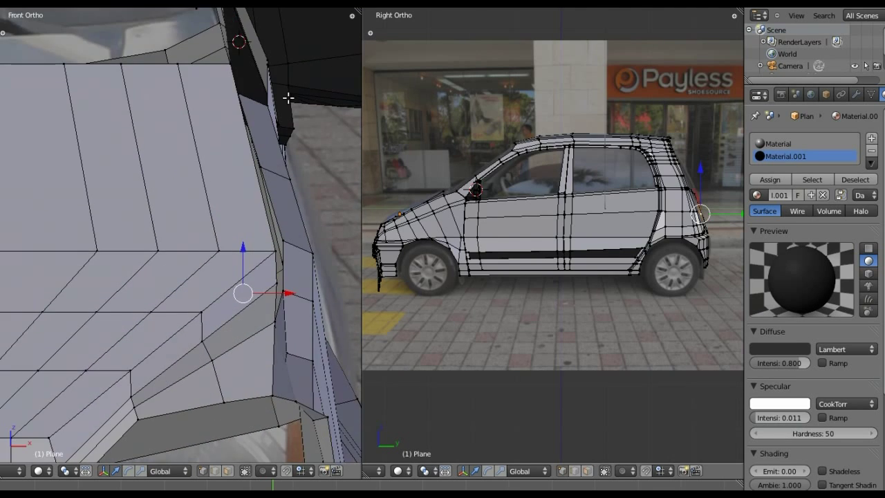
pyautogui.keyDown('shift'); pyautogui.moveTo(290, 95); pyautogui.dragTo(144, 230, button='middle'); pyautogui.keyUp('shift')
pyautogui.scroll(1, 253, 99)
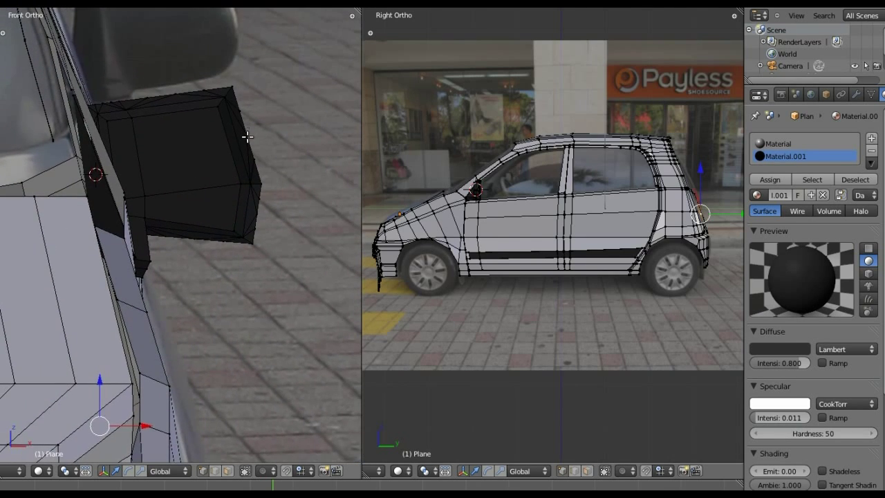
pyautogui.scroll(-1, 247, 134)
pyautogui.scroll(1, 265, 160)
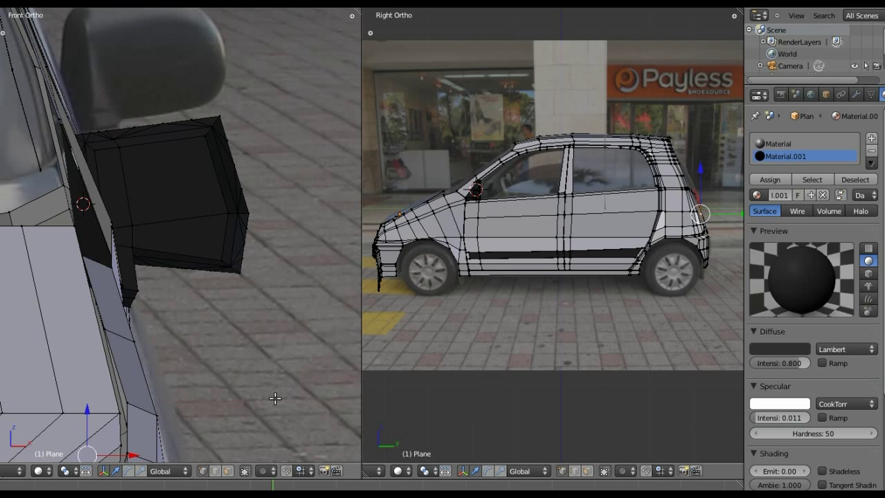
pyautogui.click(246, 472)
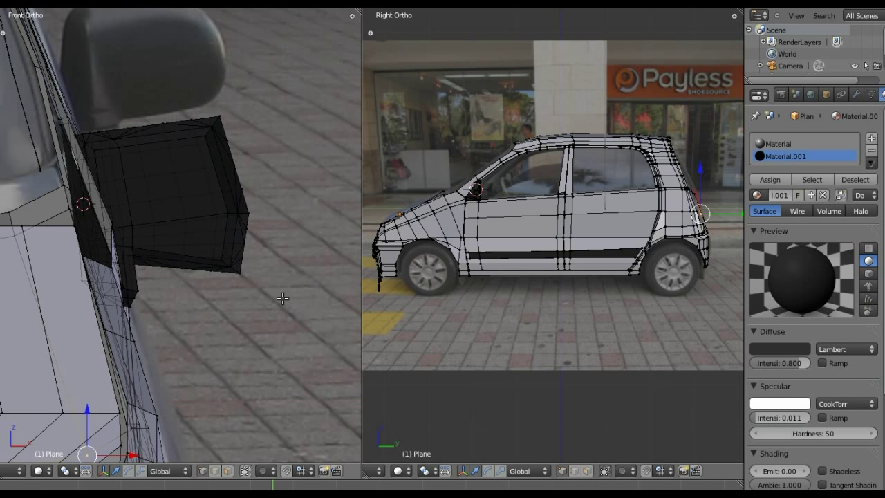
# Box-select the mirror's lower corner vertices and shift them vertically along Z, twice
pyautogui.press('b')
pyautogui.moveTo(275, 305); pyautogui.dragTo(203, 253)
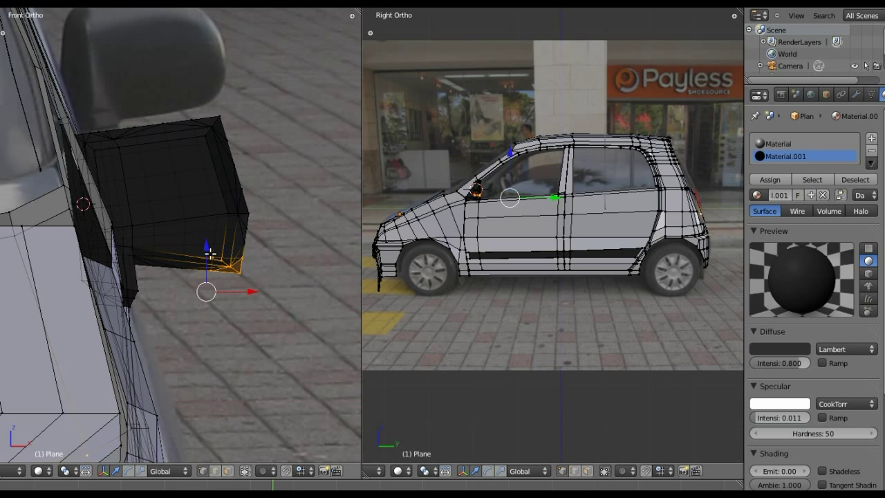
pyautogui.press('g')
pyautogui.press('z')
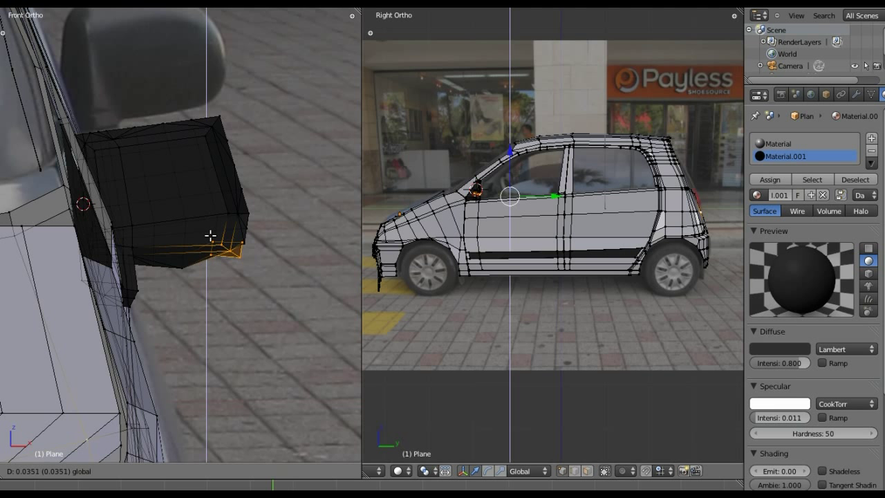
pyautogui.click(215, 226)
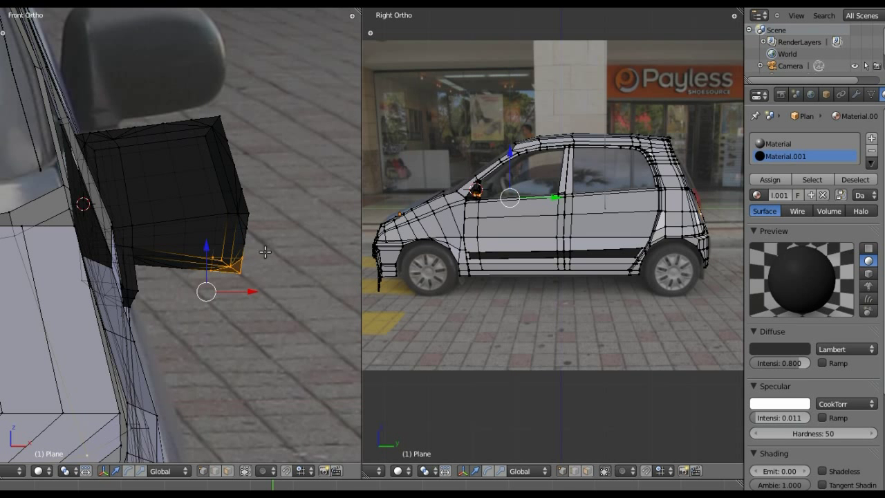
pyautogui.press('b')
pyautogui.moveTo(265, 255); pyautogui.dragTo(215, 227)
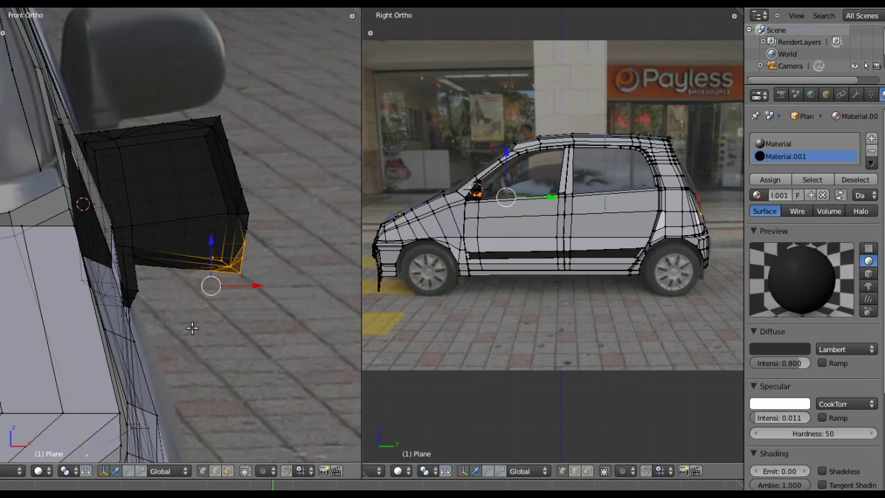
pyautogui.press('g')
pyautogui.press('z')
pyautogui.click(188, 277)
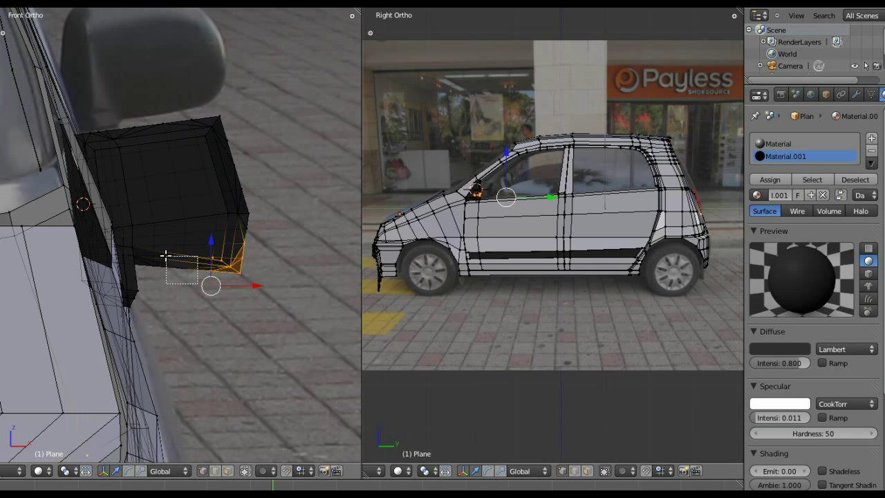
# Move the mirror's bottom edge loop along Z, undo the move, and deselect all
pyautogui.keyDown('alt'); pyautogui.keyDown('shift'); pyautogui.rightClick(165, 255); pyautogui.keyUp('shift'); pyautogui.keyUp('alt')
pyautogui.press('g')
pyautogui.press('z')
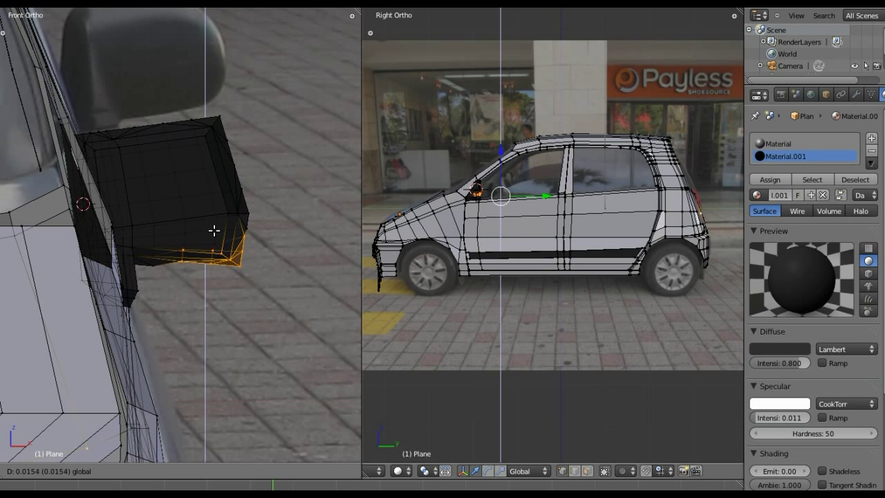
pyautogui.click(213, 230)
pyautogui.hotkey('ctrl', 'z')
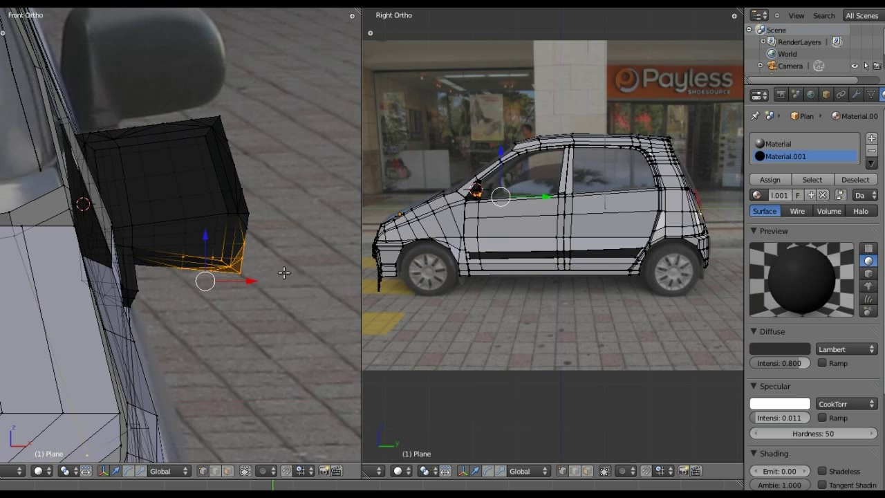
pyautogui.press('a')
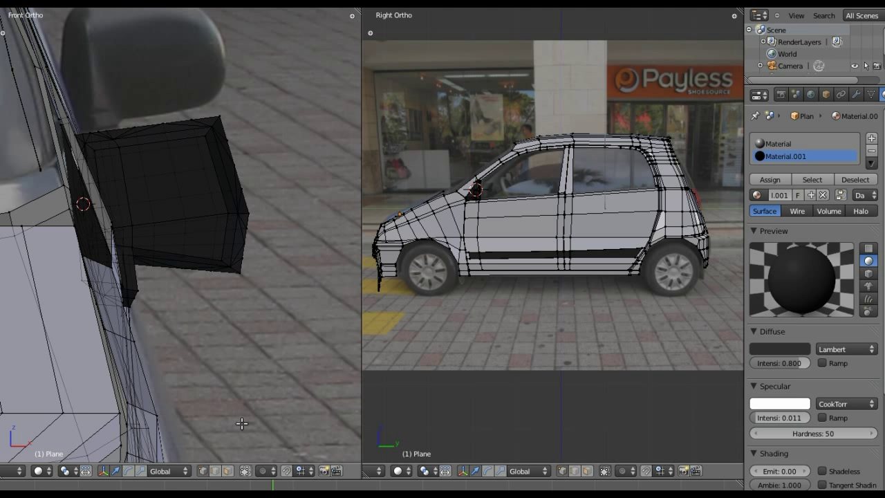
# Turn on proportional editing
pyautogui.click(268, 471)
pyautogui.click(275, 461)
pyautogui.click(273, 470)
pyautogui.click(279, 446)
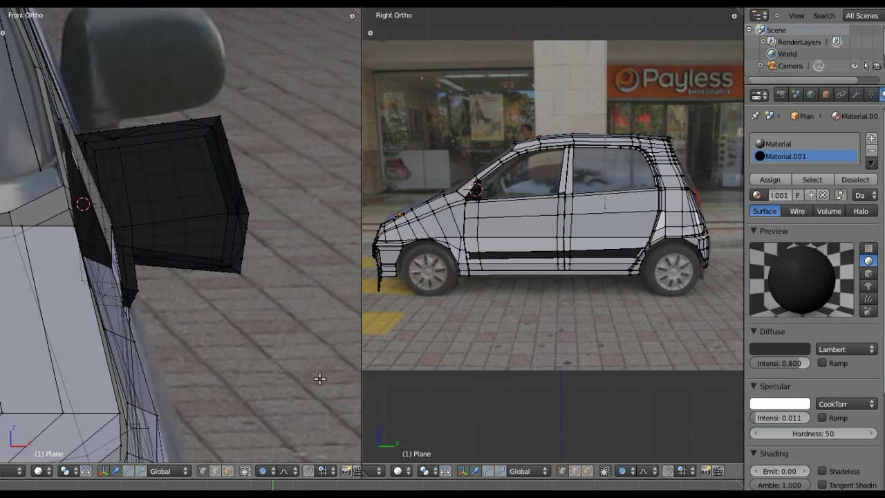
# Raise the mirror's outer corner and inner bottom corner vertices along Z with smooth falloff
pyautogui.rightClick(238, 273)
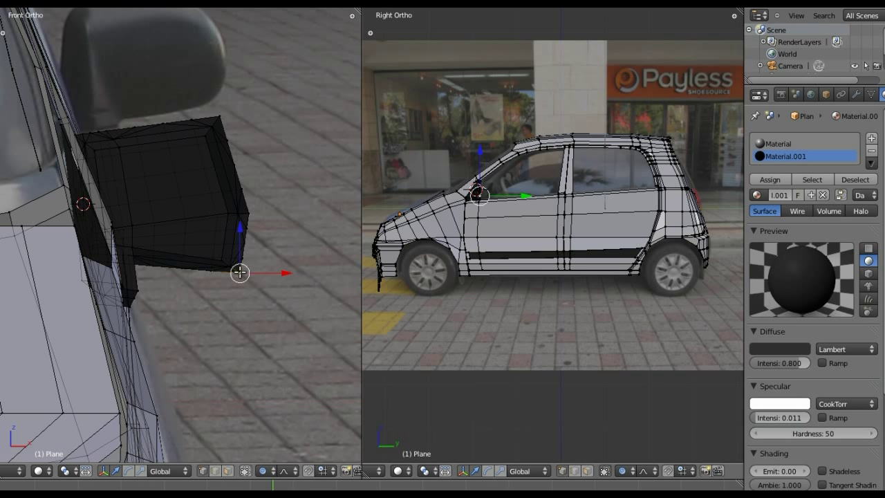
pyautogui.press('g')
pyautogui.press('z')
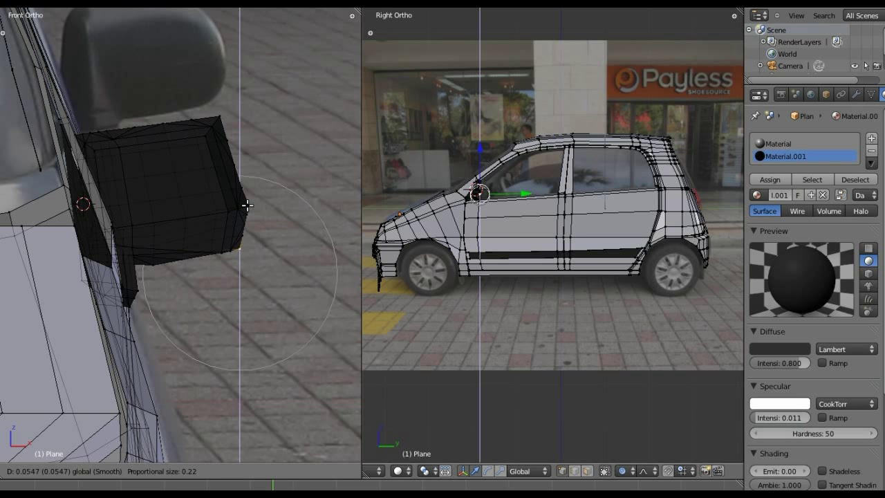
pyautogui.click(247, 204)
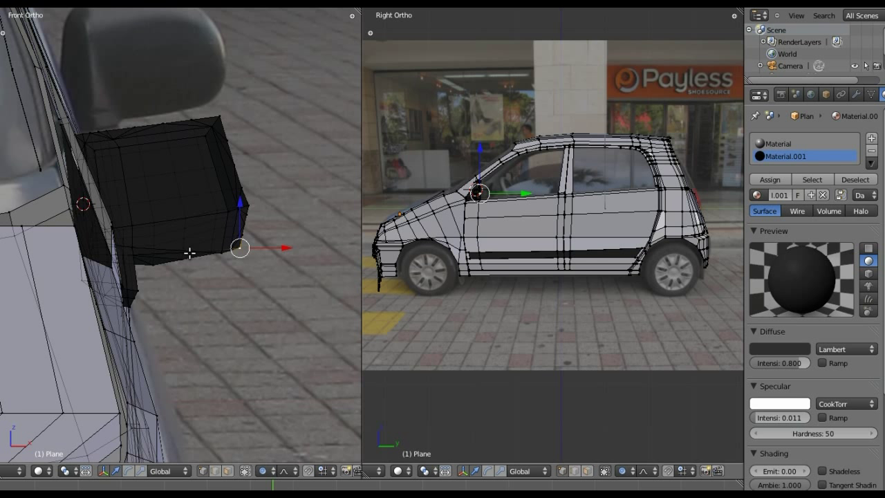
pyautogui.rightClick(153, 265)
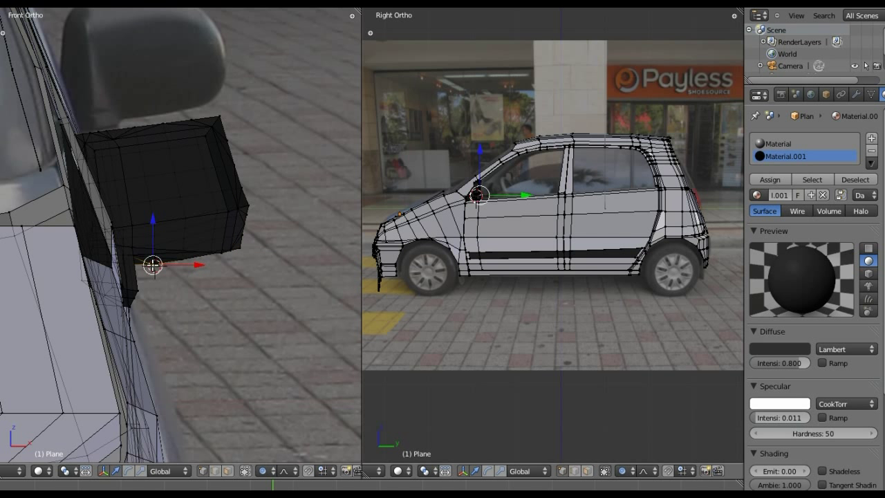
pyautogui.press('g')
pyautogui.press('z')
pyautogui.click(160, 229)
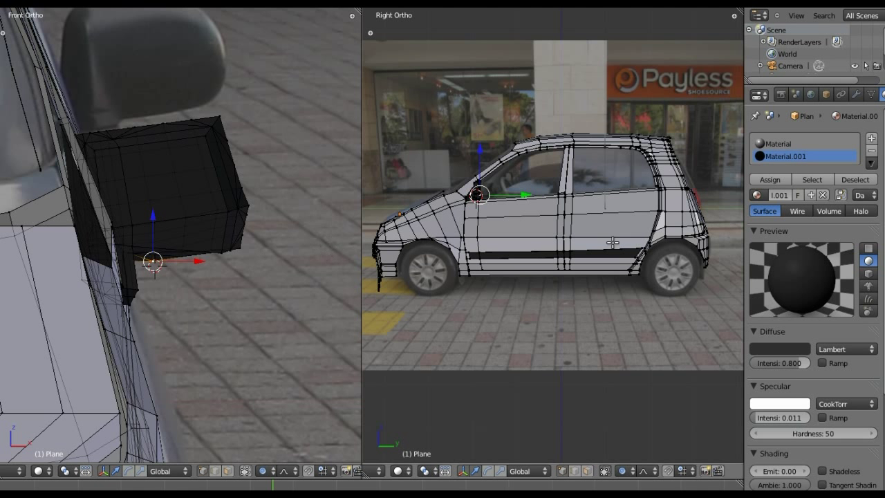
# Orbit the side view into a close left-front view of the A-pillar and door
pyautogui.scroll(-1, 562, 208)
pyautogui.scroll(-1, 562, 208)
pyautogui.scroll(1, 562, 208)
pyautogui.scroll(1, 562, 208)
pyautogui.scroll(1, 562, 208)
pyautogui.moveTo(625, 191)
pyautogui.mouseDown(button='middle')
pyautogui.moveTo(639, 219)
pyautogui.moveTo(526, 204)
pyautogui.mouseUp(button='middle')
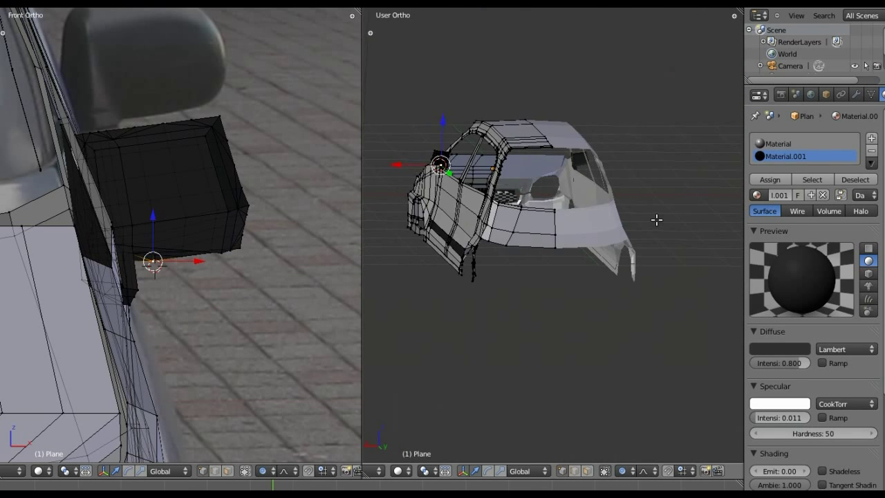
pyautogui.scroll(2, 527, 204)
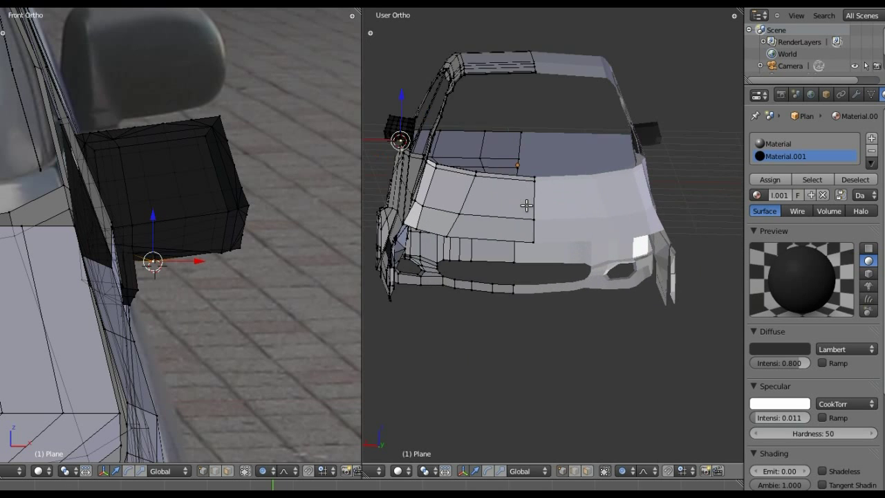
pyautogui.scroll(2, 526, 204)
pyautogui.moveTo(527, 204)
pyautogui.mouseDown(button='middle')
pyautogui.moveTo(618, 256)
pyautogui.moveTo(575, 248)
pyautogui.moveTo(511, 275)
pyautogui.mouseUp(button='middle')
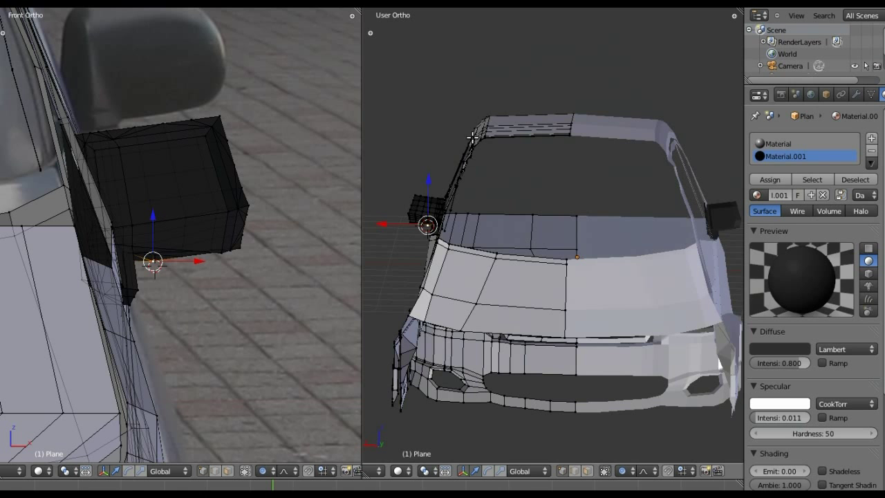
pyautogui.scroll(2, 470, 148)
pyautogui.moveTo(470, 148); pyautogui.dragTo(526, 181, button='middle')
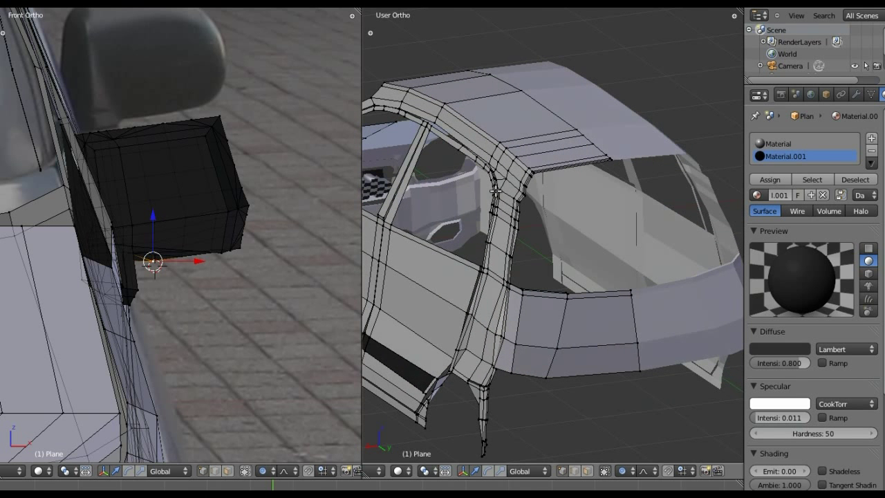
# Select the roof vertex above the A-pillar, check the reference photo, and return to a frontal view
pyautogui.rightClick(533, 174)
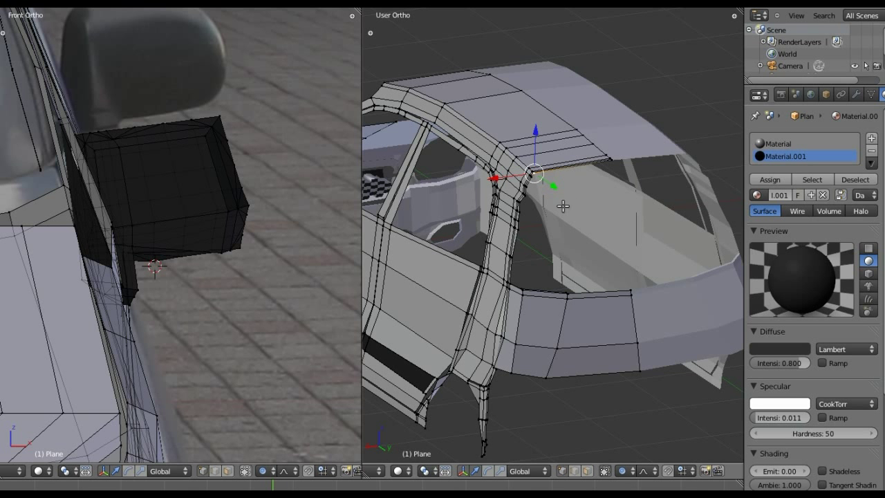
pyautogui.moveTo(551, 209)
pyautogui.mouseDown(button='middle')
pyautogui.moveTo(518, 161)
pyautogui.moveTo(520, 175)
pyautogui.mouseUp(button='middle')
pyautogui.hotkey('alt', 'Tab')
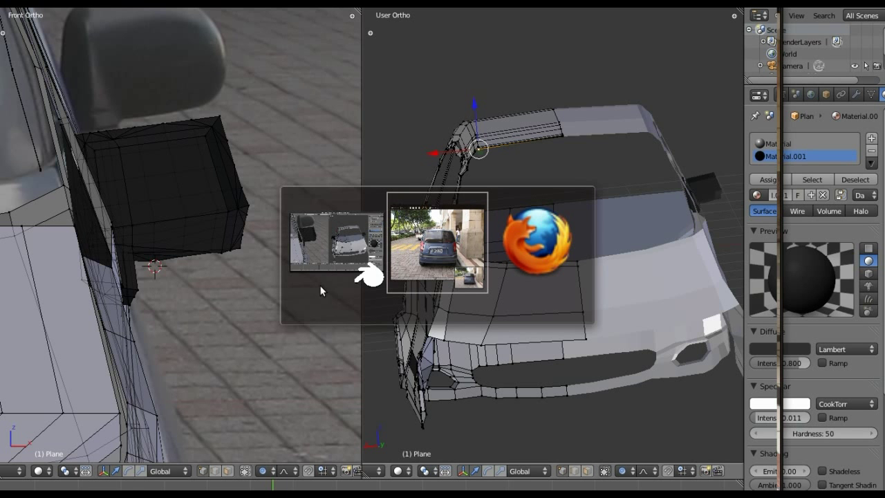
pyautogui.click(323, 309)
pyautogui.moveTo(484, 229); pyautogui.dragTo(477, 221, button='middle')
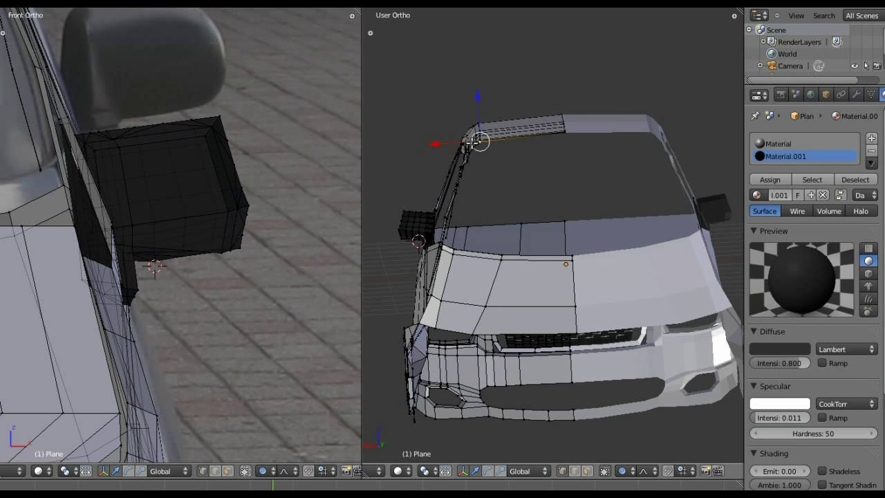
# Select the windshield-corner vertex and zoom in close on it
pyautogui.rightClick(475, 144)
pyautogui.scroll(3, 475, 144)
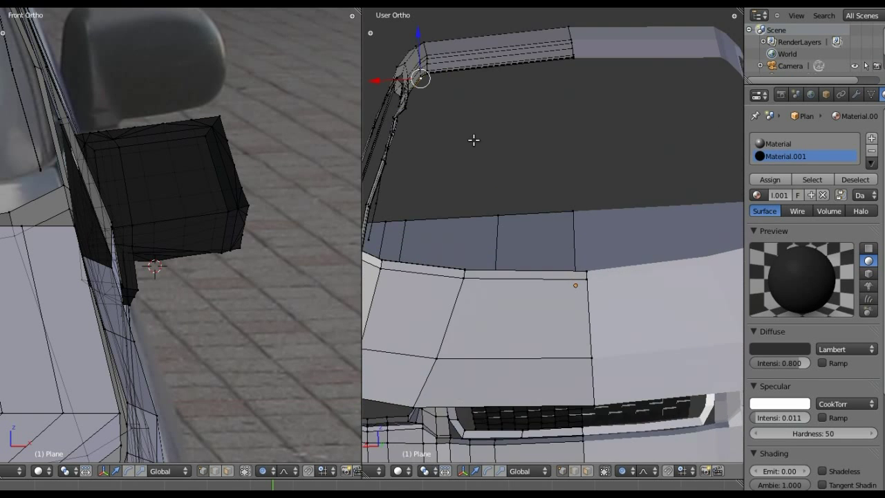
pyautogui.keyDown('shift'); pyautogui.moveTo(474, 138); pyautogui.dragTo(580, 286, button='middle'); pyautogui.keyUp('shift')
pyautogui.scroll(1, 547, 254)
pyautogui.scroll(1, 547, 253)
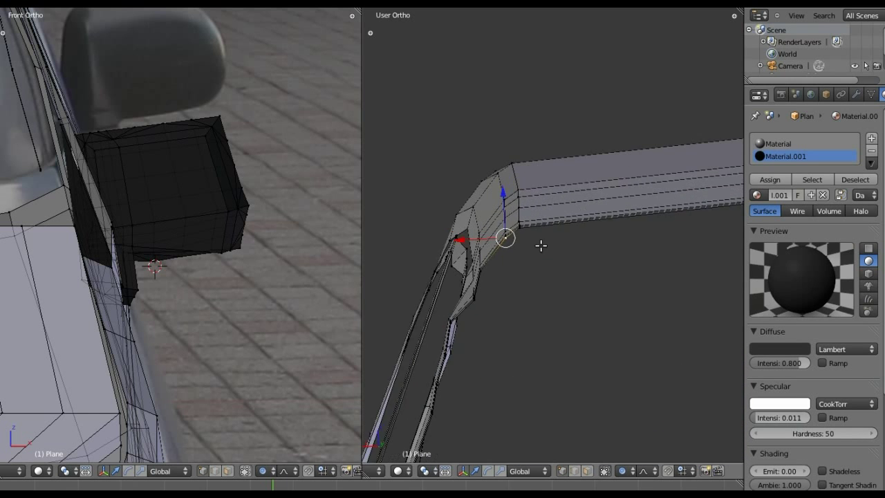
pyautogui.scroll(1, 539, 242)
pyautogui.scroll(3, 532, 243)
pyautogui.scroll(-3, 607, 267)
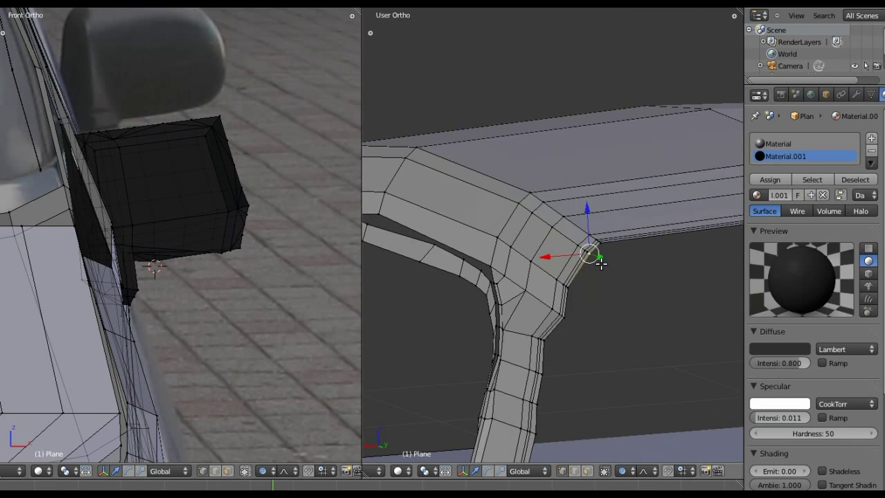
pyautogui.scroll(-3, 595, 256)
pyautogui.scroll(-2, 598, 270)
pyautogui.scroll(-1, 604, 277)
pyautogui.scroll(-2, 603, 277)
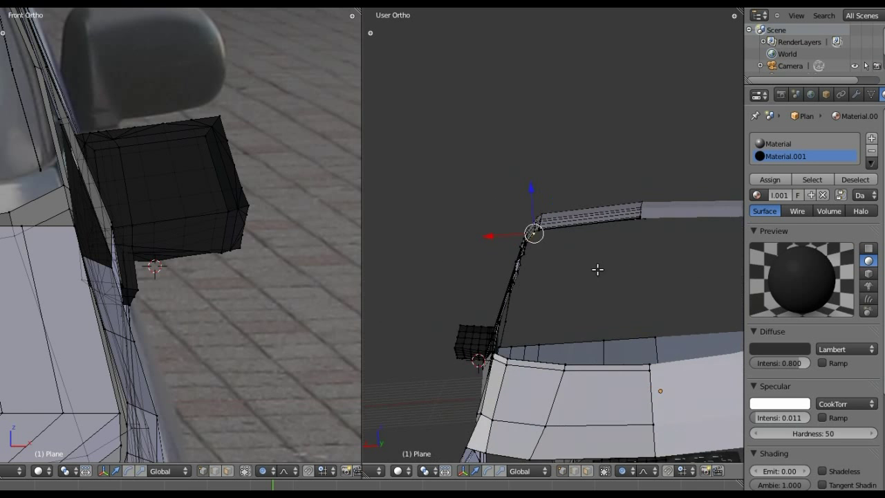
pyautogui.scroll(-2, 599, 270)
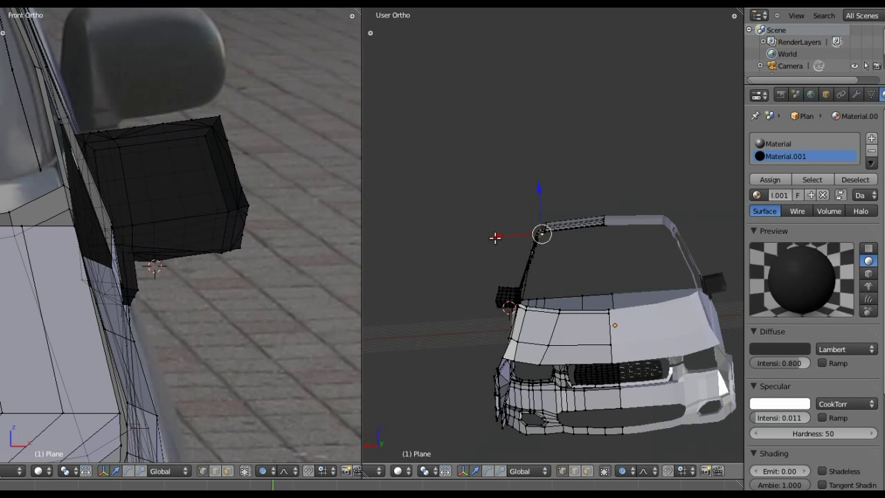
# Slide the windshield-corner vertex along X with an enlarged proportional falloff radius
pyautogui.moveTo(495, 237); pyautogui.dragTo(495, 237)
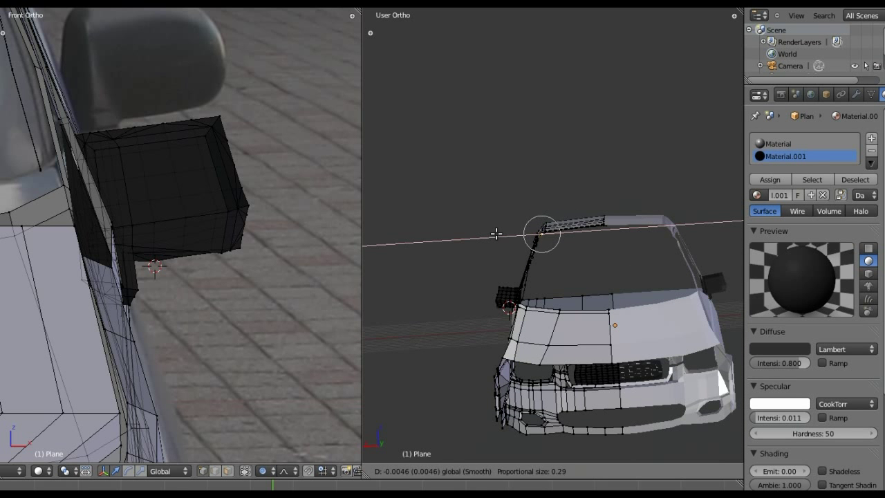
pyautogui.scroll(-4, 495, 235)
pyautogui.scroll(-3, 494, 235)
pyautogui.scroll(-4, 493, 235)
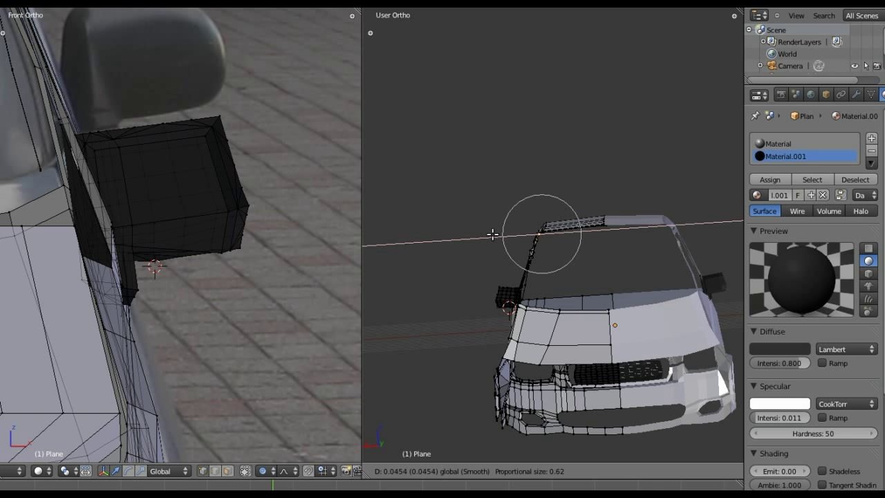
pyautogui.scroll(-2, 490, 234)
pyautogui.scroll(-1, 488, 233)
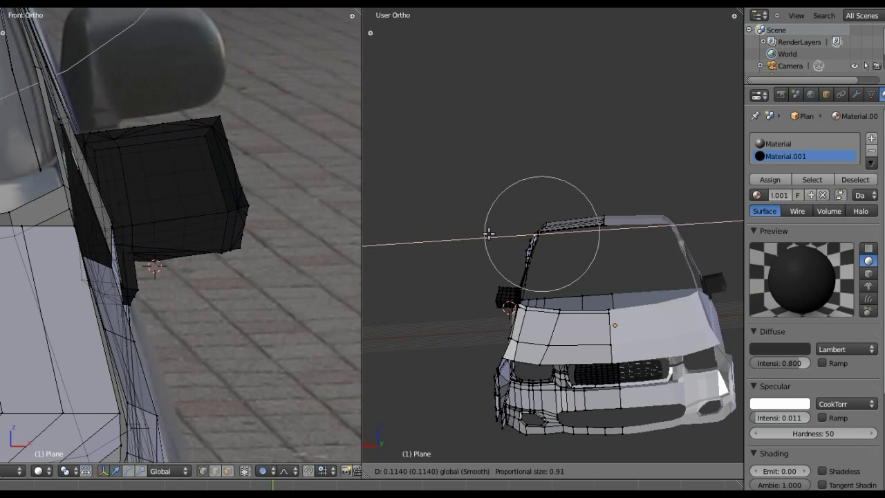
pyautogui.scroll(-2, 488, 234)
pyautogui.scroll(-1, 488, 234)
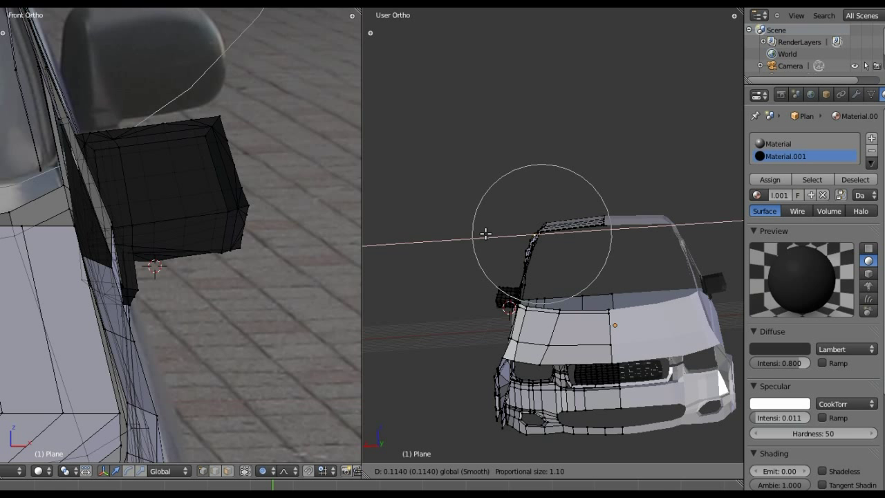
pyautogui.scroll(-1, 486, 234)
pyautogui.scroll(-1, 486, 233)
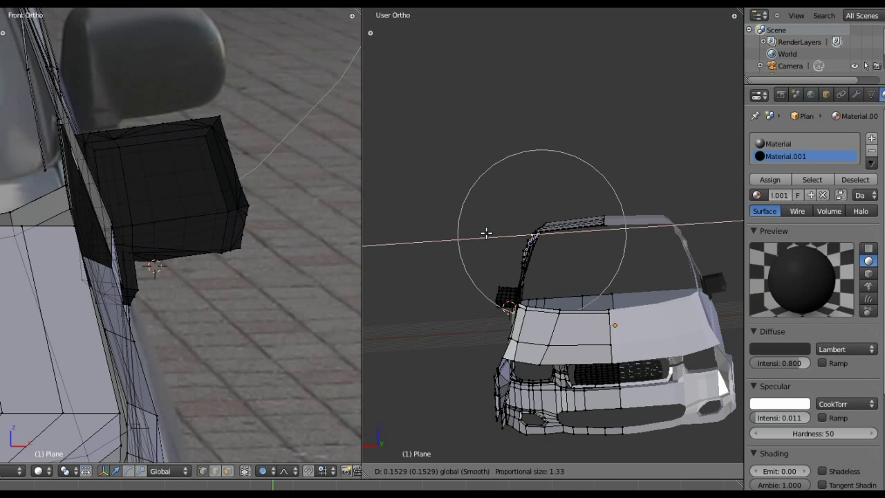
pyautogui.click(486, 233)
# Orbit to check the new shape, nudge the corner once more, and inspect the car
pyautogui.moveTo(635, 220)
pyautogui.mouseDown(button='middle')
pyautogui.moveTo(675, 336)
pyautogui.moveTo(613, 237)
pyautogui.moveTo(635, 234)
pyautogui.moveTo(625, 241)
pyautogui.moveTo(631, 249)
pyautogui.mouseUp(button='middle')
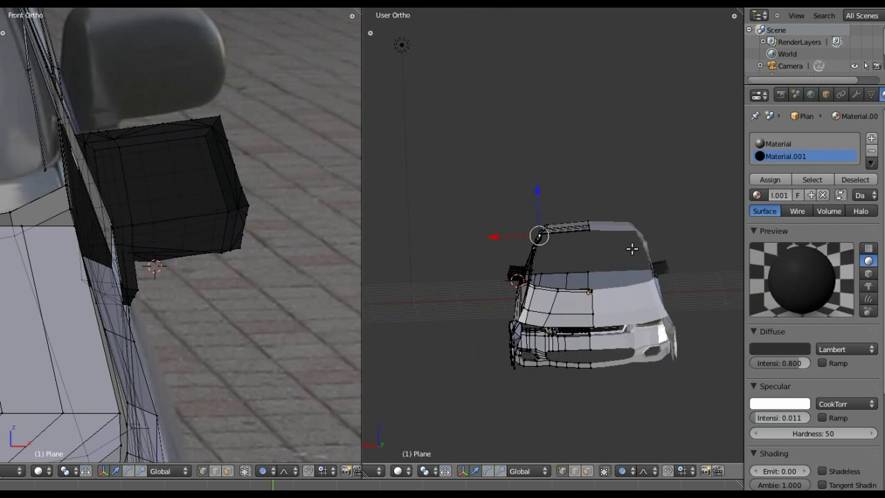
pyautogui.scroll(1, 557, 258)
pyautogui.scroll(1, 557, 259)
pyautogui.press('g')
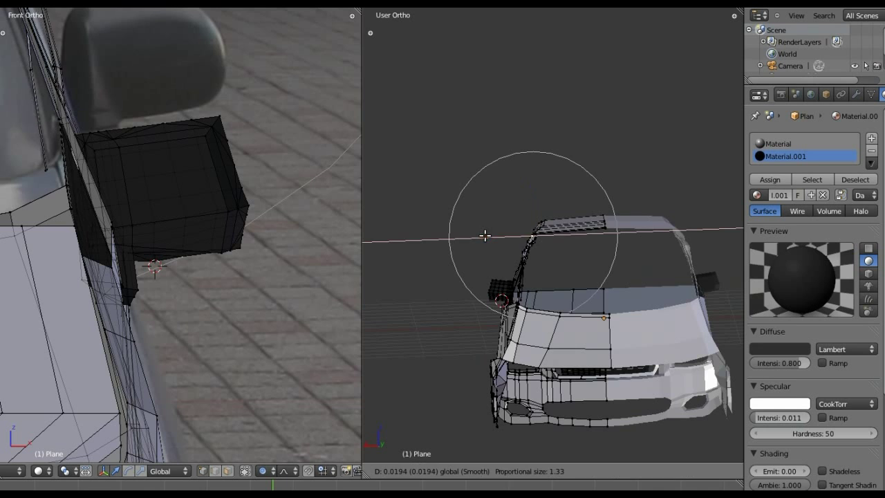
pyautogui.click(485, 236)
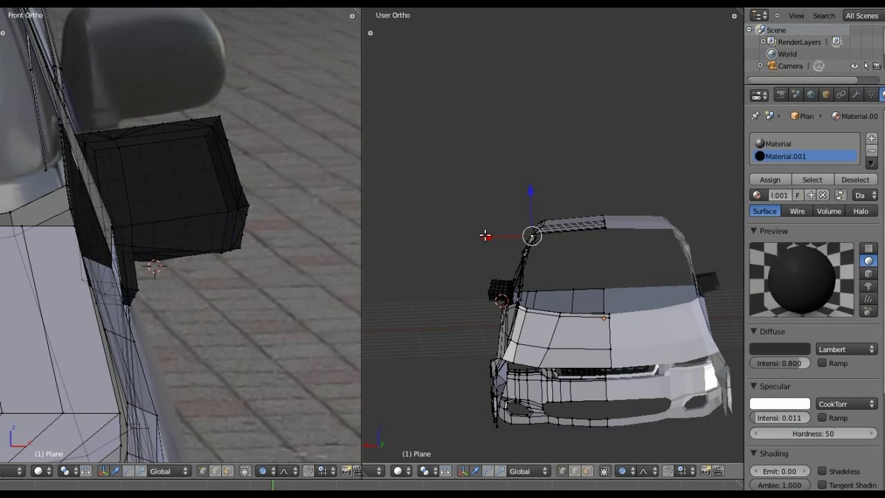
pyautogui.moveTo(504, 257)
pyautogui.mouseDown(button='middle')
pyautogui.moveTo(494, 257)
pyautogui.moveTo(617, 274)
pyautogui.moveTo(602, 310)
pyautogui.mouseUp(button='middle')
pyautogui.scroll(2, 602, 297)
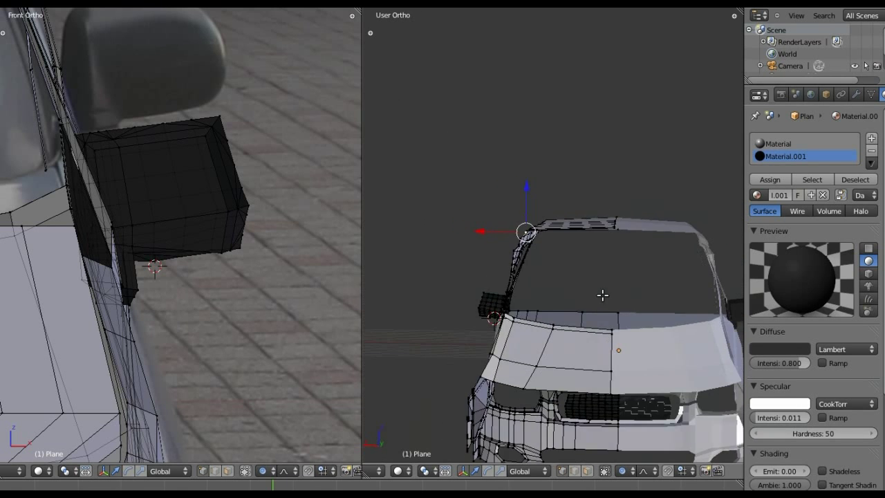
pyautogui.scroll(-4, 586, 263)
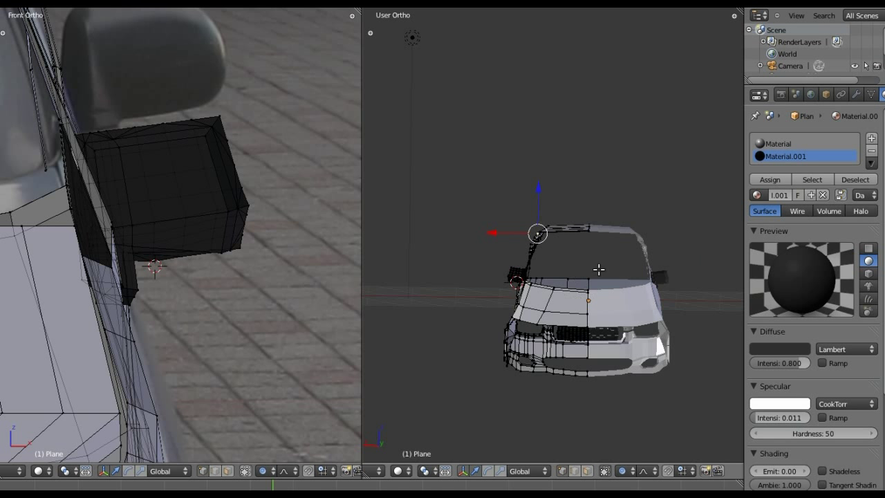
pyautogui.moveTo(599, 269); pyautogui.dragTo(546, 219, button='middle')
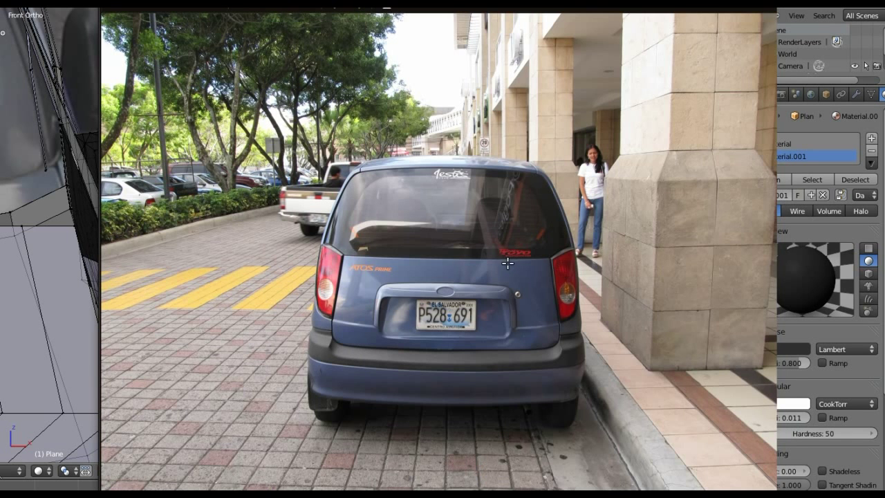
pyautogui.scroll(2, 512, 250)
pyautogui.scroll(2, 509, 243)
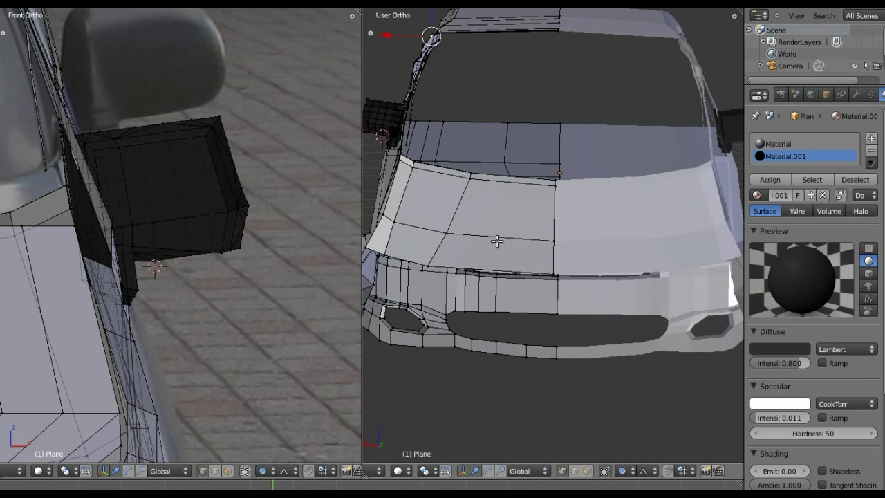
pyautogui.keyDown('shift'); pyautogui.moveTo(497, 241); pyautogui.dragTo(561, 249, button='middle'); pyautogui.keyUp('shift')
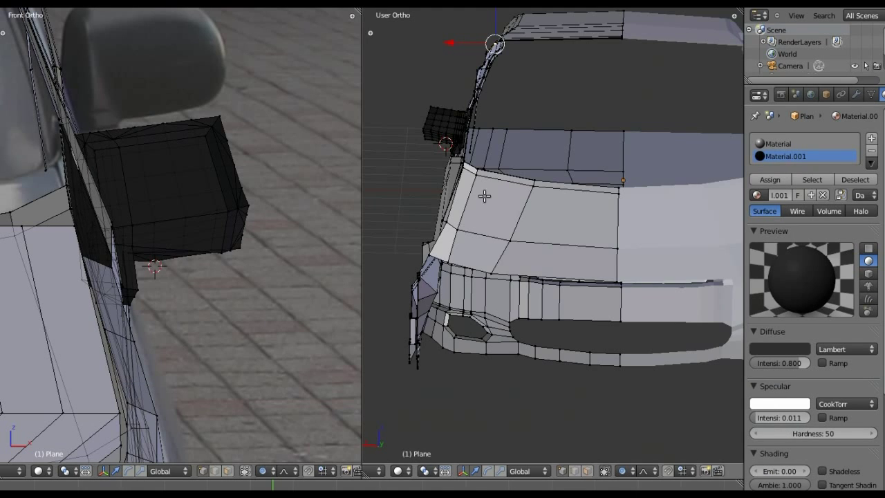
# Cut a new edge loop across the front panel near its upper corner
pyautogui.hotkey('ctrl', 'r')
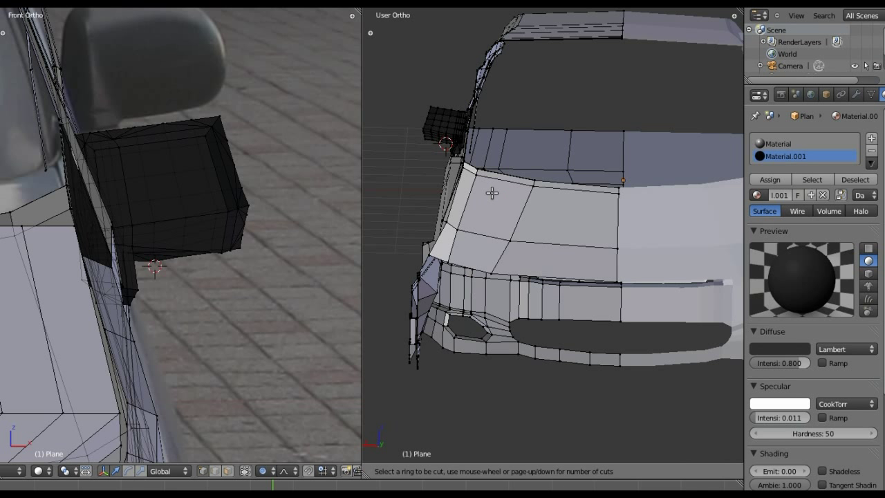
pyautogui.click(495, 181)
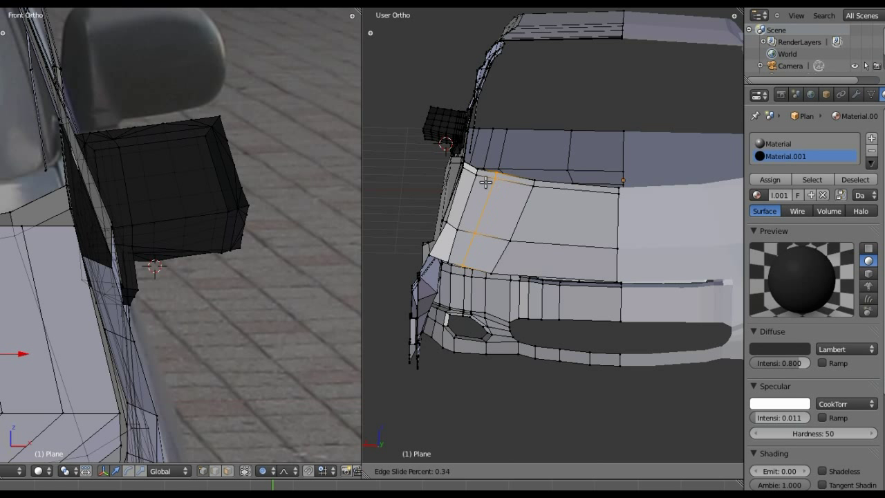
pyautogui.click(485, 181)
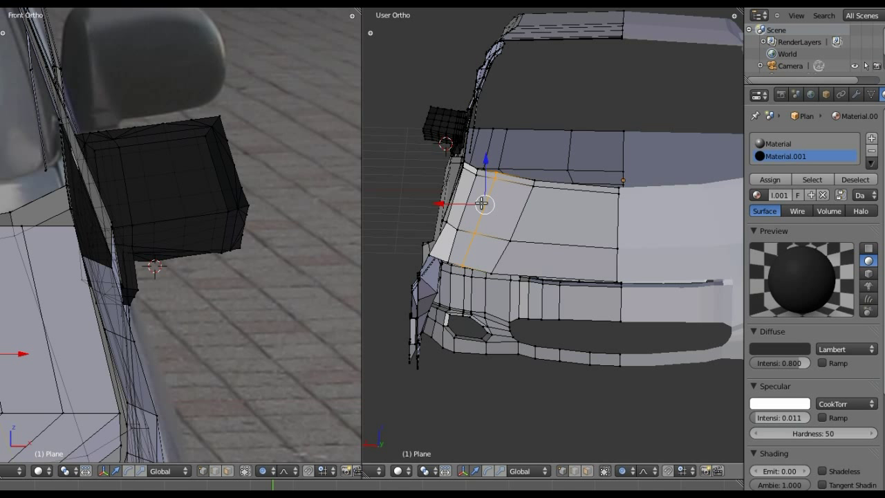
pyautogui.scroll(1, 481, 200)
pyautogui.scroll(1, 480, 200)
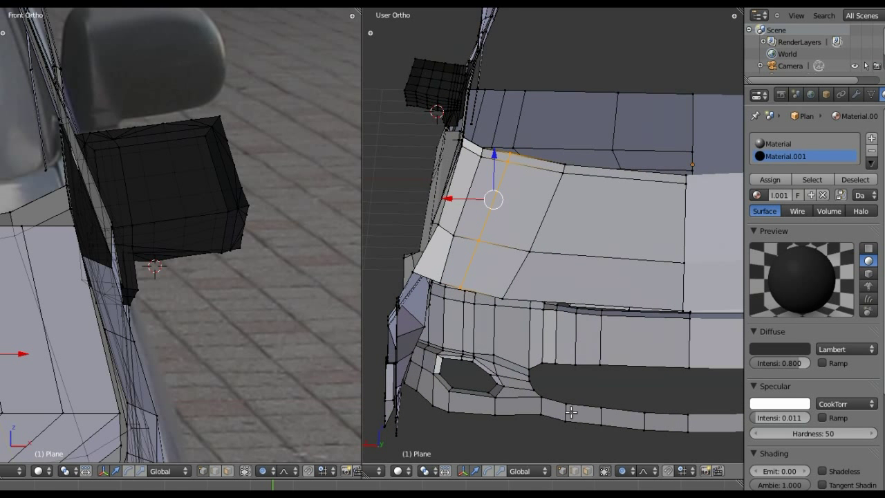
# In face select mode, select the two upper-corner faces and delete them
pyautogui.click(588, 472)
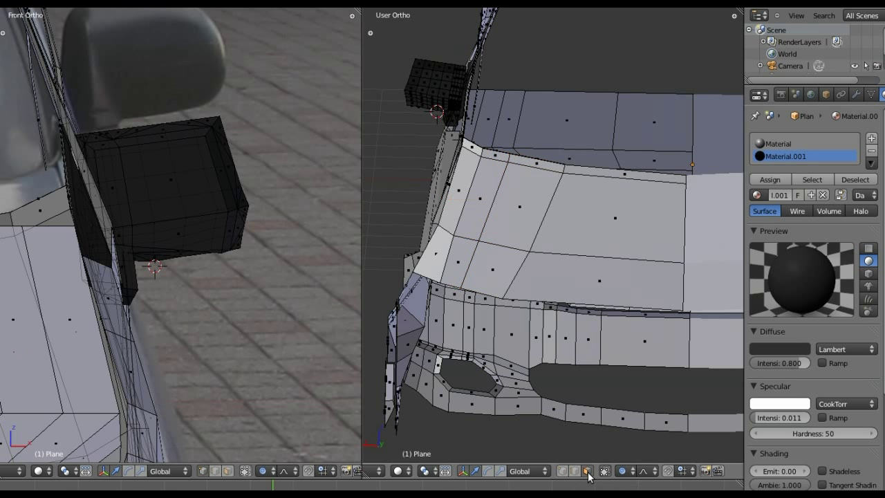
pyautogui.rightClick(519, 205)
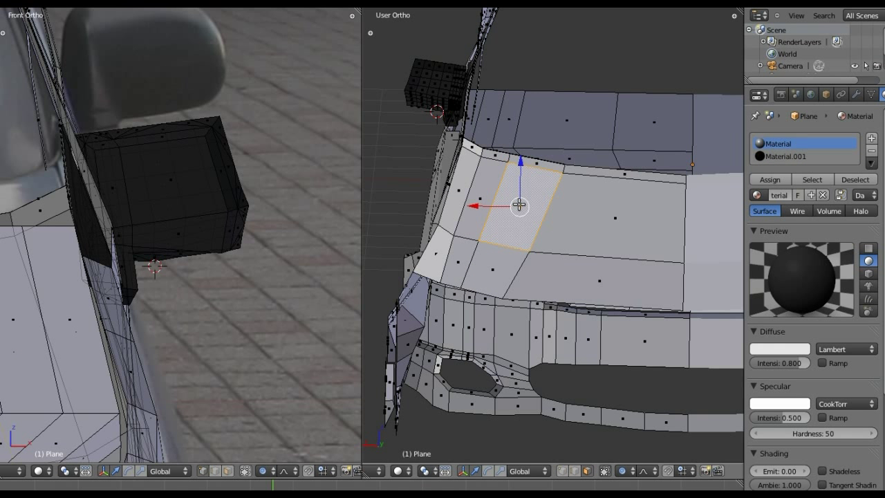
pyautogui.keyDown('shift'); pyautogui.rightClick(478, 199); pyautogui.keyUp('shift')
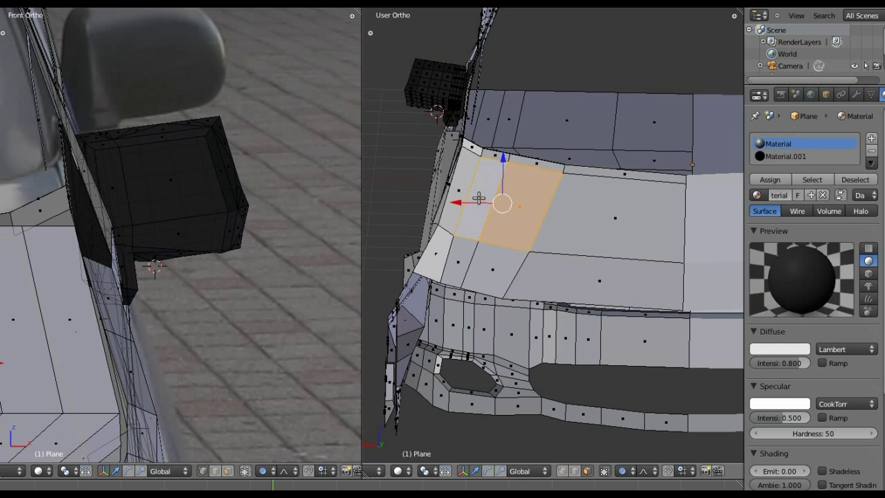
pyautogui.press('x')
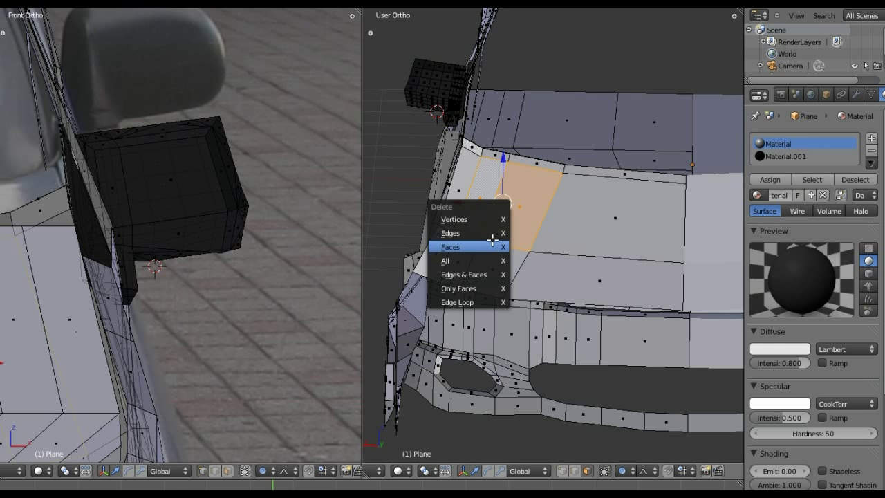
pyautogui.click(493, 247)
pyautogui.scroll(-3, 509, 245)
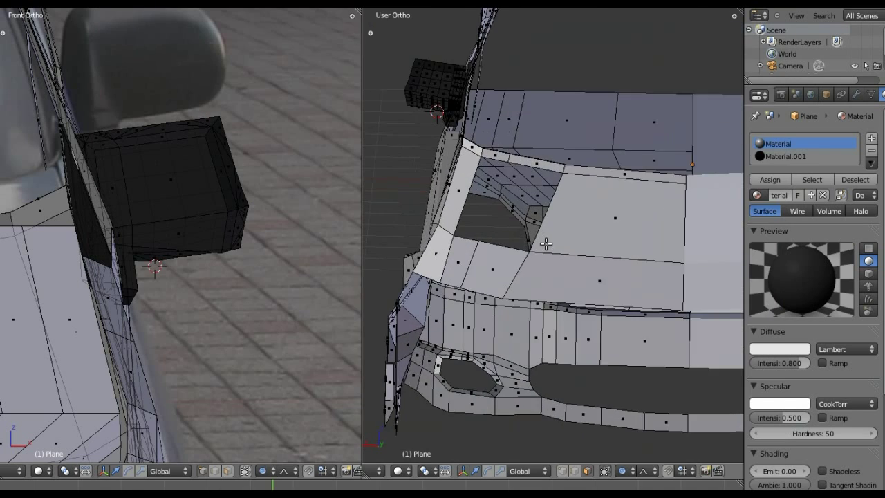
# After a cancelled trial move of a vertex beside the opening, disable proportional editing
pyautogui.scroll(2, 546, 244)
pyautogui.rightClick(570, 144)
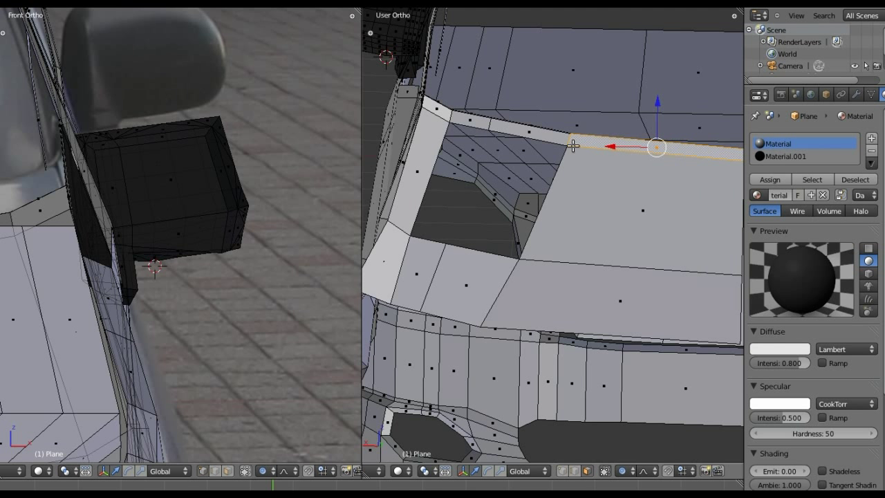
pyautogui.click(562, 470)
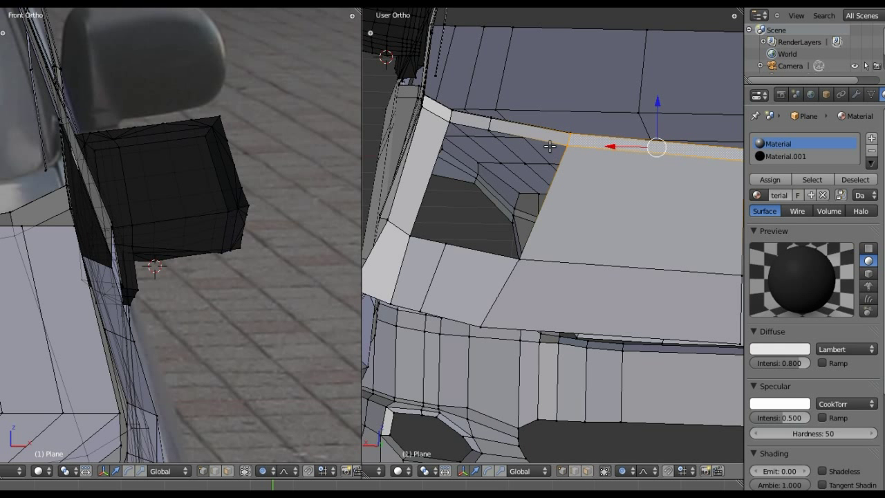
pyautogui.press('g')
pyautogui.press('x')
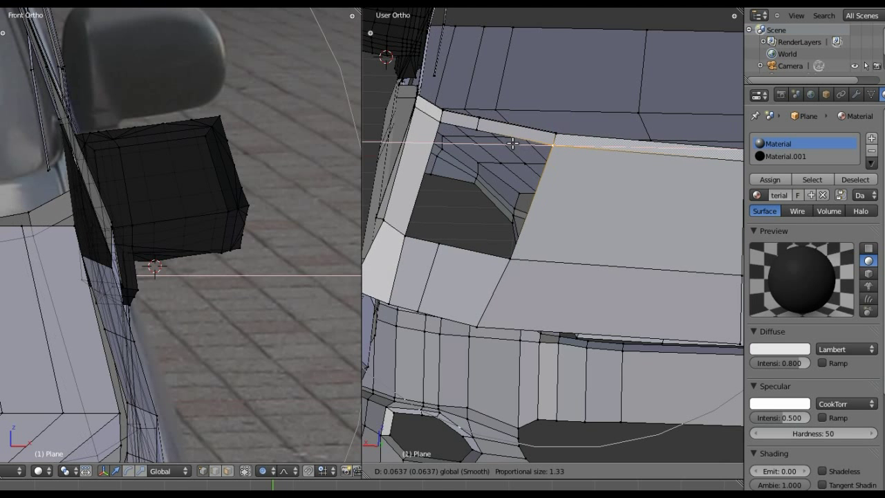
pyautogui.rightClick(509, 141)
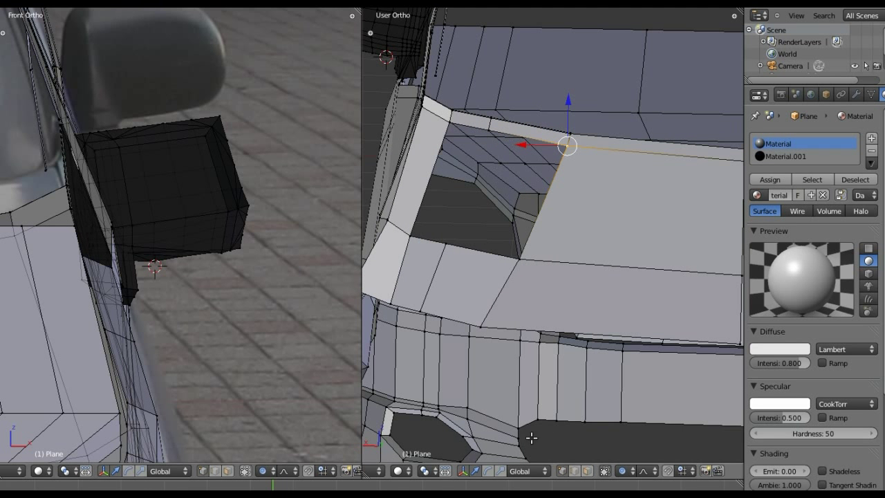
pyautogui.click(626, 470)
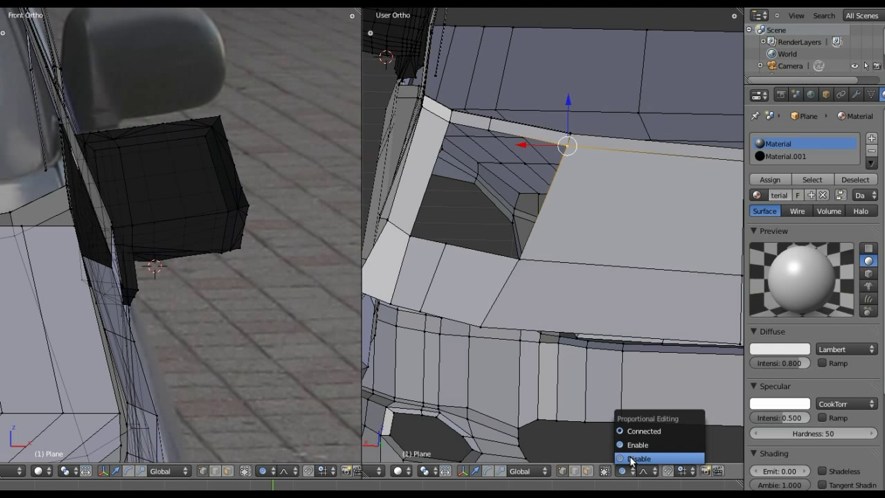
pyautogui.click(630, 456)
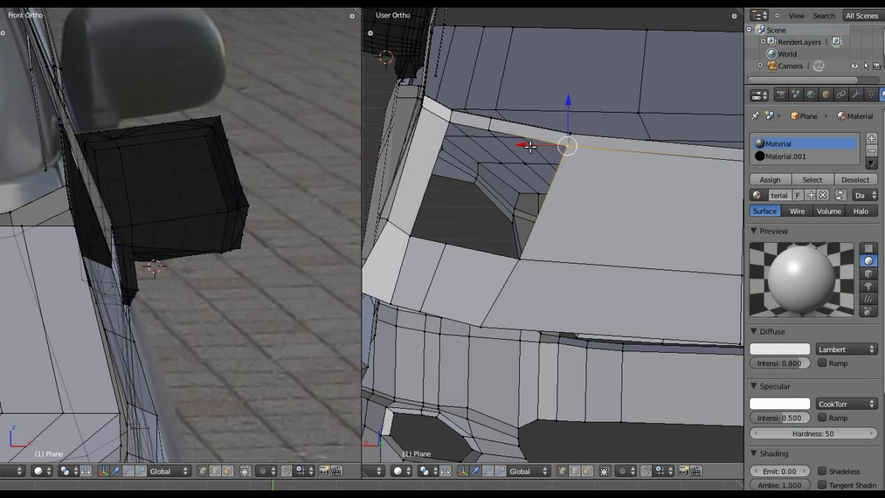
# Shift the opening's top and lower-corner vertices along X and adjust their heights slightly
pyautogui.press('g')
pyautogui.press('x')
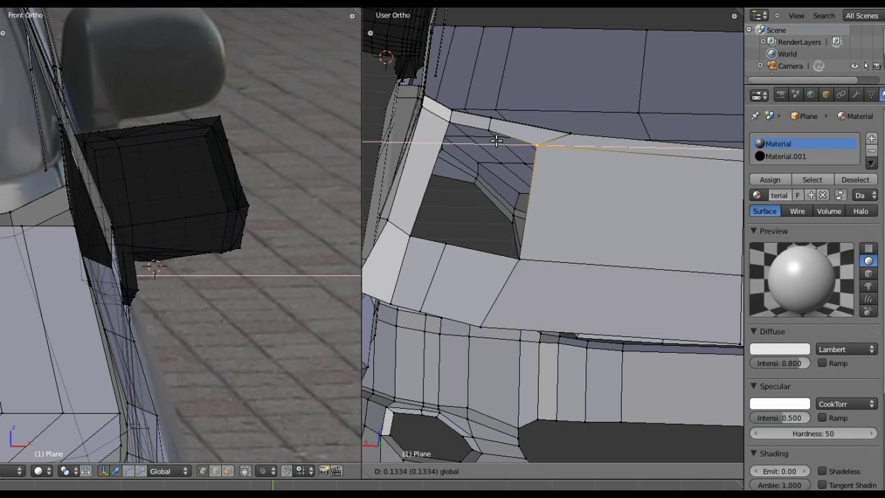
pyautogui.click(489, 141)
pyautogui.moveTo(532, 107); pyautogui.dragTo(533, 99)
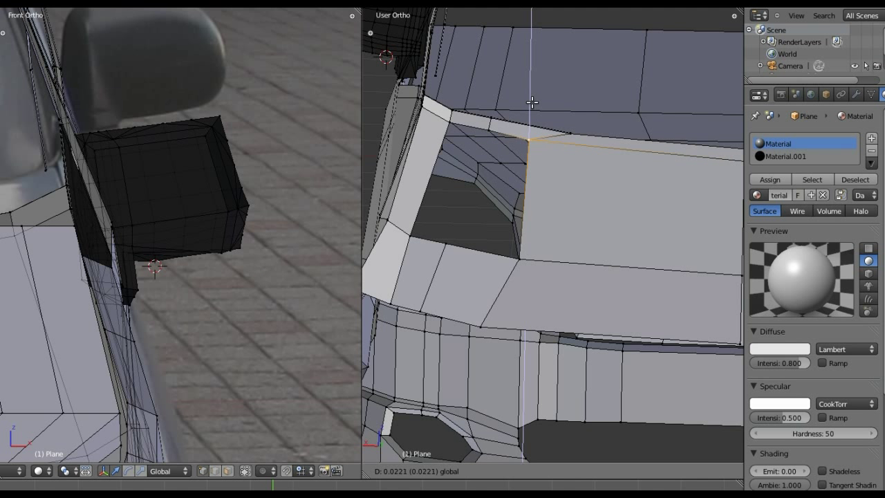
pyautogui.click(515, 257)
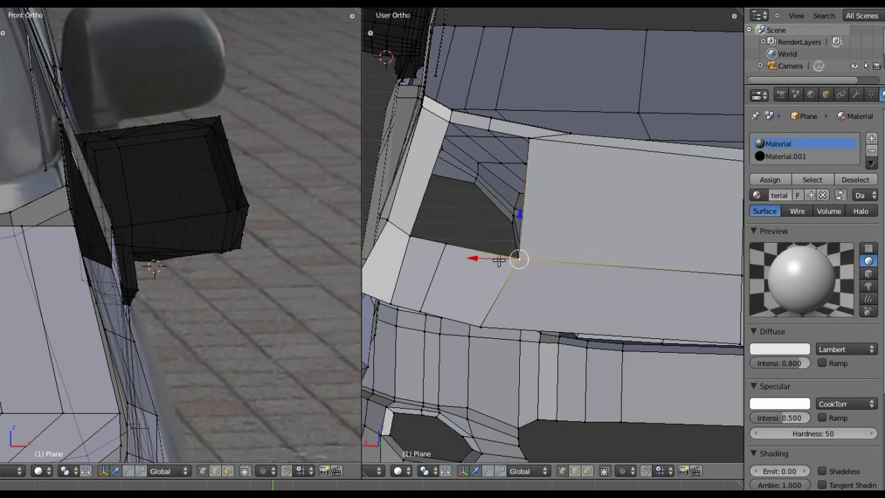
pyautogui.press('g')
pyautogui.press('x')
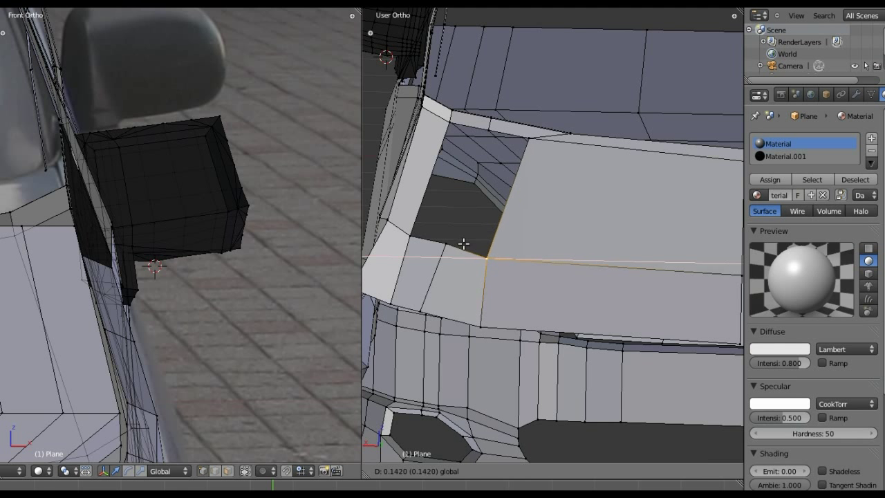
pyautogui.click(459, 243)
pyautogui.rightClick(446, 243)
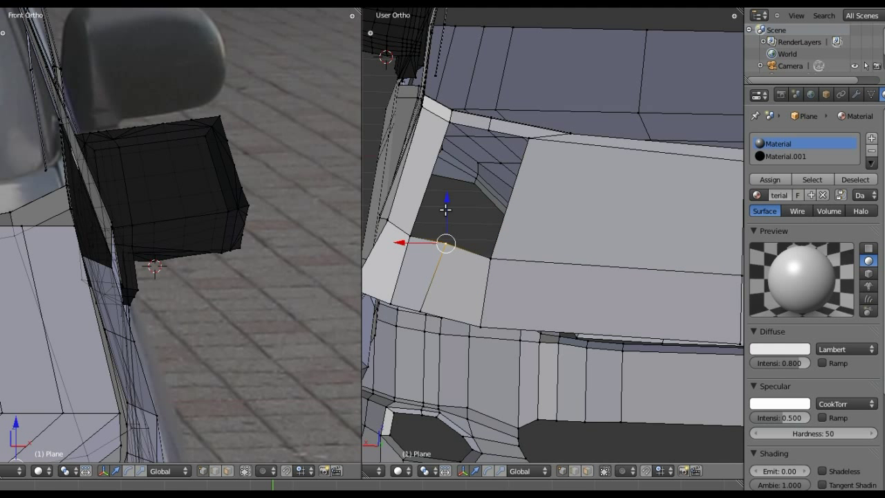
pyautogui.moveTo(446, 209); pyautogui.dragTo(446, 213)
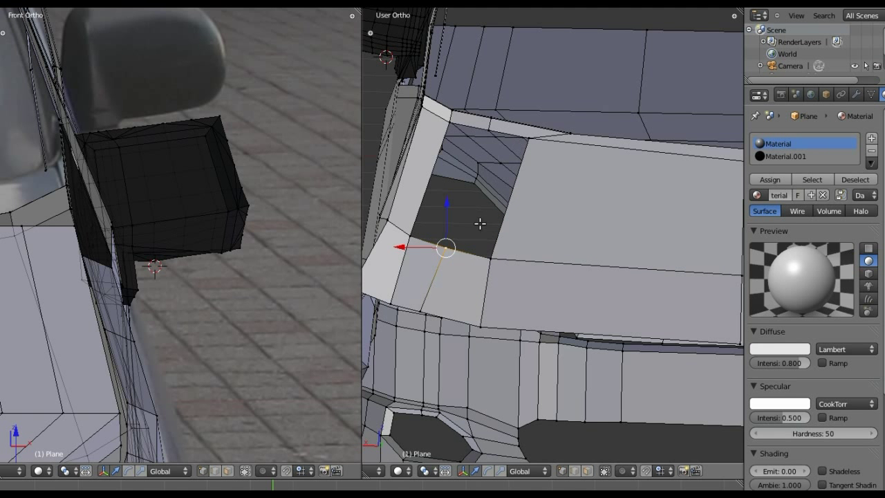
# Lower the selected vertex and the edge loop running through it below the opening
pyautogui.scroll(-5, 480, 223)
pyautogui.moveTo(646, 193); pyautogui.dragTo(572, 181, button='middle')
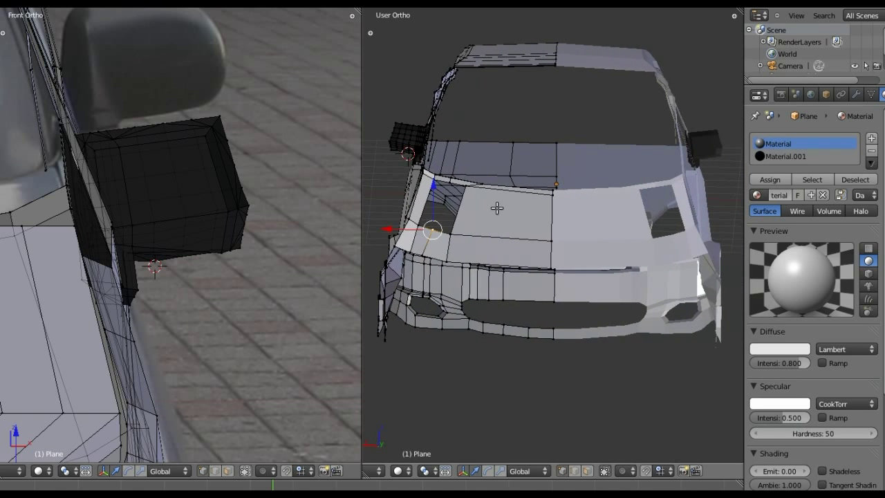
pyautogui.moveTo(497, 208)
pyautogui.mouseDown(button='middle')
pyautogui.moveTo(520, 208)
pyautogui.moveTo(534, 220)
pyautogui.moveTo(509, 235)
pyautogui.mouseUp(button='middle')
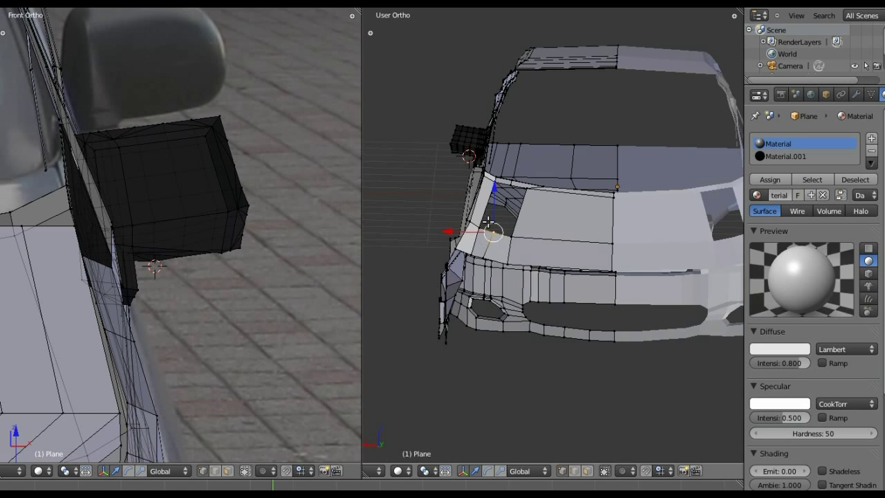
pyautogui.scroll(2, 509, 235)
pyautogui.scroll(2, 509, 235)
pyautogui.scroll(2, 560, 297)
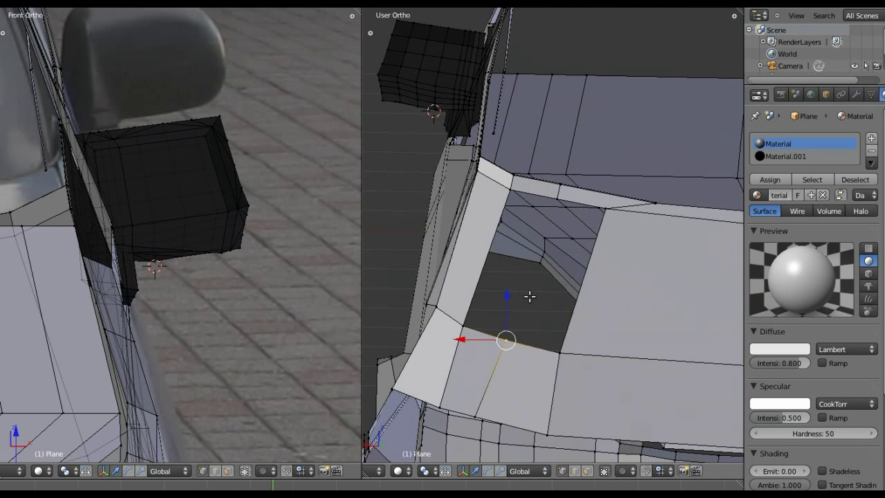
pyautogui.scroll(1, 530, 295)
pyautogui.scroll(1, 518, 277)
pyautogui.press('g')
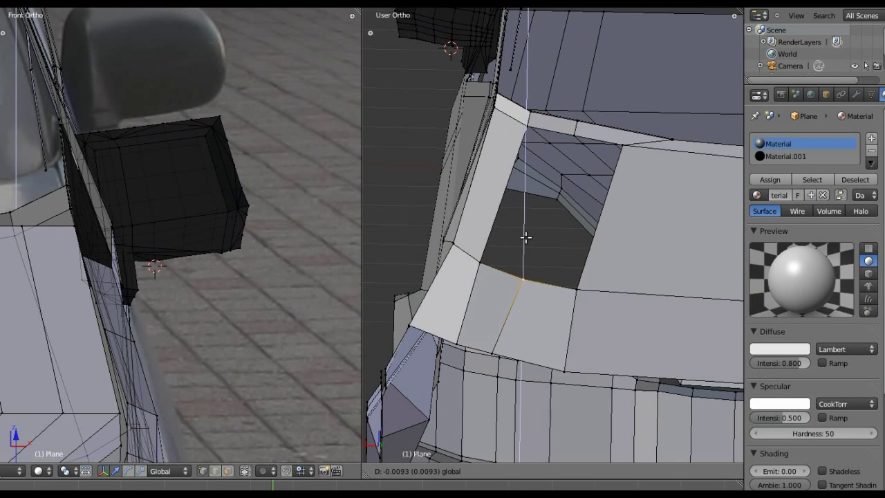
pyautogui.click(526, 242)
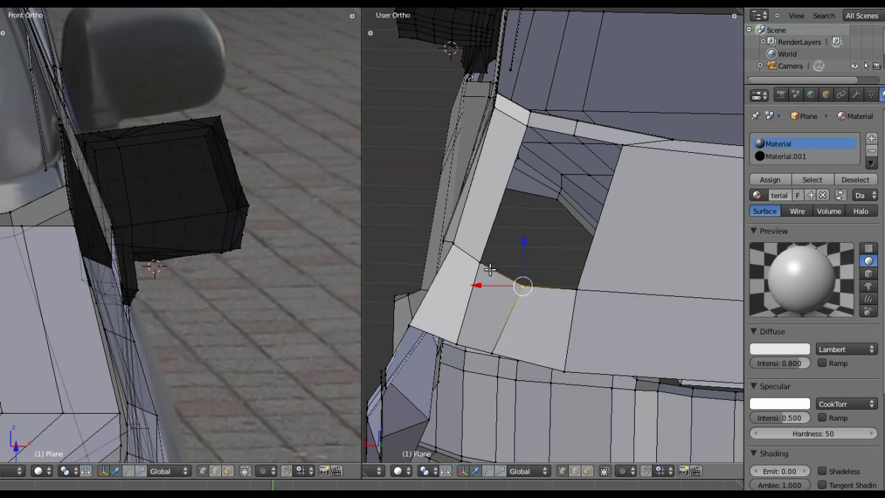
pyautogui.keyDown('alt'); pyautogui.click(546, 286); pyautogui.keyUp('alt')
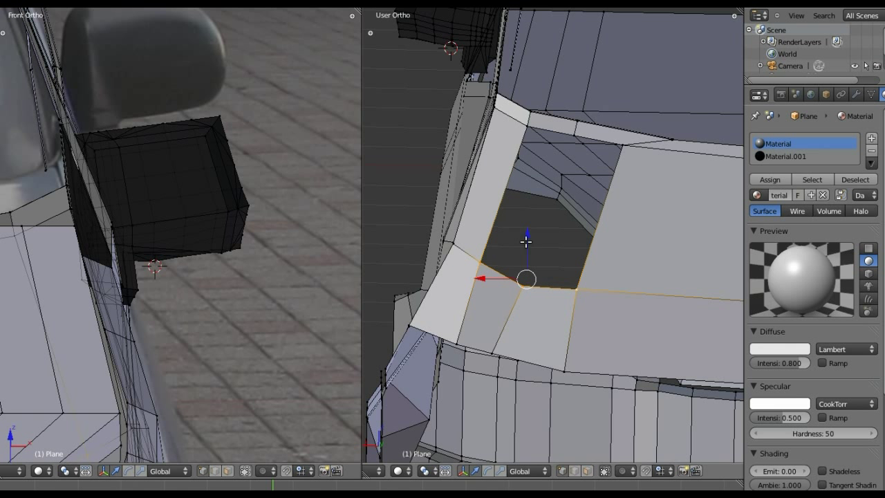
pyautogui.press('g')
pyautogui.press('g')
pyautogui.click(495, 245)
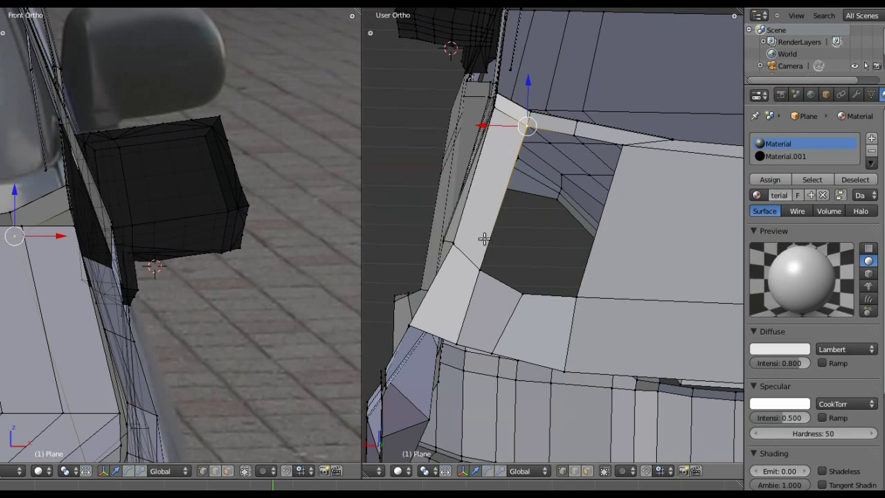
# Slide the opening's left and right edges left along X, then raise the right edge's top vertex
pyautogui.keyDown('alt'); pyautogui.rightClick(478, 268); pyautogui.keyUp('alt')
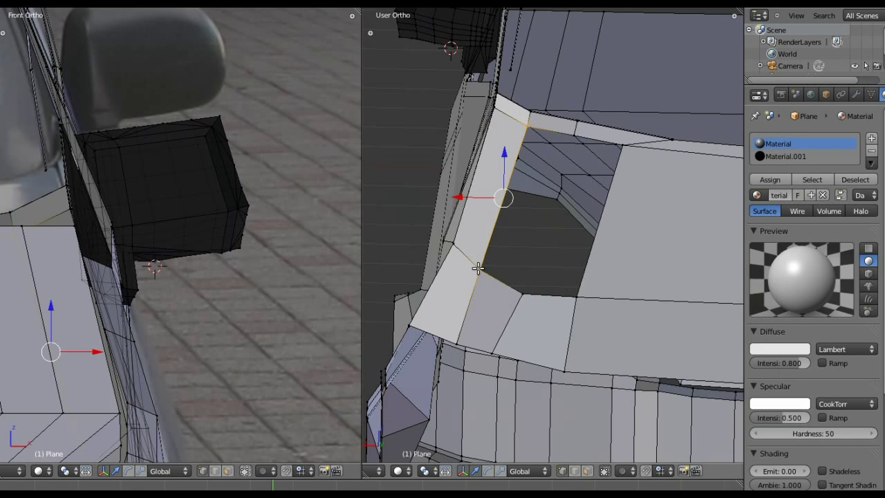
pyautogui.keyDown('shift'); pyautogui.rightClick(457, 341); pyautogui.keyUp('shift')
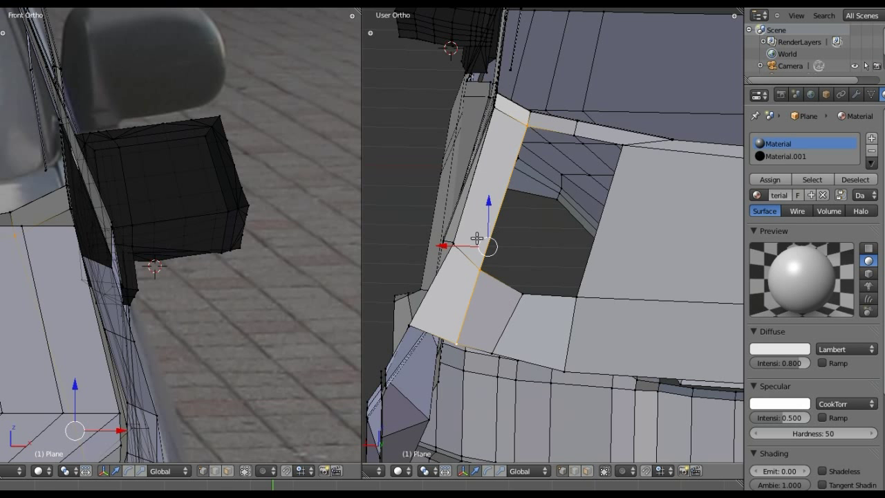
pyautogui.moveTo(456, 245); pyautogui.dragTo(436, 244)
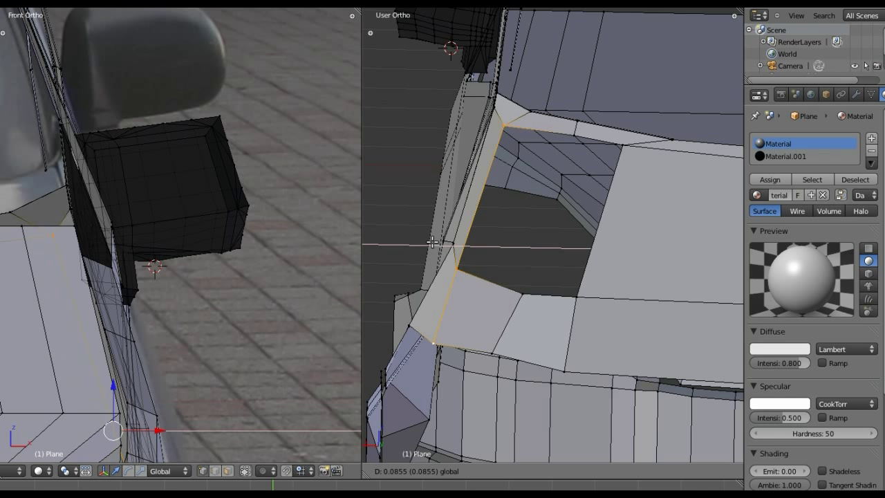
pyautogui.moveTo(436, 243); pyautogui.dragTo(432, 242)
pyautogui.rightClick(622, 145)
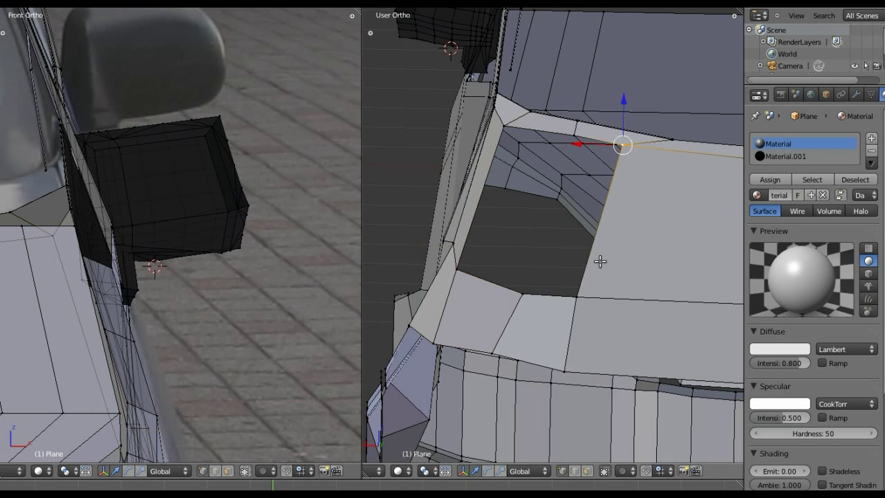
pyautogui.keyDown('shift'); pyautogui.rightClick(576, 298); pyautogui.keyUp('shift')
pyautogui.moveTo(568, 228); pyautogui.dragTo(533, 217)
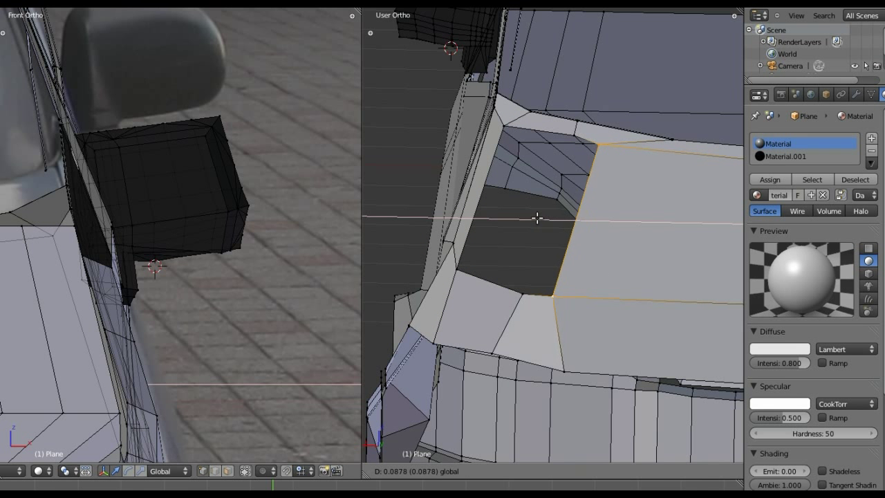
pyautogui.rightClick(594, 142)
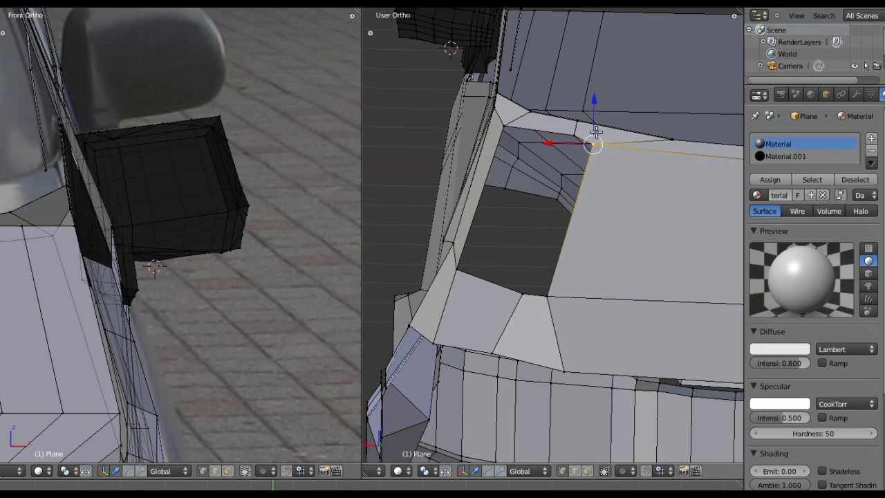
pyautogui.press('g')
pyautogui.press('y')
pyautogui.click(579, 168)
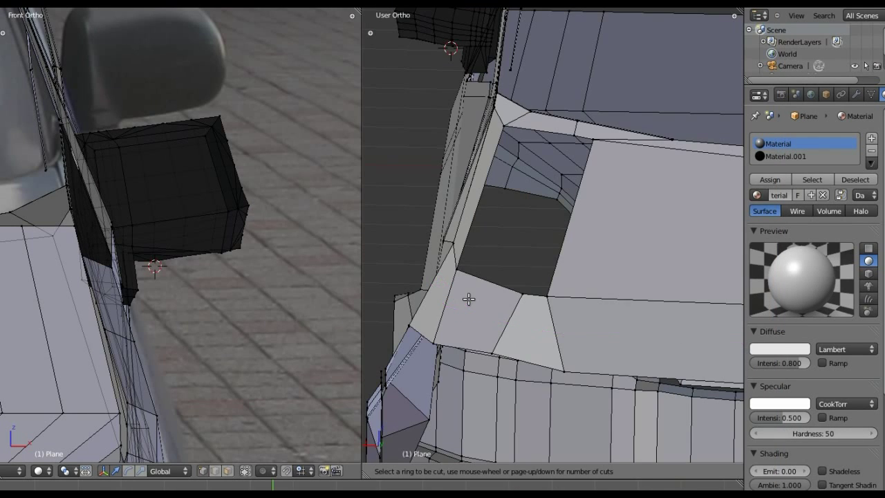
# Loop-cut the hood corner face and reposition the new loop's vertex down and along X
pyautogui.click(474, 292)
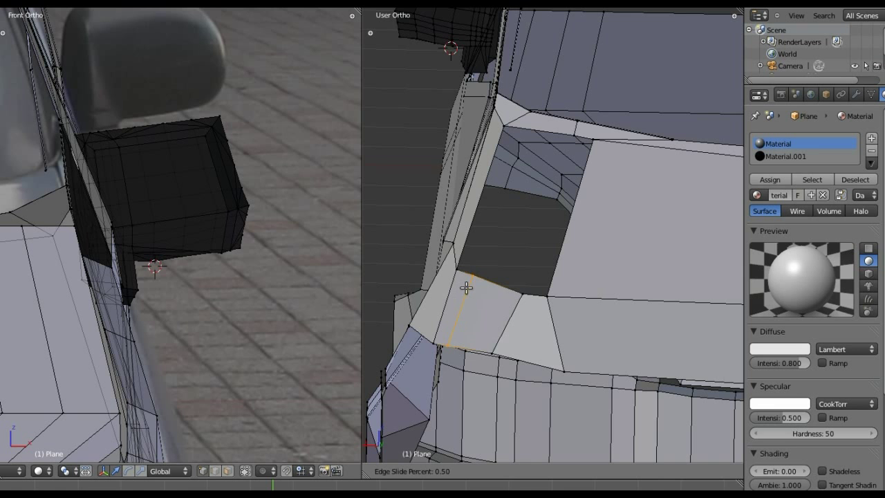
pyautogui.click(465, 288)
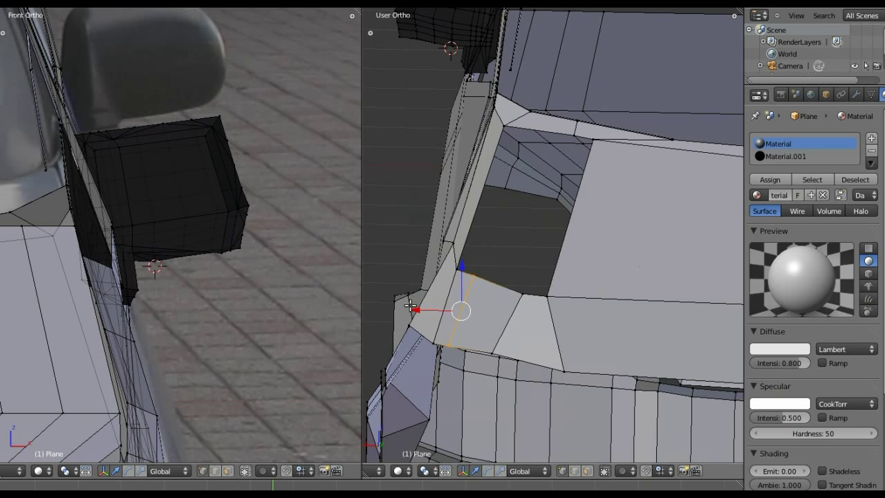
pyautogui.rightClick(474, 278)
pyautogui.press('g')
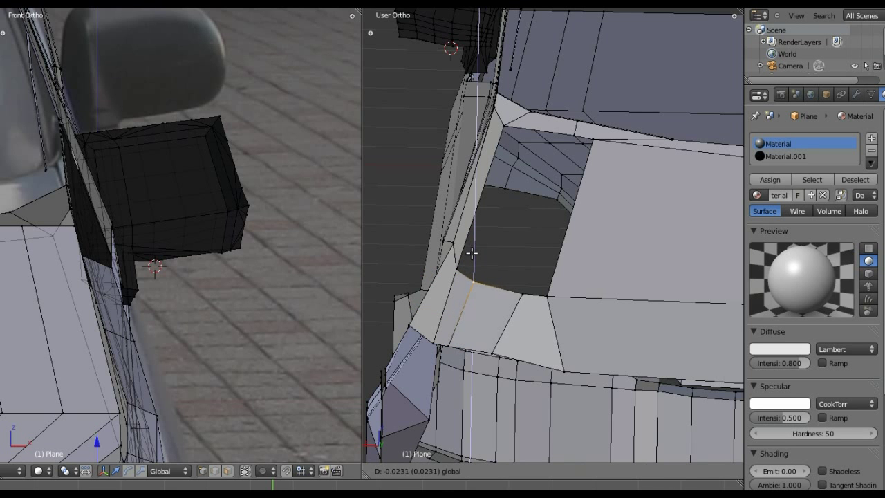
pyautogui.click(470, 257)
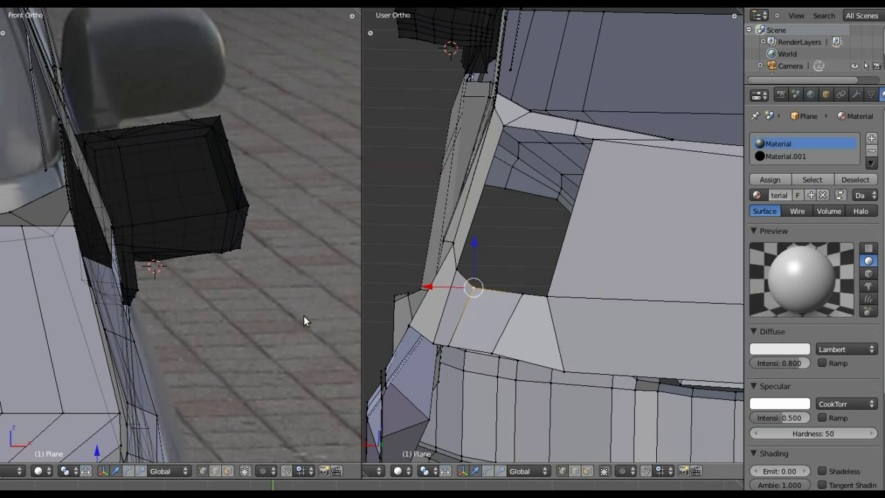
pyautogui.moveTo(473, 287); pyautogui.dragTo(521, 293)
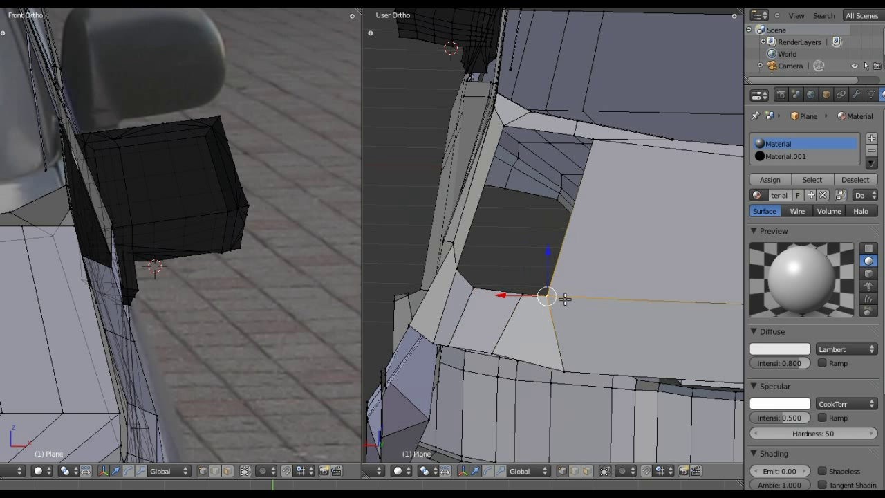
pyautogui.press('g')
pyautogui.press('x')
pyautogui.click(507, 293)
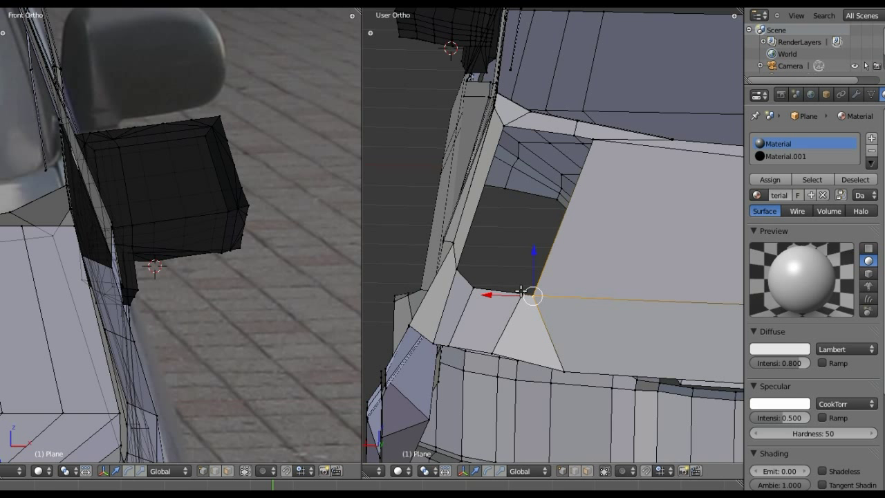
pyautogui.press('g')
pyautogui.press('x')
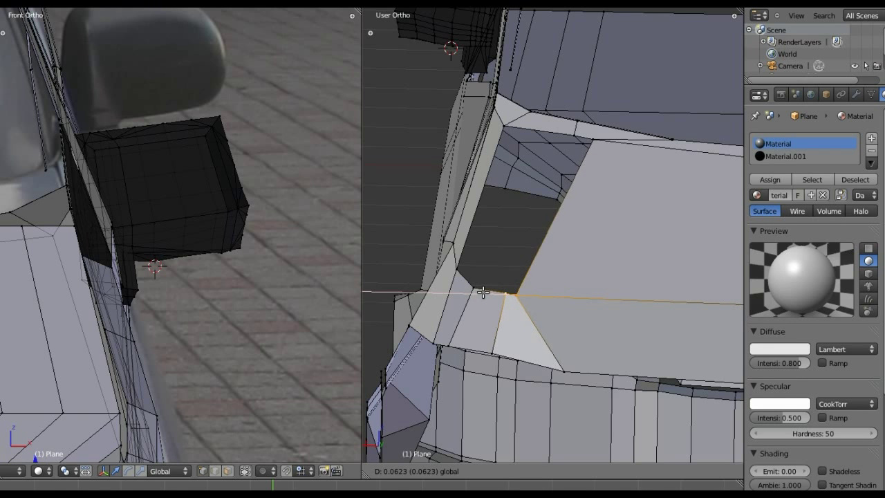
pyautogui.click(474, 293)
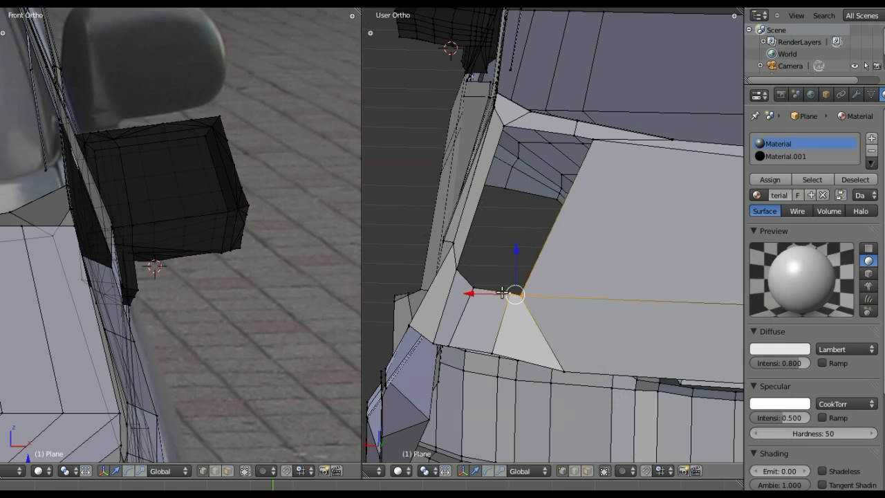
# Lower the two hood-edge corner vertices slightly, then orbit from front to side to check
pyautogui.rightClick(589, 139)
pyautogui.press('g')
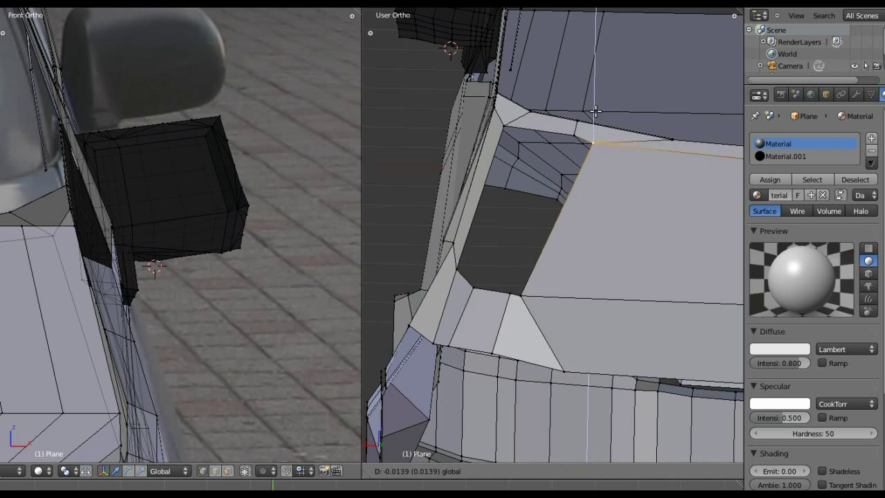
pyautogui.click(579, 133)
pyautogui.rightClick(580, 134)
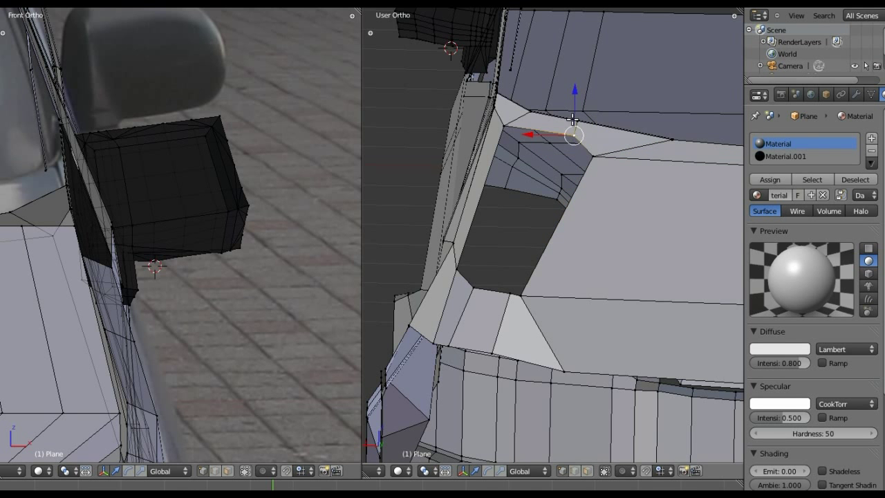
pyautogui.press('g')
pyautogui.click(588, 155)
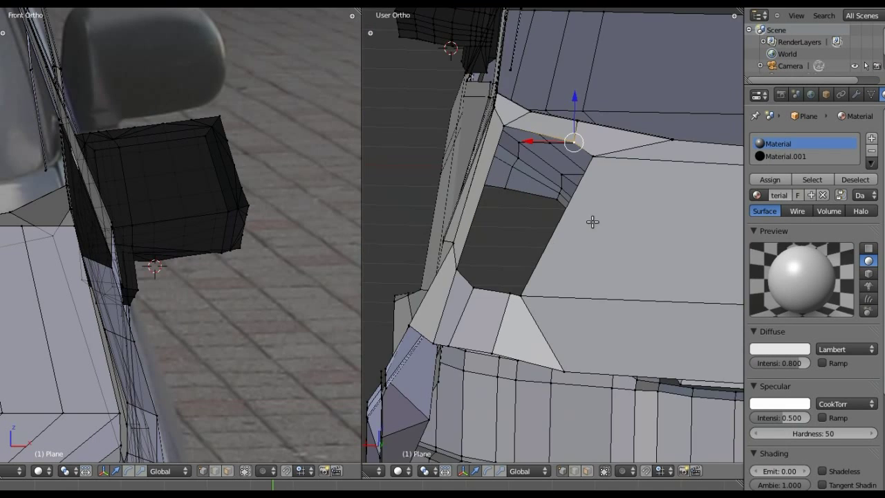
pyautogui.moveTo(588, 223)
pyautogui.mouseDown(button='middle')
pyautogui.moveTo(636, 231)
pyautogui.moveTo(505, 161)
pyautogui.mouseUp(button='middle')
pyautogui.scroll(-2, 505, 160)
pyautogui.scroll(-1, 511, 171)
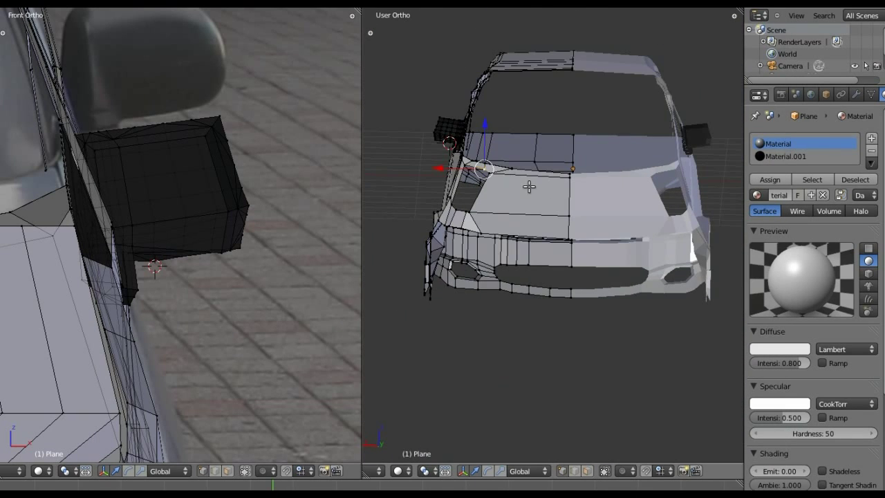
pyautogui.scroll(1, 523, 221)
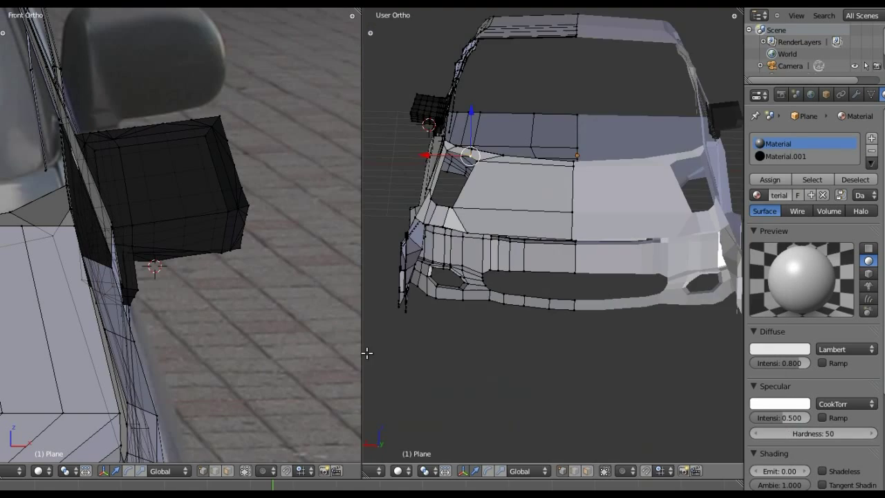
pyautogui.moveTo(365, 353)
pyautogui.mouseDown(button='middle')
pyautogui.moveTo(524, 258)
pyautogui.moveTo(575, 265)
pyautogui.moveTo(445, 223)
pyautogui.moveTo(429, 251)
pyautogui.moveTo(575, 231)
pyautogui.moveTo(560, 234)
pyautogui.mouseUp(button='middle')
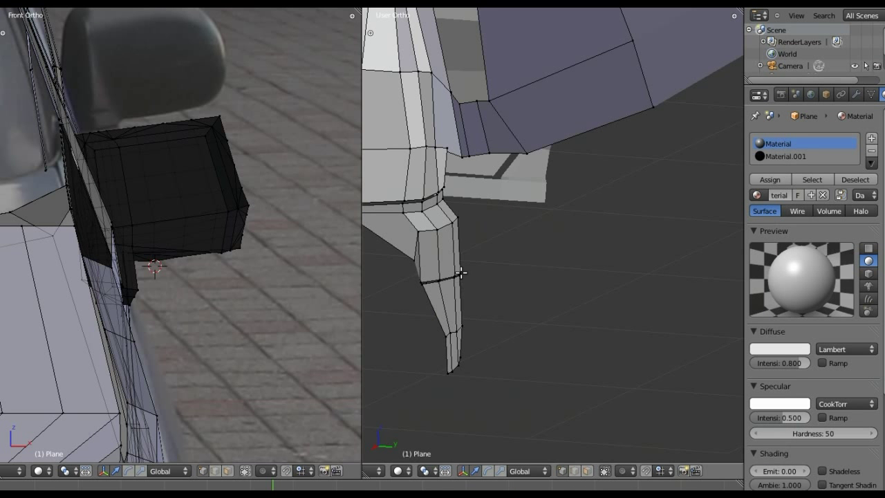
# Select the bottom vertex of the bumper's side strip from an underside view
pyautogui.keyDown('alt'); pyautogui.rightClick(460, 278); pyautogui.keyUp('alt')
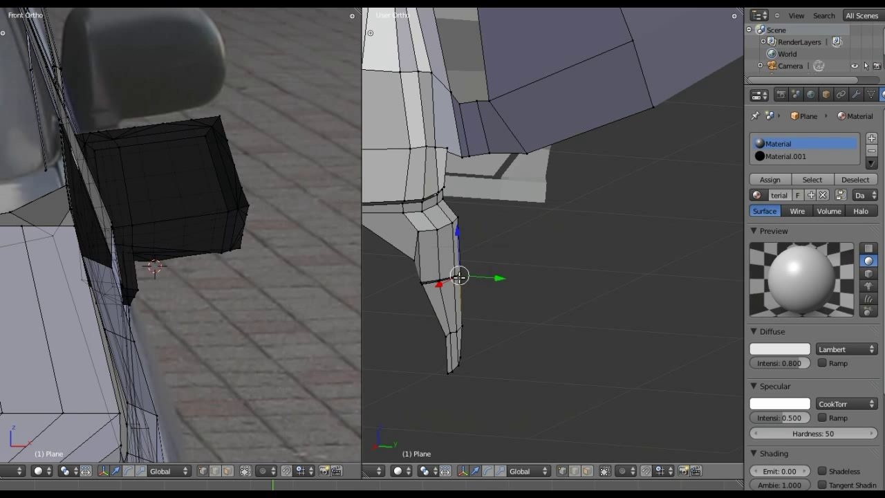
pyautogui.rightClick(465, 330)
pyautogui.keyDown('shift'); pyautogui.rightClick(464, 361); pyautogui.keyUp('shift')
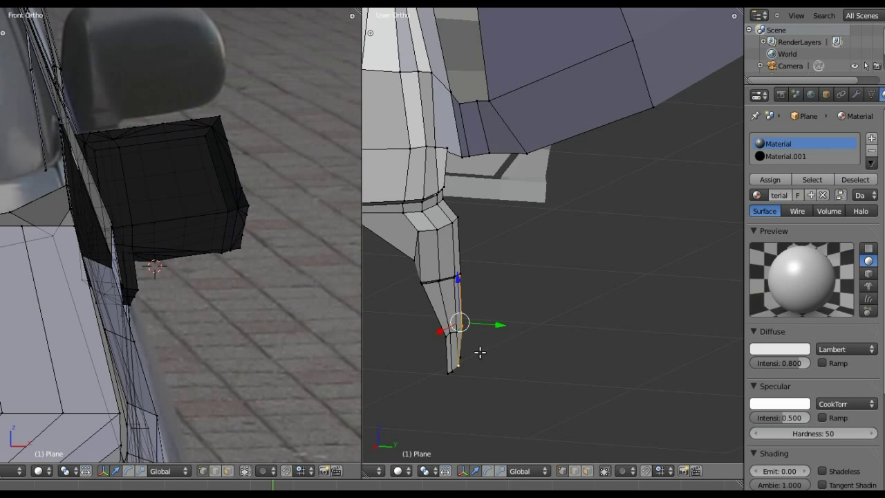
pyautogui.moveTo(480, 353)
pyautogui.mouseDown(button='middle')
pyautogui.moveTo(466, 263)
pyautogui.moveTo(505, 233)
pyautogui.moveTo(519, 272)
pyautogui.moveTo(539, 265)
pyautogui.moveTo(526, 346)
pyautogui.mouseUp(button='middle')
pyautogui.keyDown('shift'); pyautogui.rightClick(435, 259); pyautogui.keyUp('shift')
pyautogui.keyDown('shift'); pyautogui.rightClick(440, 250); pyautogui.keyUp('shift')
pyautogui.moveTo(620, 324)
pyautogui.mouseDown(button='middle')
pyautogui.moveTo(624, 345)
pyautogui.moveTo(551, 376)
pyautogui.mouseUp(button='middle')
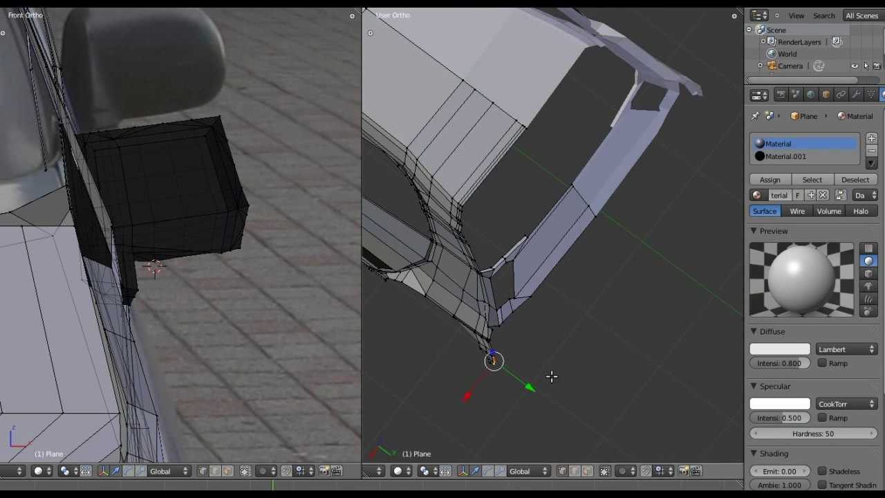
# Reposition the strip's bottom vertex with successive Y- and X-constrained moves
pyautogui.press('g')
pyautogui.press('y')
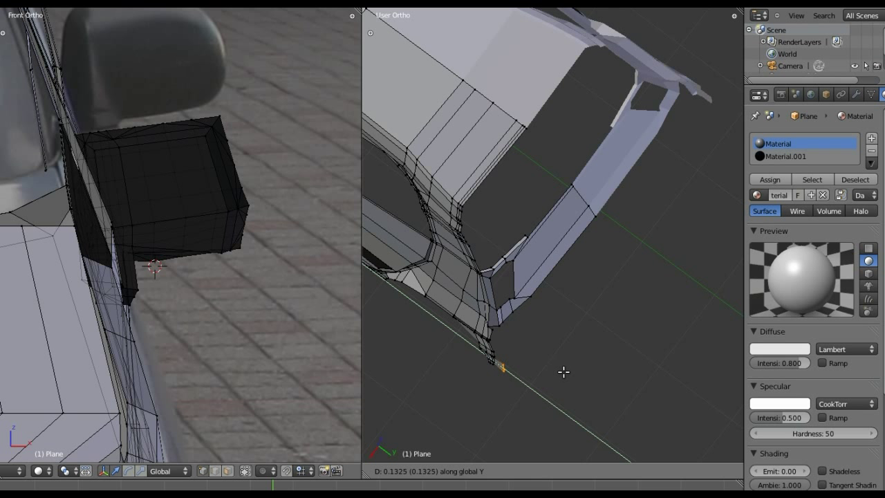
pyautogui.click(563, 372)
pyautogui.press('g')
pyautogui.press('x')
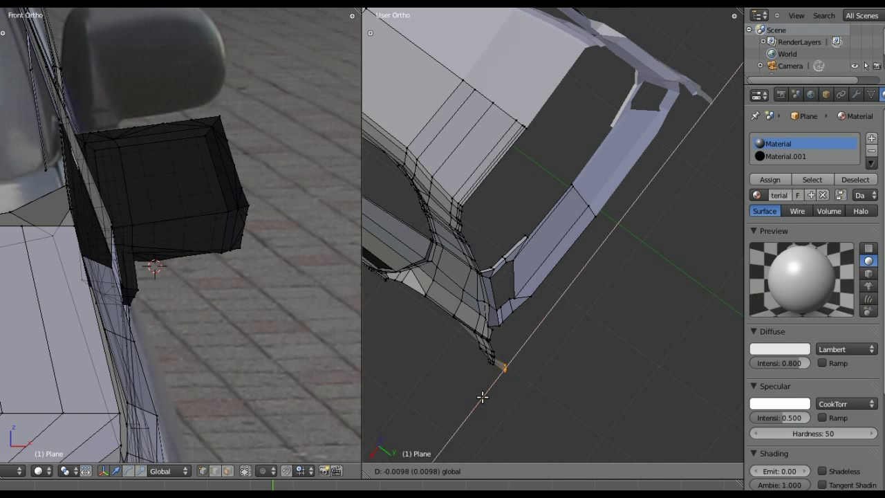
pyautogui.click(486, 394)
pyautogui.press('g')
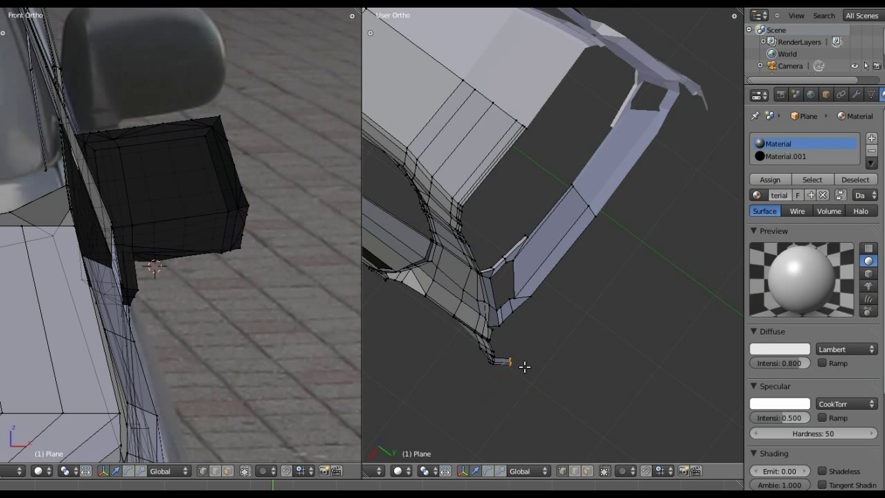
pyautogui.press('x')
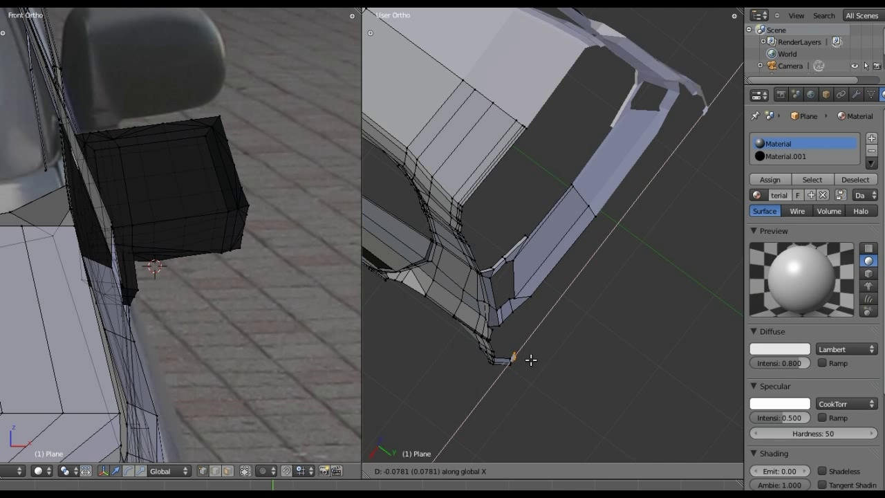
pyautogui.click(531, 358)
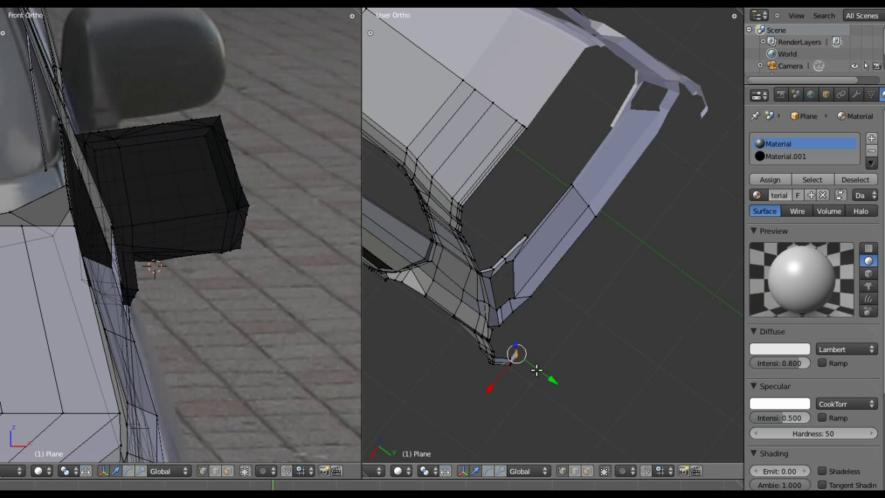
pyautogui.press('g')
pyautogui.press('y')
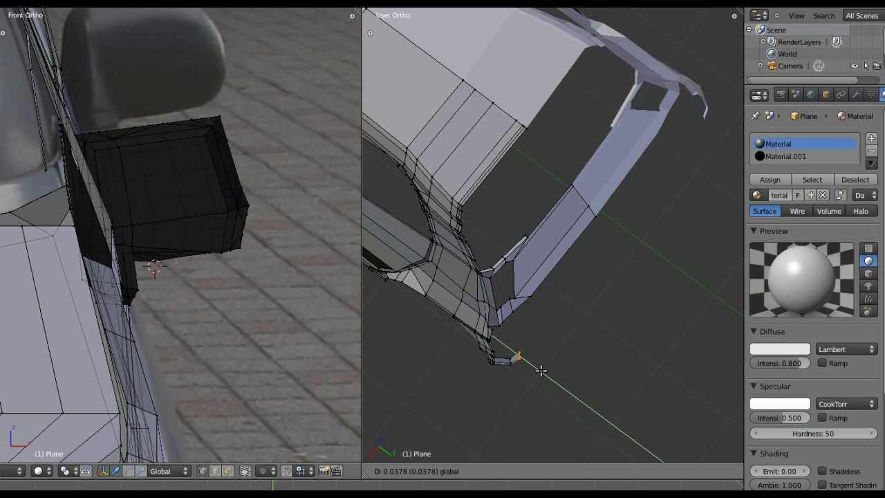
pyautogui.click(540, 371)
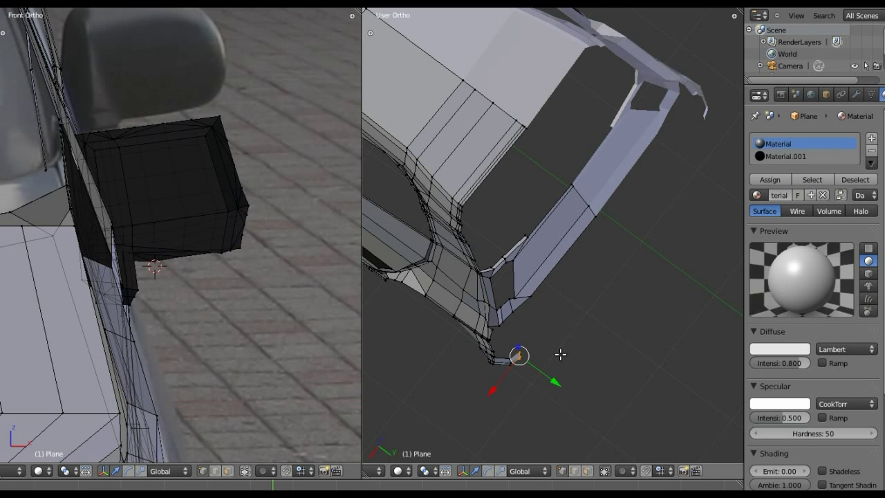
# Extrude a new edge from that vertex along X beneath the body
pyautogui.press('e')
pyautogui.press('x')
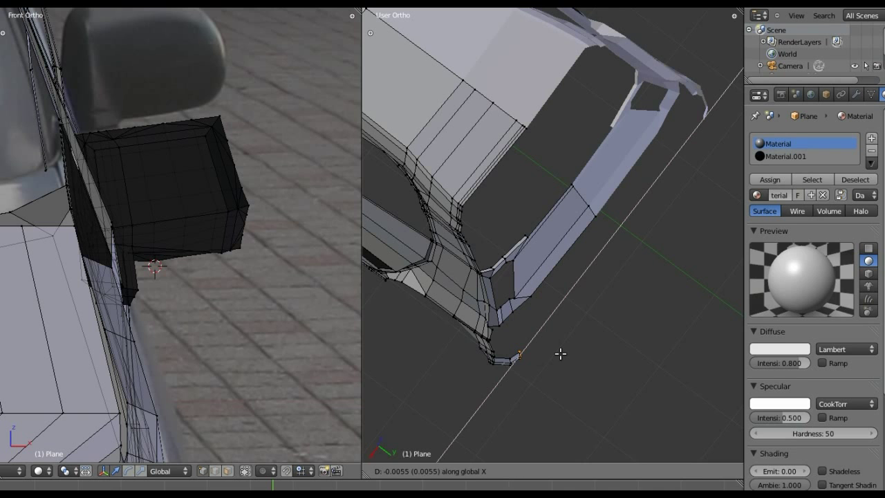
pyautogui.click(794, 29)
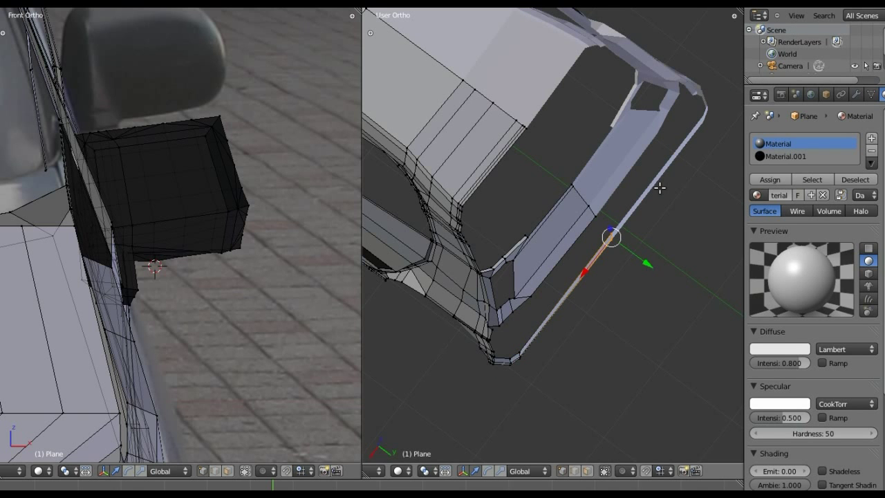
# Add two loop cuts across the bumper strip
pyautogui.moveTo(659, 188)
pyautogui.mouseDown(button='middle')
pyautogui.moveTo(625, 248)
pyautogui.moveTo(672, 245)
pyautogui.moveTo(461, 287)
pyautogui.mouseUp(button='middle')
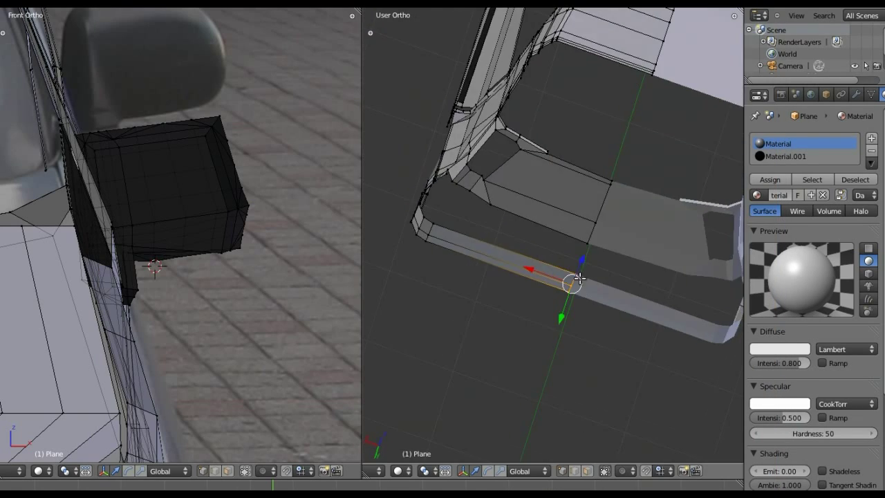
pyautogui.moveTo(505, 265)
pyautogui.mouseDown(button='middle')
pyautogui.moveTo(717, 186)
pyautogui.moveTo(576, 263)
pyautogui.mouseUp(button='middle')
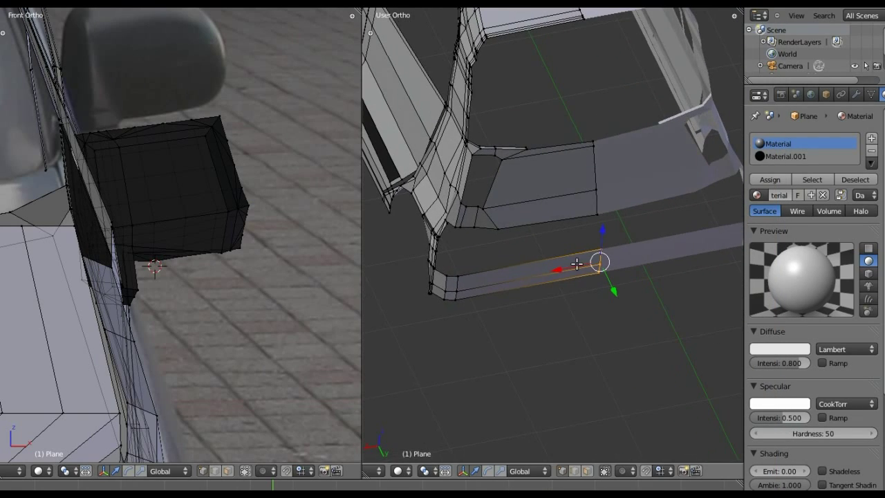
pyautogui.hotkey('ctrl', 'r')
pyautogui.click(527, 272)
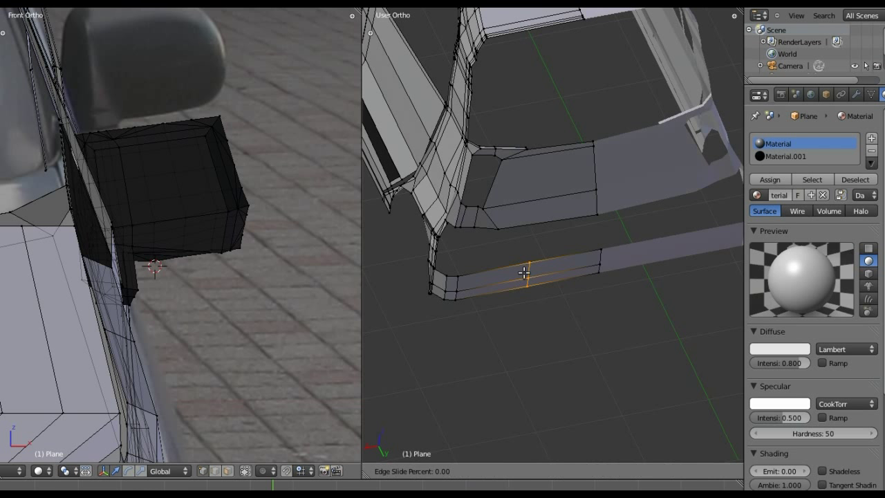
pyautogui.click(503, 277)
pyautogui.hotkey('ctrl', 'r')
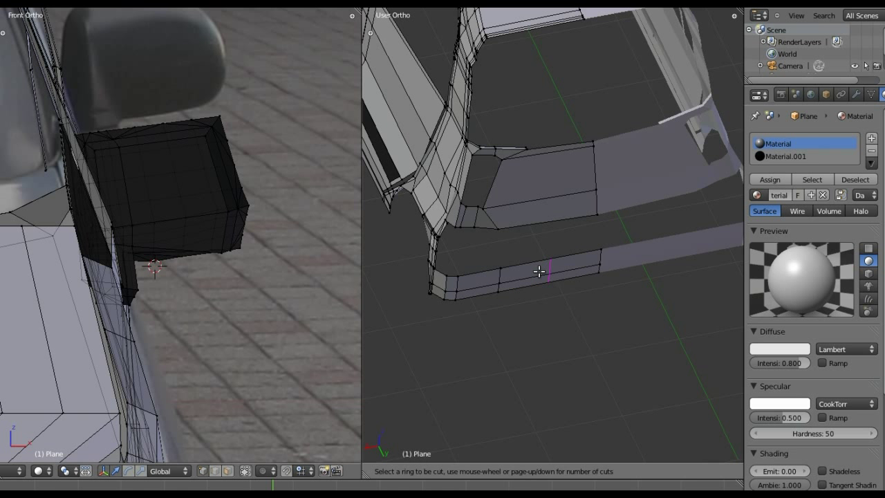
pyautogui.click(537, 269)
pyautogui.click(548, 271)
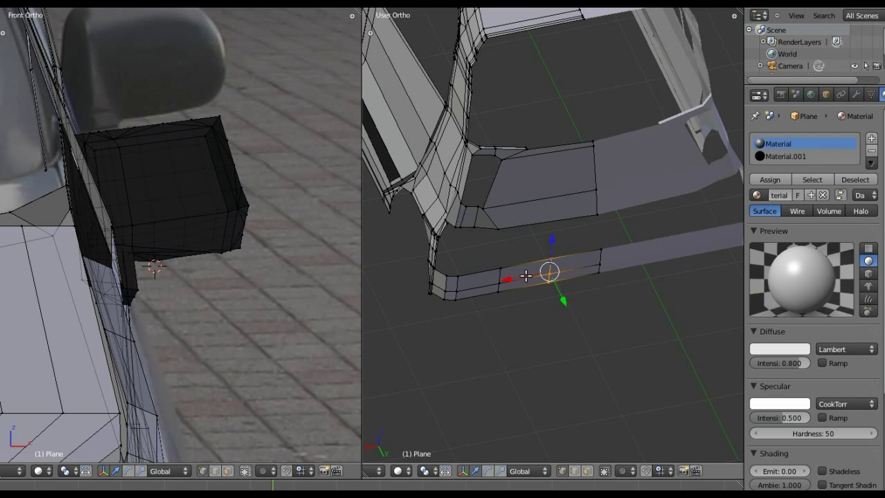
# Select the bumper's top edges, try moving them down, and undo the move
pyautogui.moveTo(539, 233)
pyautogui.mouseDown(button='middle')
pyautogui.moveTo(539, 300)
pyautogui.moveTo(565, 312)
pyautogui.mouseUp(button='middle')
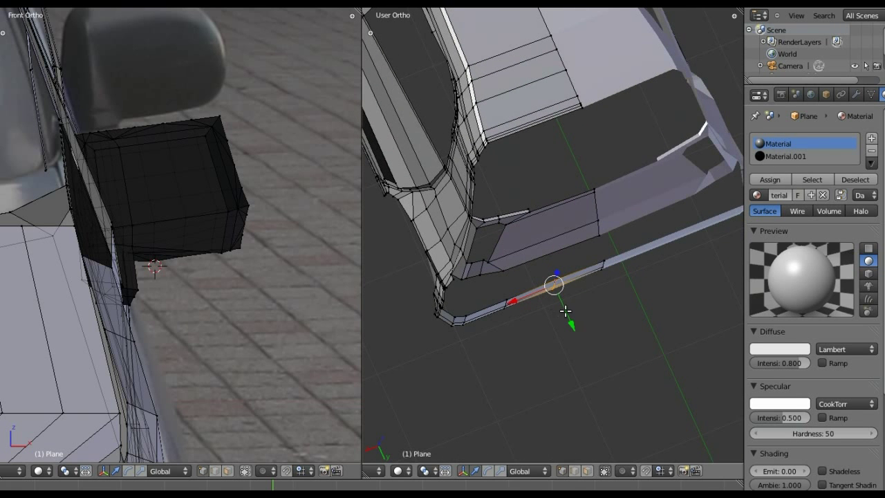
pyautogui.moveTo(587, 276)
pyautogui.mouseDown(button='middle')
pyautogui.moveTo(560, 150)
pyautogui.moveTo(591, 211)
pyautogui.mouseUp(button='middle')
pyautogui.rightClick(597, 241)
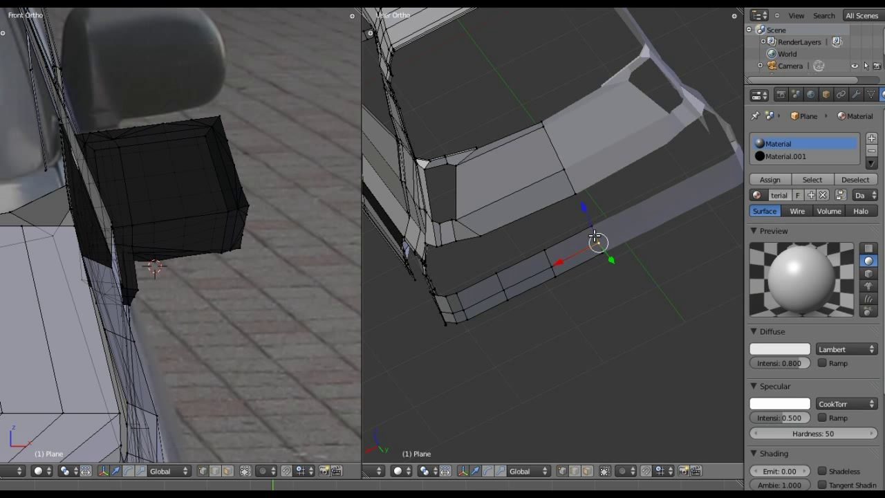
pyautogui.keyDown('shift'); pyautogui.rightClick(597, 225); pyautogui.keyUp('shift')
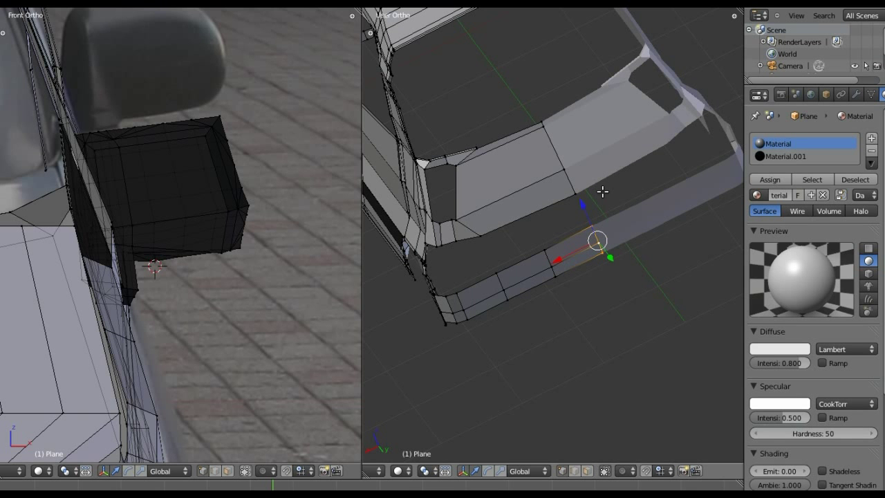
pyautogui.moveTo(602, 192)
pyautogui.mouseDown(button='middle')
pyautogui.moveTo(603, 311)
pyautogui.moveTo(578, 251)
pyautogui.moveTo(569, 272)
pyautogui.mouseUp(button='middle')
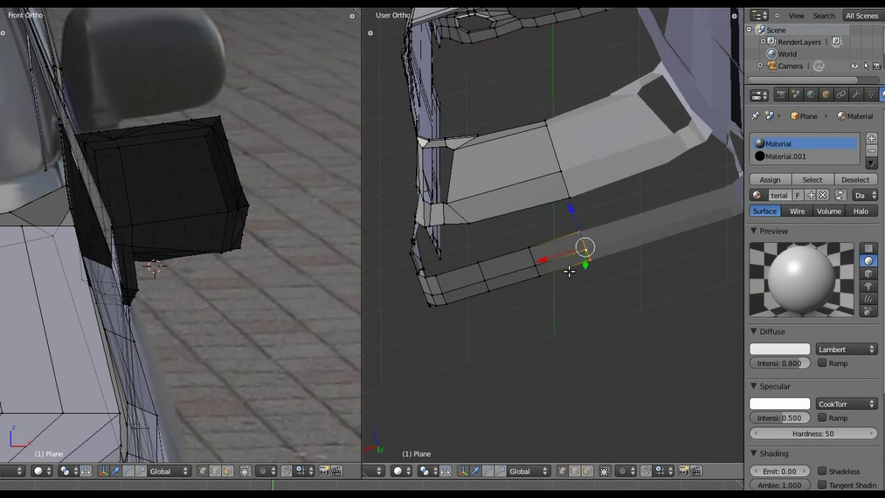
pyautogui.moveTo(597, 210)
pyautogui.mouseDown(button='middle')
pyautogui.moveTo(620, 310)
pyautogui.moveTo(596, 321)
pyautogui.mouseUp(button='middle')
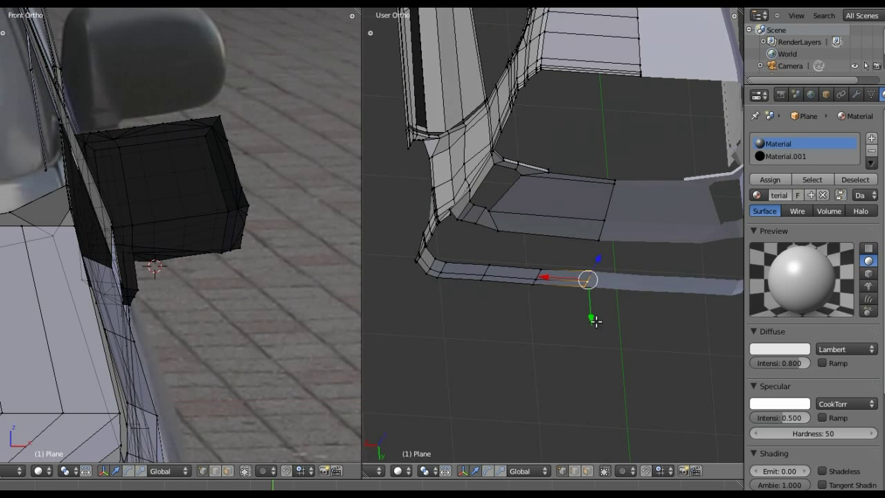
pyautogui.press('g')
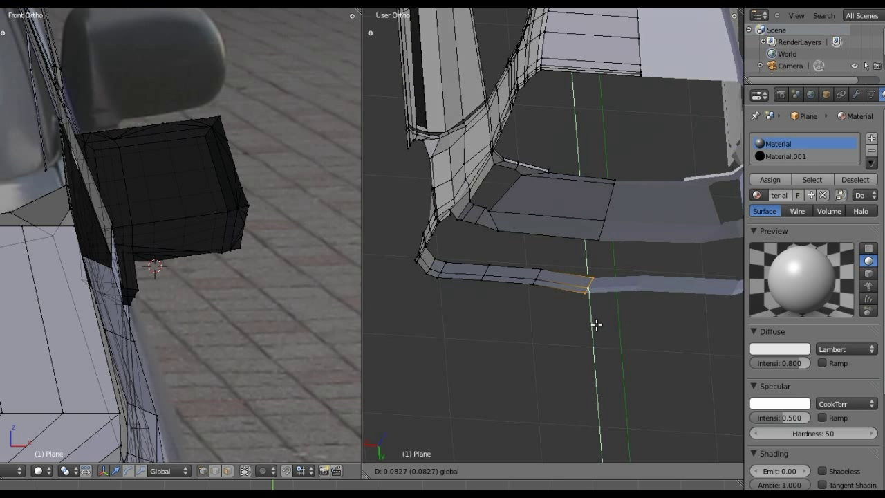
pyautogui.click(595, 324)
pyautogui.hotkey('ctrl', 'z')
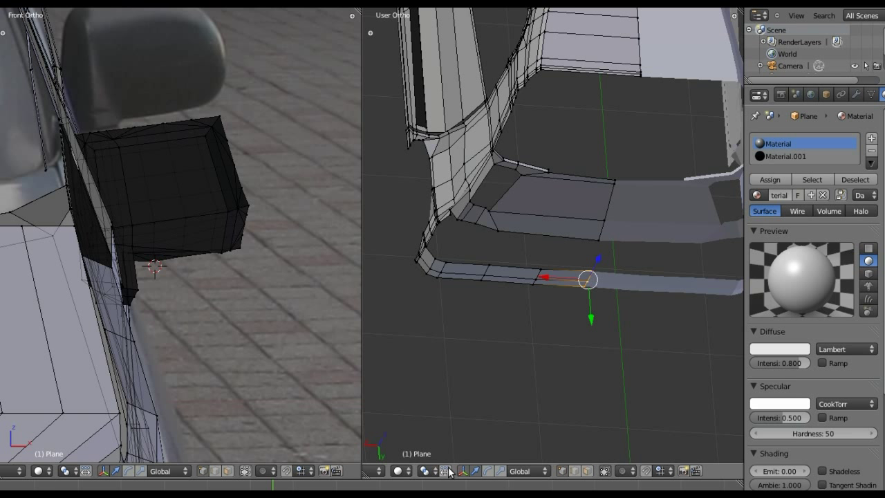
pyautogui.moveTo(448, 470)
pyautogui.mouseDown(button='middle')
pyautogui.moveTo(672, 482)
pyautogui.moveTo(468, 487)
pyautogui.mouseUp(button='middle')
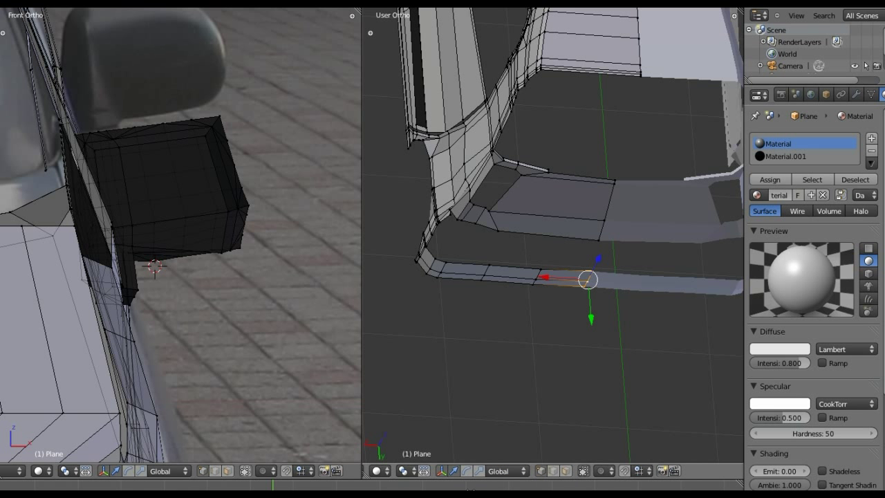
# With proportional editing on, lower the strip's end vertex along Z using a resized falloff
pyautogui.click(609, 471)
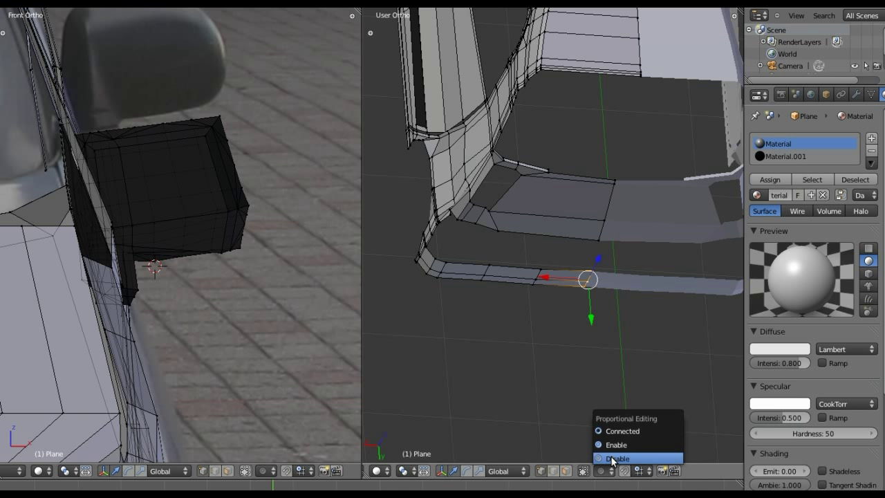
pyautogui.click(614, 448)
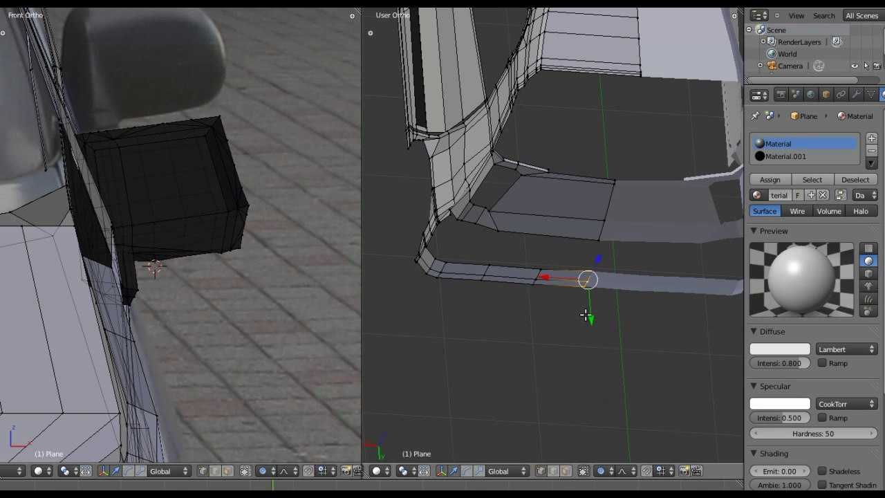
pyautogui.moveTo(585, 315); pyautogui.dragTo(590, 317)
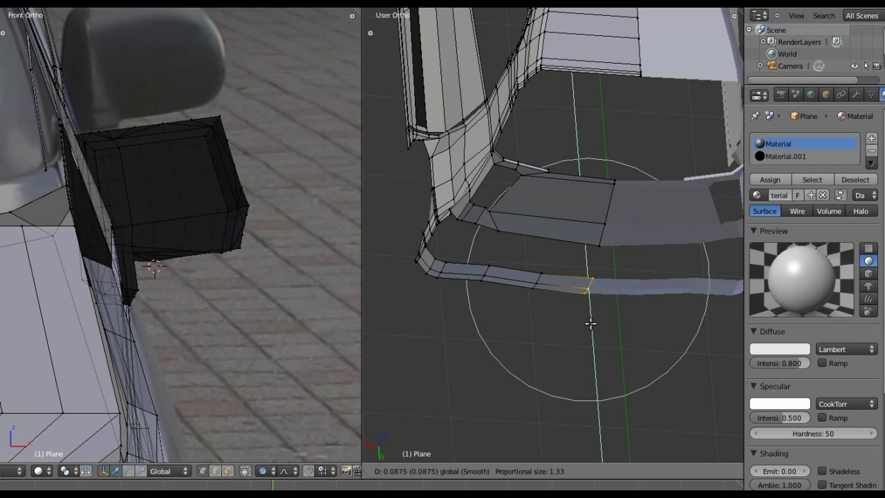
pyautogui.press('z')
pyautogui.scroll(4, 592, 321)
pyautogui.scroll(8, 594, 320)
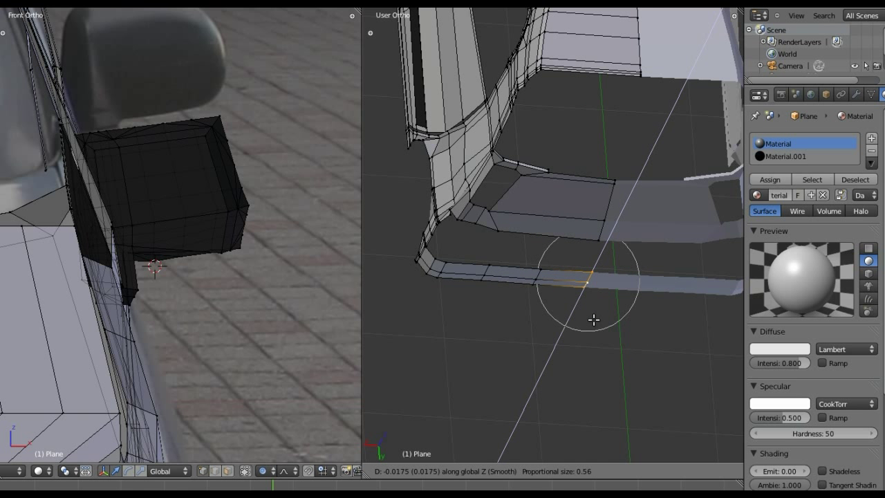
pyautogui.scroll(-2, 596, 319)
pyautogui.scroll(-2, 595, 318)
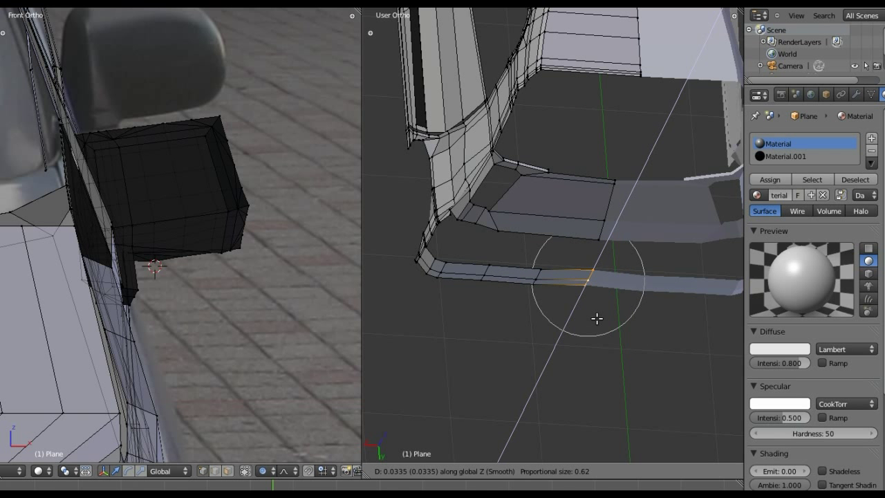
pyautogui.scroll(-1, 596, 321)
pyautogui.scroll(-1, 598, 326)
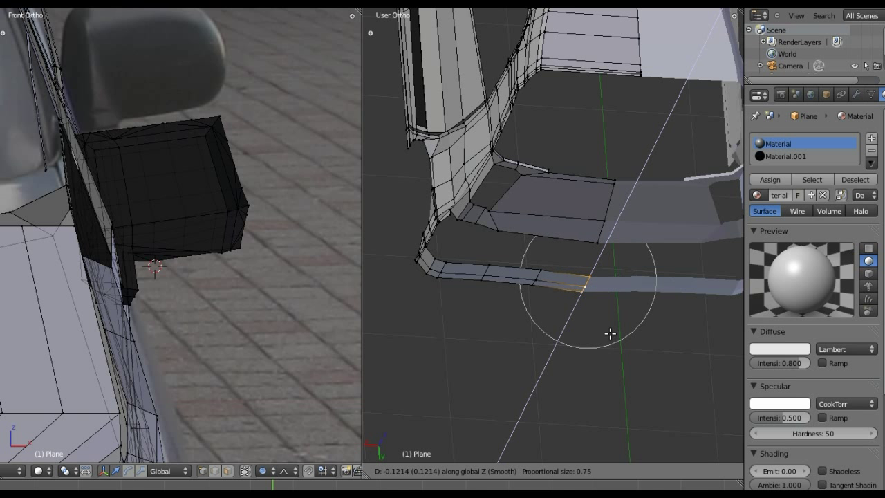
pyautogui.click(603, 331)
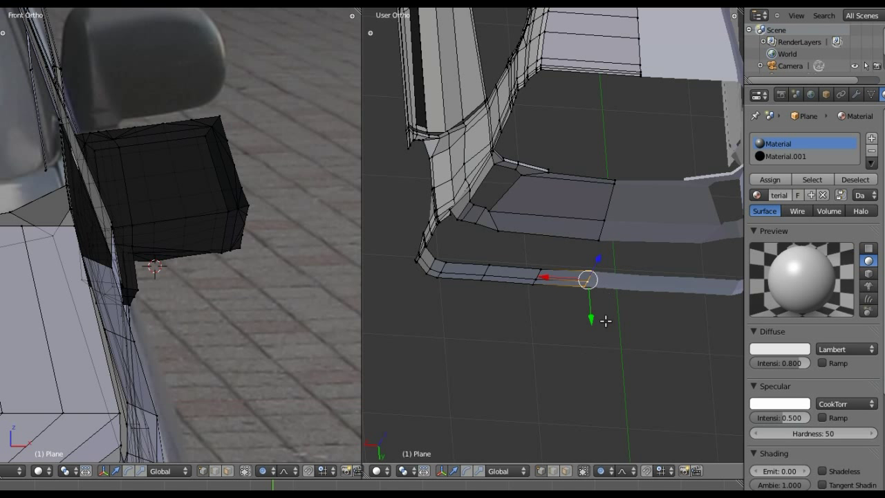
# Disable proportional editing and slide the vertex along Y
pyautogui.click(603, 471)
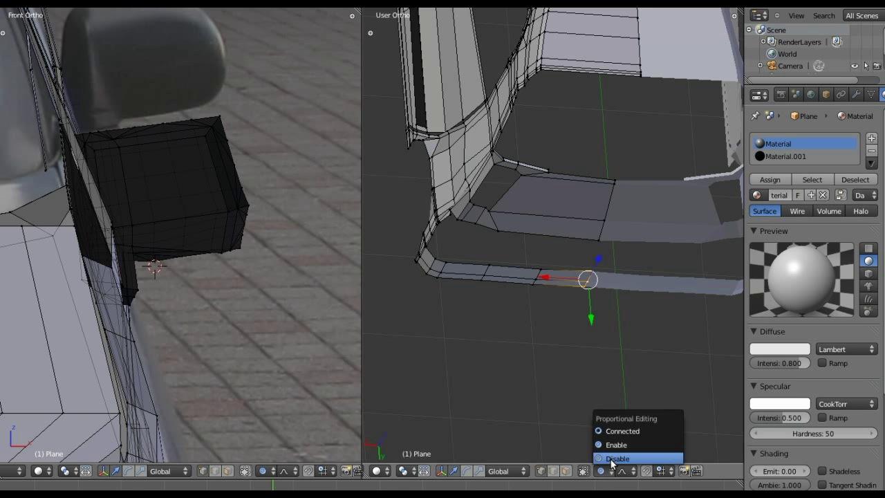
pyautogui.click(612, 458)
pyautogui.moveTo(595, 316)
pyautogui.mouseDown()
pyautogui.moveTo(605, 329)
pyautogui.moveTo(555, 303)
pyautogui.mouseUp()
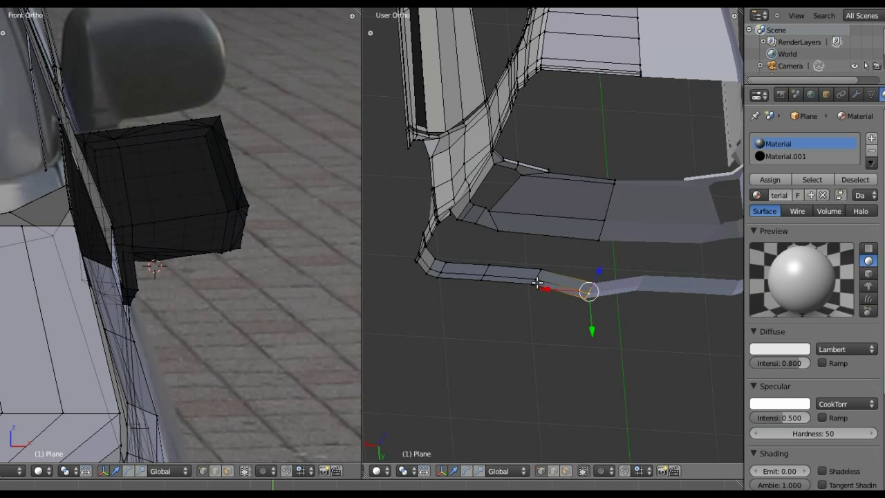
# Grow the selection from a bumper-strip vertex and slide those edges along Y
pyautogui.rightClick(538, 280)
pyautogui.press('ctrl+KP_Add')
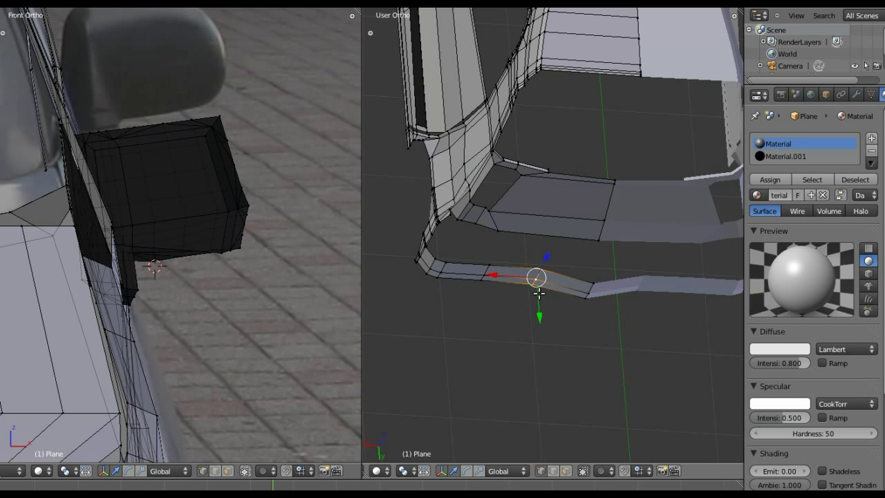
pyautogui.moveTo(540, 307); pyautogui.dragTo(542, 312)
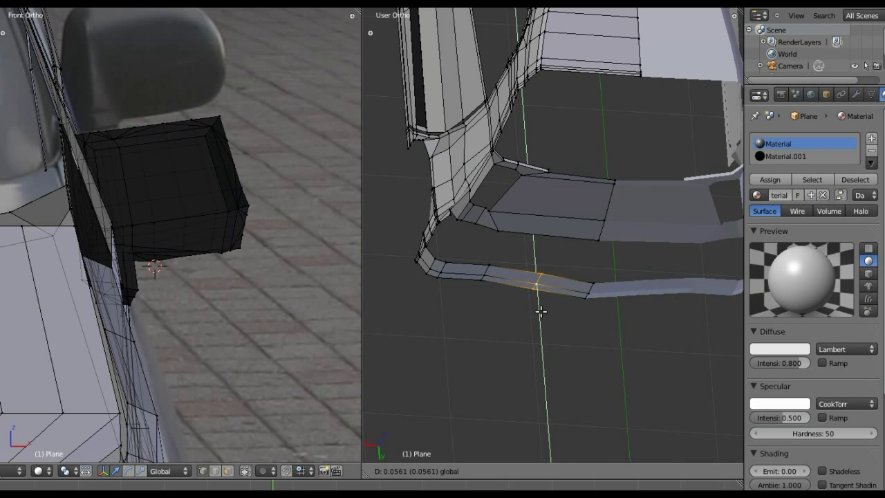
pyautogui.click(542, 313)
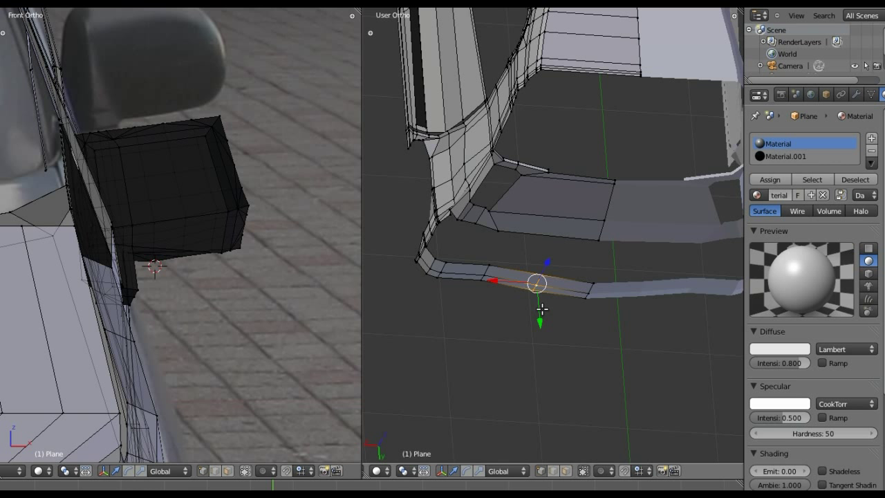
# Select an edge loop across the bumper strip and move it along Y
pyautogui.rightClick(485, 277)
pyautogui.keyDown('alt'); pyautogui.rightClick(486, 269); pyautogui.keyUp('alt')
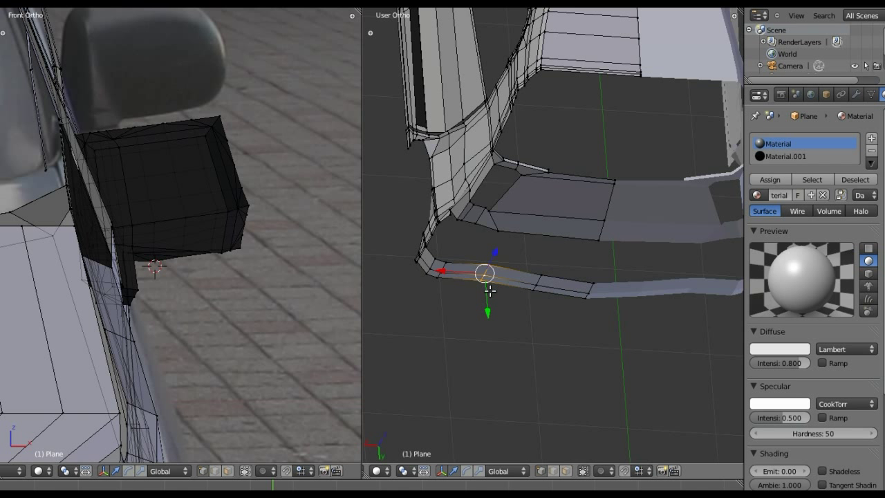
pyautogui.moveTo(489, 311); pyautogui.dragTo(489, 311)
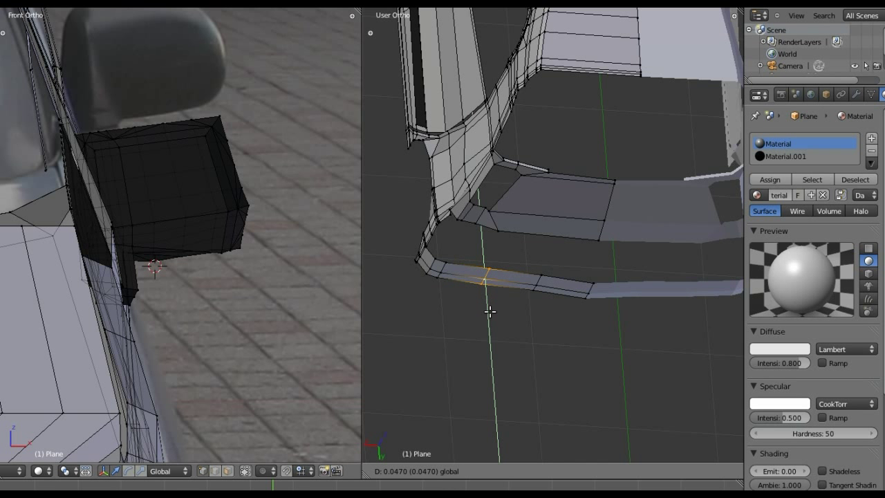
pyautogui.moveTo(489, 311); pyautogui.dragTo(539, 320)
# Nudge the following edge loop along Y, then view the whole car from the front
pyautogui.keyDown('alt'); pyautogui.rightClick(535, 282); pyautogui.keyUp('alt')
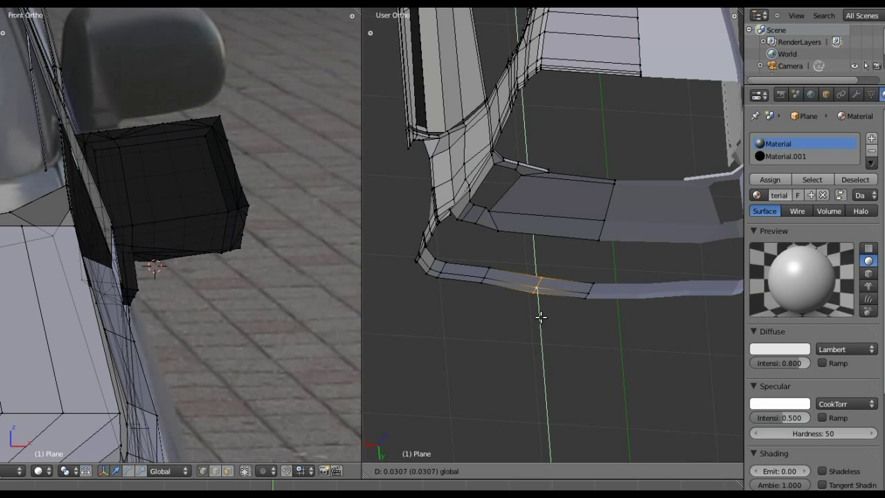
pyautogui.keyDown('alt'); pyautogui.rightClick(587, 294); pyautogui.keyUp('alt')
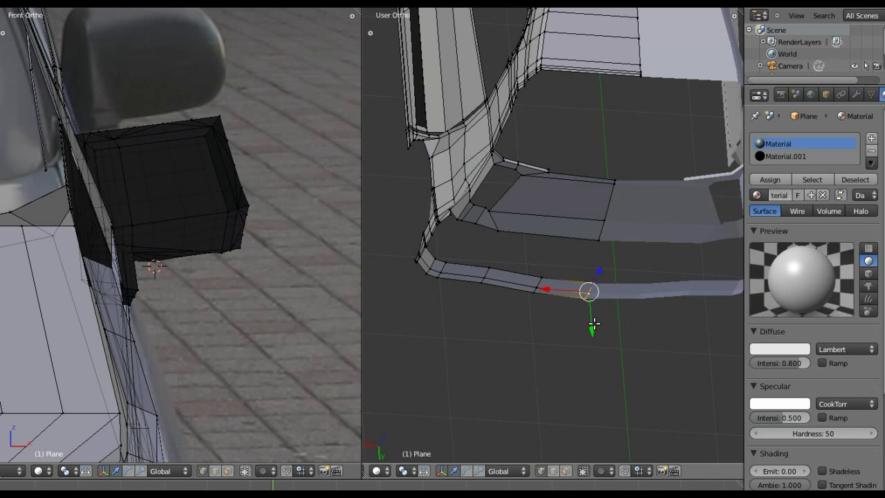
pyautogui.moveTo(594, 324); pyautogui.dragTo(593, 321)
pyautogui.scroll(-3, 450, 281)
pyautogui.moveTo(523, 276)
pyautogui.mouseDown(button='middle')
pyautogui.moveTo(384, 254)
pyautogui.moveTo(477, 217)
pyautogui.mouseUp(button='middle')
pyautogui.moveTo(579, 194)
pyautogui.mouseDown(button='middle')
pyautogui.moveTo(636, 273)
pyautogui.moveTo(662, 262)
pyautogui.moveTo(587, 263)
pyautogui.mouseUp(button='middle')
pyautogui.scroll(2, 662, 263)
pyautogui.scroll(3, 661, 263)
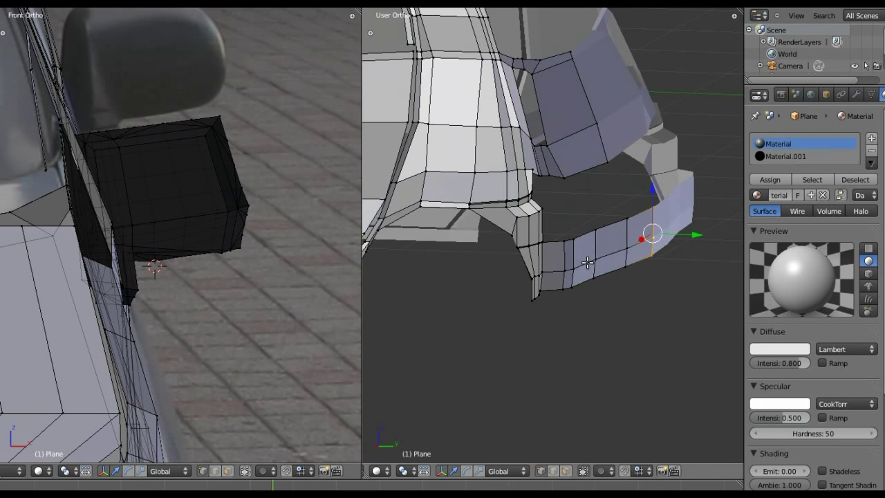
# Slide another bumper-side edge along the mesh and inspect it from several angles
pyautogui.rightClick(594, 240)
pyautogui.press('g')
pyautogui.press('g')
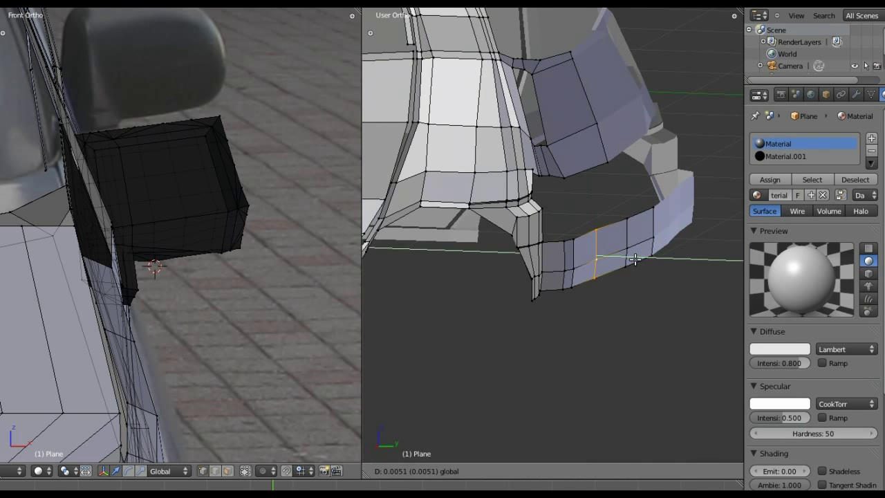
pyautogui.click(635, 260)
pyautogui.moveTo(633, 226)
pyautogui.mouseDown(button='middle')
pyautogui.moveTo(589, 401)
pyautogui.moveTo(555, 431)
pyautogui.moveTo(559, 231)
pyautogui.moveTo(565, 197)
pyautogui.moveTo(588, 162)
pyautogui.moveTo(589, 171)
pyautogui.mouseUp(button='middle')
pyautogui.scroll(-6, 549, 215)
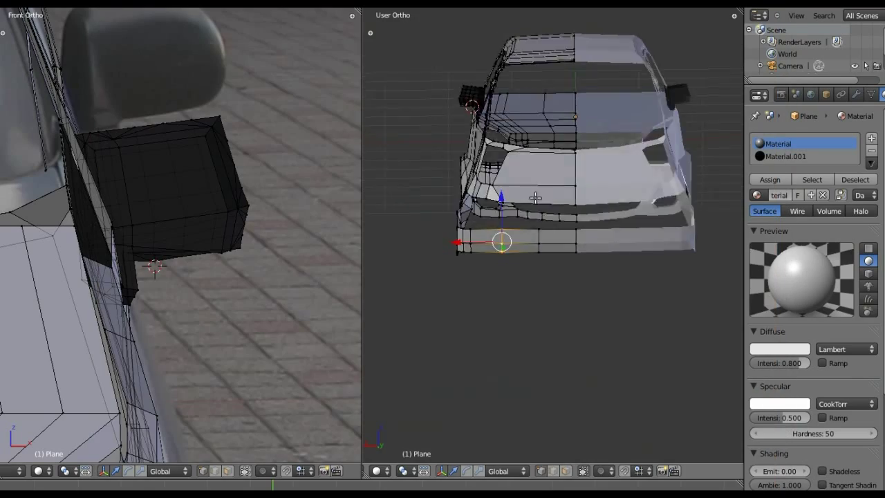
pyautogui.moveTo(542, 157)
pyautogui.mouseDown(button='middle')
pyautogui.moveTo(535, 194)
pyautogui.moveTo(548, 220)
pyautogui.mouseUp(button='middle')
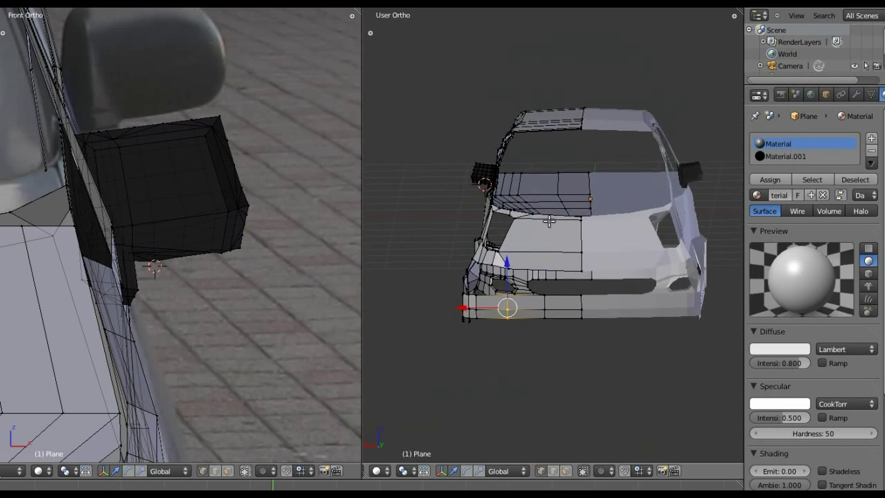
pyautogui.scroll(4, 550, 256)
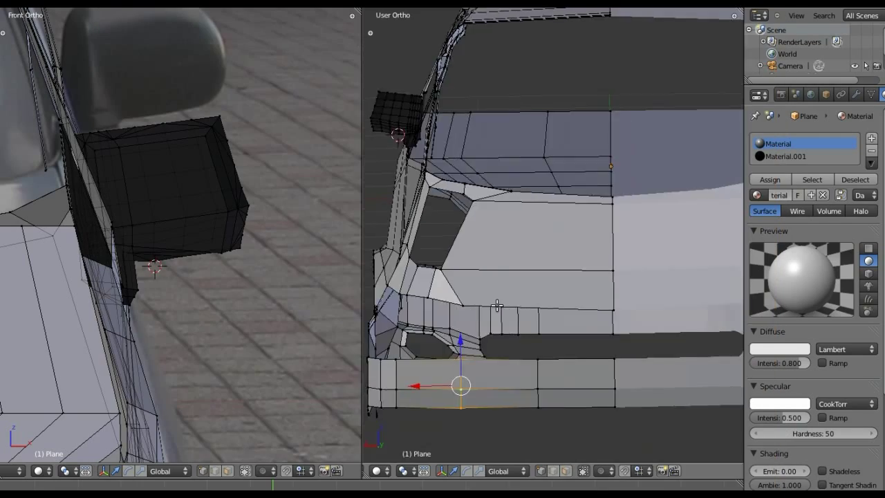
pyautogui.moveTo(542, 311)
pyautogui.mouseDown(button='middle')
pyautogui.moveTo(528, 297)
pyautogui.moveTo(551, 291)
pyautogui.moveTo(522, 311)
pyautogui.mouseUp(button='middle')
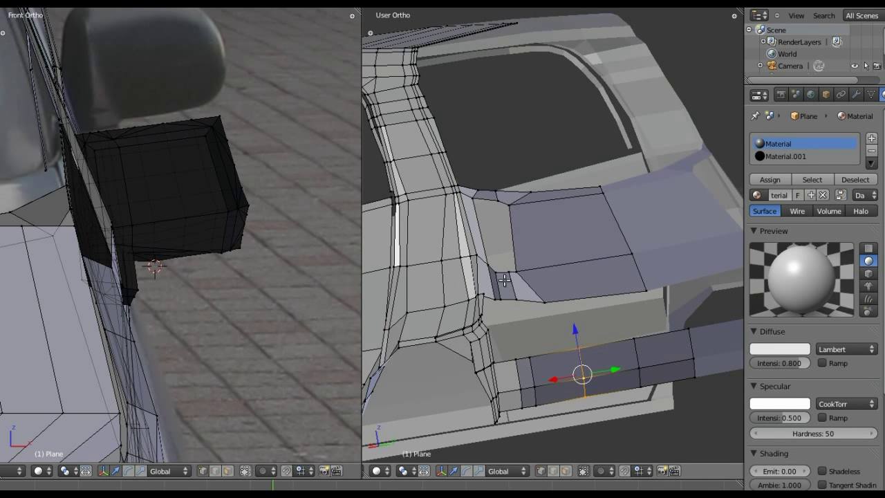
pyautogui.scroll(2, 516, 198)
pyautogui.moveTo(516, 198)
pyautogui.mouseDown(button='middle')
pyautogui.moveTo(521, 272)
pyautogui.moveTo(547, 343)
pyautogui.moveTo(525, 275)
pyautogui.mouseUp(button='middle')
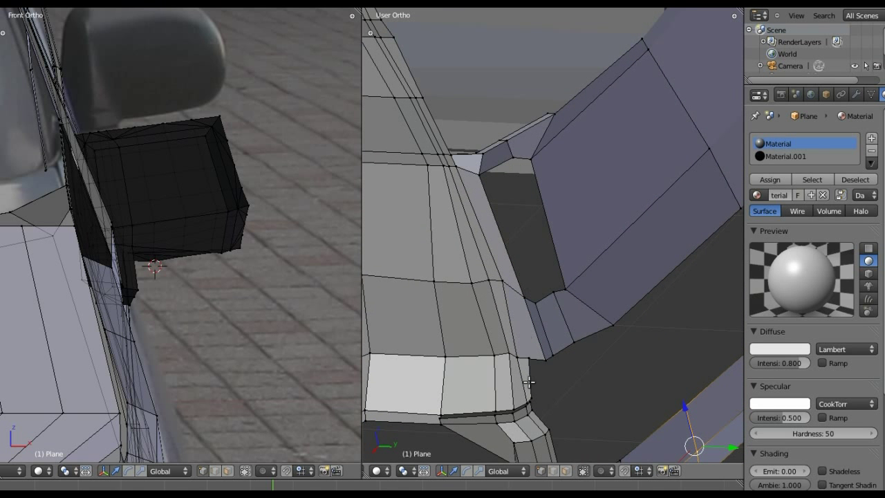
# Merge the two mirror-mount corner vertices at the last selected one
pyautogui.rightClick(529, 359)
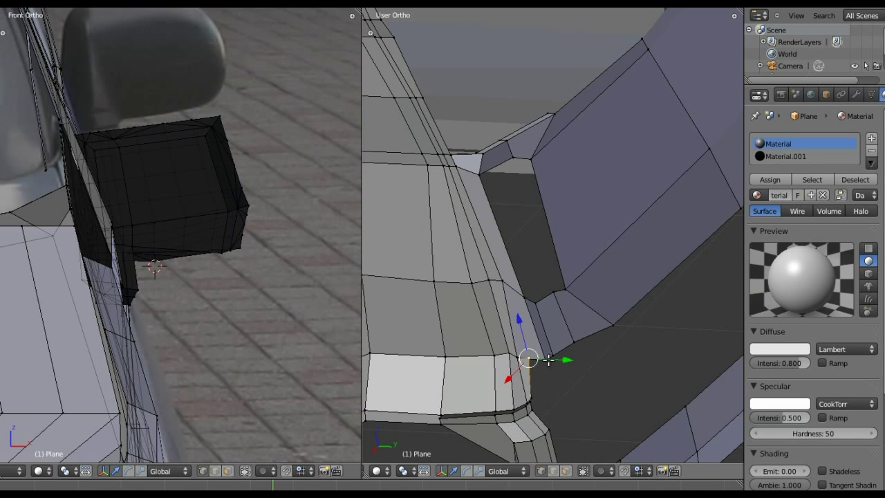
pyautogui.rightClick(545, 360)
pyautogui.hotkey('alt', 'm')
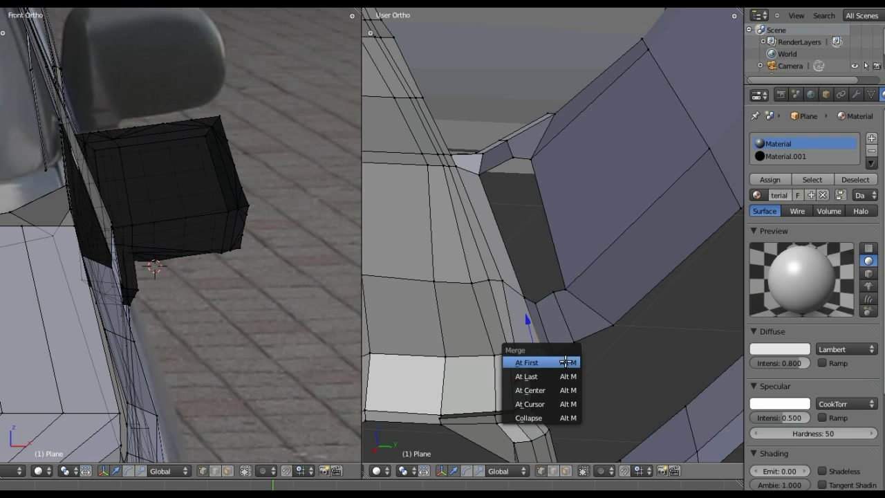
pyautogui.click(565, 376)
pyautogui.moveTo(563, 363)
pyautogui.mouseDown(button='middle')
pyautogui.moveTo(531, 332)
pyautogui.moveTo(516, 282)
pyautogui.moveTo(492, 281)
pyautogui.mouseUp(button='middle')
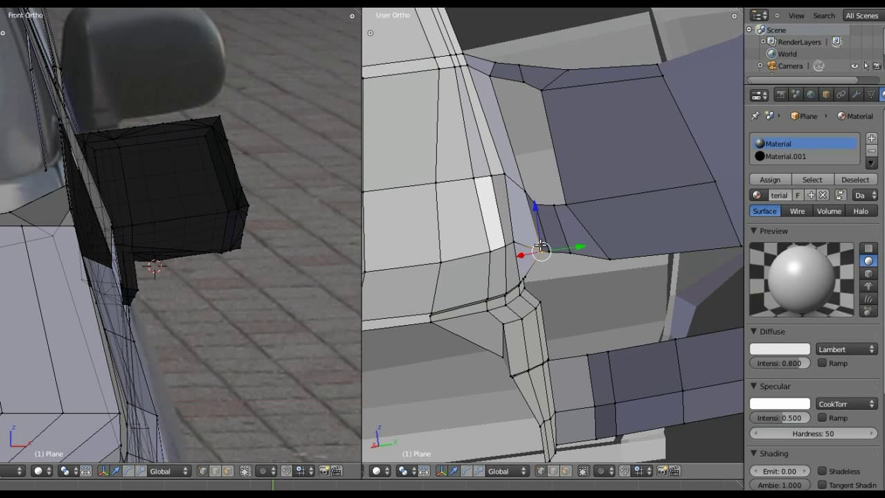
pyautogui.moveTo(579, 247)
pyautogui.mouseDown(button='middle')
pyautogui.moveTo(527, 267)
pyautogui.moveTo(523, 326)
pyautogui.mouseUp(button='middle')
pyautogui.moveTo(658, 219); pyautogui.dragTo(661, 271, button='middle')
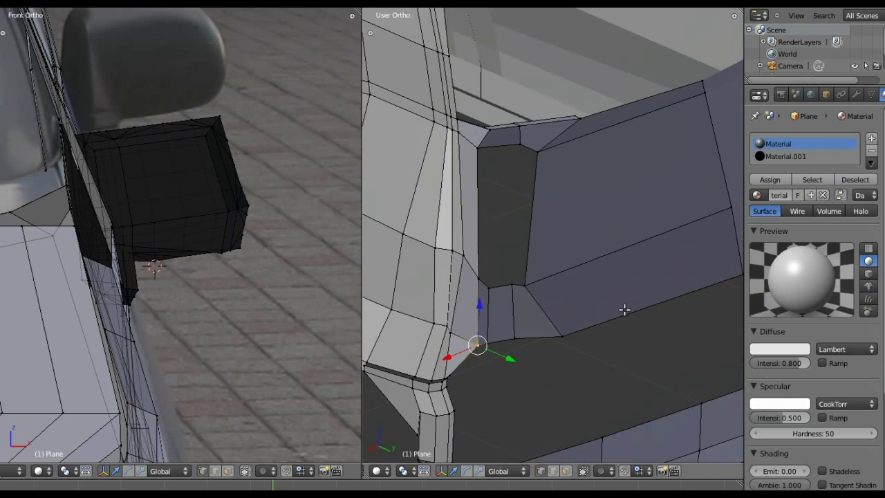
pyautogui.moveTo(518, 336); pyautogui.dragTo(510, 323, button='middle')
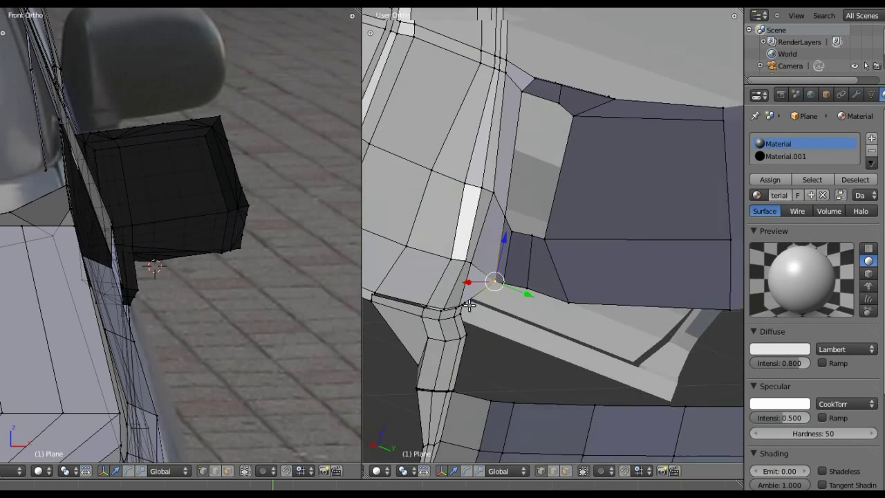
pyautogui.moveTo(459, 336); pyautogui.dragTo(468, 307, button='middle')
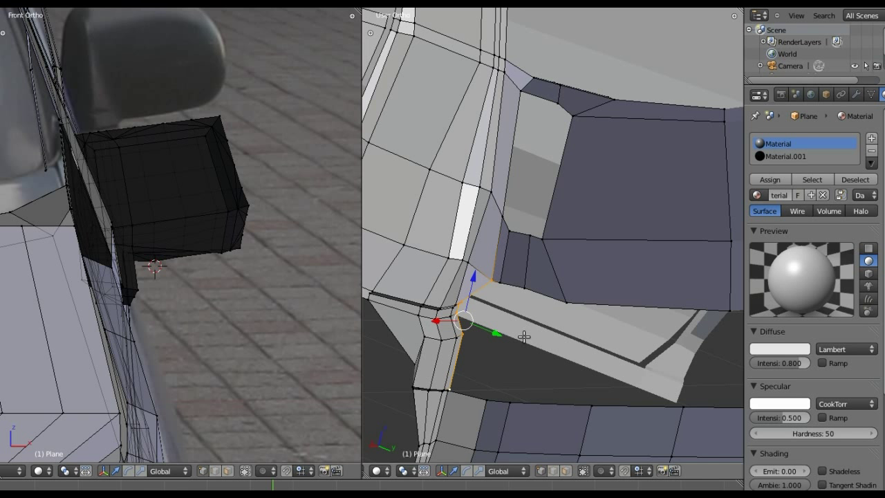
# Slide the corner vertex along its edge and move it into position
pyautogui.hotkey('shift', 'v')
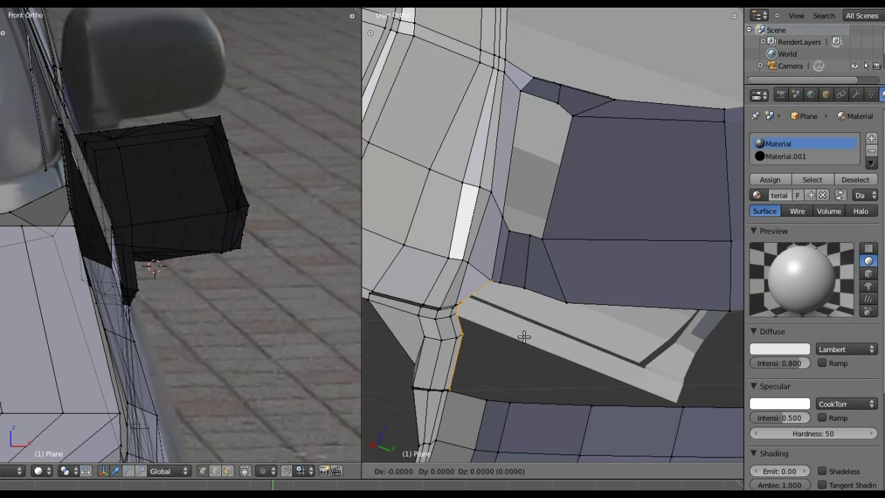
pyautogui.click(524, 337)
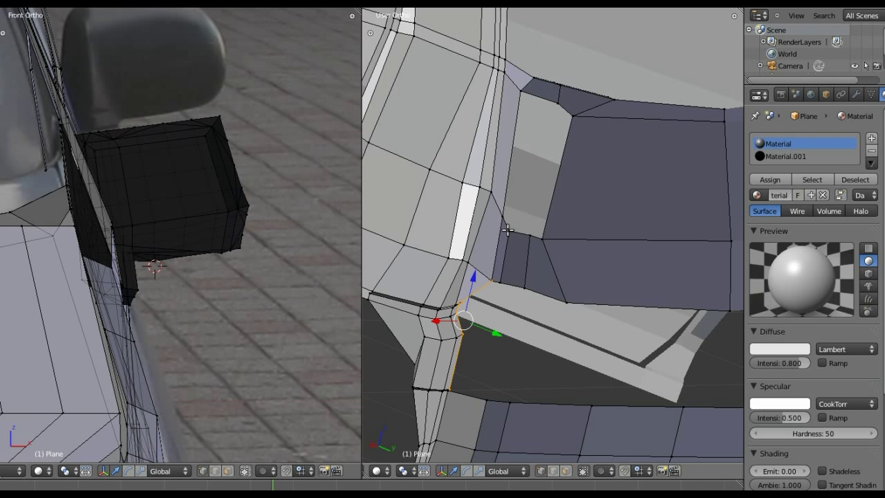
pyautogui.moveTo(507, 230)
pyautogui.mouseDown(button='middle')
pyautogui.moveTo(498, 284)
pyautogui.moveTo(629, 308)
pyautogui.moveTo(602, 322)
pyautogui.moveTo(481, 332)
pyautogui.moveTo(563, 290)
pyautogui.moveTo(532, 297)
pyautogui.moveTo(502, 335)
pyautogui.mouseUp(button='middle')
pyautogui.scroll(3, 508, 298)
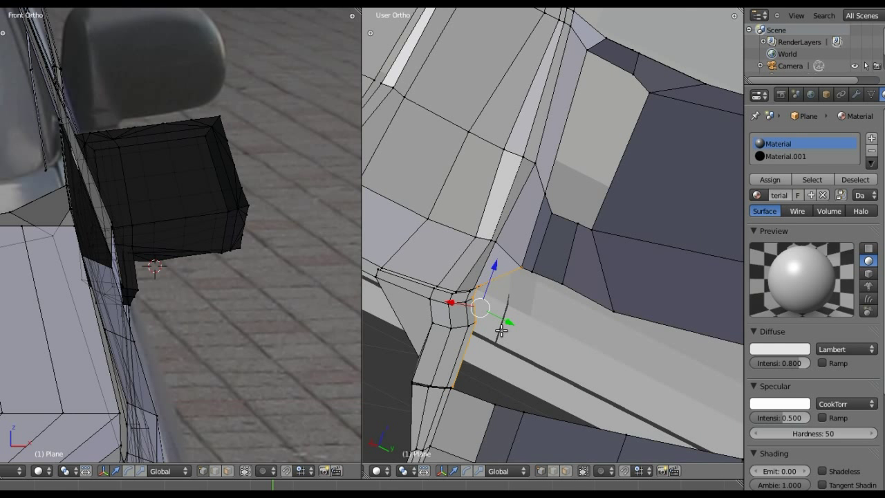
pyautogui.press('g')
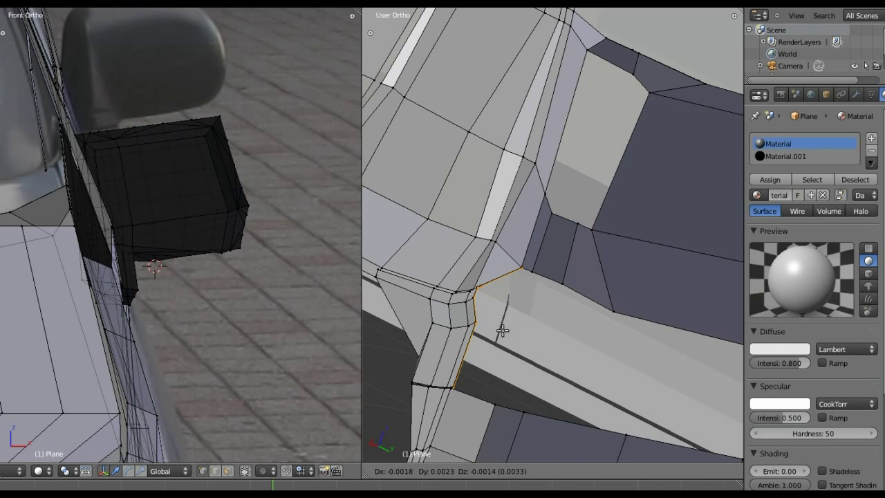
pyautogui.click(502, 330)
# Move the selected corner edge into place with a small follow-up nudge
pyautogui.moveTo(541, 307); pyautogui.dragTo(537, 305, button='middle')
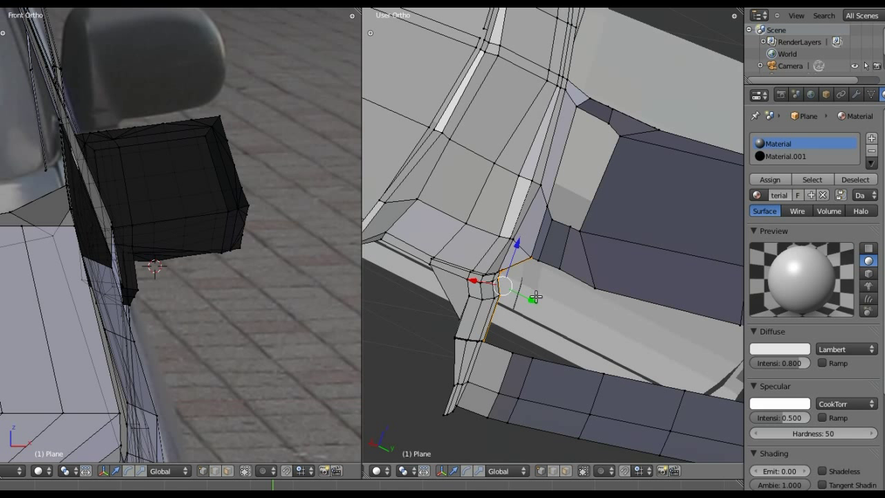
pyautogui.press('g')
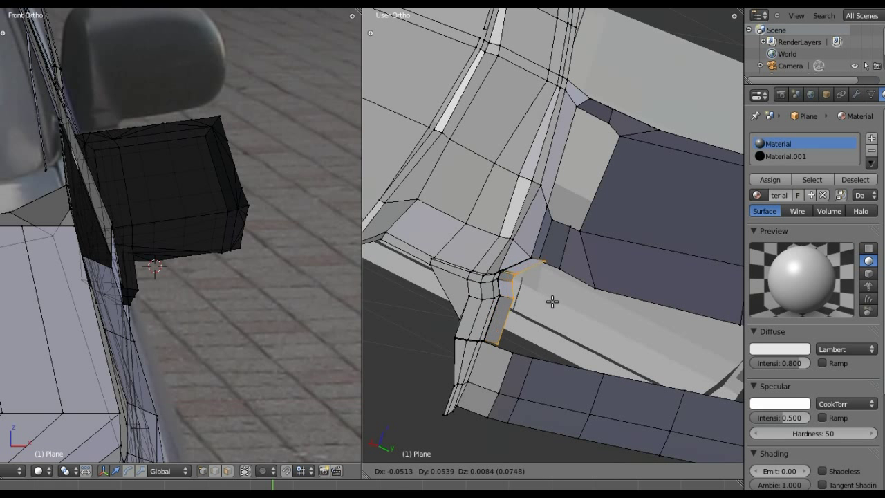
pyautogui.click(555, 299)
pyautogui.moveTo(555, 299); pyautogui.dragTo(548, 320, button='middle')
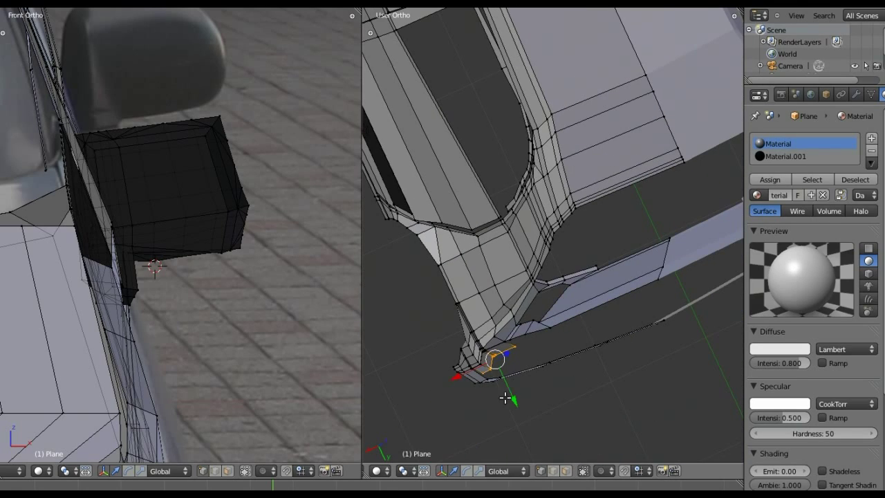
pyautogui.press('g')
pyautogui.click(512, 373)
pyautogui.moveTo(512, 367)
pyautogui.mouseDown(button='middle')
pyautogui.moveTo(510, 294)
pyautogui.moveTo(553, 218)
pyautogui.moveTo(555, 268)
pyautogui.mouseUp(button='middle')
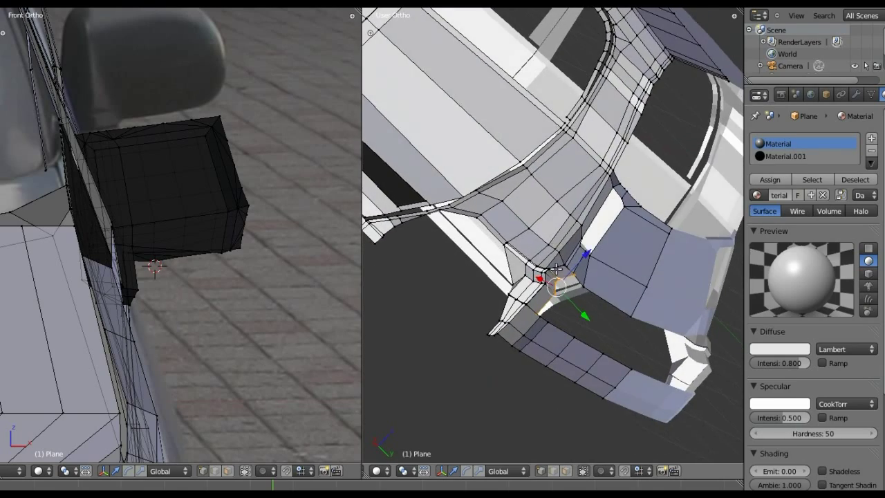
pyautogui.scroll(2, 555, 267)
pyautogui.moveTo(628, 318); pyautogui.dragTo(628, 266, button='middle')
pyautogui.moveTo(448, 279); pyautogui.dragTo(511, 319, button='middle')
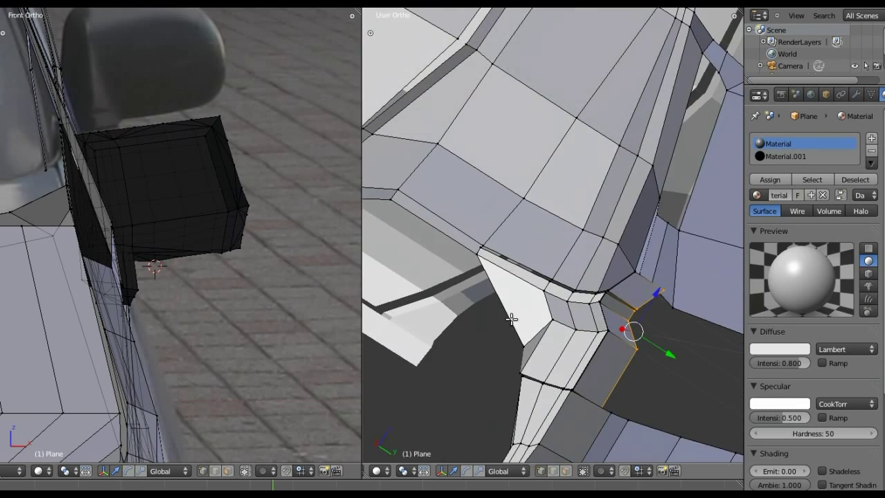
# Slide the bumper corner vertex and its upper neighbour along their edges
pyautogui.rightClick(621, 318)
pyautogui.press('g')
pyautogui.press('g')
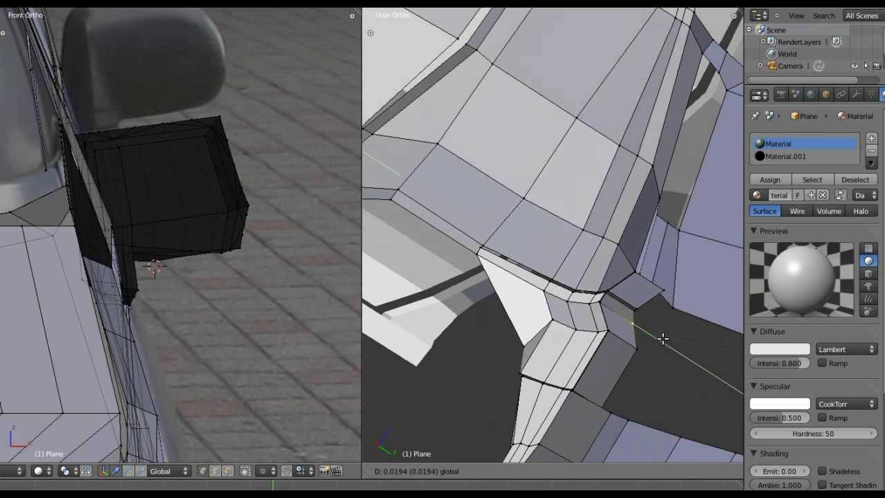
pyautogui.click(654, 330)
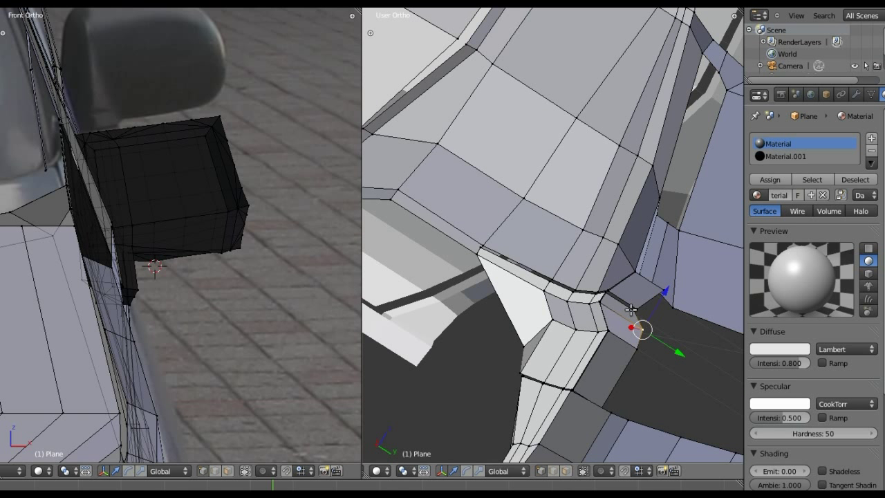
pyautogui.rightClick(630, 310)
pyautogui.press('g')
pyautogui.press('g')
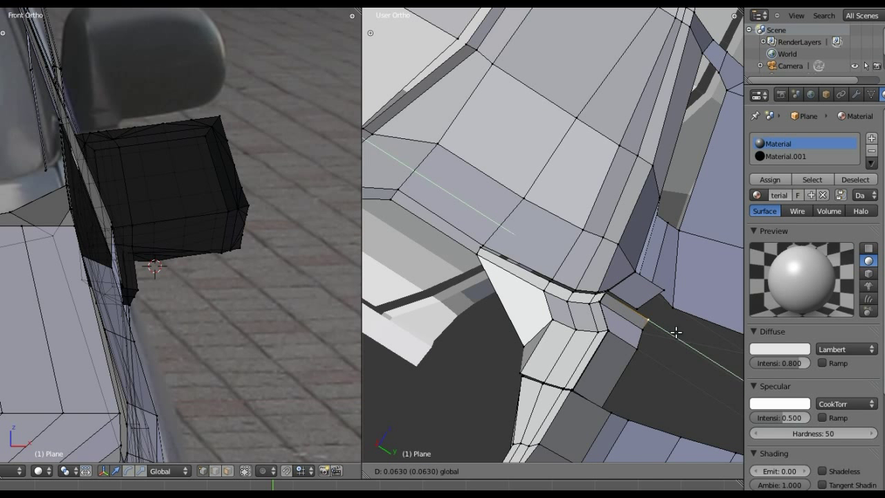
pyautogui.click(676, 332)
pyautogui.press('g')
pyautogui.press('g')
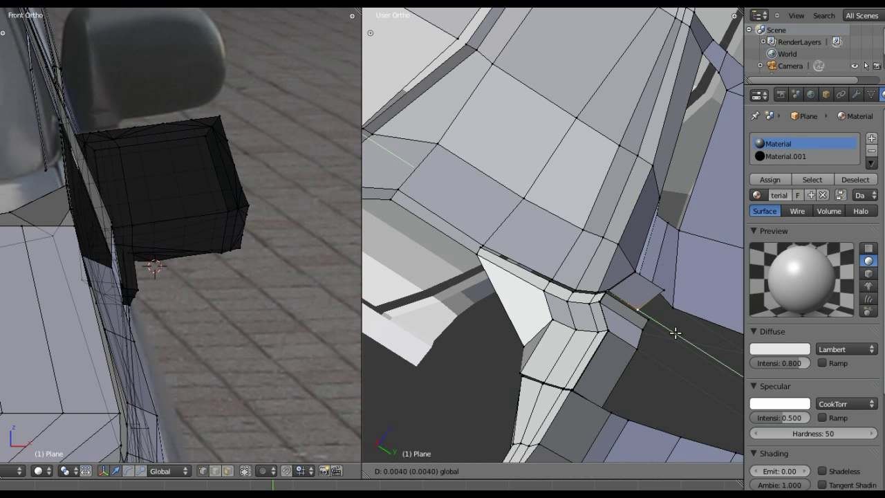
pyautogui.click(684, 336)
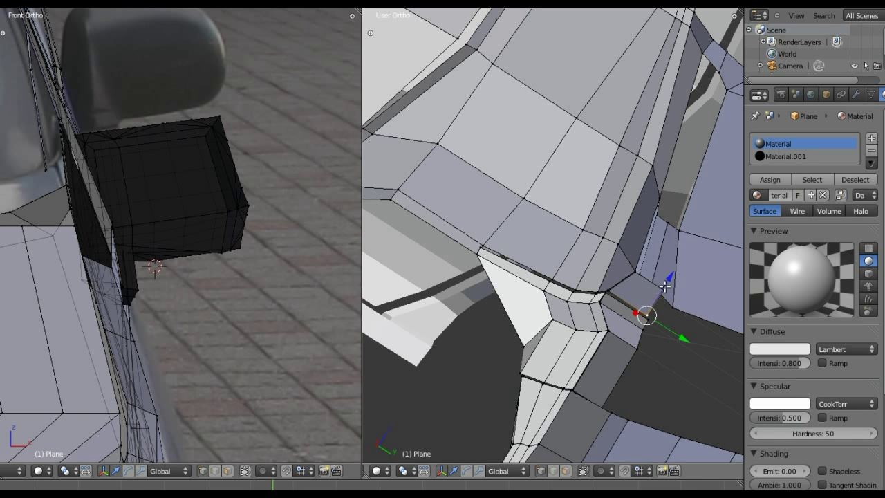
pyautogui.press('g')
pyautogui.press('g')
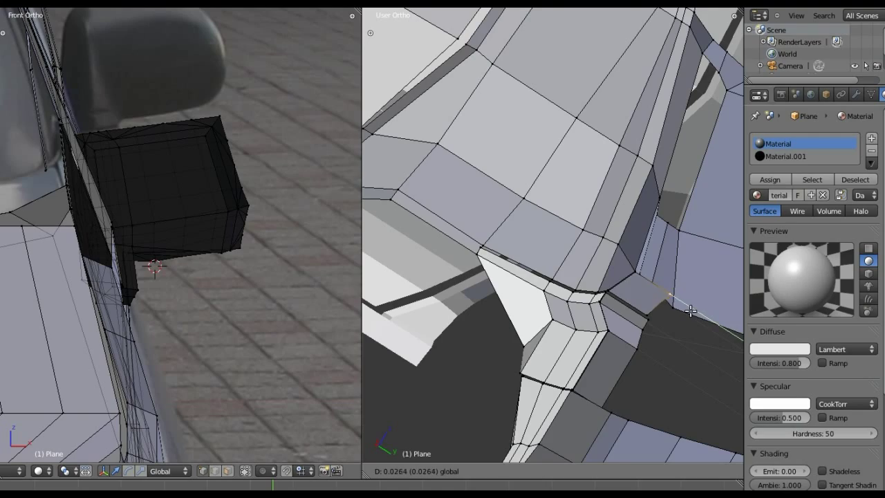
pyautogui.click(690, 311)
pyautogui.moveTo(690, 311)
pyautogui.mouseDown(button='middle')
pyautogui.moveTo(578, 240)
pyautogui.moveTo(585, 173)
pyautogui.moveTo(508, 192)
pyautogui.moveTo(558, 313)
pyautogui.moveTo(636, 325)
pyautogui.mouseUp(button='middle')
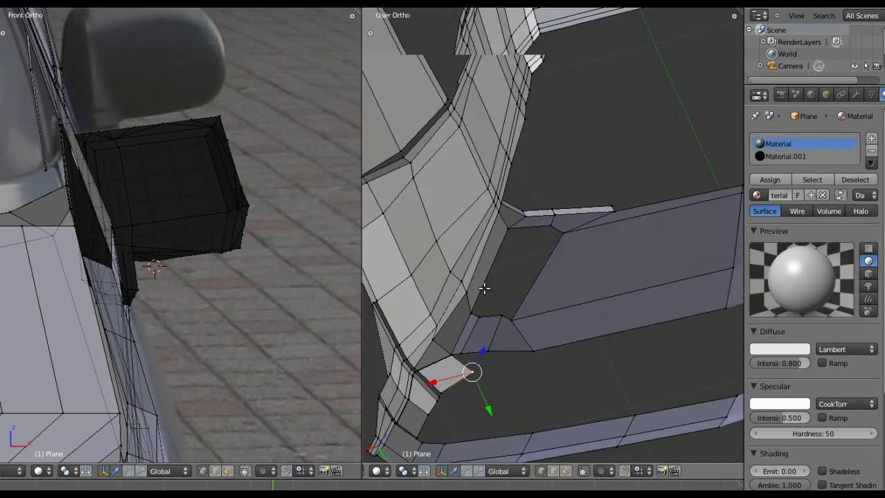
pyautogui.moveTo(480, 322); pyautogui.dragTo(560, 307, button='middle')
pyautogui.moveTo(560, 307)
pyautogui.mouseDown(button='middle')
pyautogui.moveTo(638, 294)
pyautogui.moveTo(636, 182)
pyautogui.moveTo(509, 357)
pyautogui.mouseUp(button='middle')
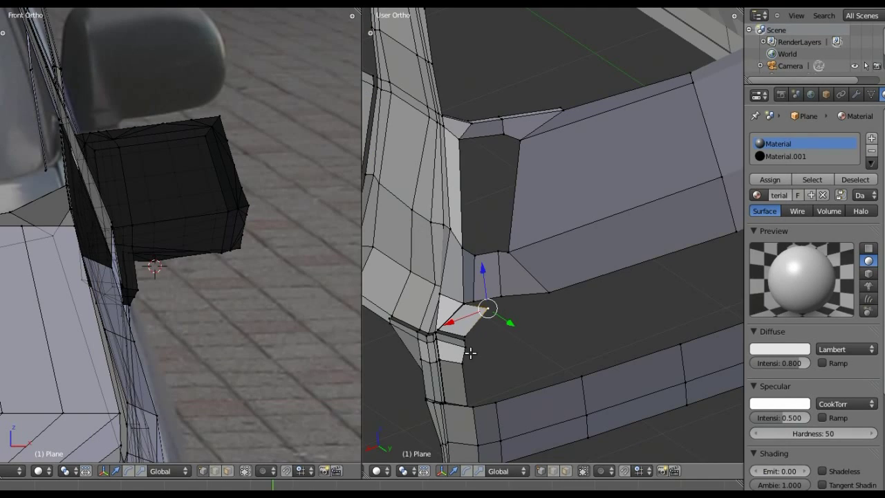
# Slide the bumper corner vertex down and move the edge along Y
pyautogui.rightClick(466, 337)
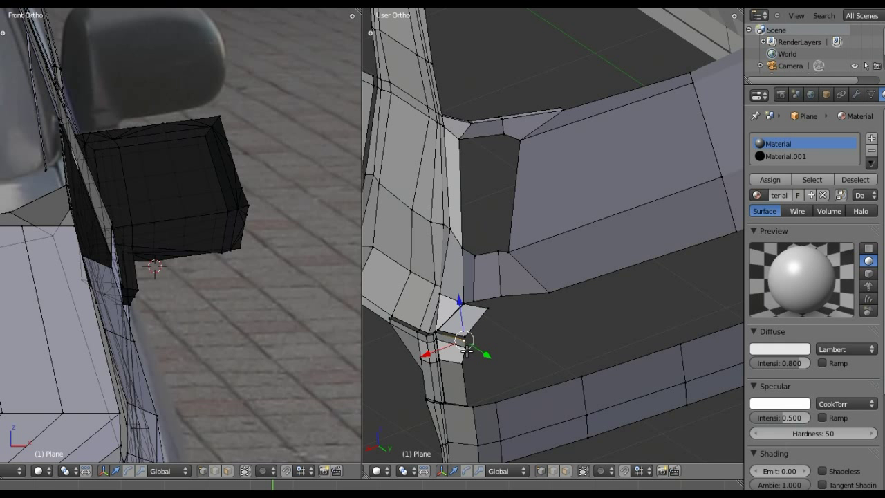
pyautogui.press('g')
pyautogui.press('g')
pyautogui.click(528, 377)
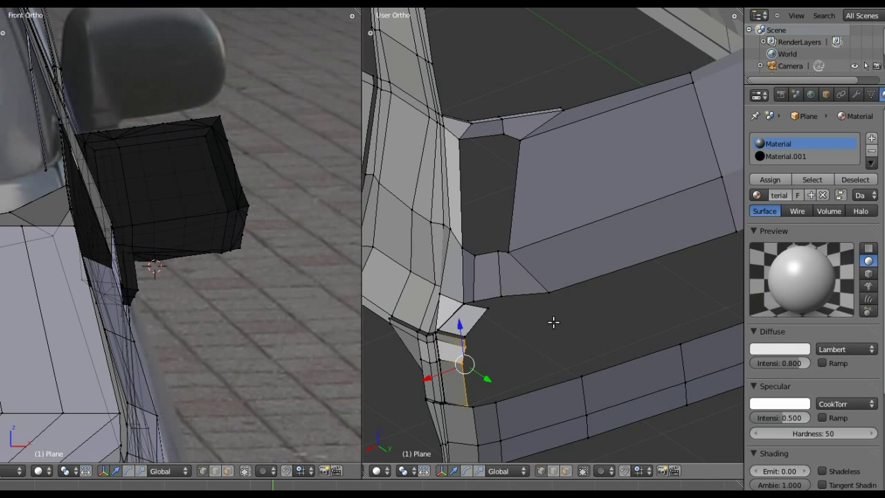
pyautogui.moveTo(553, 320); pyautogui.dragTo(522, 325, button='middle')
pyautogui.press('g')
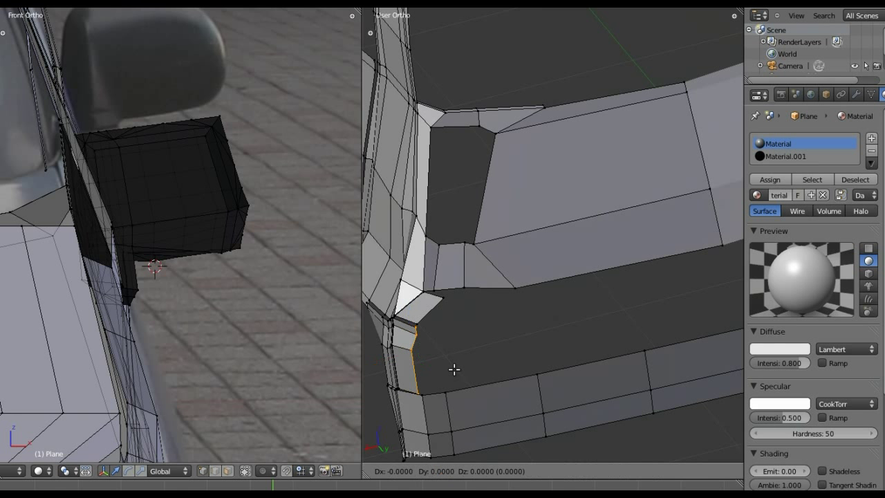
pyautogui.press('y')
pyautogui.click(461, 376)
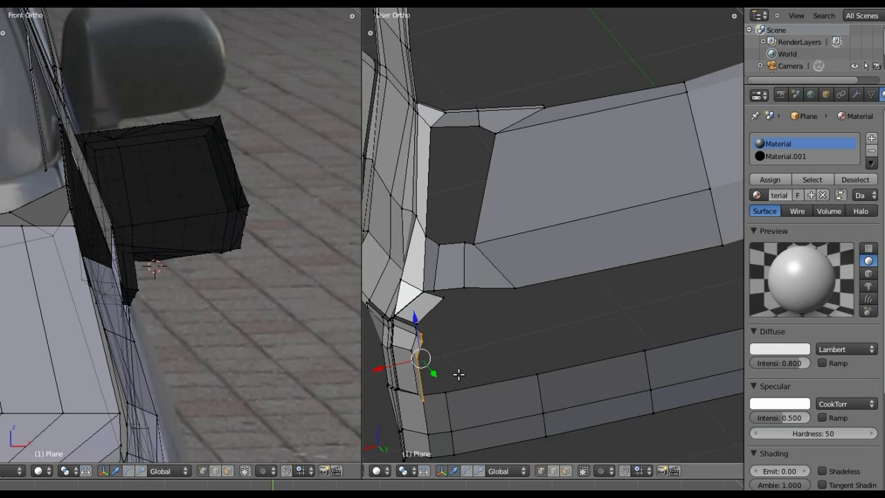
# Extrude the corner edge into a new face
pyautogui.press('e')
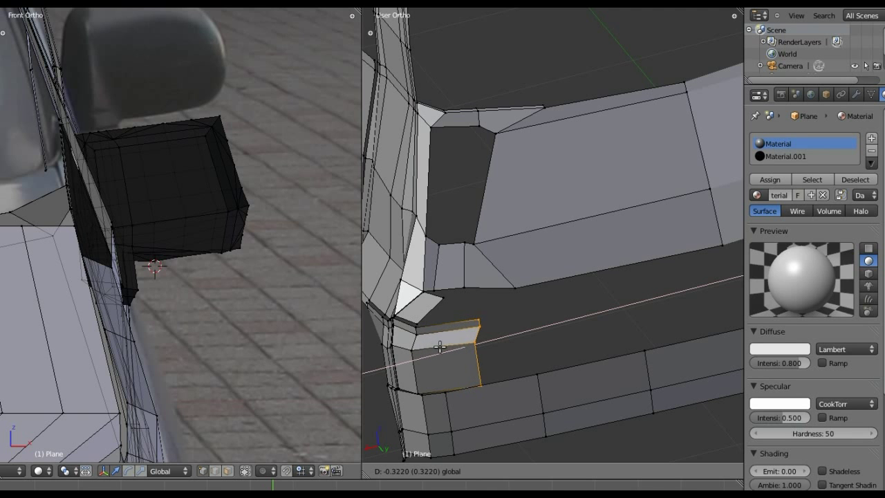
pyautogui.click(449, 344)
pyautogui.moveTo(536, 285)
pyautogui.mouseDown(button='middle')
pyautogui.moveTo(551, 369)
pyautogui.moveTo(543, 362)
pyautogui.moveTo(558, 359)
pyautogui.mouseUp(button='middle')
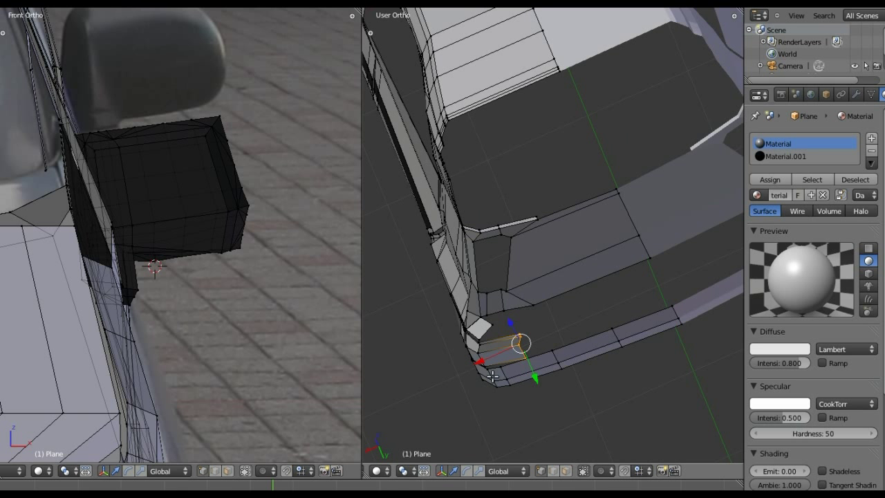
# Add a loop cut through the new face and move it along Y
pyautogui.hotkey('ctrl', 'r')
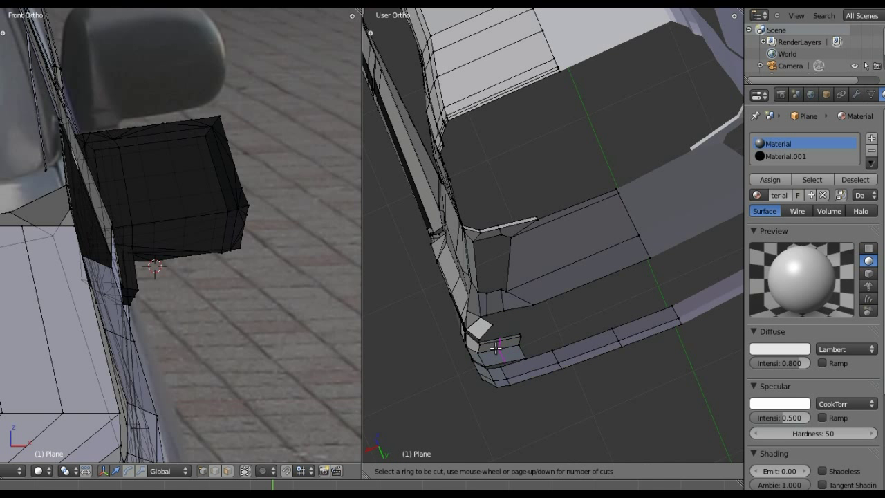
pyautogui.click(494, 349)
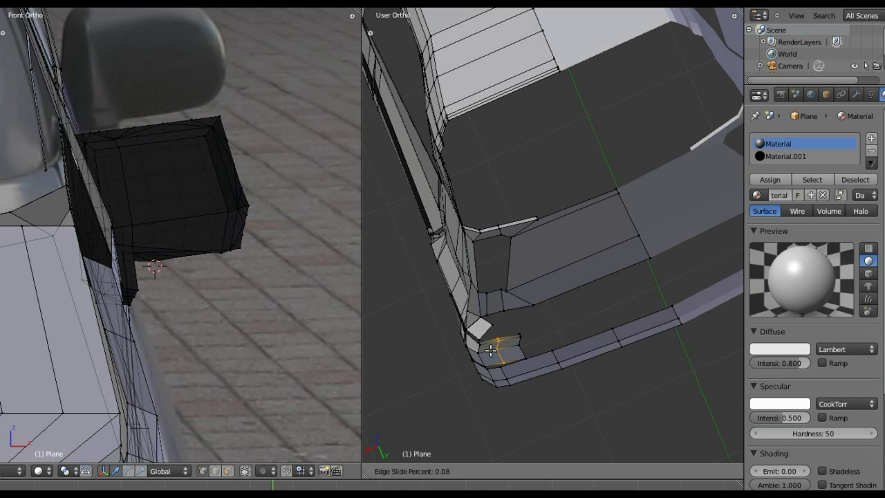
pyautogui.click(490, 350)
pyautogui.press('g')
pyautogui.press('y')
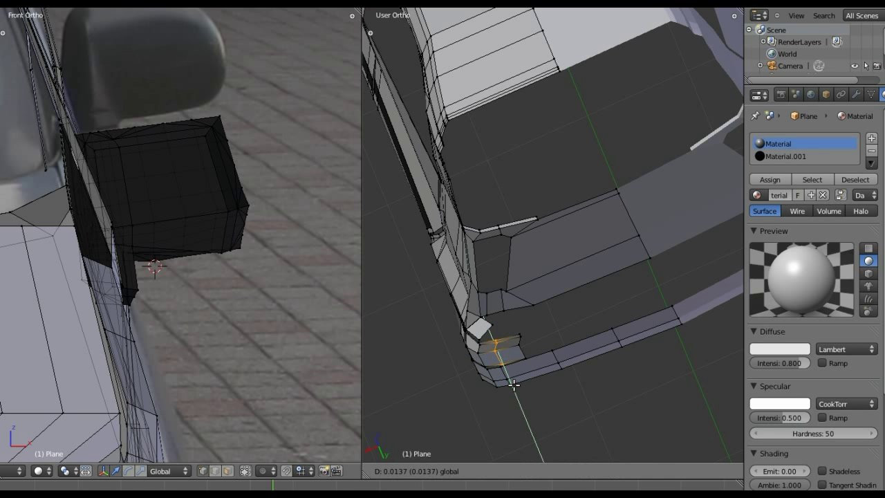
pyautogui.click(526, 372)
pyautogui.moveTo(534, 347); pyautogui.dragTo(507, 278, button='middle')
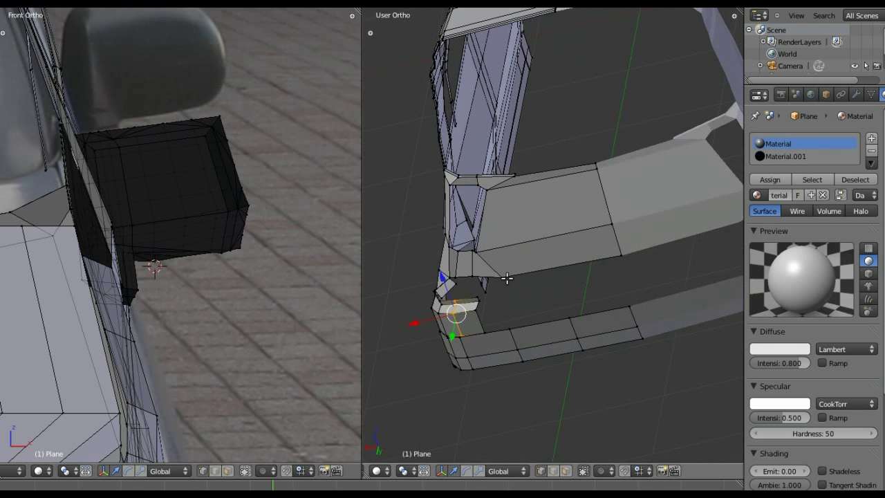
# Extrude another corner edge and position it along the Y and Z axes
pyautogui.rightClick(480, 318)
pyautogui.moveTo(483, 330); pyautogui.dragTo(481, 322, button='middle')
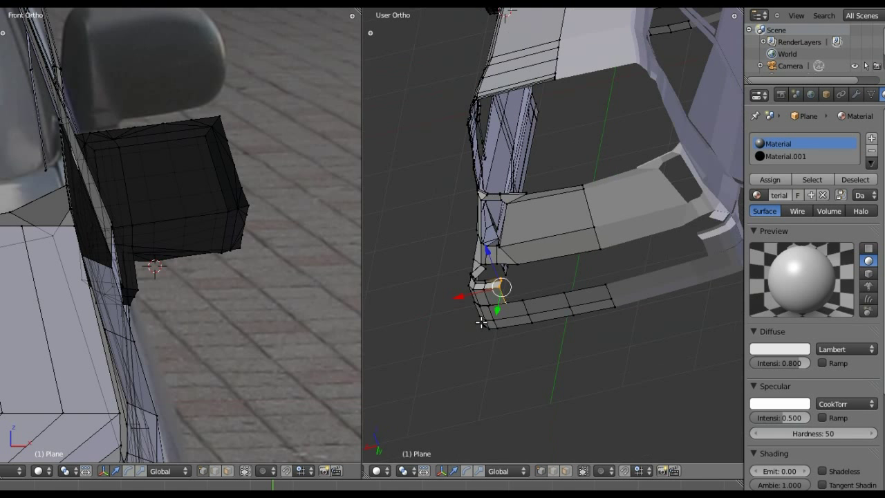
pyautogui.press('e')
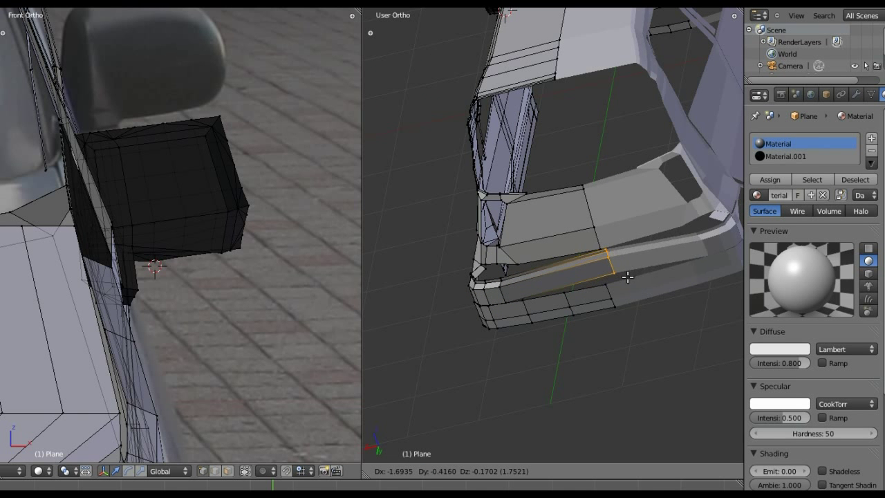
pyautogui.click(617, 282)
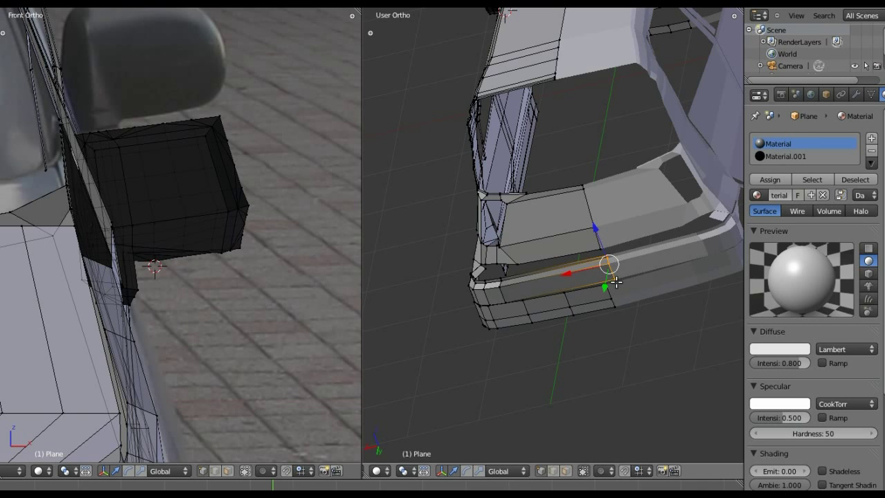
pyautogui.moveTo(617, 281)
pyautogui.mouseDown(button='middle')
pyautogui.moveTo(517, 390)
pyautogui.moveTo(577, 355)
pyautogui.mouseUp(button='middle')
pyautogui.moveTo(583, 330); pyautogui.dragTo(585, 363)
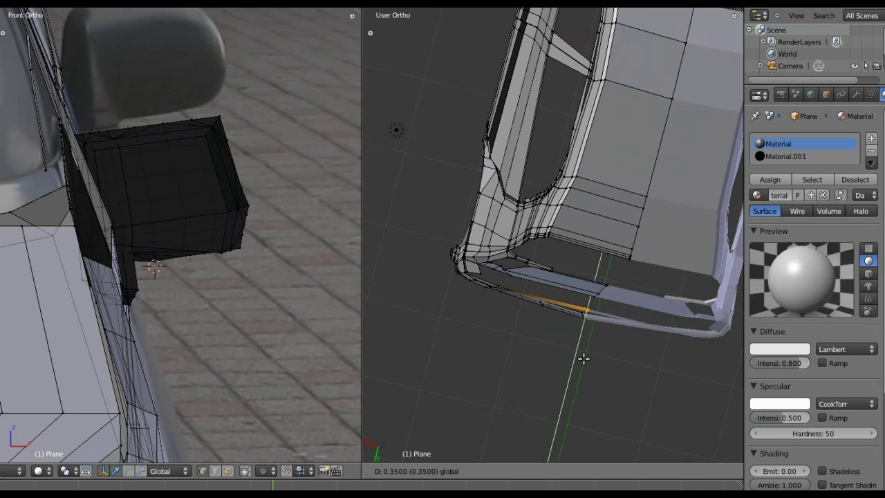
pyautogui.click(585, 363)
pyautogui.moveTo(588, 355)
pyautogui.mouseDown(button='middle')
pyautogui.moveTo(590, 251)
pyautogui.moveTo(551, 338)
pyautogui.moveTo(537, 215)
pyautogui.mouseUp(button='middle')
pyautogui.moveTo(587, 220); pyautogui.dragTo(596, 211)
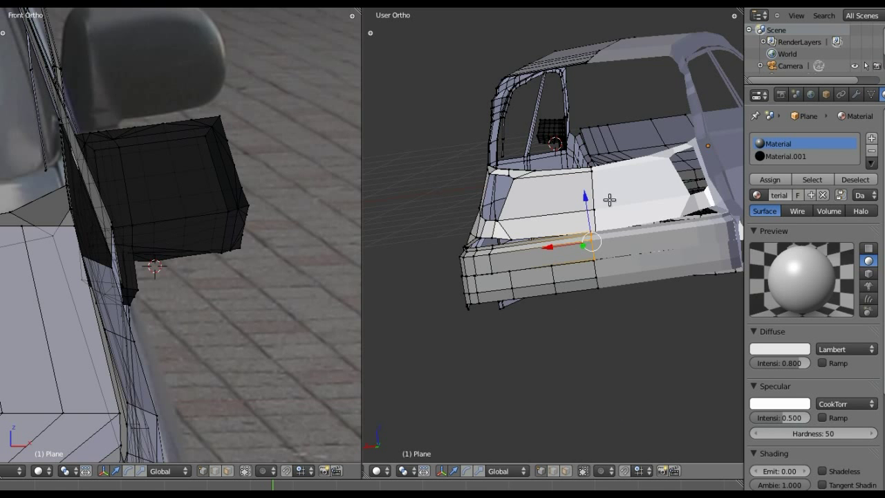
# Switch to face select mode and select one face on the bumper's top strip
pyautogui.moveTo(636, 198); pyautogui.dragTo(656, 251, button='middle')
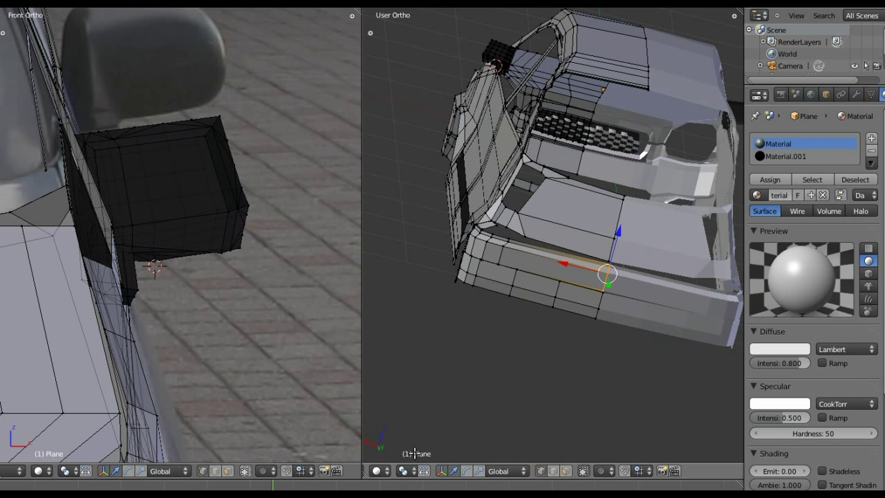
pyautogui.click(566, 471)
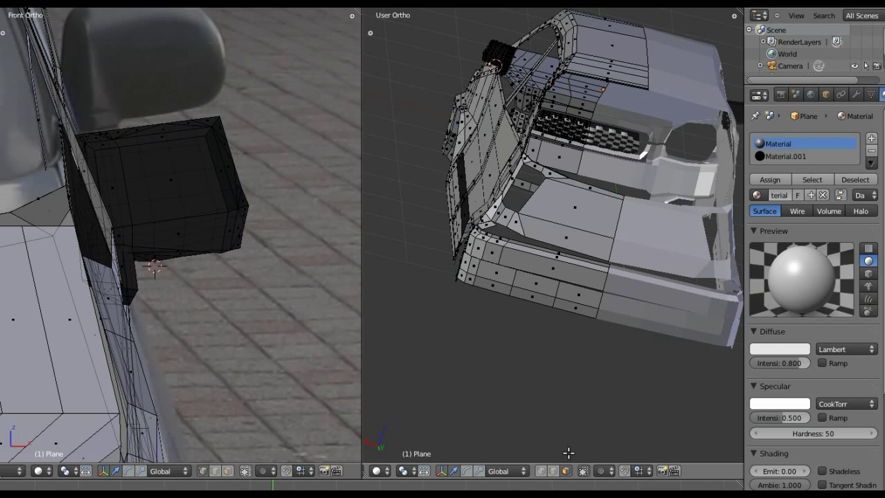
pyautogui.click(566, 273)
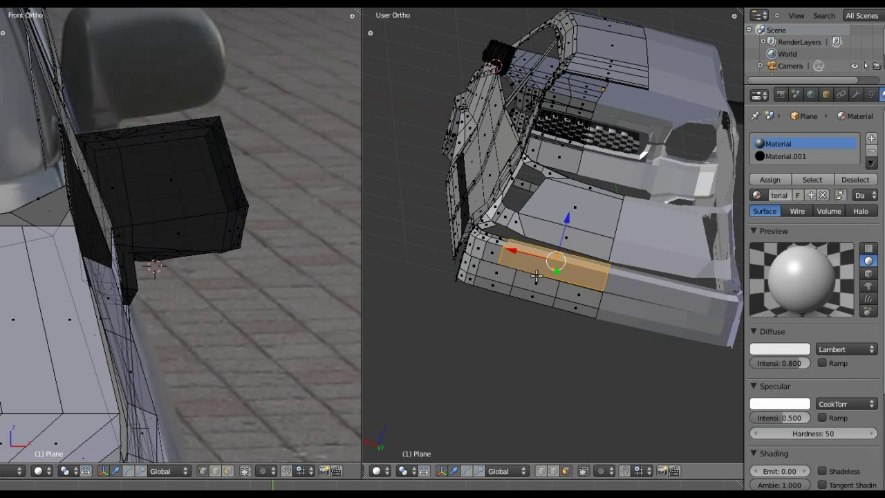
pyautogui.scroll(3, 482, 269)
pyautogui.moveTo(482, 269); pyautogui.dragTo(573, 308, button='middle')
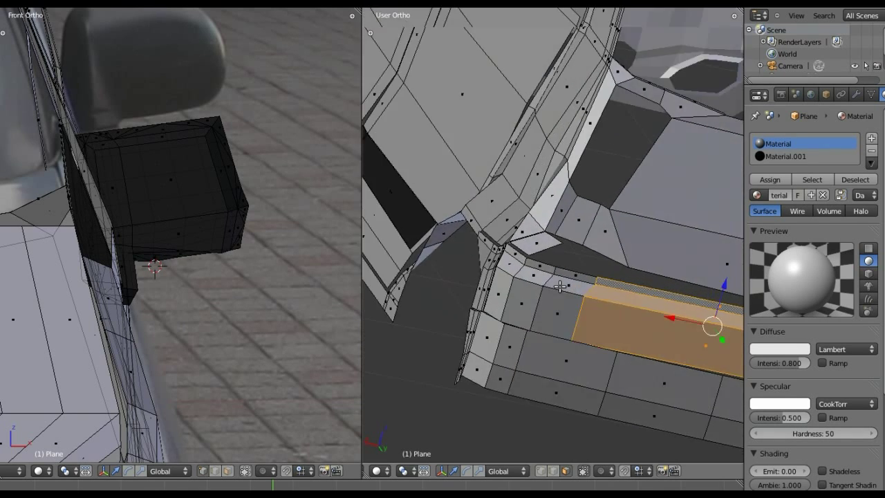
# Add seven more strip faces to the selection and assign them Material.001
pyautogui.keyDown('shift'); pyautogui.click(570, 276); pyautogui.keyUp('shift')
pyautogui.keyDown('shift'); pyautogui.click(550, 296); pyautogui.keyUp('shift')
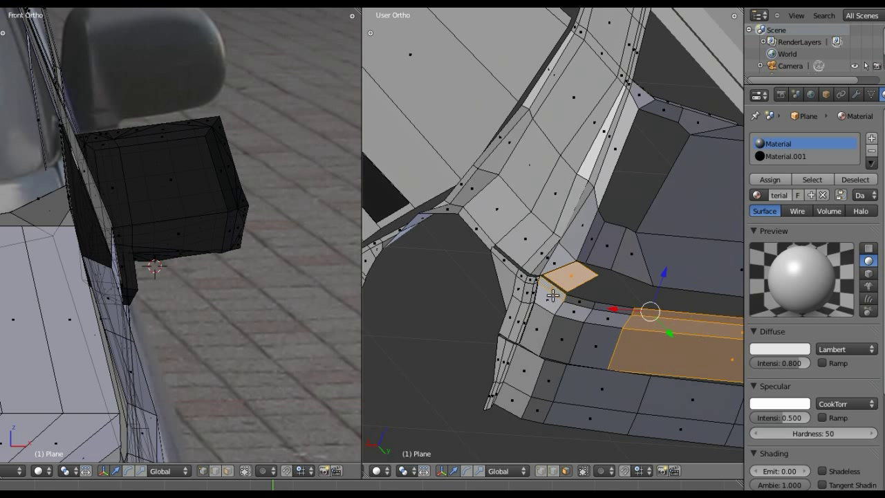
pyautogui.keyDown('shift'); pyautogui.click(546, 328); pyautogui.keyUp('shift')
pyautogui.keyDown('shift'); pyautogui.click(563, 336); pyautogui.keyUp('shift')
pyautogui.keyDown('shift'); pyautogui.click(593, 341); pyautogui.keyUp('shift')
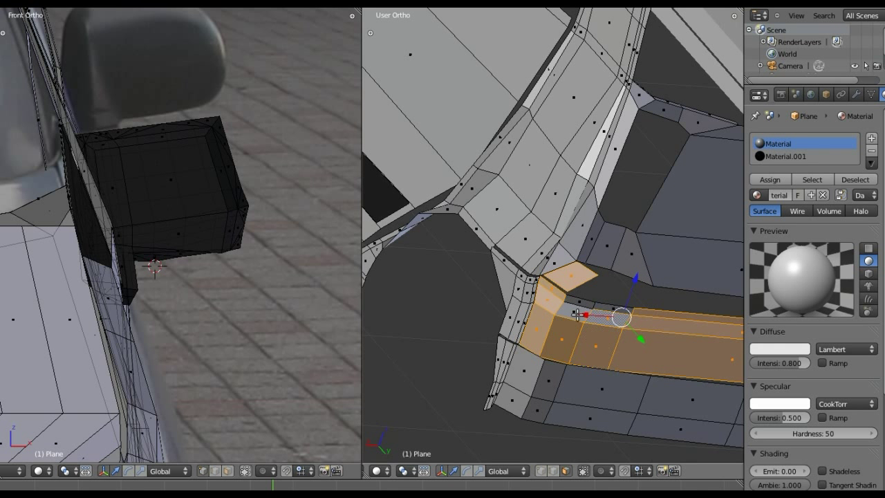
pyautogui.keyDown('shift'); pyautogui.click(576, 305); pyautogui.keyUp('shift')
pyautogui.keyDown('shift'); pyautogui.click(607, 307); pyautogui.keyUp('shift')
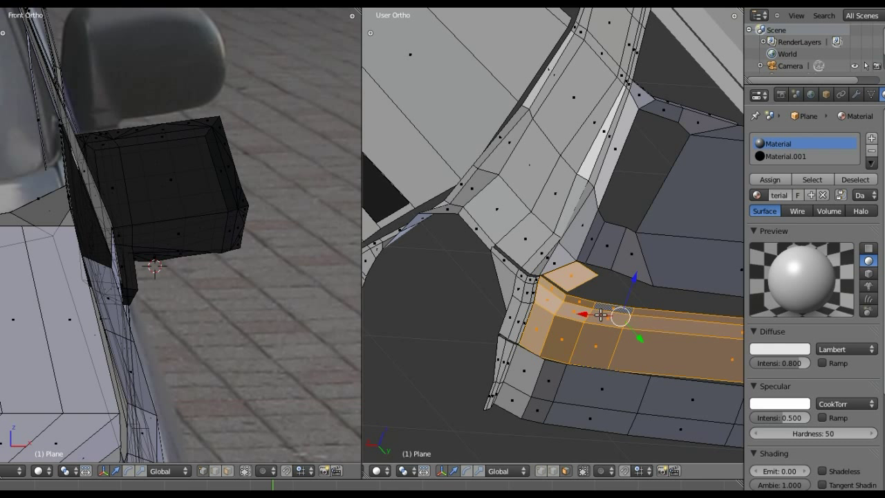
pyautogui.click(779, 157)
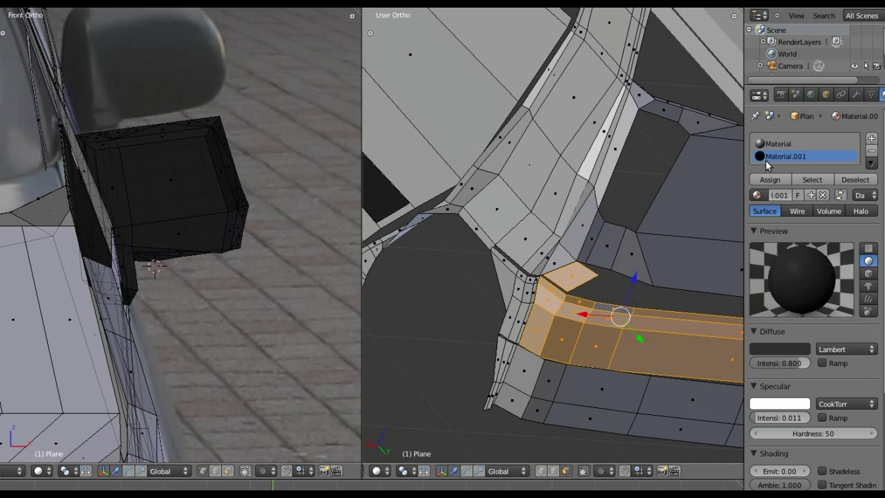
pyautogui.click(775, 180)
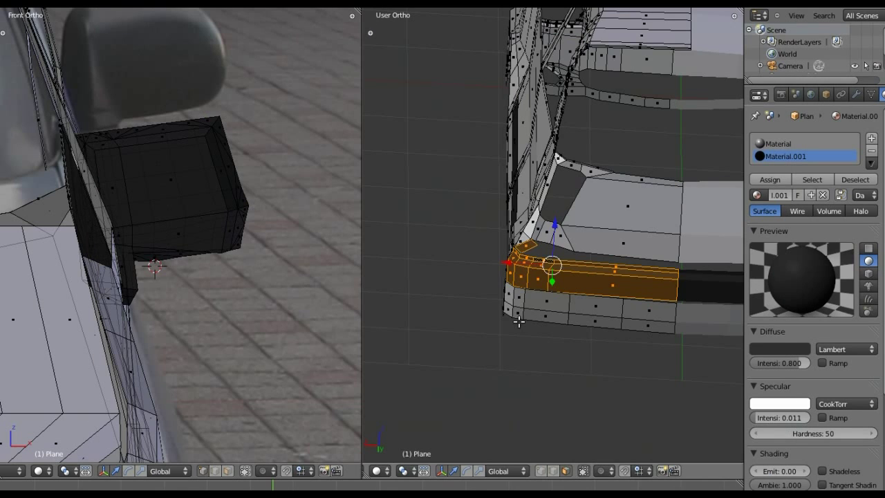
# Zoom and rotate the view to inspect the dark bumper faces
pyautogui.scroll(1, 519, 322)
pyautogui.scroll(2, 518, 318)
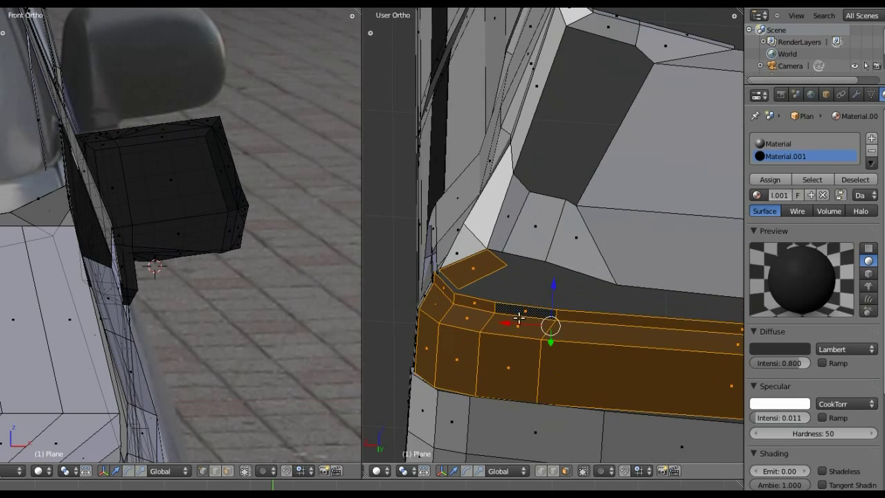
pyautogui.scroll(1, 519, 317)
pyautogui.scroll(1, 530, 311)
pyautogui.scroll(-2, 529, 313)
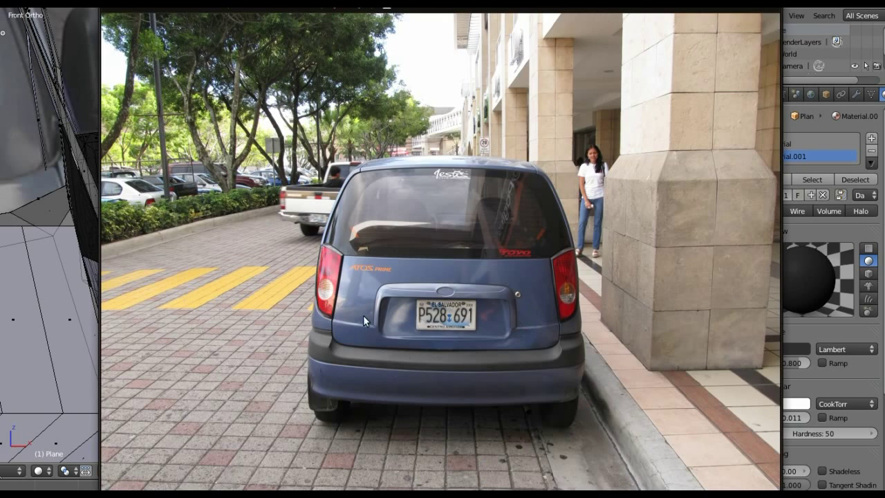
pyautogui.moveTo(534, 312); pyautogui.dragTo(456, 334, button='middle')
pyautogui.scroll(2, 456, 335)
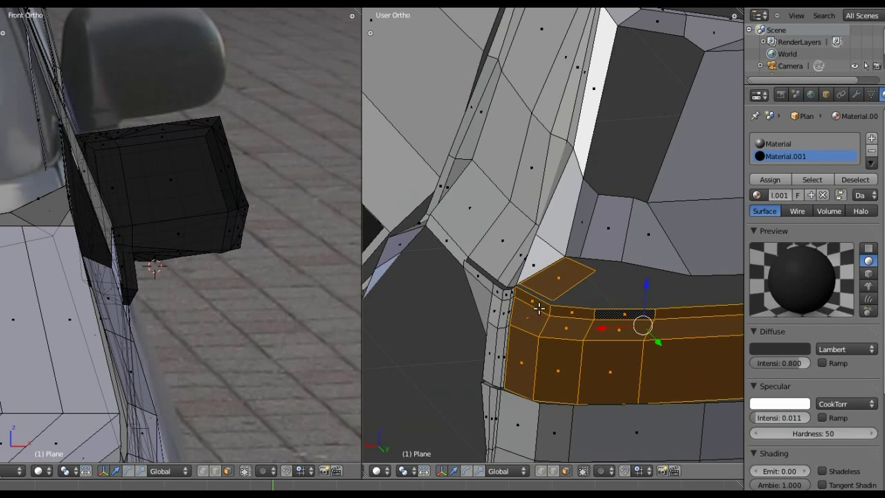
# In vertex mode, merge the top-corner bumper vertices at the last selected one
pyautogui.scroll(2, 540, 300)
pyautogui.scroll(2, 567, 241)
pyautogui.keyDown('shift'); pyautogui.moveTo(567, 242); pyautogui.dragTo(569, 179, button='middle'); pyautogui.keyUp('shift')
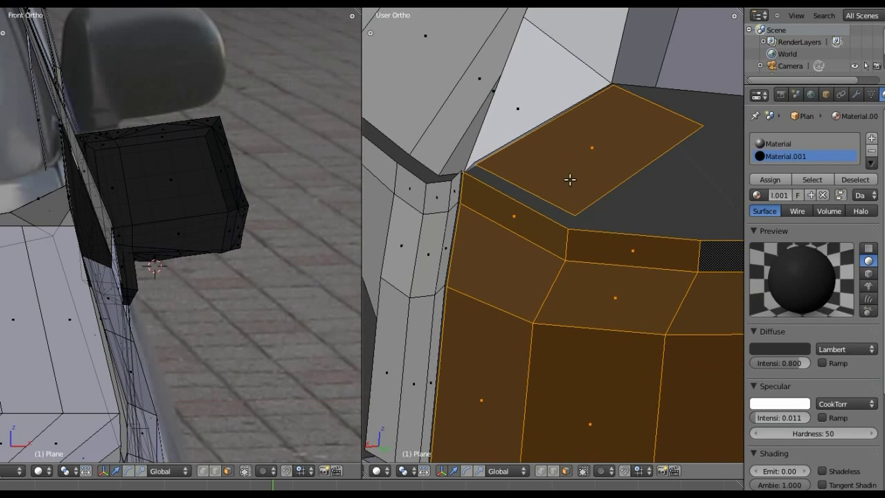
pyautogui.click(541, 471)
pyautogui.rightClick(571, 220)
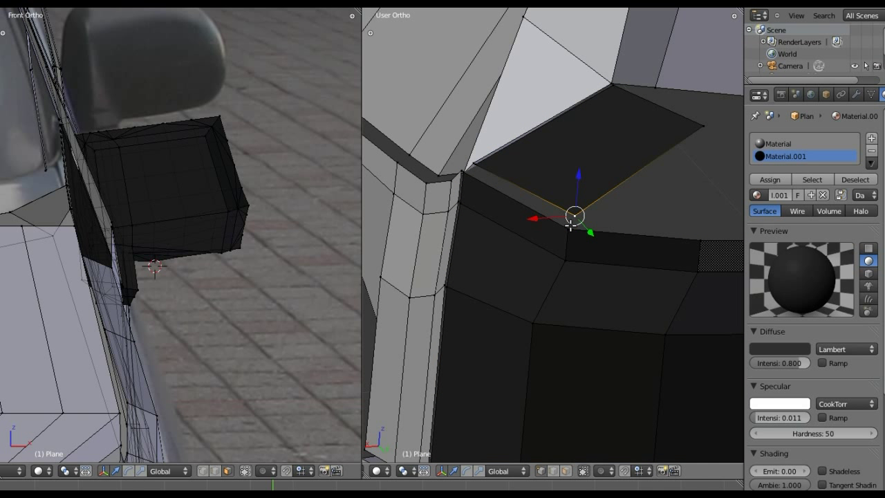
pyautogui.hotkey('alt', 'm')
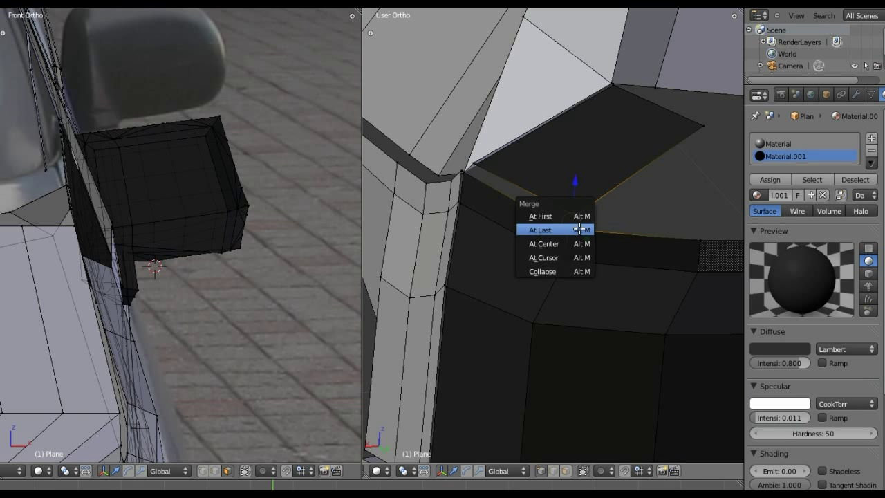
pyautogui.click(580, 229)
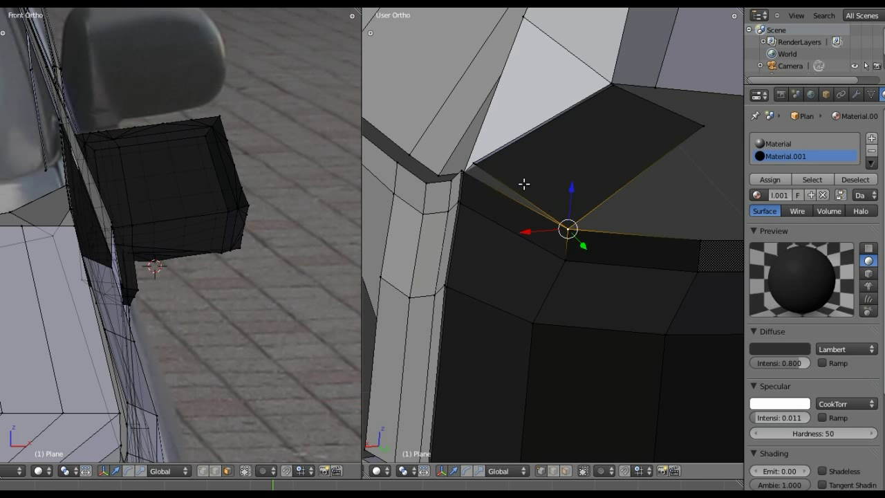
# Merge the two edges beside the bumper corner into a single point
pyautogui.rightClick(464, 175)
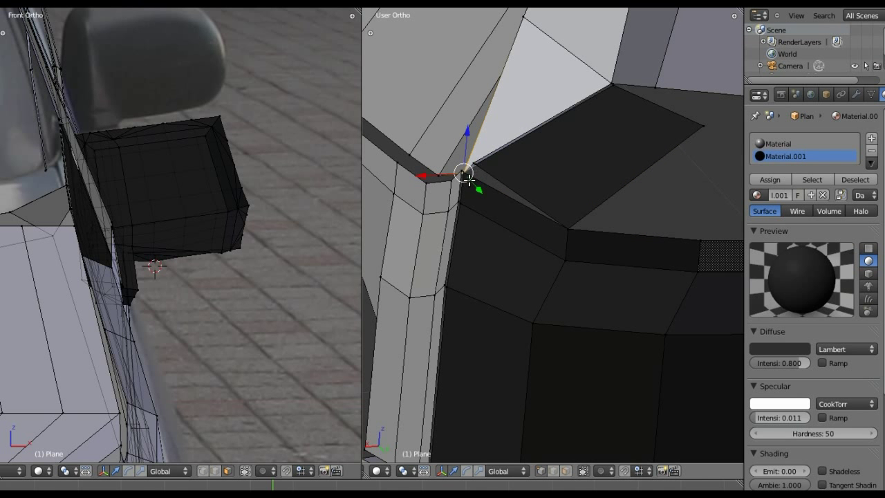
pyautogui.moveTo(468, 178)
pyautogui.mouseDown(button='middle')
pyautogui.moveTo(392, 107)
pyautogui.moveTo(421, 142)
pyautogui.moveTo(626, 212)
pyautogui.moveTo(547, 240)
pyautogui.mouseUp(button='middle')
pyautogui.rightClick(579, 228)
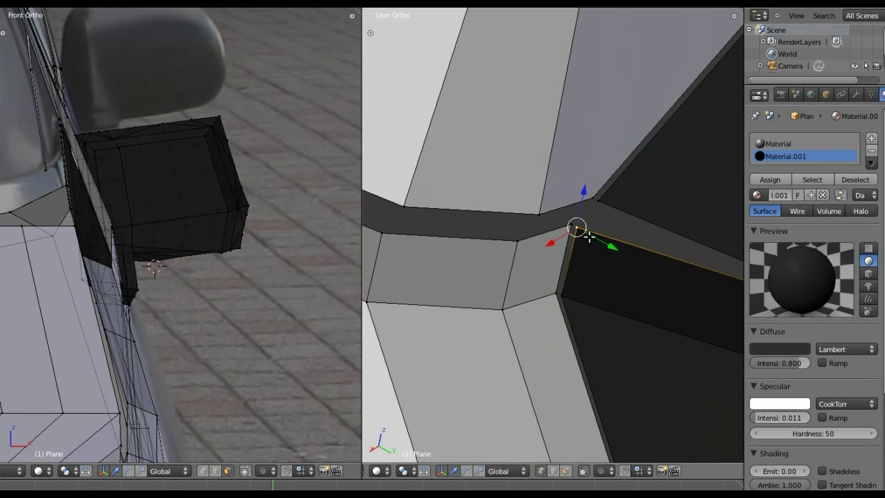
pyautogui.keyDown('shift'); pyautogui.rightClick(601, 198); pyautogui.keyUp('shift')
pyautogui.hotkey('alt', 'm')
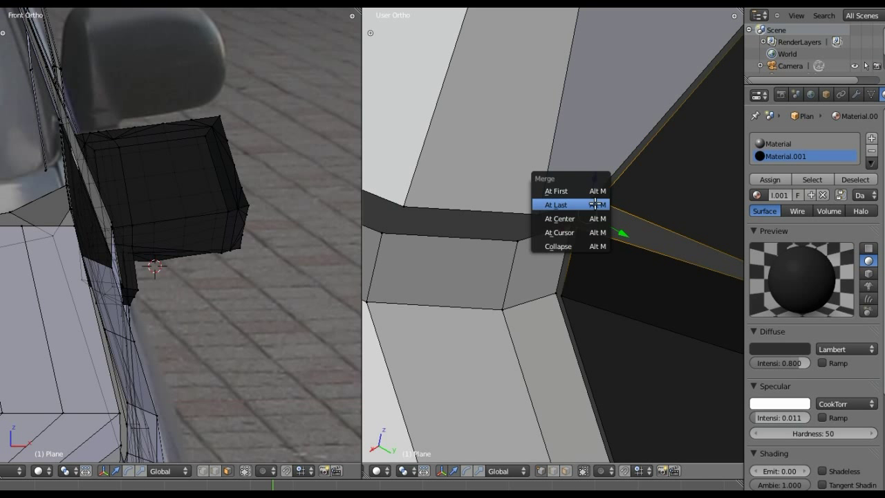
pyautogui.click(595, 204)
pyautogui.moveTo(600, 205)
pyautogui.mouseDown(button='middle')
pyautogui.moveTo(618, 198)
pyautogui.moveTo(626, 150)
pyautogui.moveTo(496, 261)
pyautogui.mouseUp(button='middle')
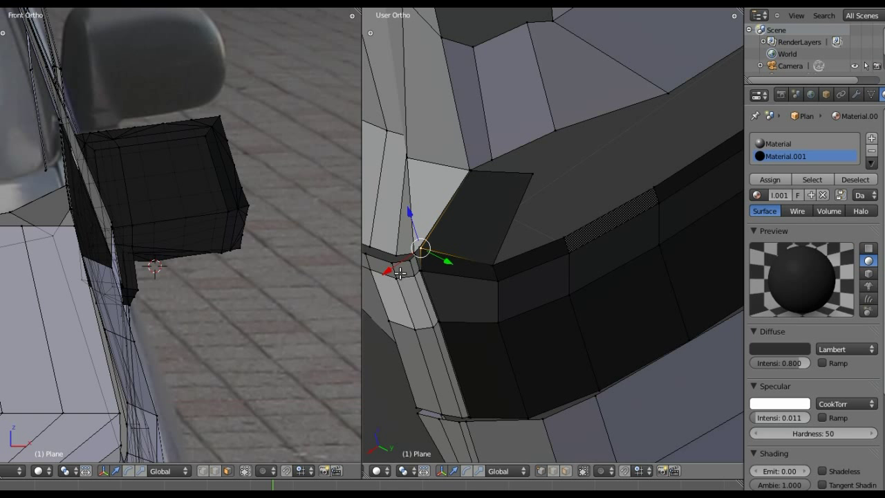
# Move the merged corner vertex along Z, then shift it slightly along Y
pyautogui.press('g')
pyautogui.press('z')
pyautogui.click(411, 227)
pyautogui.moveTo(411, 227); pyautogui.dragTo(482, 278, button='middle')
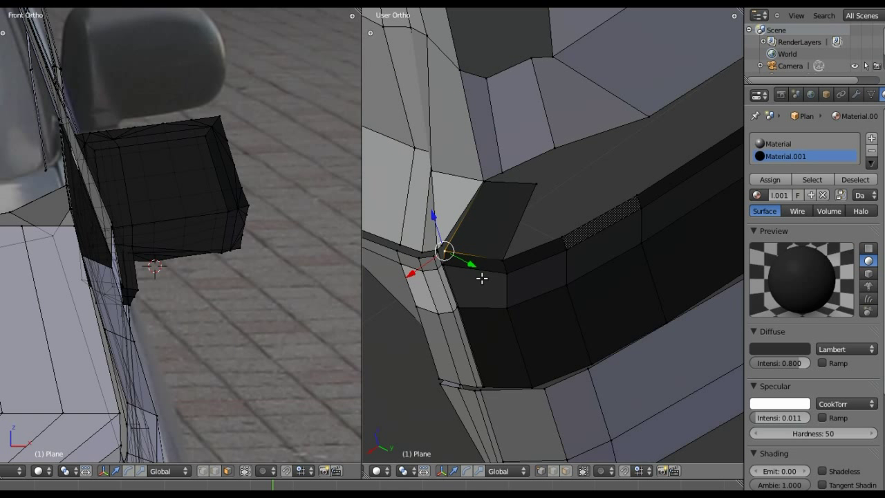
pyautogui.click(467, 271)
pyautogui.press('g')
pyautogui.press('y')
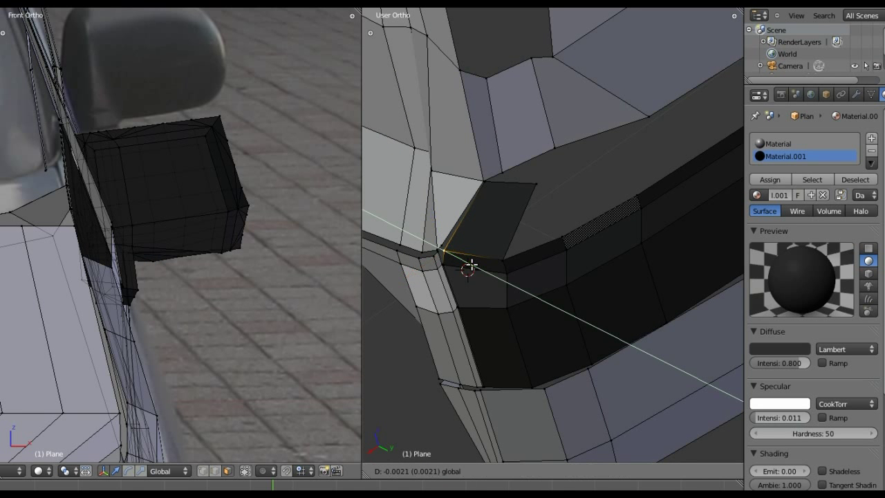
pyautogui.click(500, 243)
pyautogui.moveTo(500, 243)
pyautogui.mouseDown(button='middle')
pyautogui.moveTo(484, 256)
pyautogui.moveTo(646, 132)
pyautogui.moveTo(658, 212)
pyautogui.moveTo(529, 199)
pyautogui.moveTo(454, 168)
pyautogui.moveTo(533, 195)
pyautogui.moveTo(569, 189)
pyautogui.moveTo(525, 154)
pyautogui.moveTo(535, 112)
pyautogui.moveTo(644, 127)
pyautogui.moveTo(588, 120)
pyautogui.mouseUp(button='middle')
# Select the bumper's loose top-corner vertex and drag it to a lower position
pyautogui.scroll(-3, 537, 118)
pyautogui.scroll(-2, 589, 120)
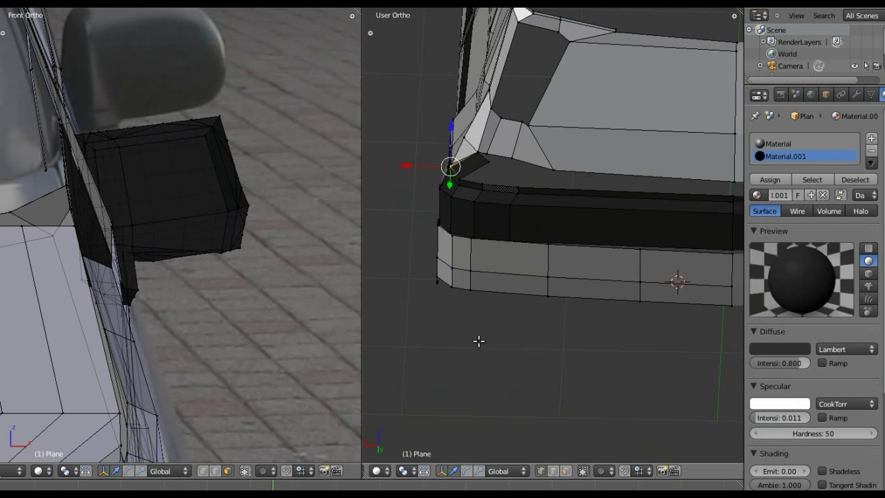
pyautogui.scroll(2, 493, 173)
pyautogui.keyDown('shift'); pyautogui.moveTo(491, 154); pyautogui.dragTo(502, 191, button='middle'); pyautogui.keyUp('shift')
pyautogui.scroll(1, 503, 192)
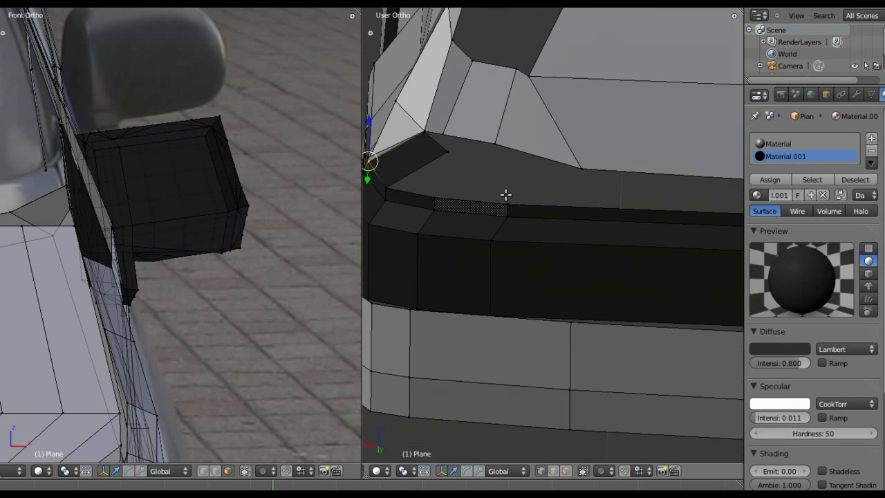
pyautogui.scroll(1, 506, 194)
pyautogui.scroll(1, 452, 174)
pyautogui.press('g')
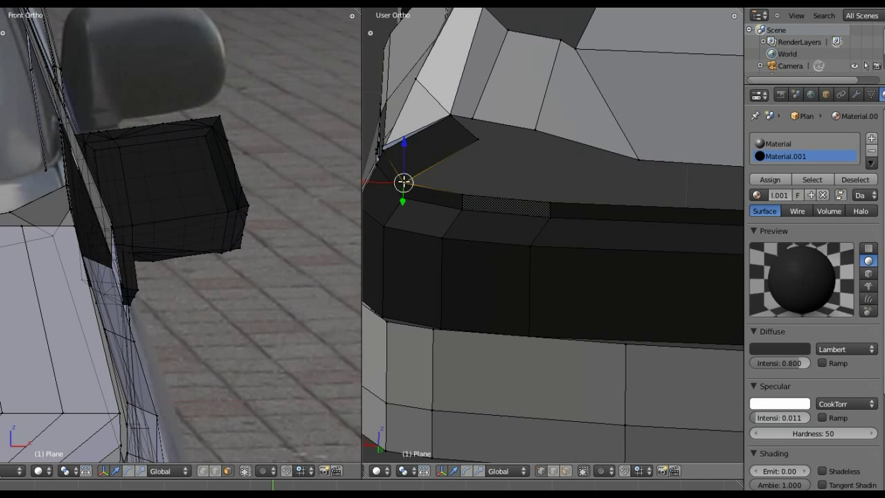
pyautogui.keyDown('shift'); pyautogui.rightClick(475, 139); pyautogui.keyUp('shift')
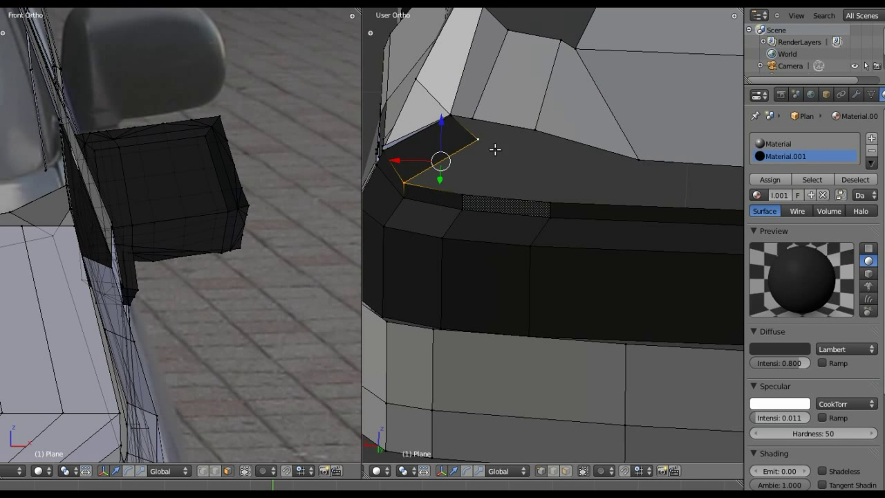
pyautogui.rightClick(481, 141)
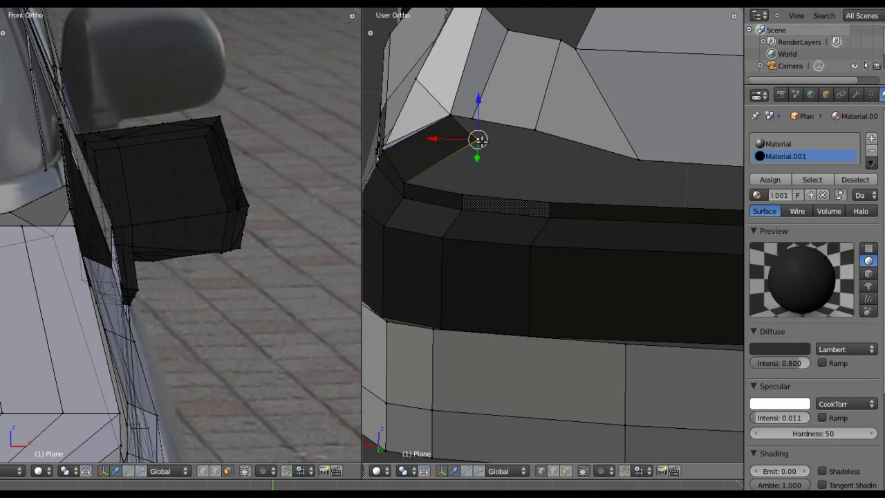
pyautogui.press('g')
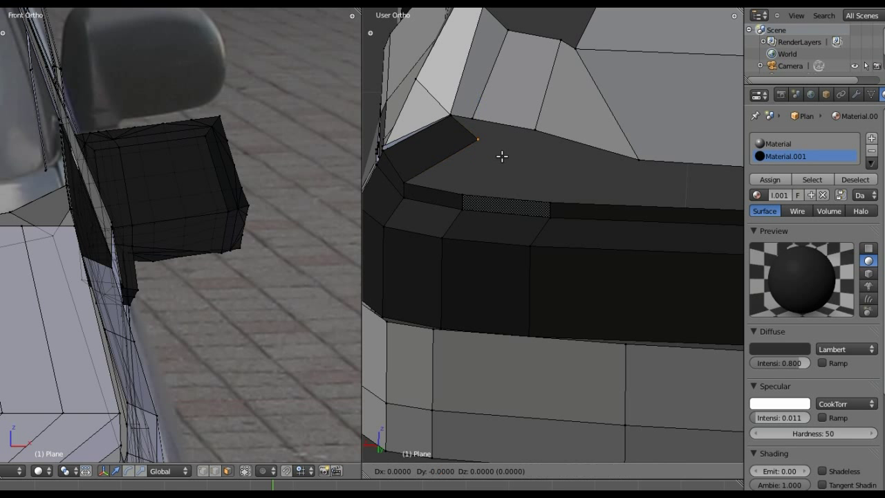
pyautogui.click(502, 182)
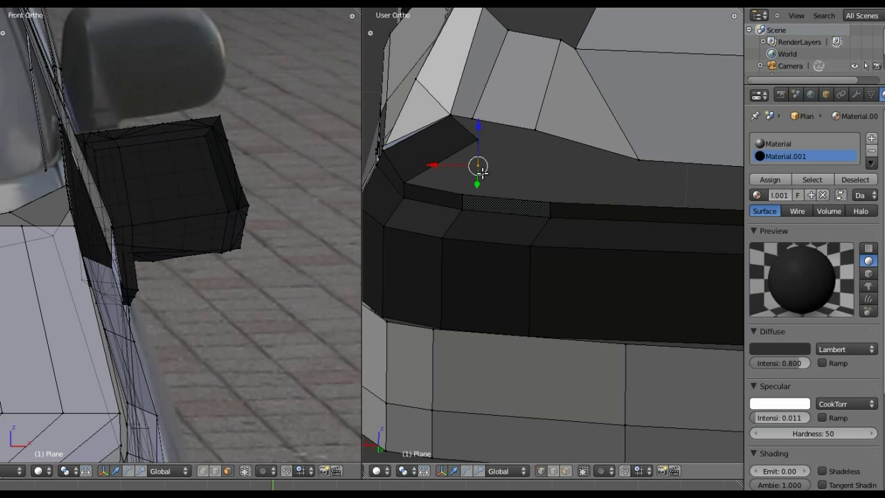
# Maximize the viewport and settle the corner vertex onto the bumper's upper surface
pyautogui.hotkey('ctrl', 'space')
pyautogui.press('g')
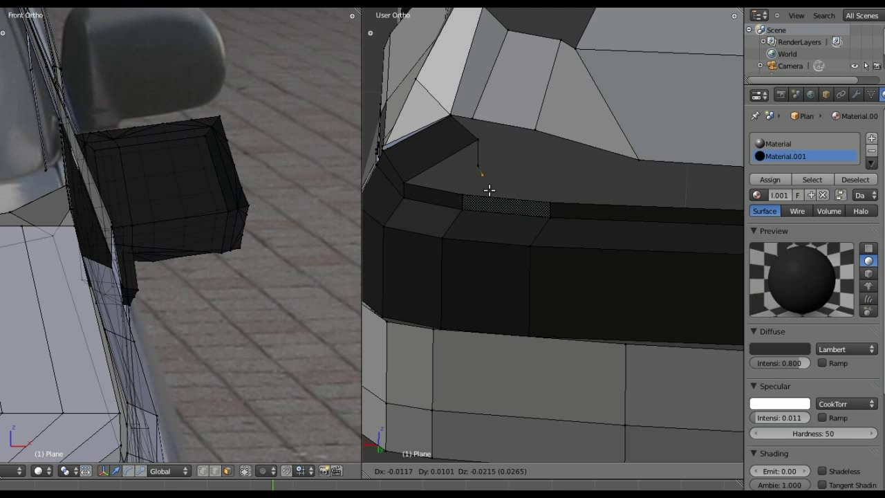
pyautogui.click(488, 188)
# Add the neighbouring corner vertices to the selection, forming a triangle around the gap
pyautogui.keyDown('shift'); pyautogui.rightClick(405, 183); pyautogui.keyUp('shift')
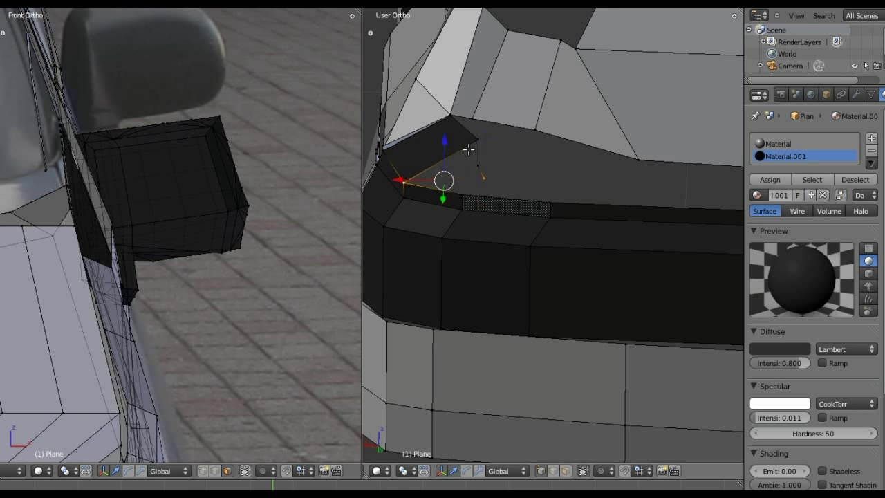
pyautogui.keyDown('shift'); pyautogui.rightClick(477, 142); pyautogui.keyUp('shift')
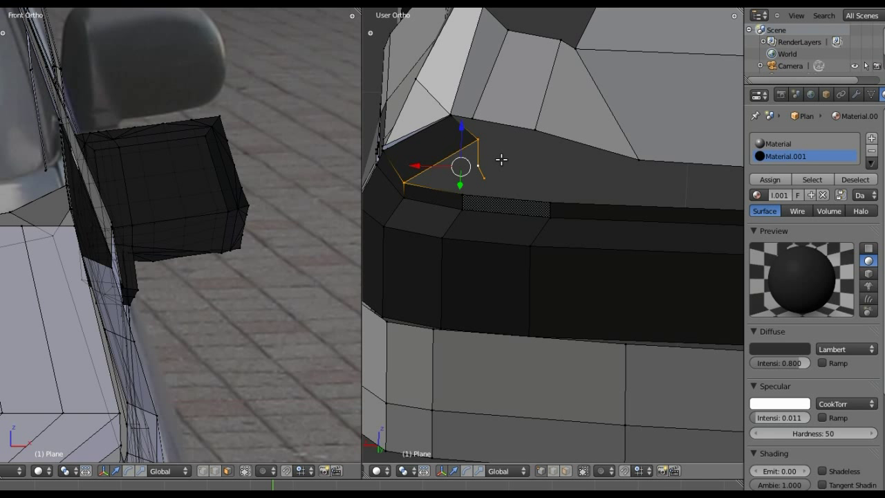
pyautogui.press('KP_4')
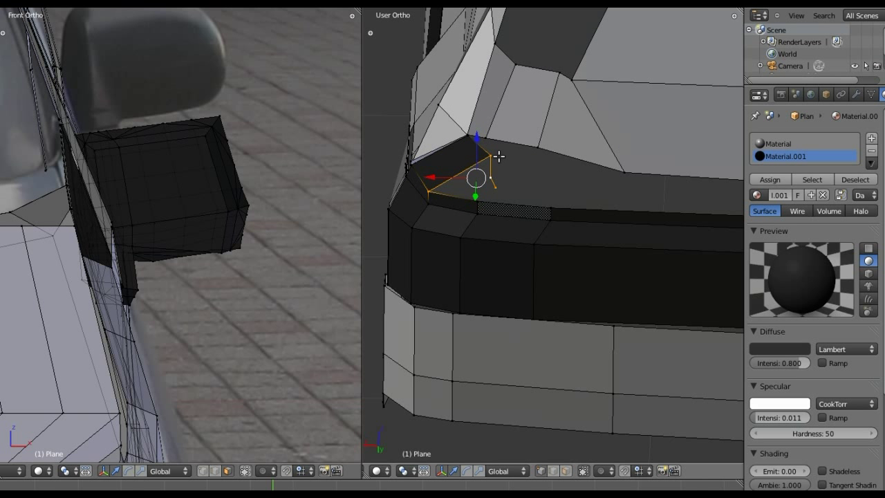
# Fill the bumper's top-corner gap with a triangular face from three vertices
pyautogui.moveTo(494, 154); pyautogui.dragTo(506, 277, button='middle')
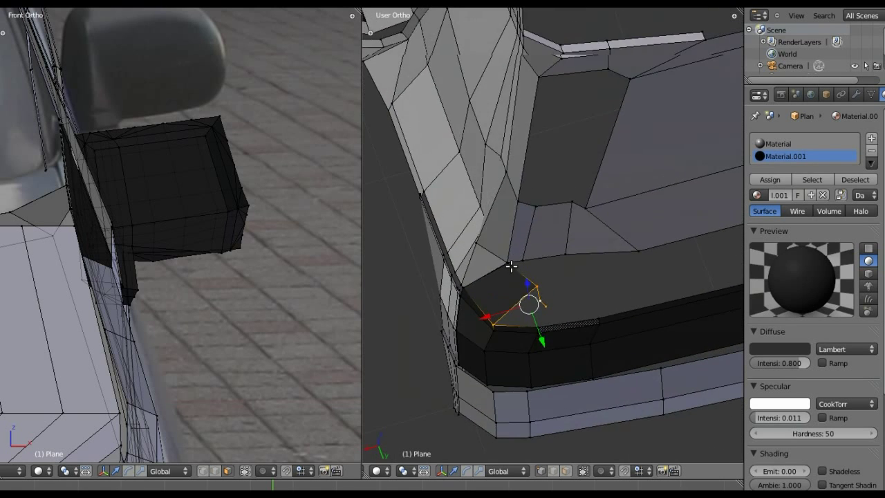
pyautogui.scroll(1, 506, 277)
pyautogui.scroll(1, 499, 292)
pyautogui.scroll(1, 487, 249)
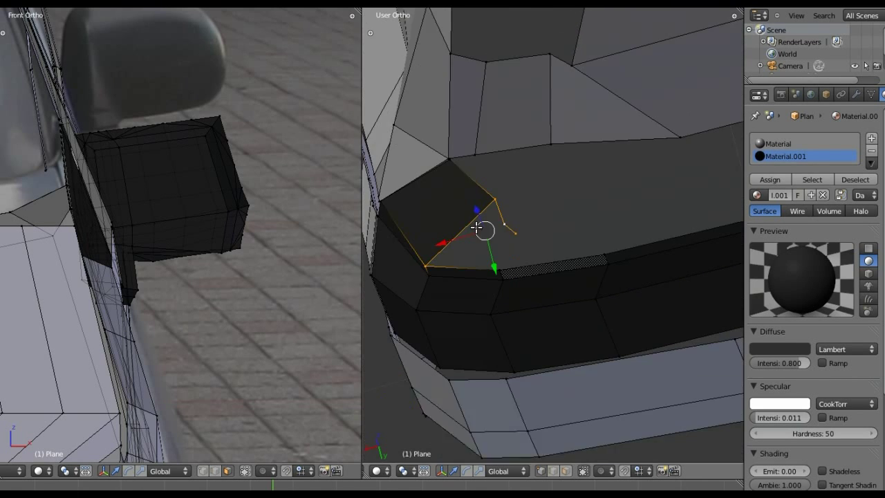
pyautogui.scroll(1, 480, 228)
pyautogui.moveTo(478, 226); pyautogui.dragTo(478, 194, button='middle')
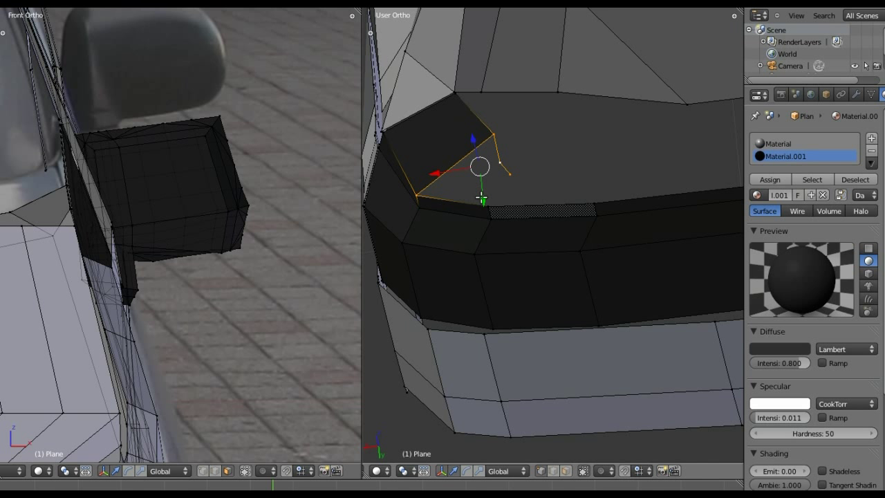
pyautogui.rightClick(511, 174)
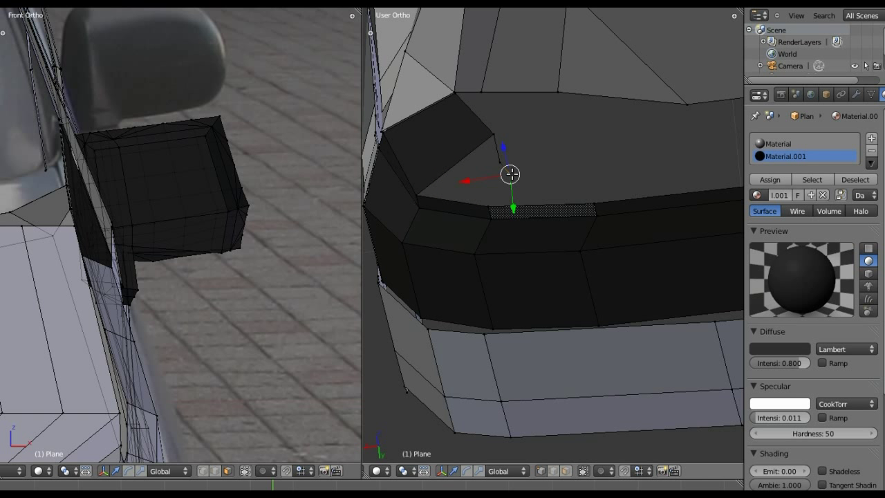
pyautogui.keyDown('shift'); pyautogui.rightClick(413, 193); pyautogui.keyUp('shift')
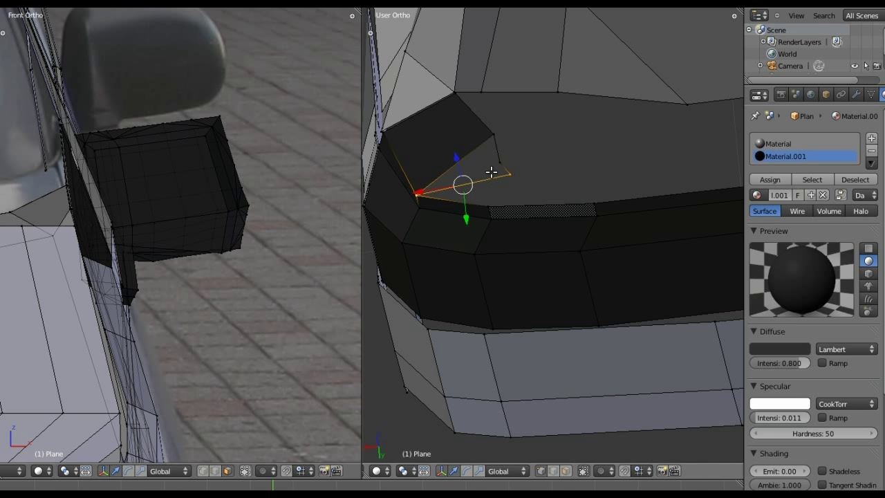
pyautogui.keyDown('shift'); pyautogui.rightClick(494, 138); pyautogui.keyUp('shift')
pyautogui.press('f')
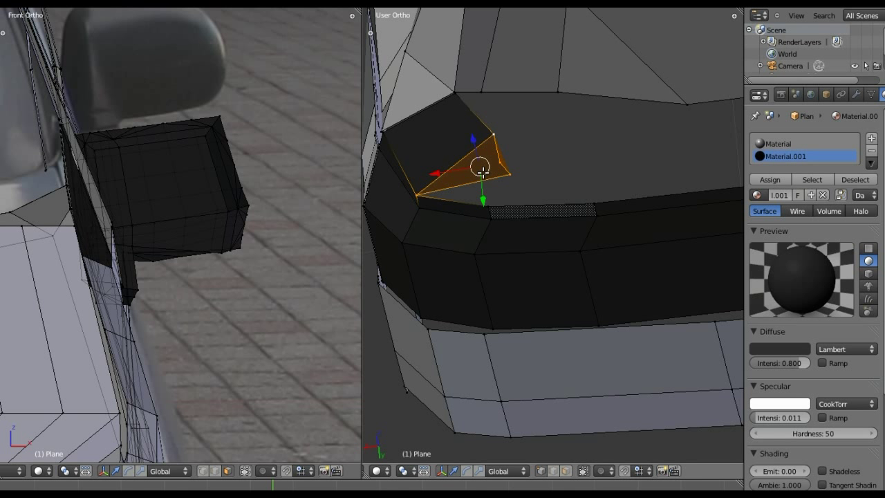
# Lower the new triangular face's tip vertex slightly
pyautogui.moveTo(483, 162)
pyautogui.mouseDown(button='middle')
pyautogui.moveTo(500, 172)
pyautogui.moveTo(494, 131)
pyautogui.moveTo(478, 137)
pyautogui.moveTo(500, 153)
pyautogui.moveTo(478, 142)
pyautogui.mouseUp(button='middle')
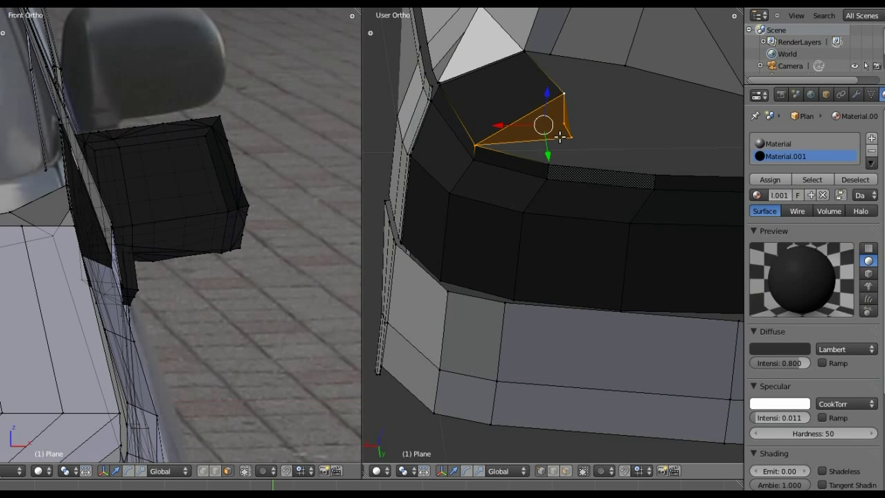
pyautogui.moveTo(560, 137)
pyautogui.mouseDown(button='middle')
pyautogui.moveTo(535, 124)
pyautogui.moveTo(490, 128)
pyautogui.moveTo(565, 196)
pyautogui.moveTo(573, 217)
pyautogui.moveTo(573, 196)
pyautogui.moveTo(561, 183)
pyautogui.mouseUp(button='middle')
pyautogui.scroll(2, 569, 215)
pyautogui.scroll(2, 517, 229)
pyautogui.scroll(1, 505, 187)
pyautogui.keyDown('shift'); pyautogui.moveTo(505, 187); pyautogui.dragTo(560, 182, button='middle'); pyautogui.keyUp('shift')
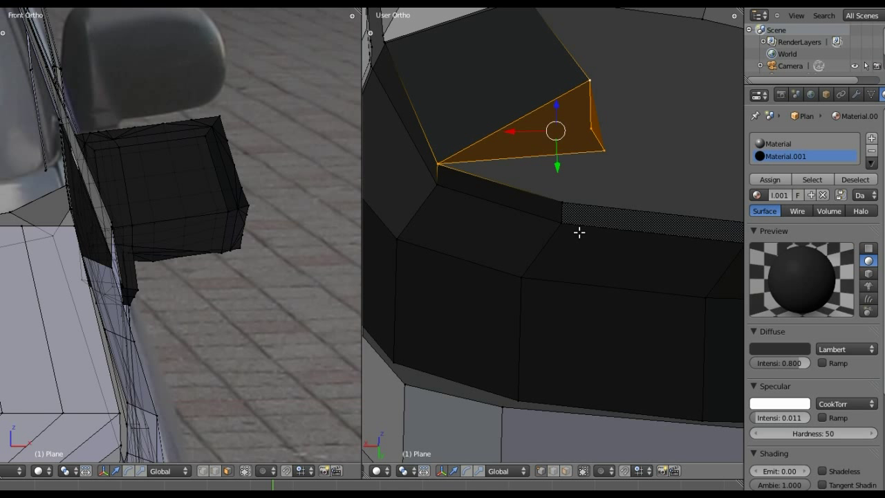
pyautogui.rightClick(595, 127)
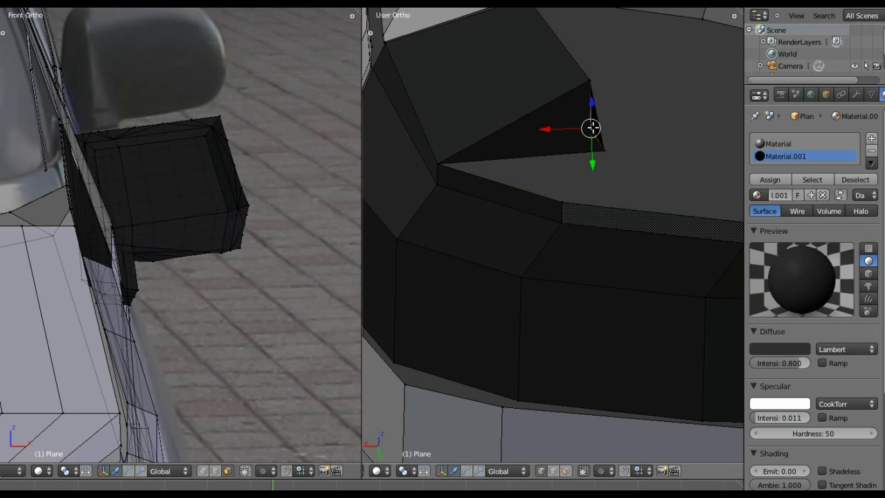
pyautogui.scroll(-3, 595, 96)
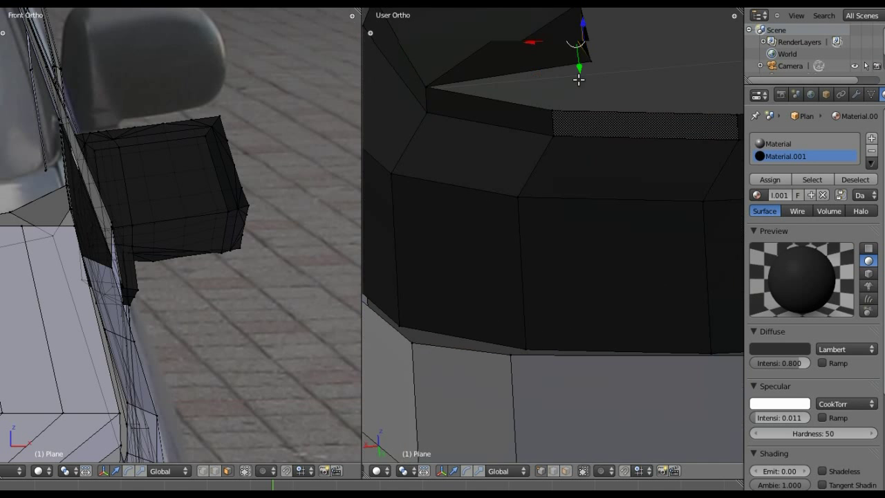
pyautogui.moveTo(595, 96)
pyautogui.mouseDown(button='middle')
pyautogui.moveTo(577, 75)
pyautogui.moveTo(577, 168)
pyautogui.mouseUp(button='middle')
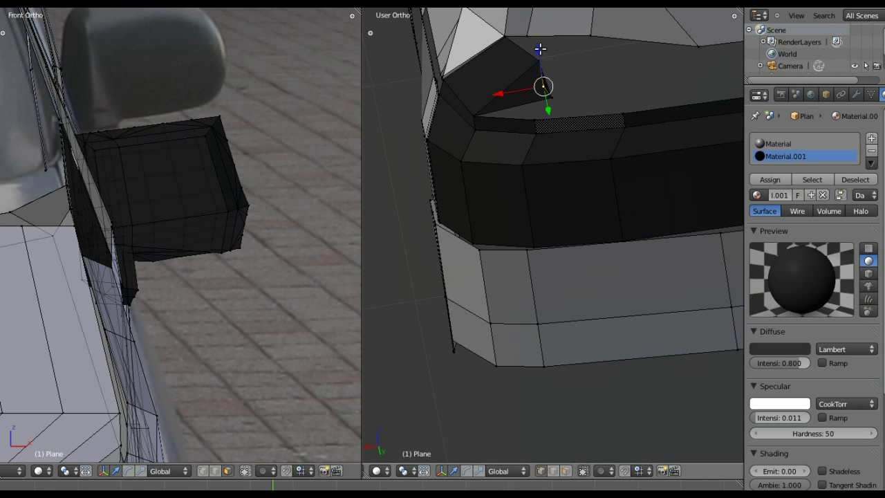
pyautogui.moveTo(540, 49); pyautogui.dragTo(551, 109)
# Begin a loop cut through the triangular corner face
pyautogui.scroll(2, 543, 87)
pyautogui.scroll(-2, 544, 104)
pyautogui.scroll(-1, 561, 138)
pyautogui.scroll(4, 629, 201)
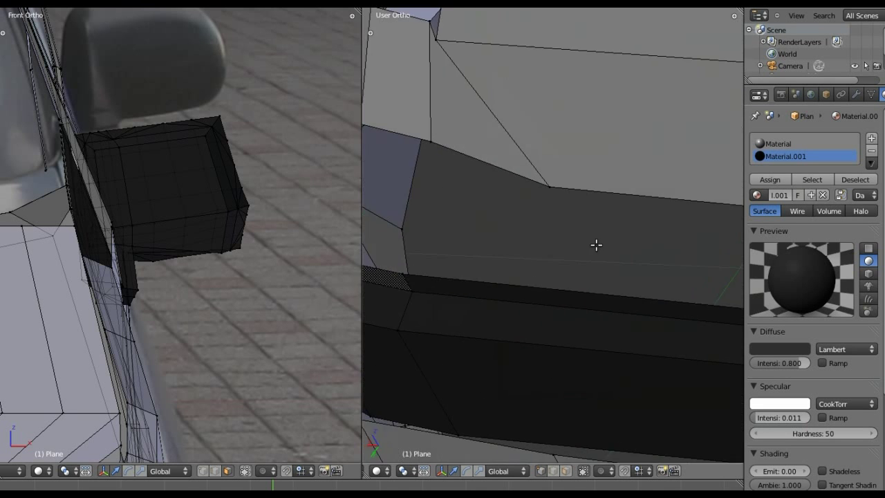
pyautogui.scroll(-2, 612, 243)
pyautogui.moveTo(627, 242); pyautogui.dragTo(627, 218, button='middle')
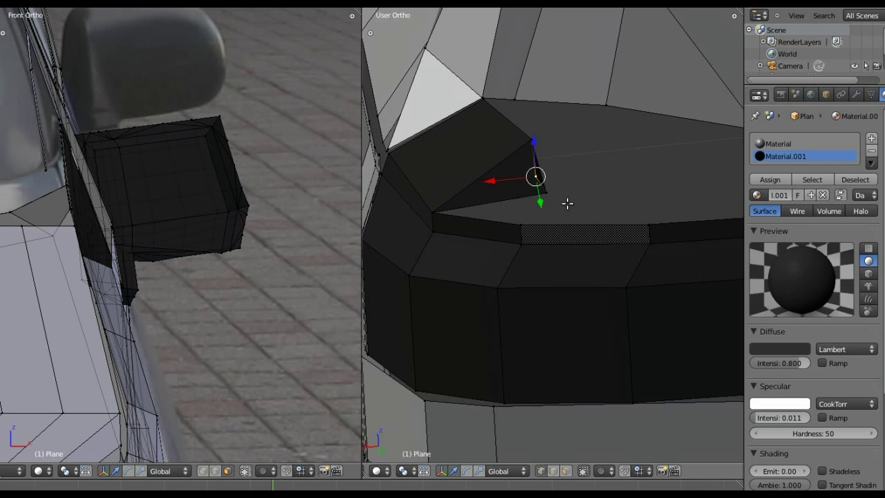
pyautogui.moveTo(503, 211); pyautogui.dragTo(544, 170, button='middle')
pyautogui.scroll(1, 567, 159)
pyautogui.scroll(1, 568, 160)
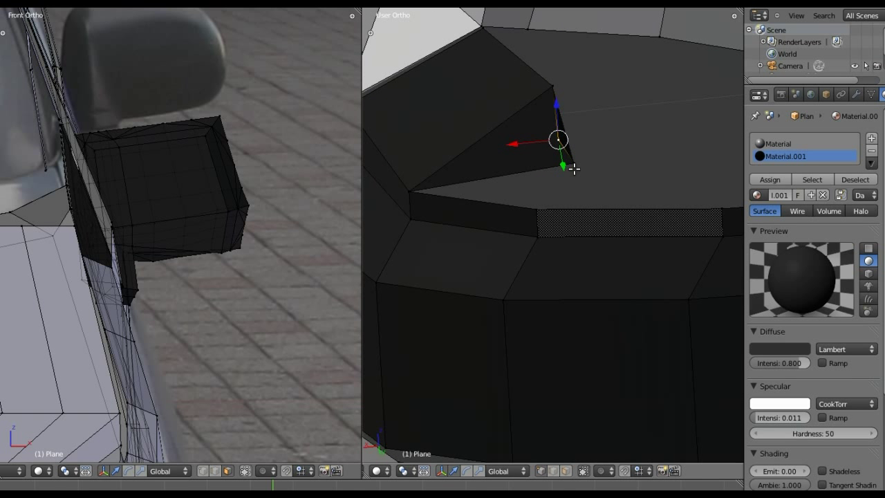
pyautogui.hotkey('ctrl', 'r')
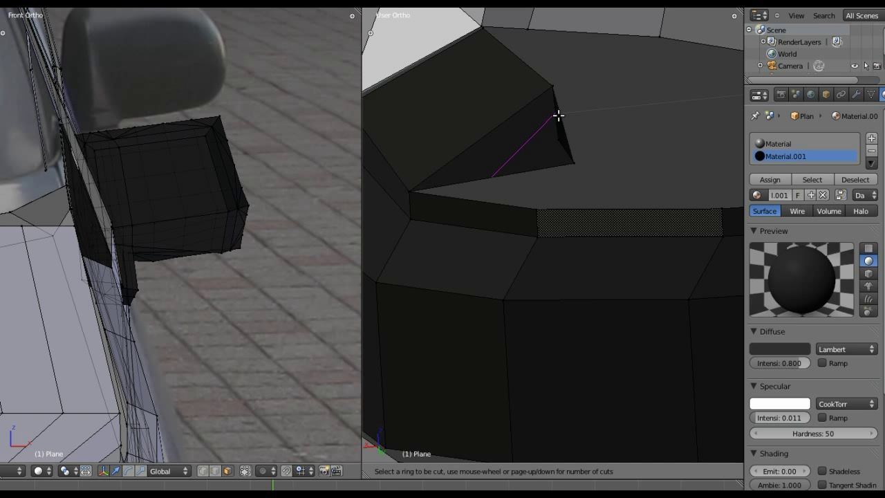
# Loop-cut the bumper corner face and lower one new edge straight down along Z
pyautogui.click(558, 116)
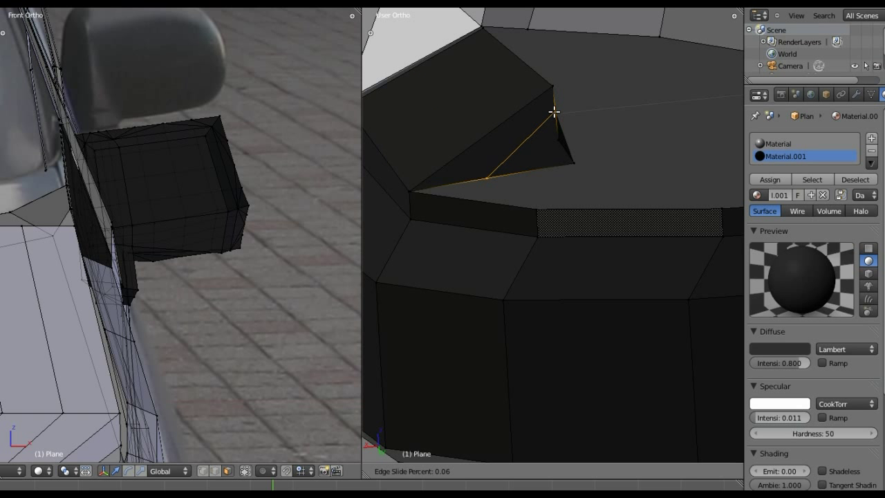
pyautogui.click(554, 112)
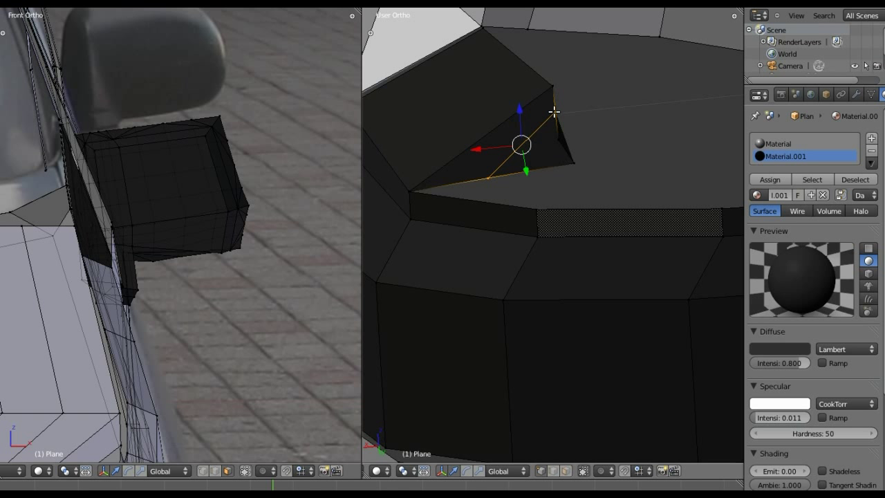
pyautogui.rightClick(488, 178)
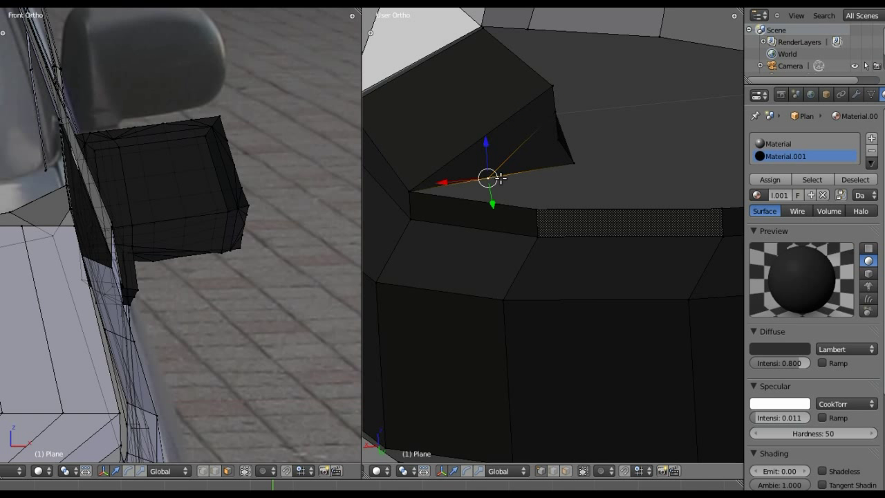
pyautogui.keyDown('shift'); pyautogui.rightClick(573, 164); pyautogui.keyUp('shift')
pyautogui.press('g')
pyautogui.press('z')
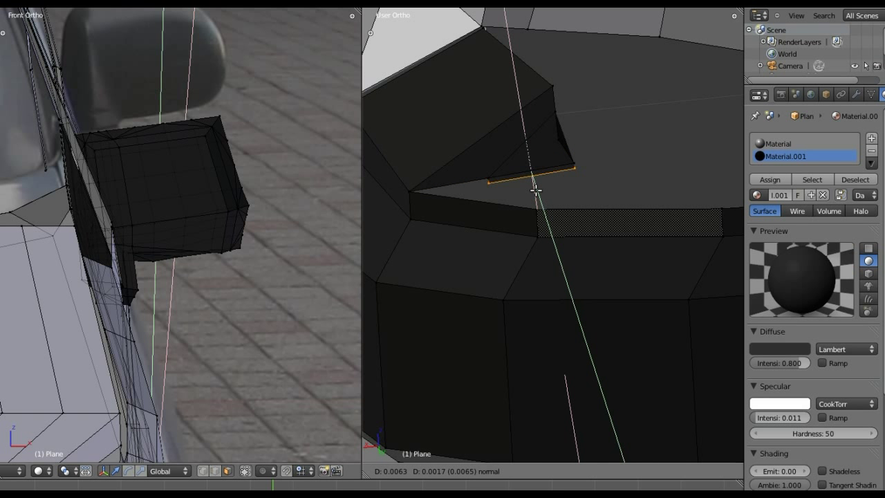
pyautogui.click(553, 196)
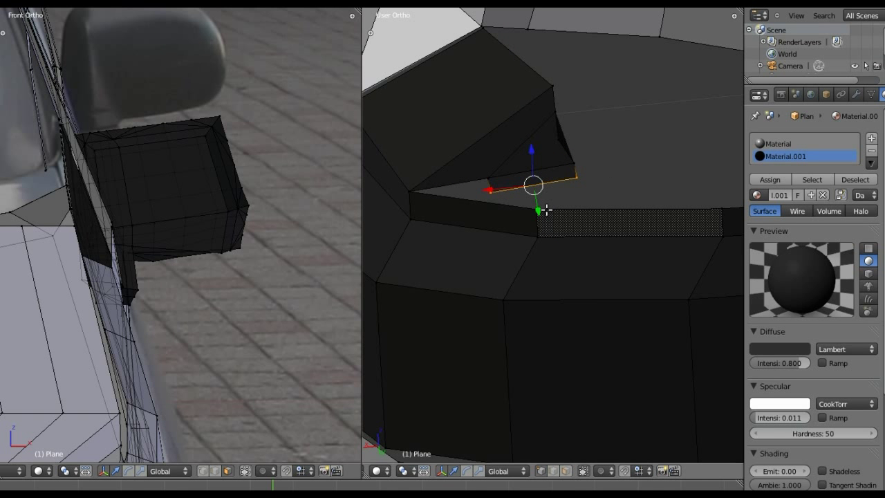
pyautogui.moveTo(546, 210)
pyautogui.mouseDown(button='middle')
pyautogui.moveTo(527, 182)
pyautogui.moveTo(502, 172)
pyautogui.moveTo(534, 160)
pyautogui.moveTo(523, 158)
pyautogui.moveTo(572, 248)
pyautogui.moveTo(584, 217)
pyautogui.mouseUp(button='middle')
pyautogui.scroll(3, 523, 148)
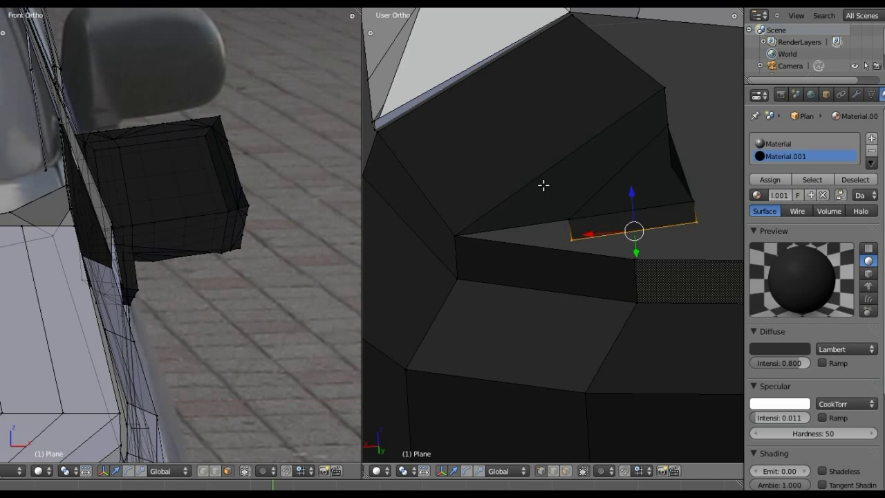
# Cut an edge loop across the corner's upper faces and raise one of its vertices along Z
pyautogui.hotkey('ctrl', 'r')
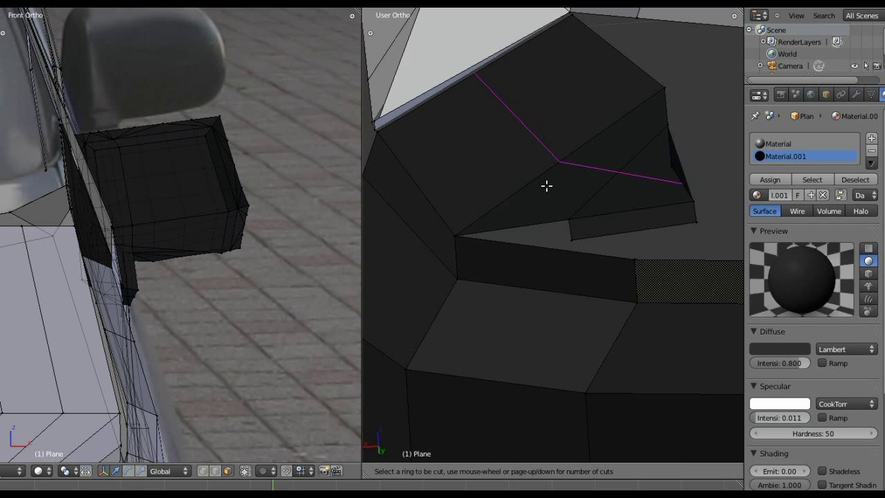
pyautogui.click(661, 109)
pyautogui.rightClick(653, 111)
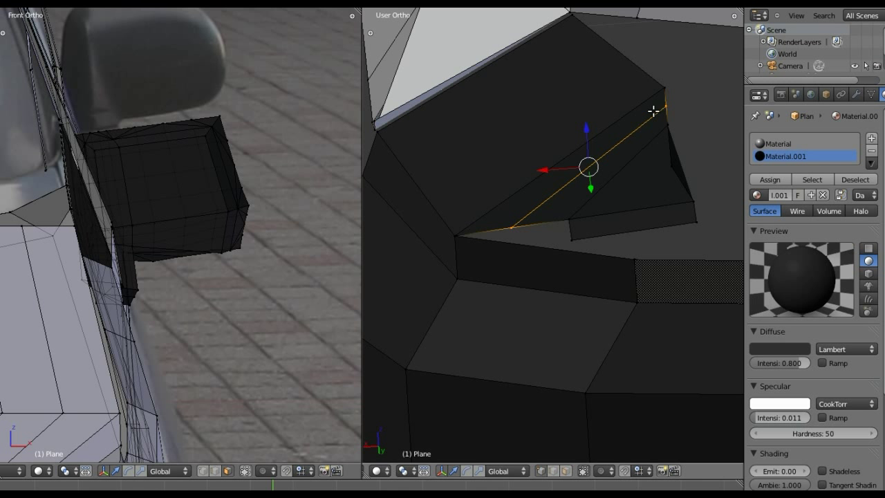
pyautogui.rightClick(513, 227)
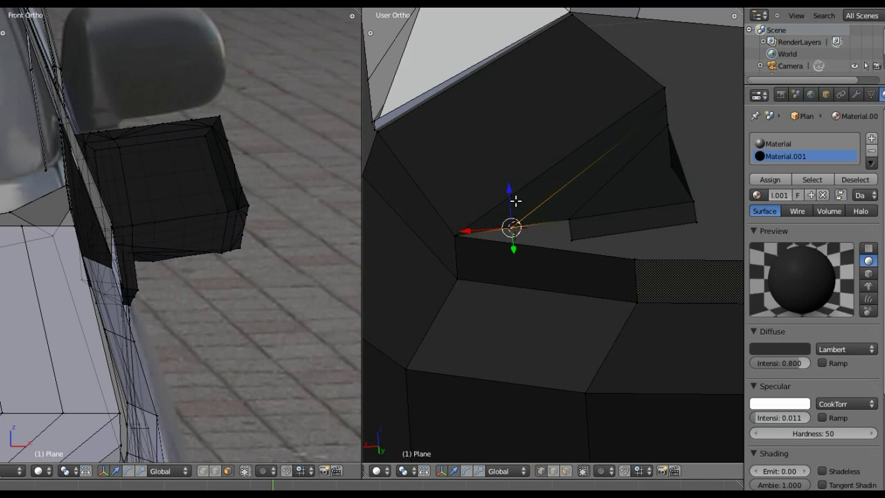
pyautogui.press('g')
pyautogui.press('z')
pyautogui.click(507, 230)
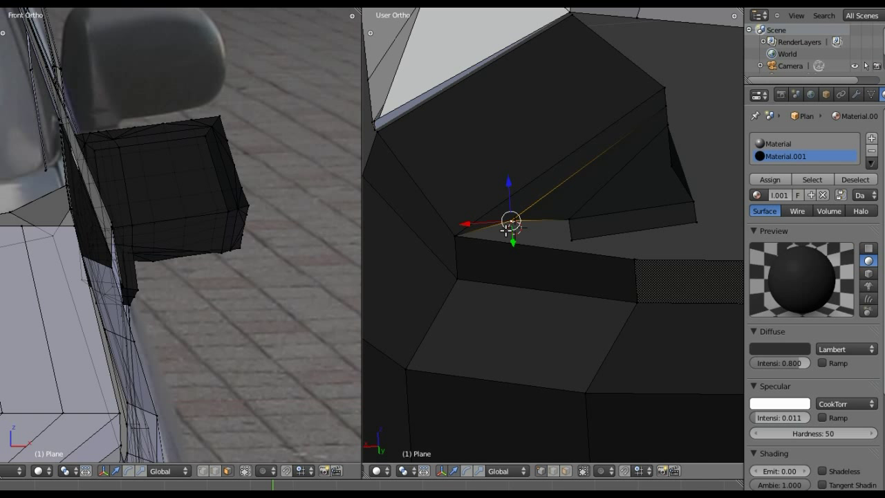
# Slide the lower-right corner vertices along X so the new edges lie flat on the body line
pyautogui.keyDown('shift'); pyautogui.rightClick(463, 236); pyautogui.keyUp('shift')
pyautogui.keyDown('shift'); pyautogui.rightClick(571, 224); pyautogui.keyUp('shift')
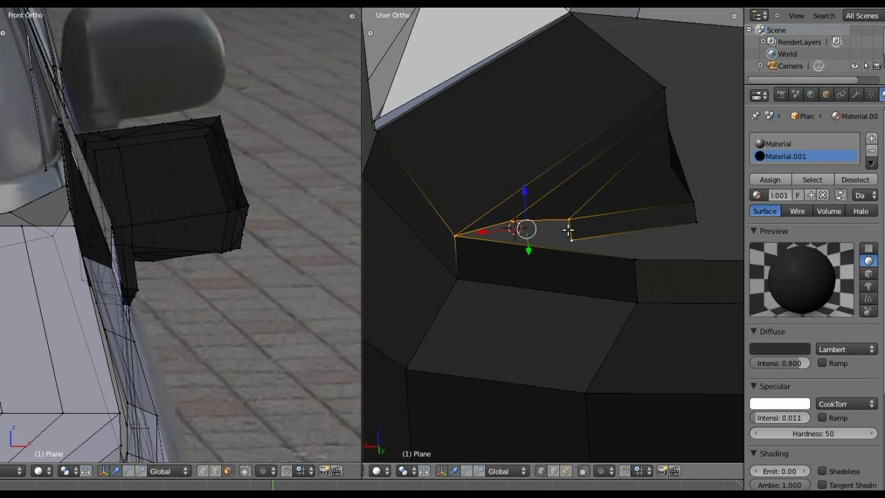
pyautogui.keyDown('shift'); pyautogui.rightClick(569, 231); pyautogui.keyUp('shift')
pyautogui.rightClick(571, 239)
pyautogui.keyDown('shift'); pyautogui.rightClick(569, 223); pyautogui.keyUp('shift')
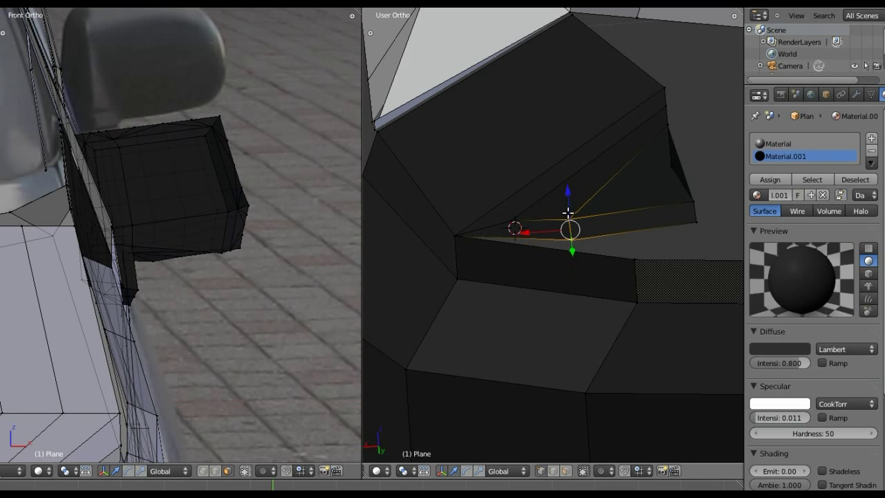
pyautogui.press('g')
pyautogui.press('x')
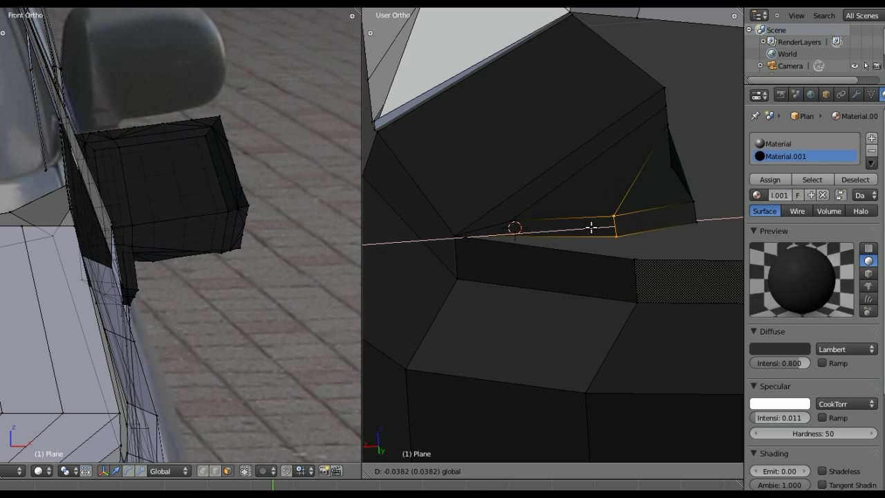
pyautogui.click(609, 227)
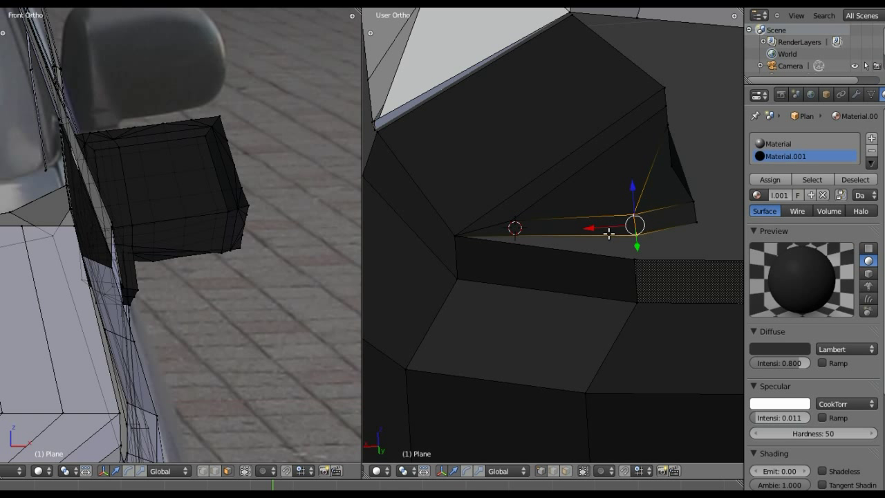
pyautogui.moveTo(635, 235); pyautogui.dragTo(637, 260)
pyautogui.moveTo(661, 213)
pyautogui.mouseDown(button='middle')
pyautogui.moveTo(500, 229)
pyautogui.moveTo(525, 211)
pyautogui.moveTo(537, 183)
pyautogui.moveTo(555, 214)
pyautogui.moveTo(618, 246)
pyautogui.mouseUp(button='middle')
# Merge the overlapping bumper-corner vertices into a single vertex
pyautogui.hotkey('alt', 'm')
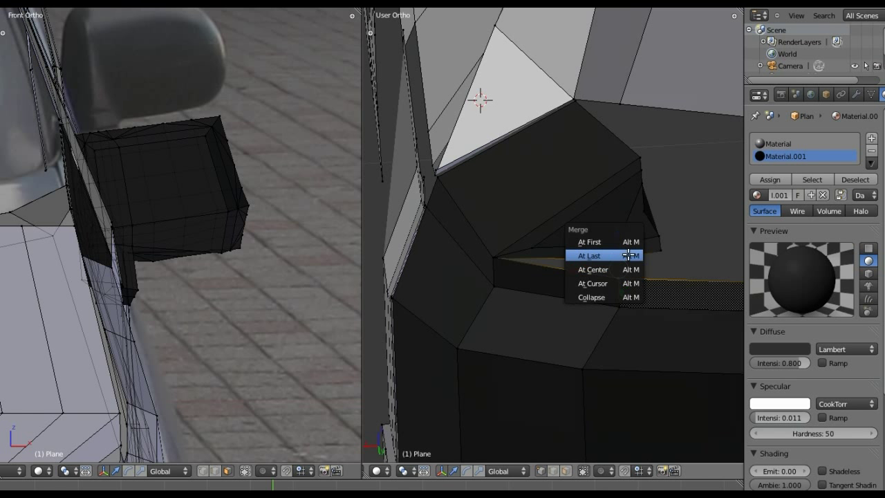
pyautogui.click(629, 244)
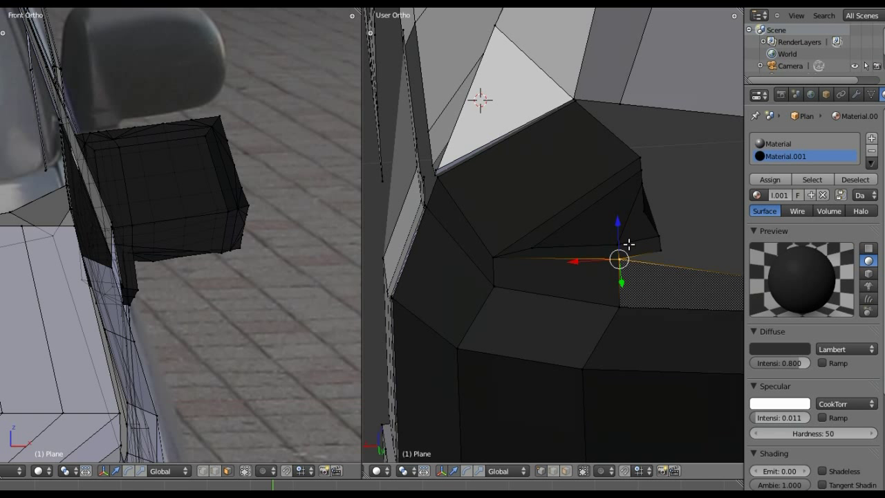
pyautogui.moveTo(621, 216)
pyautogui.mouseDown(button='middle')
pyautogui.moveTo(665, 245)
pyautogui.moveTo(589, 247)
pyautogui.mouseUp(button='middle')
pyautogui.scroll(2, 589, 231)
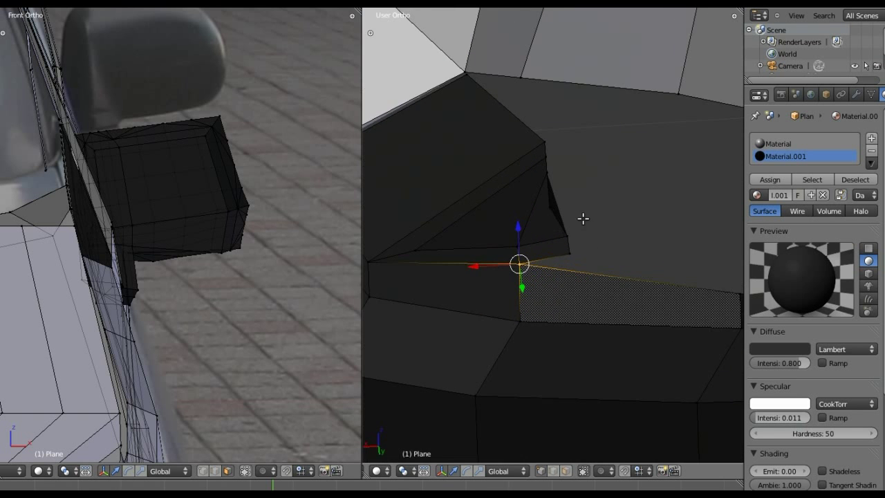
pyautogui.scroll(3, 583, 217)
pyautogui.scroll(-3, 567, 206)
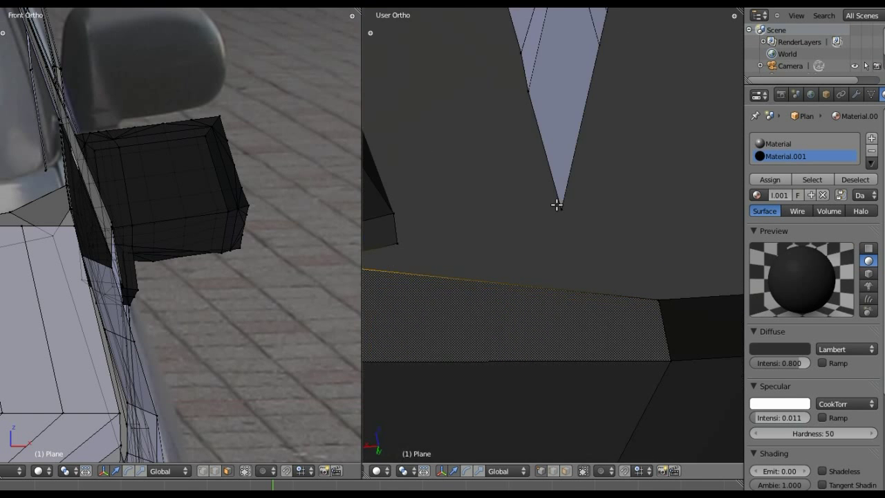
pyautogui.scroll(-2, 569, 204)
pyautogui.scroll(-1, 574, 205)
pyautogui.scroll(1, 543, 212)
# Nudge the merged vertex slightly upward
pyautogui.moveTo(544, 213)
pyautogui.mouseDown(button='middle')
pyautogui.moveTo(497, 222)
pyautogui.moveTo(549, 211)
pyautogui.moveTo(589, 221)
pyautogui.mouseUp(button='middle')
pyautogui.scroll(2, 581, 228)
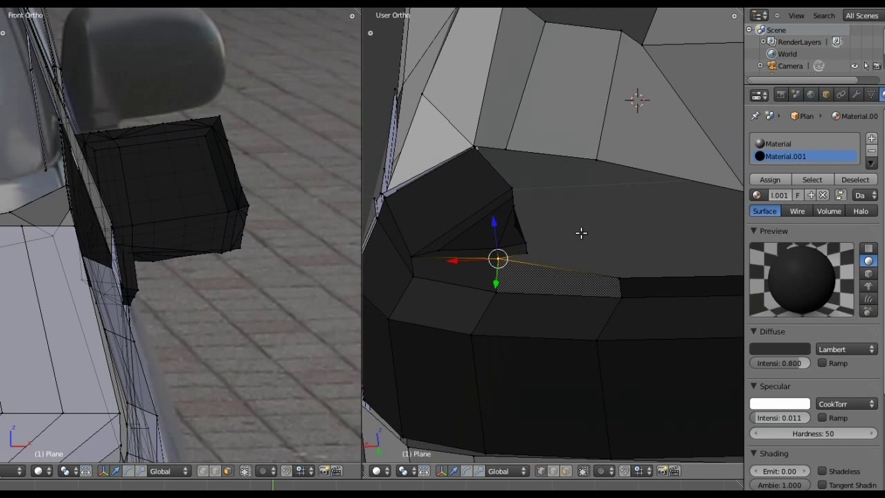
pyautogui.scroll(1, 553, 231)
pyautogui.scroll(1, 534, 253)
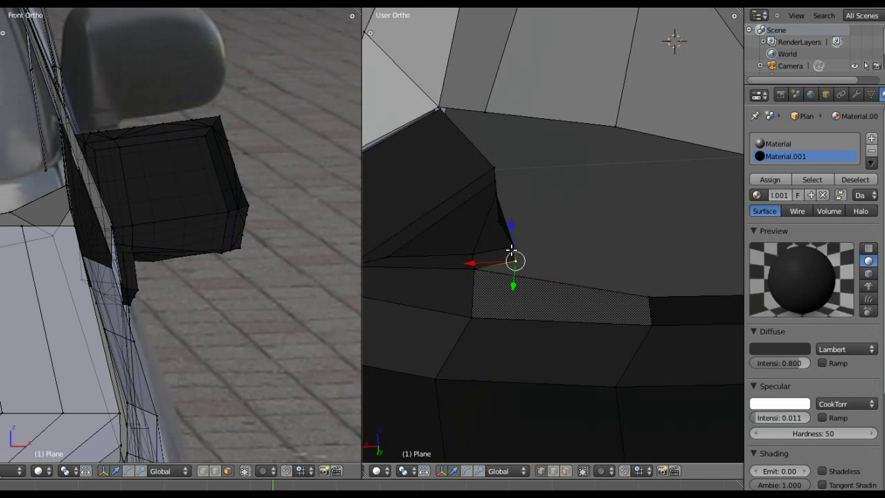
pyautogui.moveTo(514, 240)
pyautogui.mouseDown()
pyautogui.moveTo(514, 230)
pyautogui.moveTo(516, 255)
pyautogui.mouseUp()
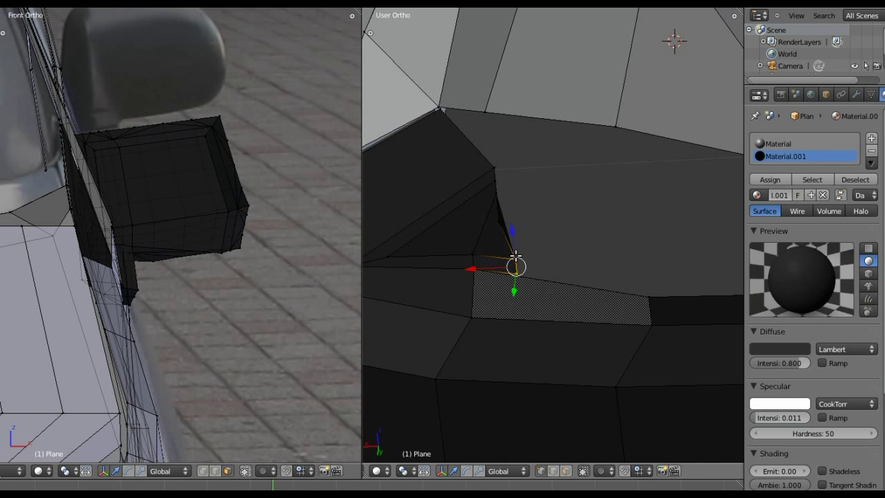
pyautogui.hotkey('ctrl', 'r')
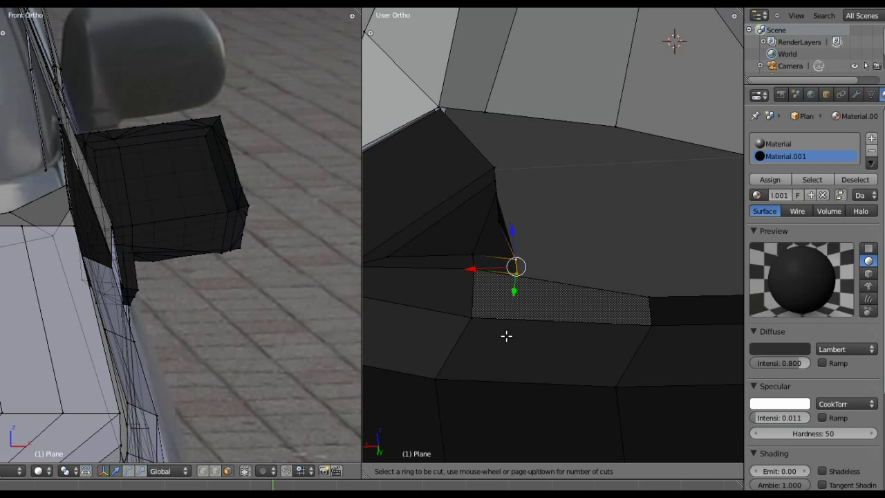
# Cut a new edge loop down through the bumper corner
pyautogui.click(492, 304)
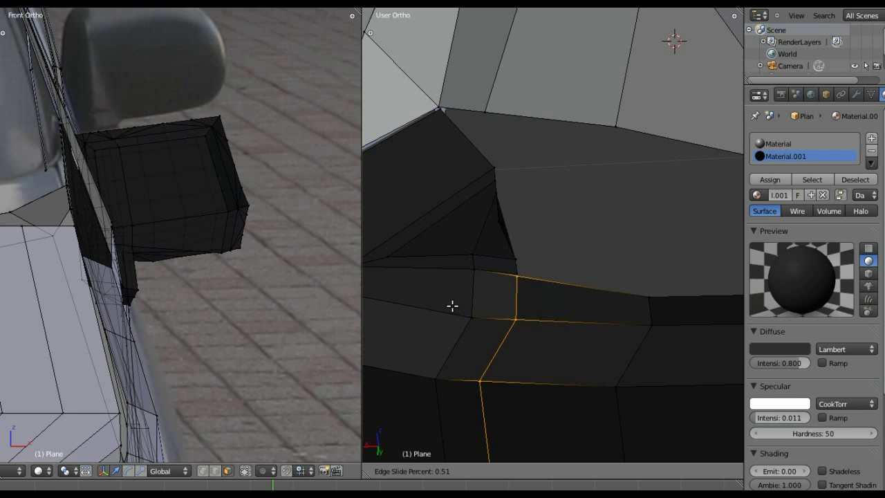
pyautogui.click(456, 304)
pyautogui.scroll(2, 494, 286)
pyautogui.scroll(2, 523, 265)
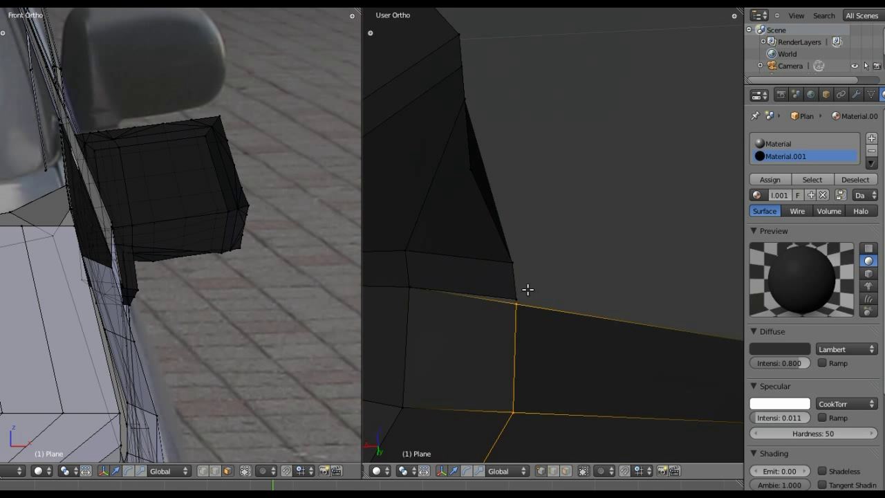
# Merge the loop's doubled corner vertex at last, then select its neighbouring vertex
pyautogui.rightClick(515, 296)
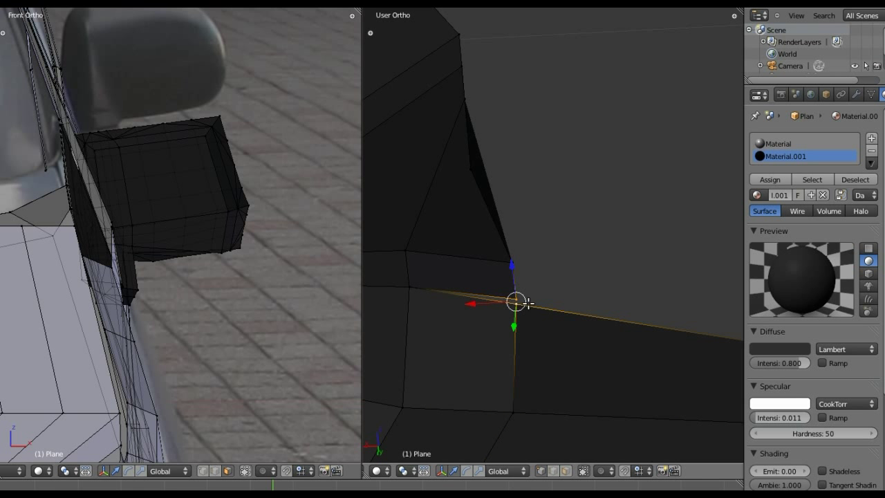
pyautogui.hotkey('alt', 'm')
pyautogui.click(529, 313)
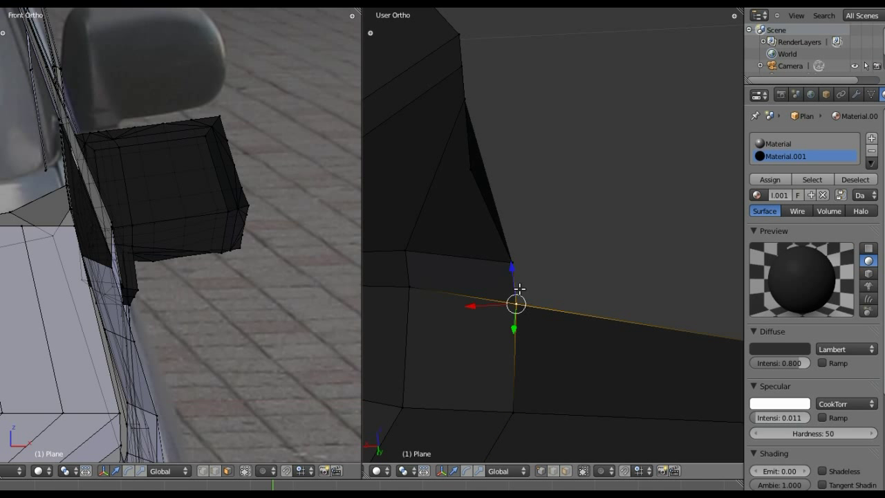
pyautogui.scroll(-2, 519, 283)
pyautogui.scroll(-2, 539, 180)
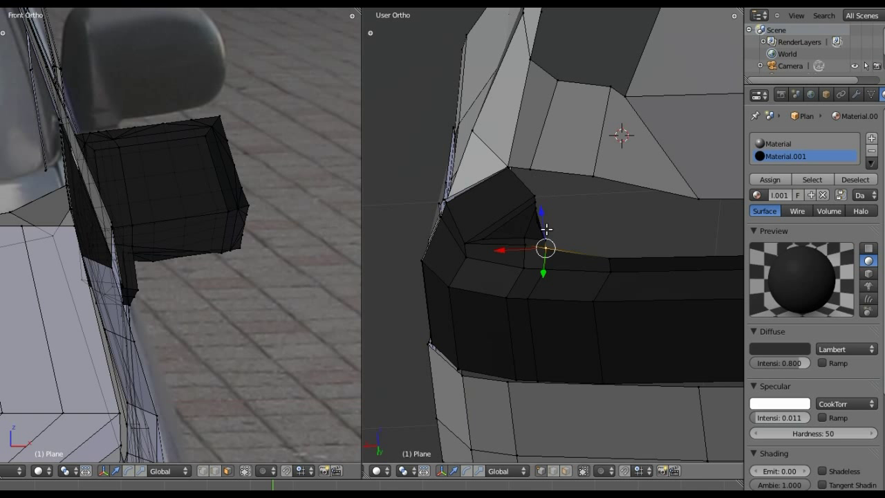
pyautogui.scroll(1, 546, 229)
pyautogui.scroll(1, 546, 228)
pyautogui.scroll(2, 548, 230)
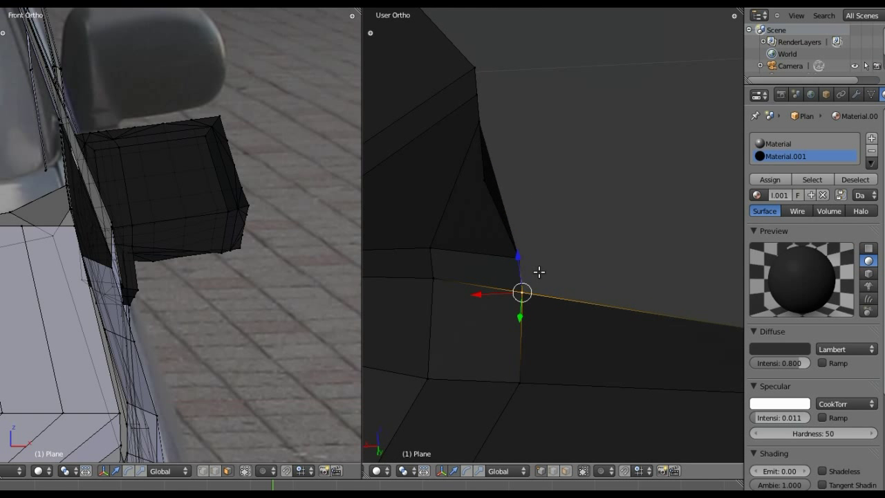
pyautogui.keyDown('shift'); pyautogui.moveTo(539, 272); pyautogui.dragTo(573, 260, button='middle'); pyautogui.keyUp('shift')
pyautogui.keyDown('shift'); pyautogui.rightClick(550, 247); pyautogui.keyUp('shift')
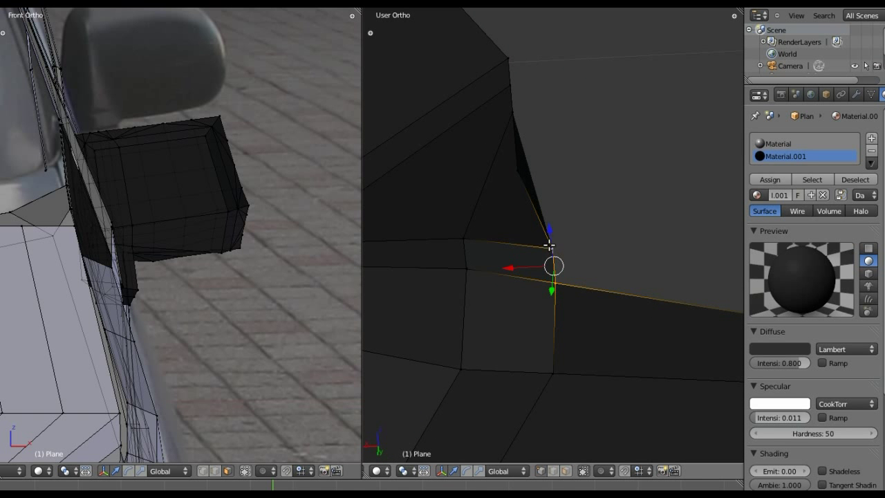
pyautogui.scroll(-2, 569, 212)
pyautogui.moveTo(690, 230)
pyautogui.mouseDown(button='middle')
pyautogui.moveTo(586, 191)
pyautogui.moveTo(581, 203)
pyautogui.moveTo(640, 220)
pyautogui.moveTo(562, 218)
pyautogui.mouseUp(button='middle')
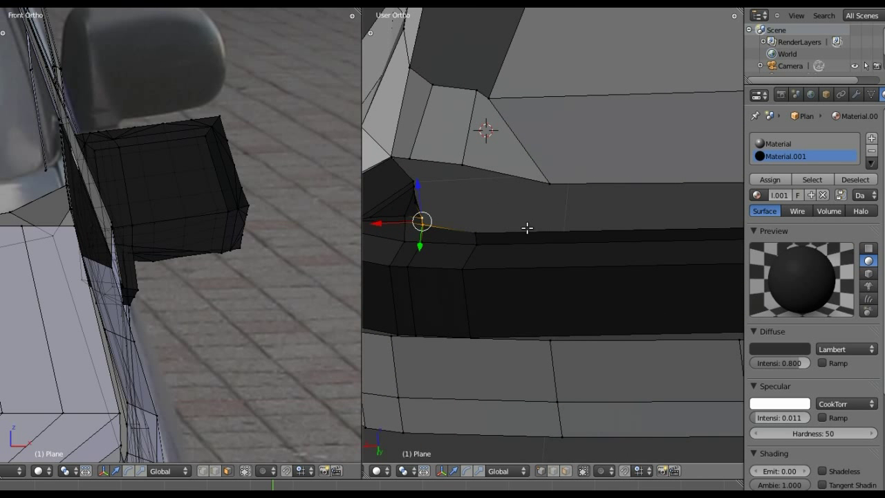
# Slide the selected bumper vertices along the X axis
pyautogui.press('g')
pyautogui.hotkey('shift', 'z')
pyautogui.hotkey('shift', 'z')
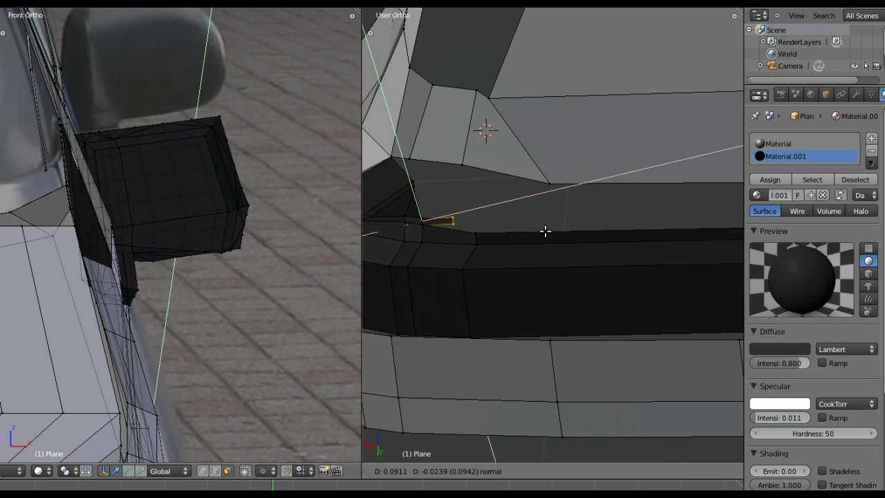
pyautogui.press('x')
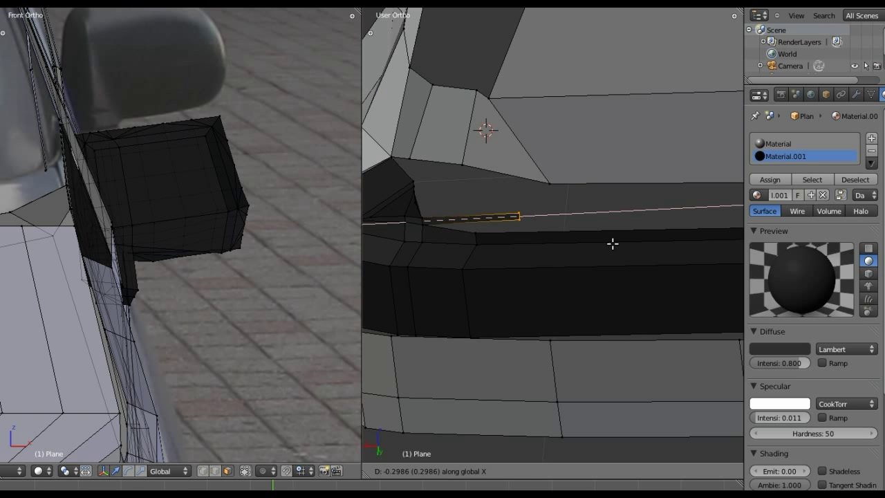
pyautogui.click(566, 241)
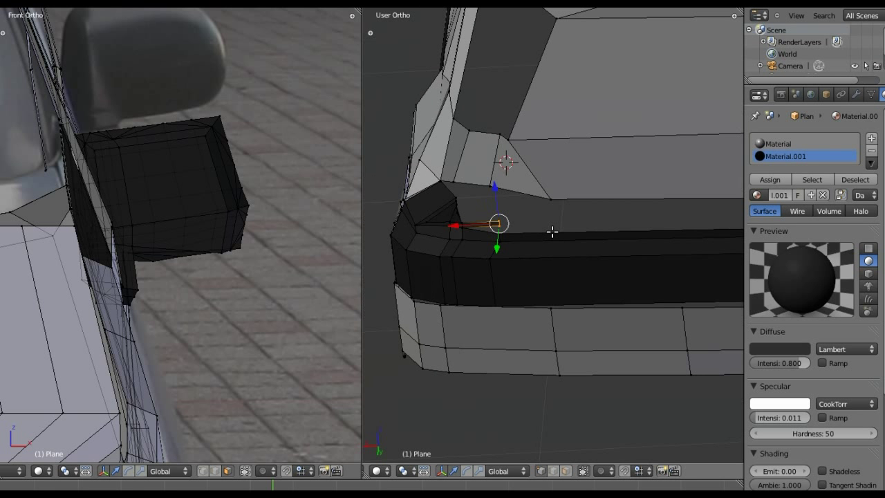
pyautogui.moveTo(552, 293); pyautogui.dragTo(510, 282, button='middle')
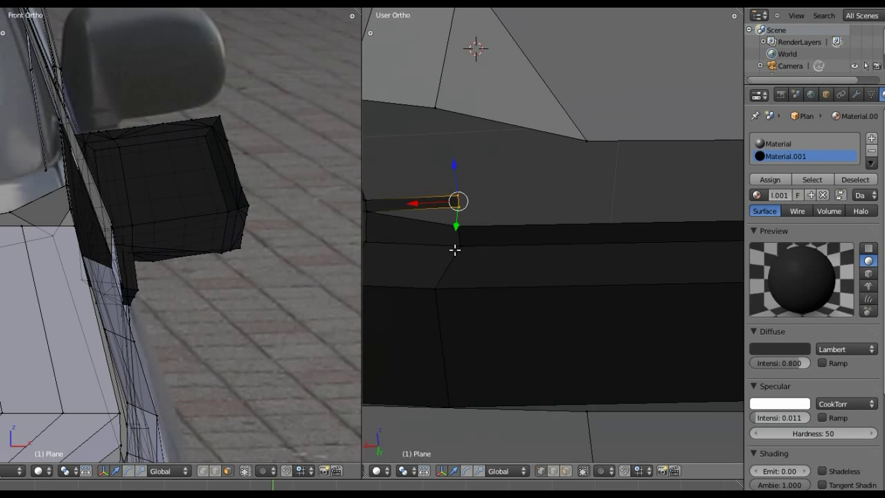
# Merge the vertices at the bumper strip's end at their centre
pyautogui.rightClick(459, 208)
pyautogui.keyDown('alt'); pyautogui.rightClick(459, 222); pyautogui.keyUp('alt')
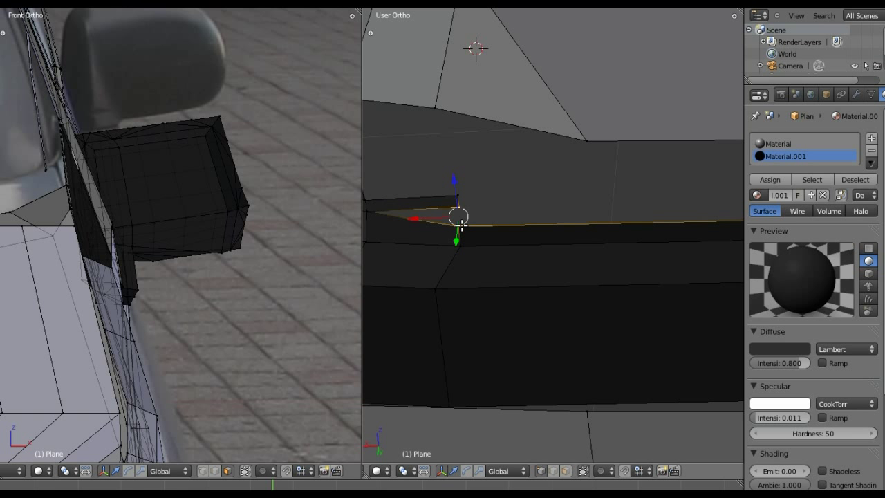
pyautogui.hotkey('alt', 'm')
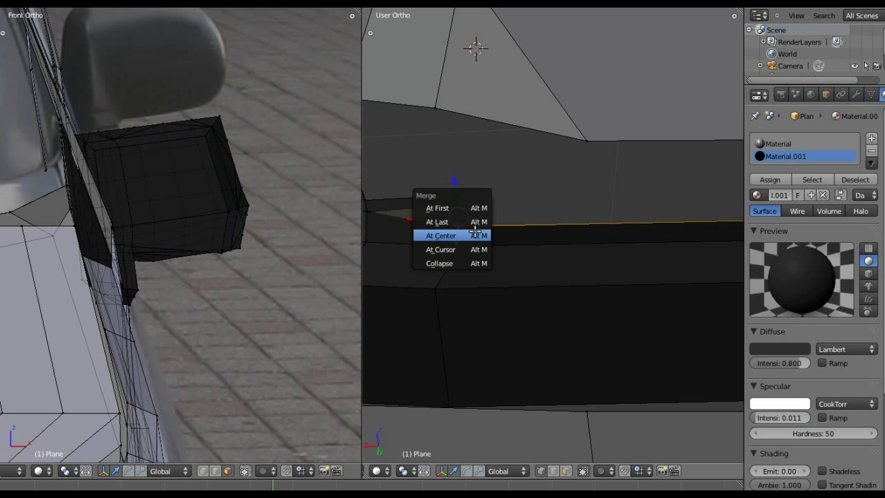
pyautogui.click(476, 222)
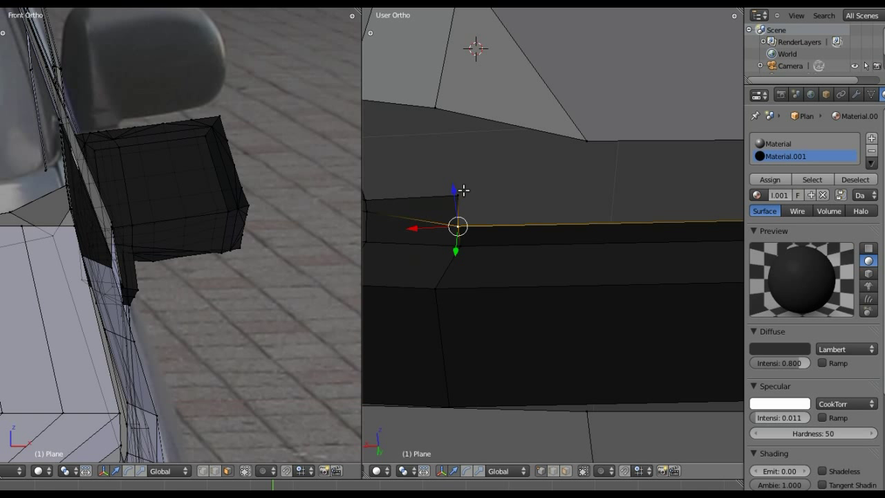
pyautogui.moveTo(539, 180)
pyautogui.mouseDown(button='middle')
pyautogui.moveTo(530, 184)
pyautogui.moveTo(616, 210)
pyautogui.moveTo(509, 182)
pyautogui.mouseUp(button='middle')
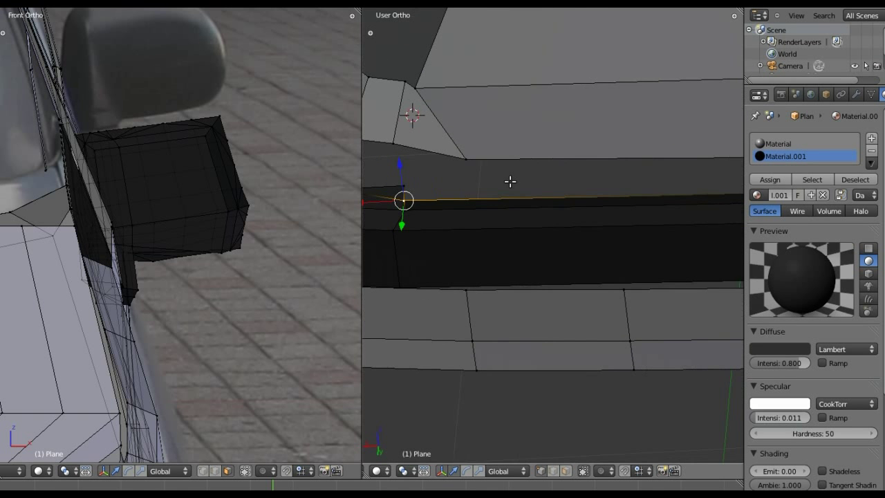
pyautogui.moveTo(629, 188)
pyautogui.mouseDown(button='middle')
pyautogui.moveTo(515, 182)
pyautogui.moveTo(648, 196)
pyautogui.mouseUp(button='middle')
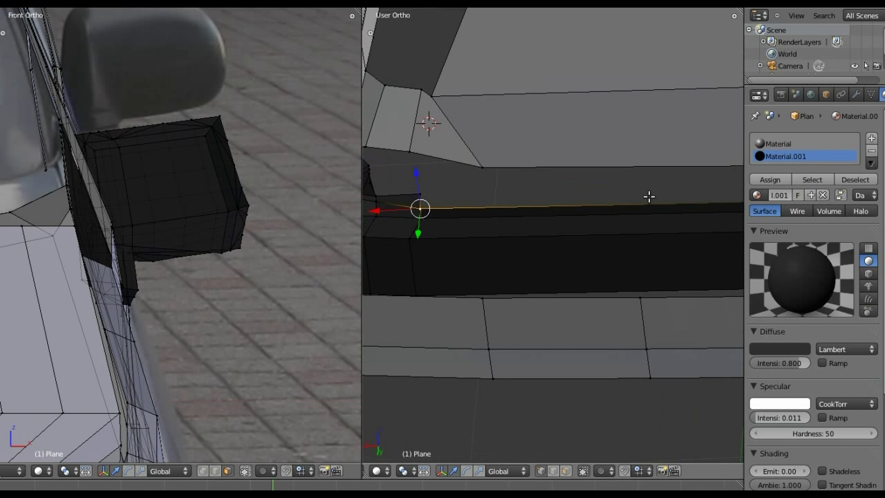
# Slide the vertex at the edge's end along X
pyautogui.rightClick(420, 197)
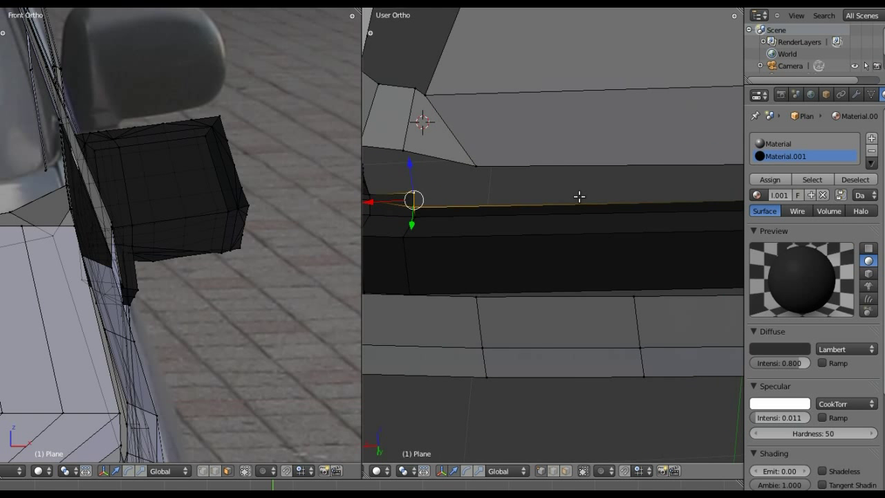
pyautogui.moveTo(579, 196); pyautogui.dragTo(415, 197, button='middle')
pyautogui.press('g')
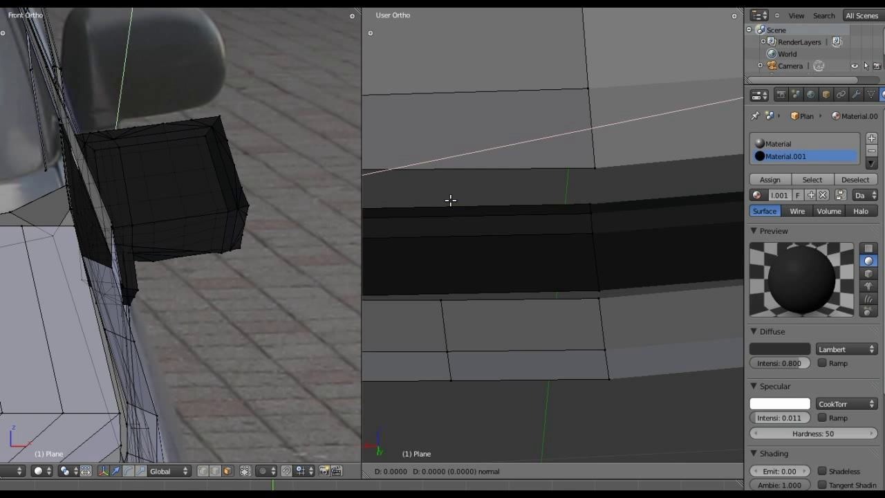
pyautogui.press('x')
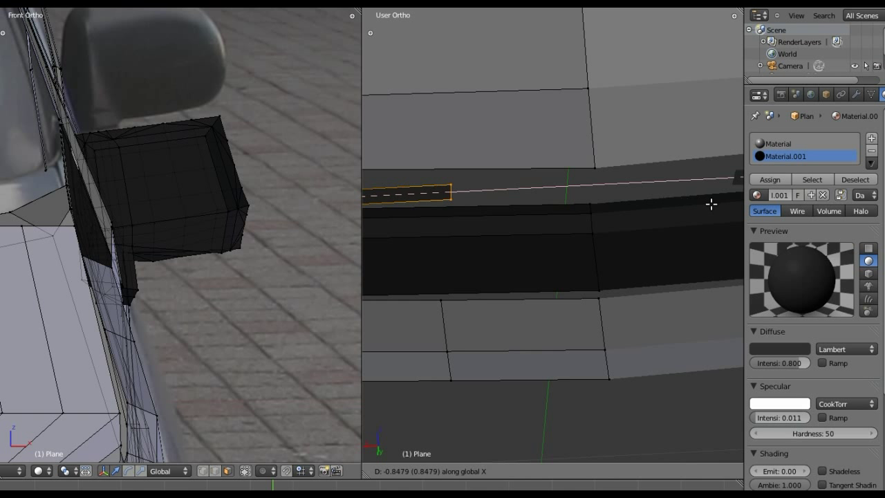
pyautogui.click(835, 205)
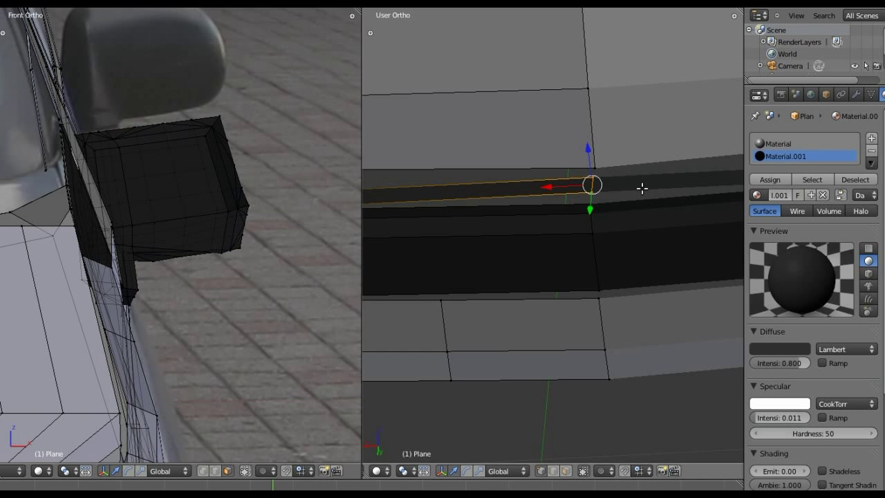
pyautogui.moveTo(642, 190)
pyautogui.mouseDown(button='middle')
pyautogui.moveTo(643, 221)
pyautogui.moveTo(592, 260)
pyautogui.mouseUp(button='middle')
# Move the selected edge along the Y axis
pyautogui.press('g')
pyautogui.press('y')
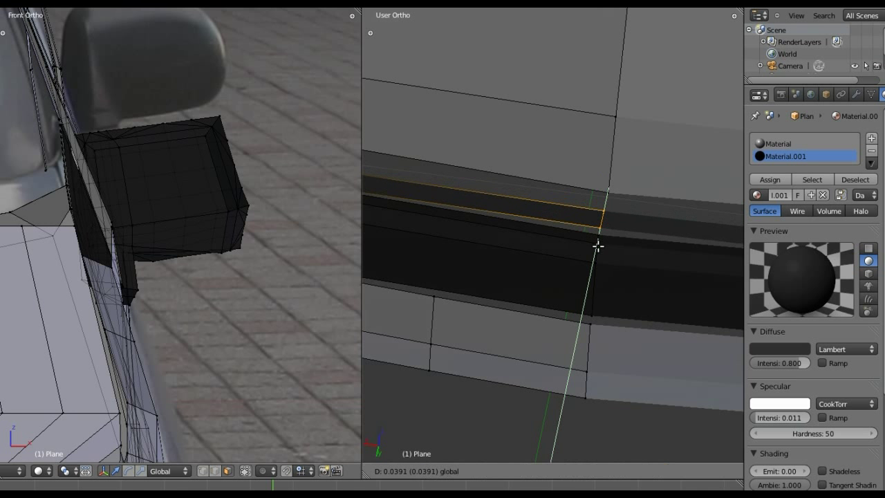
pyautogui.click(598, 248)
pyautogui.scroll(2, 678, 253)
pyautogui.moveTo(678, 253)
pyautogui.mouseDown(button='middle')
pyautogui.moveTo(629, 212)
pyautogui.moveTo(672, 205)
pyautogui.moveTo(662, 198)
pyautogui.mouseUp(button='middle')
# Merge the face's bottom edge with its adjacent parallel edge at last
pyautogui.rightClick(555, 188)
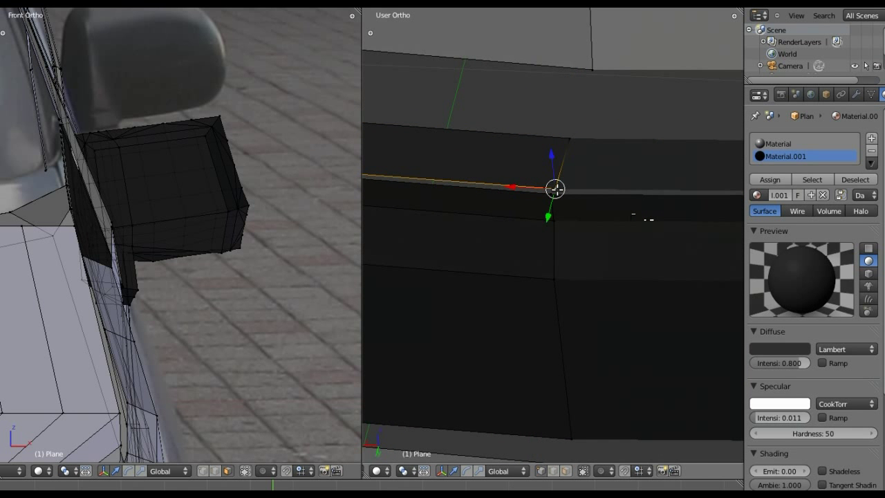
pyautogui.keyDown('shift'); pyautogui.rightClick(555, 191); pyautogui.keyUp('shift')
pyautogui.hotkey('alt', 'm')
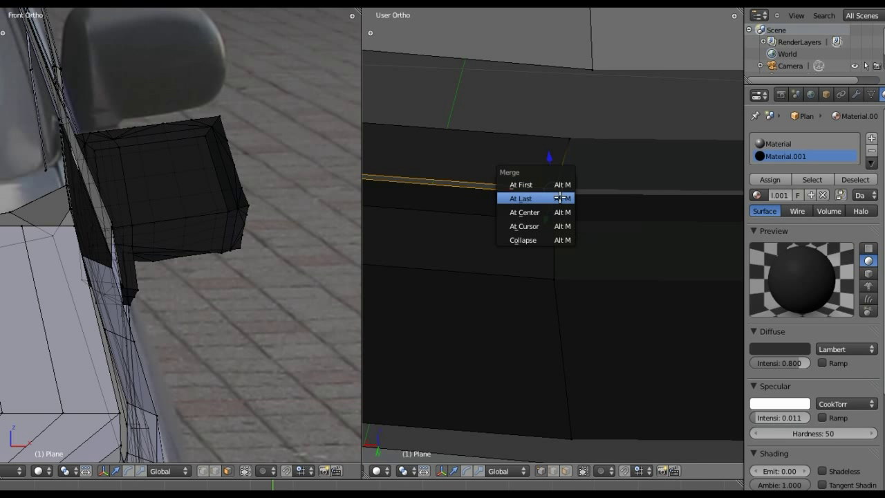
pyautogui.click(557, 197)
pyautogui.moveTo(558, 196)
pyautogui.mouseDown(button='middle')
pyautogui.moveTo(482, 214)
pyautogui.moveTo(591, 240)
pyautogui.moveTo(472, 224)
pyautogui.moveTo(567, 242)
pyautogui.mouseUp(button='middle')
pyautogui.scroll(3, 473, 223)
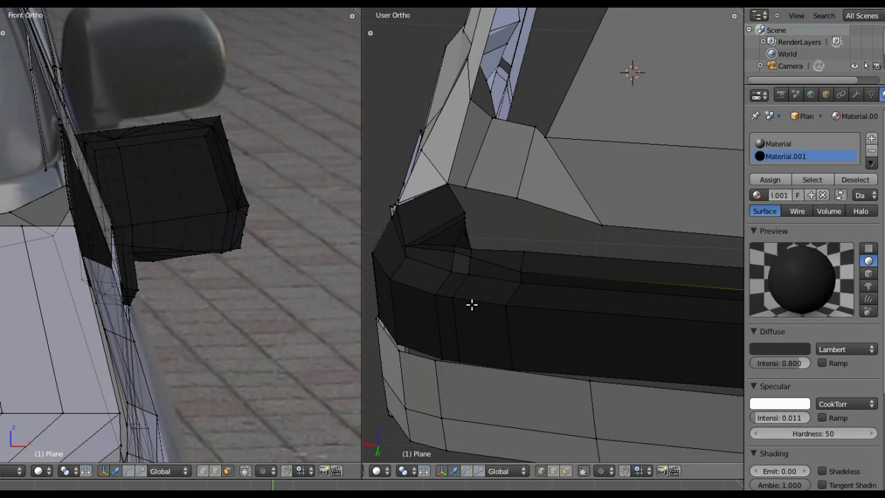
pyautogui.scroll(1, 481, 242)
pyautogui.moveTo(480, 243)
pyautogui.mouseDown(button='middle')
pyautogui.moveTo(491, 229)
pyautogui.moveTo(519, 229)
pyautogui.mouseUp(button='middle')
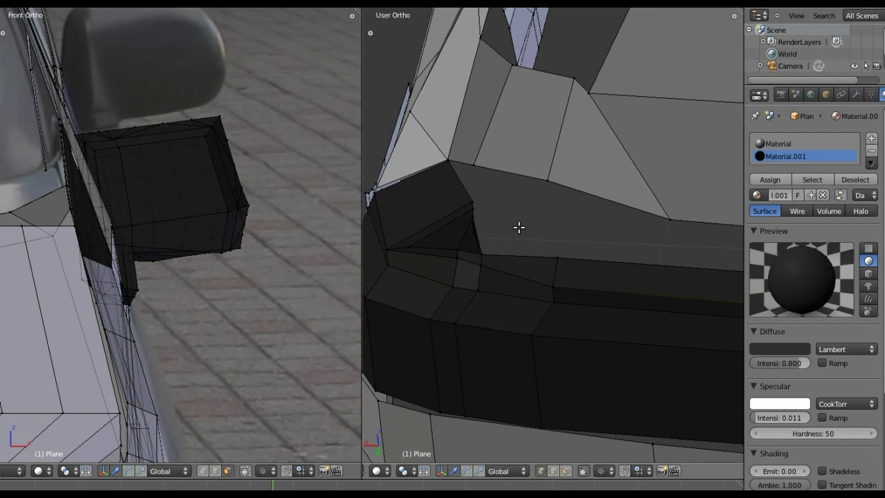
# Select the bumper corner vertex plus two neighbours and move them into place
pyautogui.rightClick(473, 199)
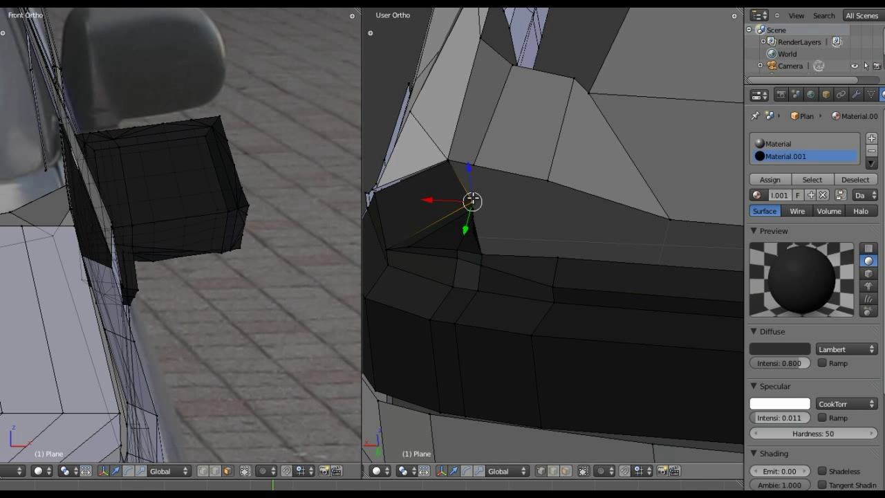
pyautogui.press('a')
pyautogui.rightClick(473, 205)
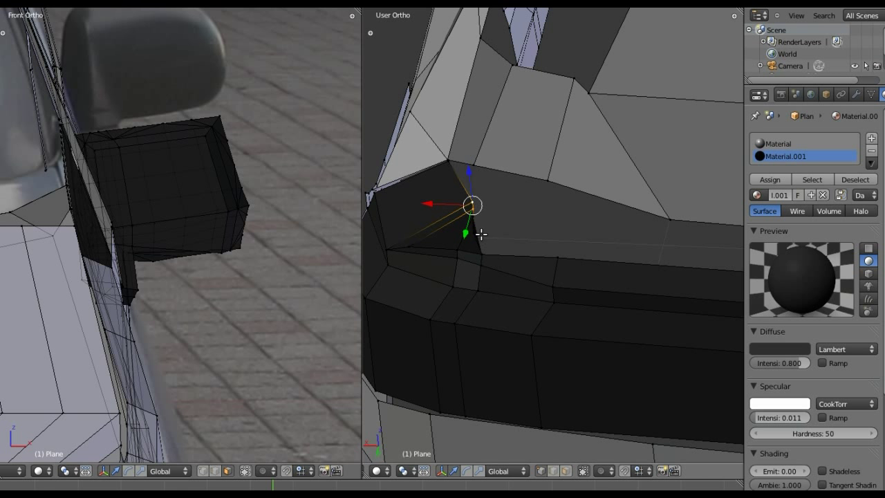
pyautogui.scroll(3, 481, 234)
pyautogui.keyDown('shift'); pyautogui.moveTo(474, 239); pyautogui.dragTo(588, 266, button='middle'); pyautogui.keyUp('shift')
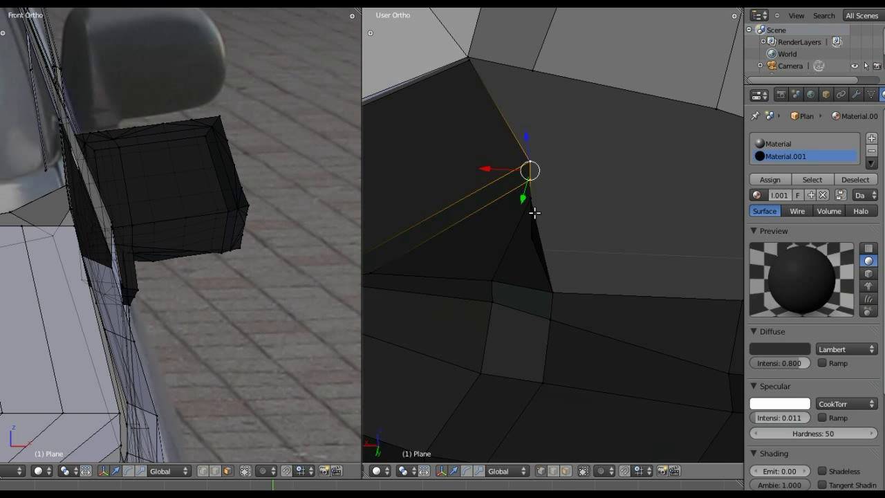
pyautogui.scroll(1, 530, 221)
pyautogui.keyDown('shift'); pyautogui.rightClick(526, 190); pyautogui.keyUp('shift')
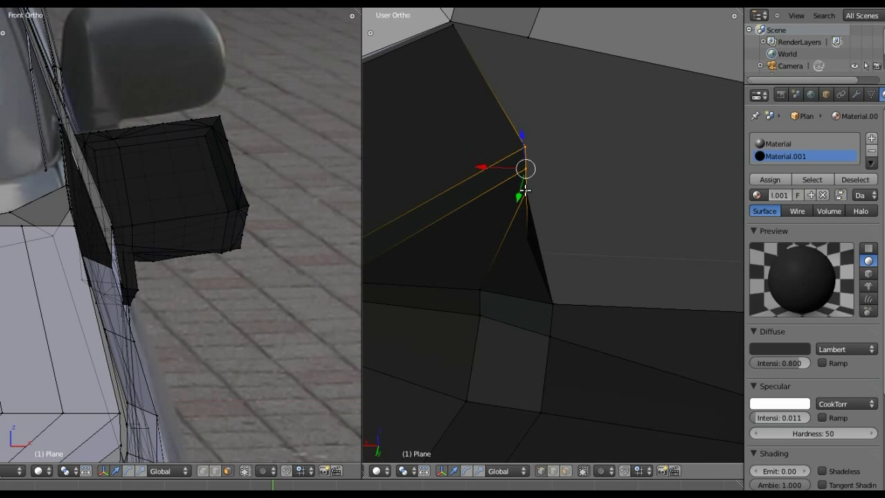
pyautogui.keyDown('shift'); pyautogui.rightClick(554, 301); pyautogui.keyUp('shift')
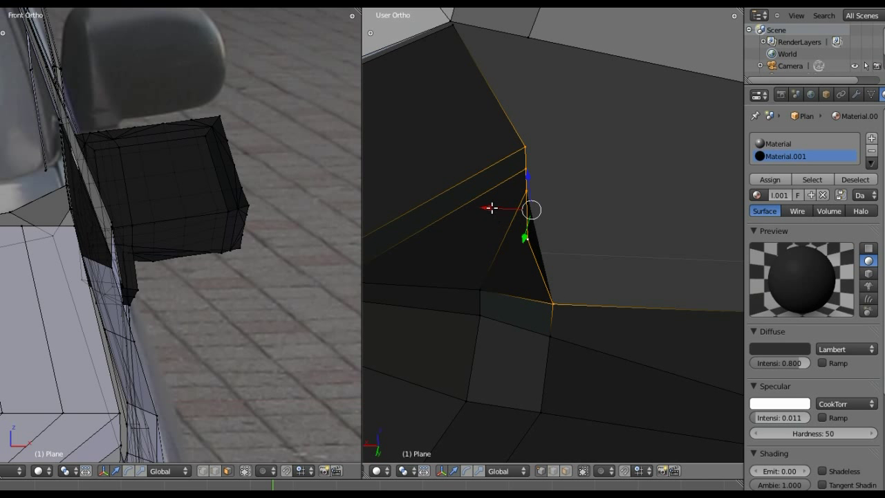
pyautogui.press('g')
pyautogui.click(498, 207)
pyautogui.moveTo(498, 208)
pyautogui.mouseDown(button='middle')
pyautogui.moveTo(640, 211)
pyautogui.moveTo(681, 245)
pyautogui.moveTo(697, 244)
pyautogui.moveTo(506, 237)
pyautogui.mouseUp(button='middle')
pyautogui.scroll(-3, 637, 210)
# Shift the selected strip vertices along X twice to shorten the dark strip
pyautogui.press('g')
pyautogui.press('x')
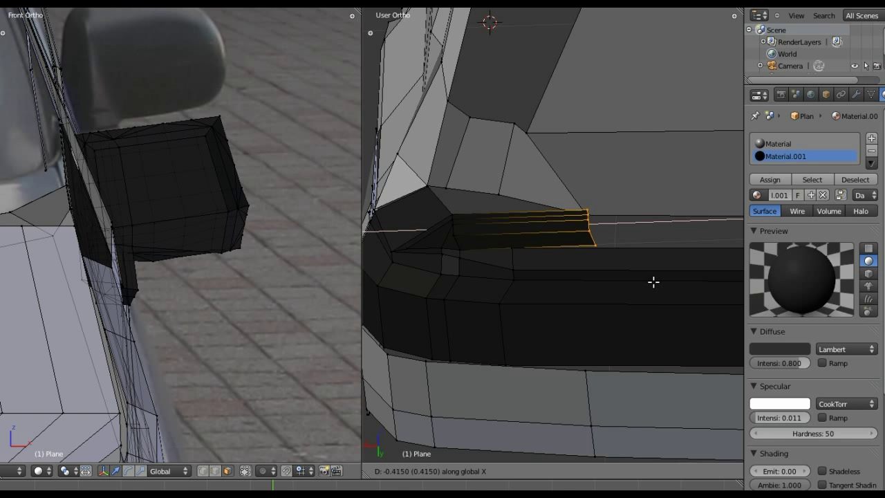
pyautogui.click(653, 281)
pyautogui.scroll(2, 617, 249)
pyautogui.scroll(1, 598, 244)
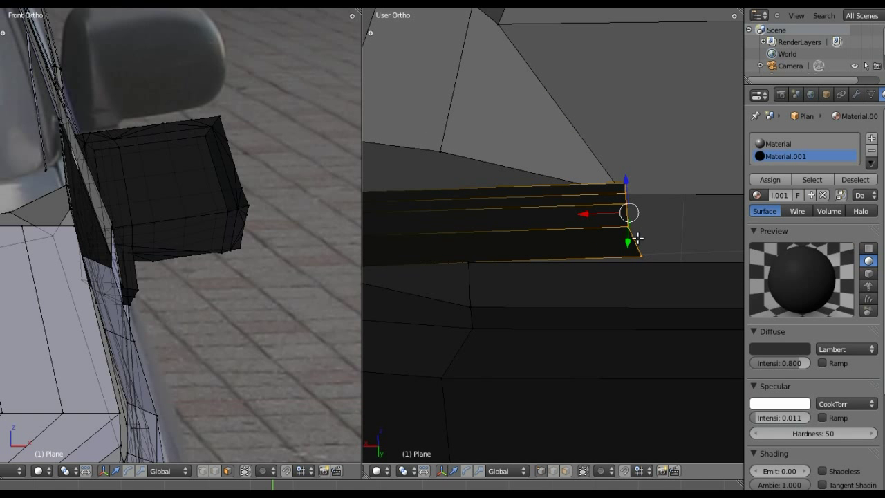
pyautogui.press('g')
pyautogui.press('x')
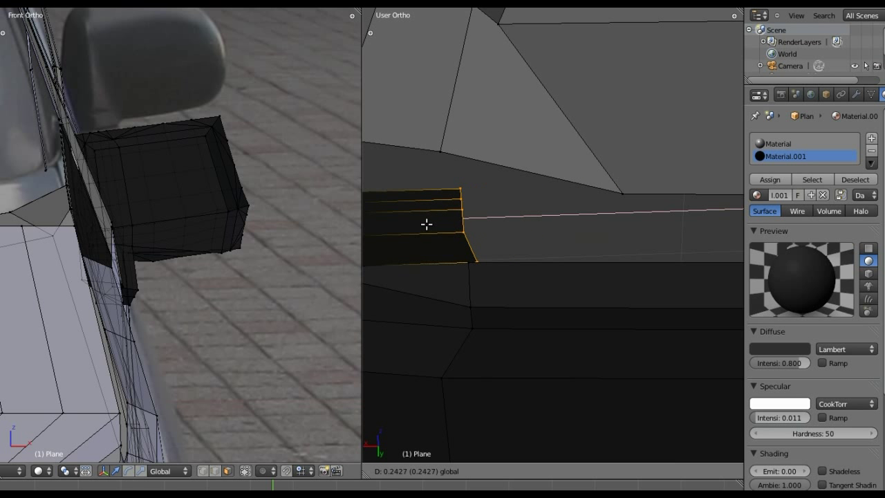
pyautogui.click(425, 224)
pyautogui.scroll(3, 438, 236)
pyautogui.keyDown('shift'); pyautogui.moveTo(440, 282); pyautogui.dragTo(505, 234, button='middle'); pyautogui.keyUp('shift')
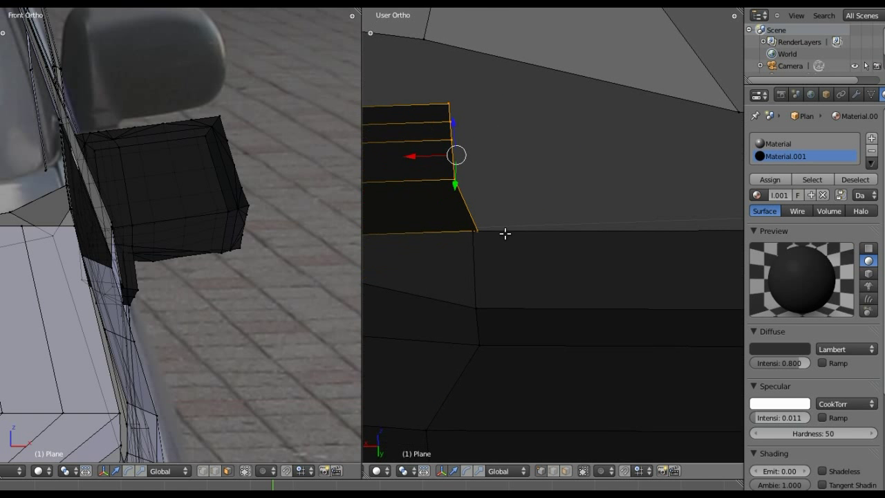
# Merge the strip-end vertex at last and slide its neighbouring vertex along X
pyautogui.keyDown('shift'); pyautogui.rightClick(469, 233); pyautogui.keyUp('shift')
pyautogui.hotkey('alt', 'm')
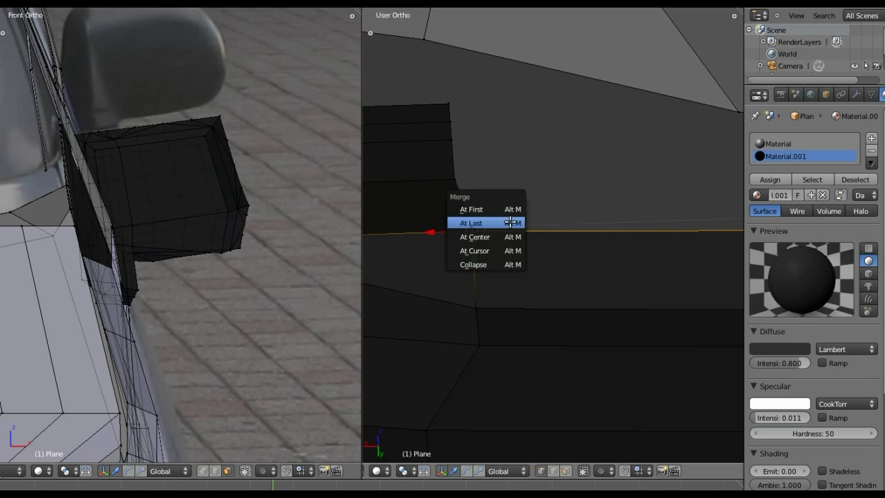
pyautogui.click(511, 222)
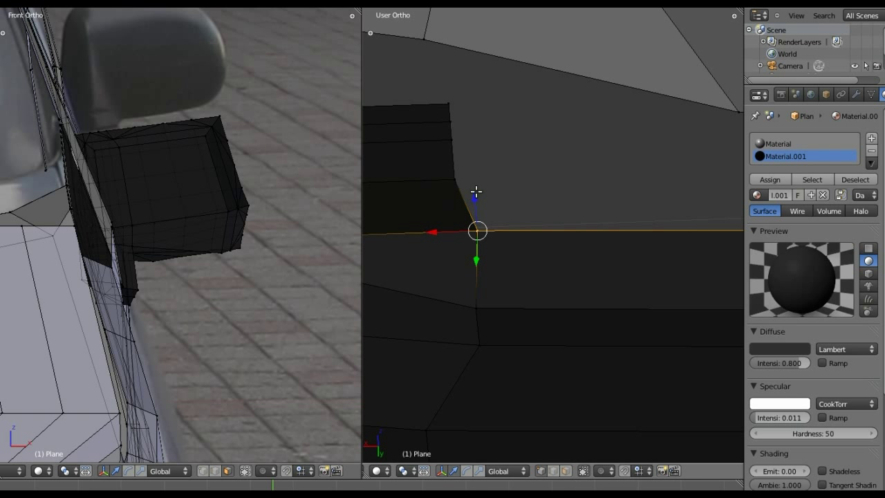
pyautogui.rightClick(468, 177)
pyautogui.press('g')
pyautogui.press('x')
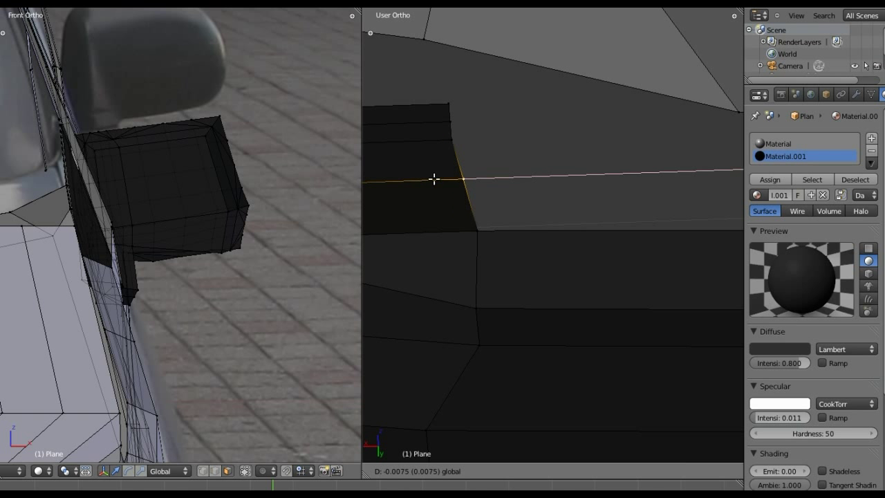
pyautogui.click(441, 172)
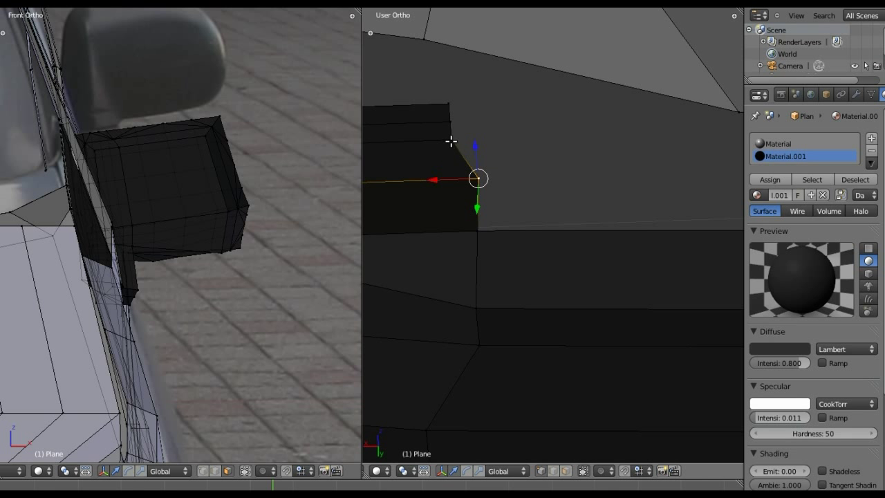
# Slide three top corner vertices of the strip along X, nudging them about -0.0242 units
pyautogui.rightClick(451, 141)
pyautogui.press('g')
pyautogui.press('x')
pyautogui.click(447, 128)
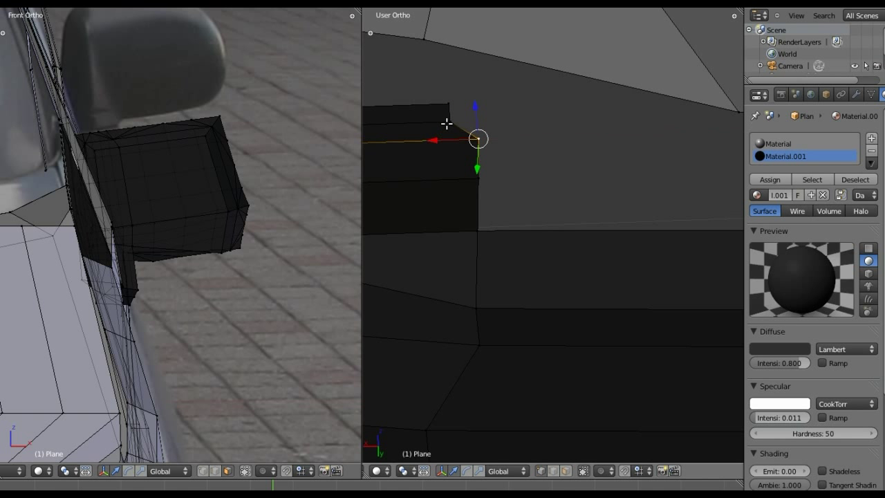
pyautogui.rightClick(446, 123)
pyautogui.press('g')
pyautogui.press('x')
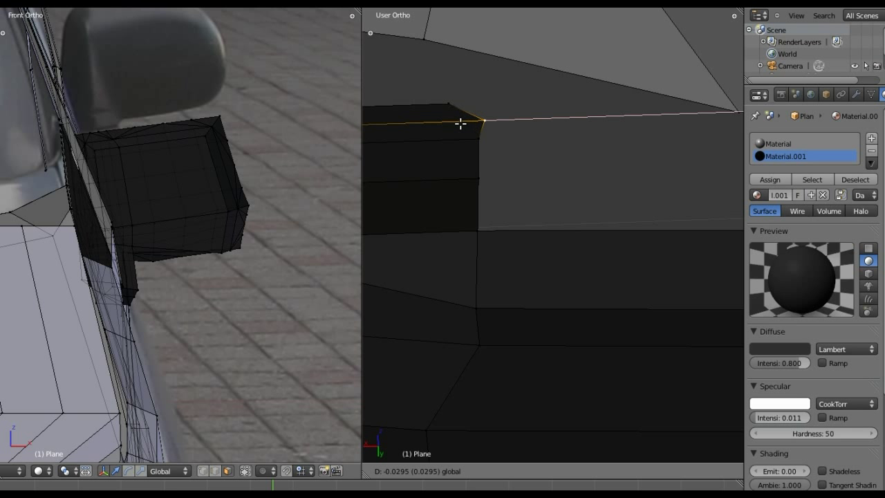
pyautogui.click(459, 115)
pyautogui.rightClick(450, 104)
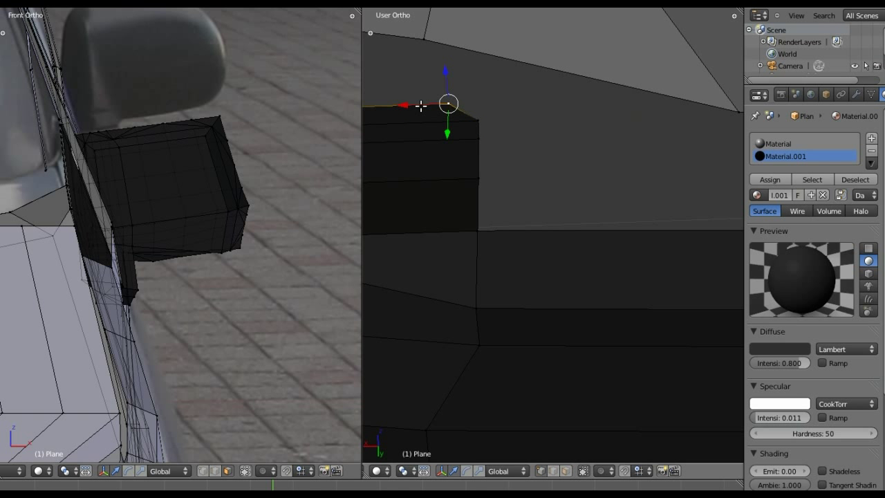
pyautogui.press('g')
pyautogui.press('x')
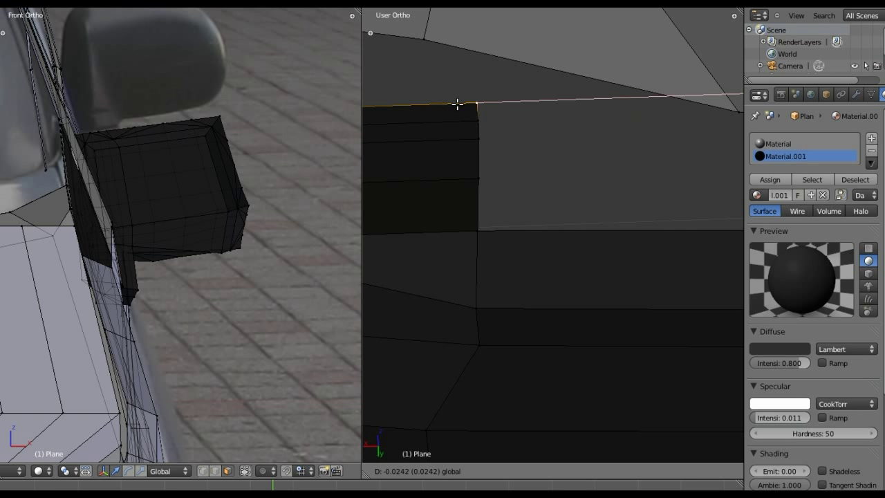
pyautogui.click(457, 103)
# Orbit and zoom to inspect the bumper corner from above
pyautogui.scroll(-4, 598, 139)
pyautogui.scroll(-4, 605, 186)
pyautogui.moveTo(614, 211)
pyautogui.mouseDown(button='middle')
pyautogui.moveTo(615, 223)
pyautogui.moveTo(533, 214)
pyautogui.moveTo(615, 184)
pyautogui.moveTo(612, 207)
pyautogui.moveTo(603, 195)
pyautogui.mouseUp(button='middle')
pyautogui.scroll(4, 508, 204)
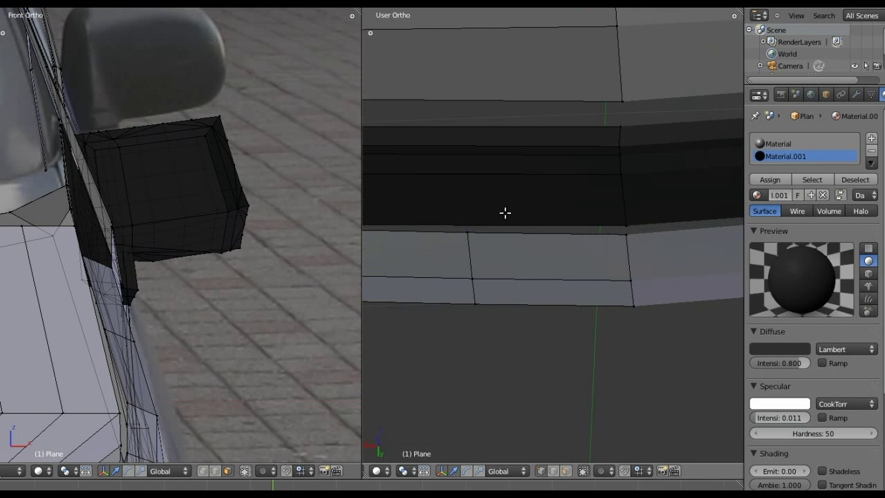
pyautogui.moveTo(506, 212)
pyautogui.keyDown('shift'); pyautogui.mouseDown(button='middle')
pyautogui.moveTo(667, 261)
pyautogui.moveTo(688, 253)
pyautogui.moveTo(539, 237)
pyautogui.moveTo(505, 246)
pyautogui.moveTo(545, 192)
pyautogui.mouseUp(button='middle'); pyautogui.keyUp('shift')
# Slide the selected bumper edge along X to its new position
pyautogui.press('g')
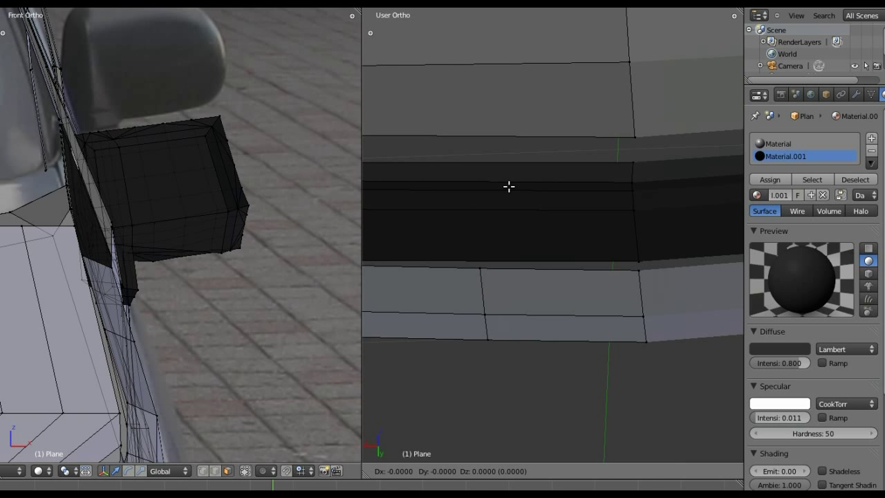
pyautogui.press('x')
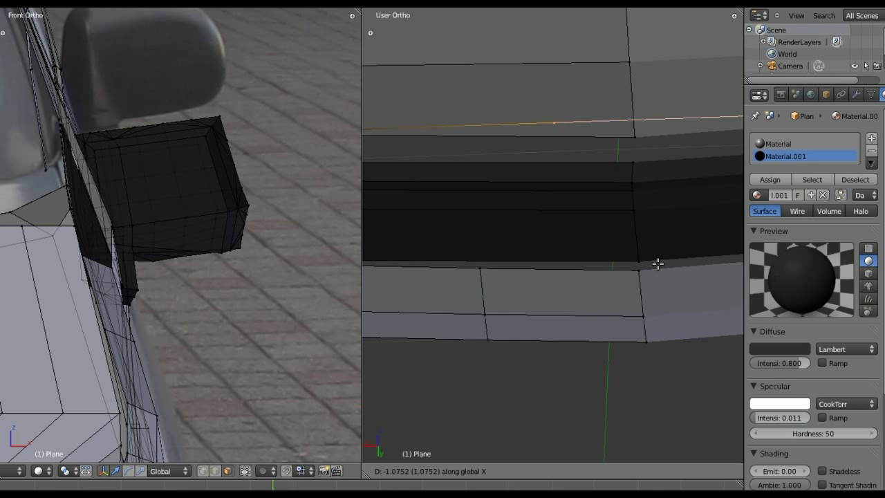
pyautogui.click(624, 264)
pyautogui.scroll(-3, 559, 257)
pyautogui.scroll(2, 528, 240)
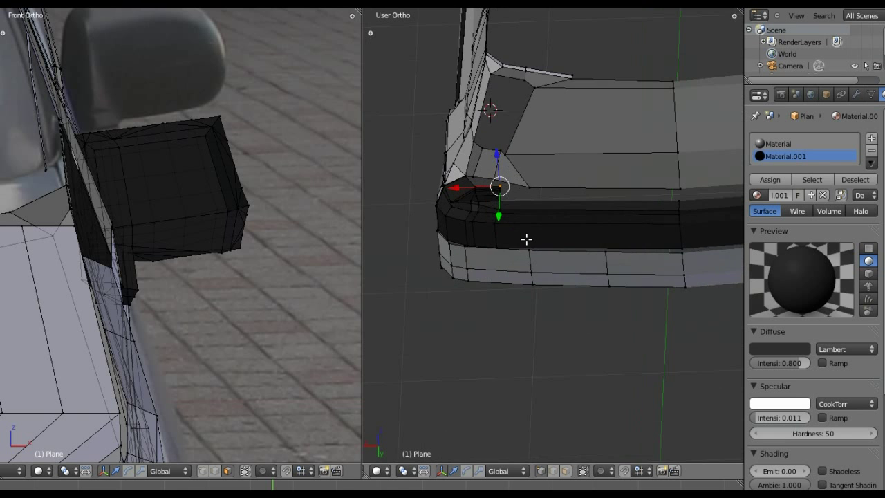
pyautogui.scroll(3, 493, 198)
pyautogui.scroll(2, 477, 191)
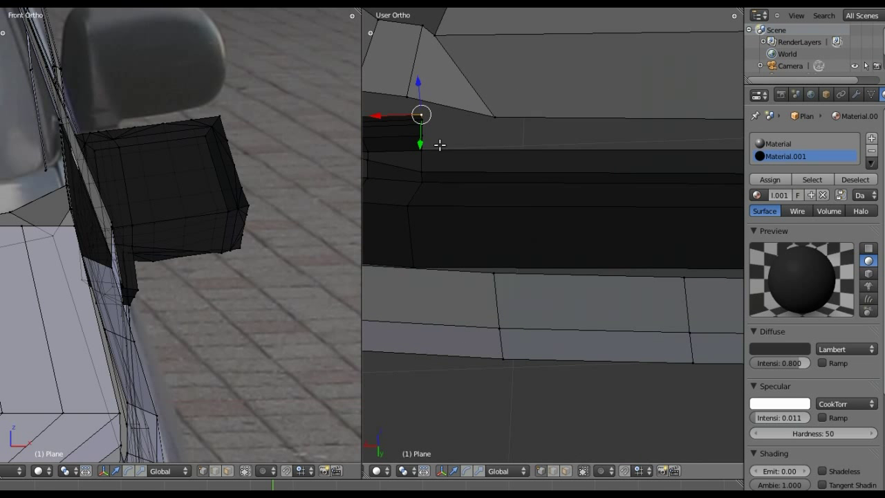
pyautogui.scroll(-3, 484, 183)
pyautogui.scroll(3, 472, 173)
pyautogui.scroll(1, 510, 210)
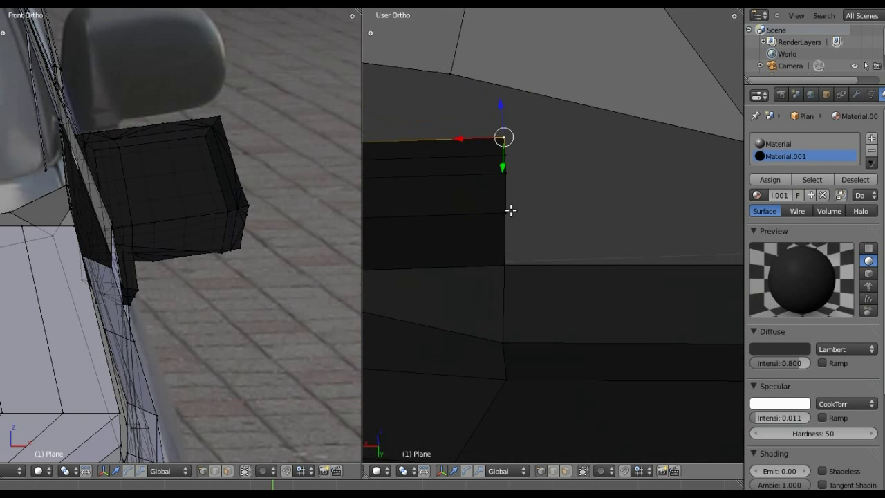
# Add three more bumper edge loops to the selection
pyautogui.keyDown('alt'); pyautogui.keyDown('shift'); pyautogui.rightClick(504, 174); pyautogui.keyUp('shift'); pyautogui.keyUp('alt')
pyautogui.keyDown('alt'); pyautogui.keyDown('shift'); pyautogui.rightClick(509, 211); pyautogui.keyUp('shift'); pyautogui.keyUp('alt')
pyautogui.keyDown('alt'); pyautogui.keyDown('shift'); pyautogui.rightClick(506, 262); pyautogui.keyUp('shift'); pyautogui.keyUp('alt')
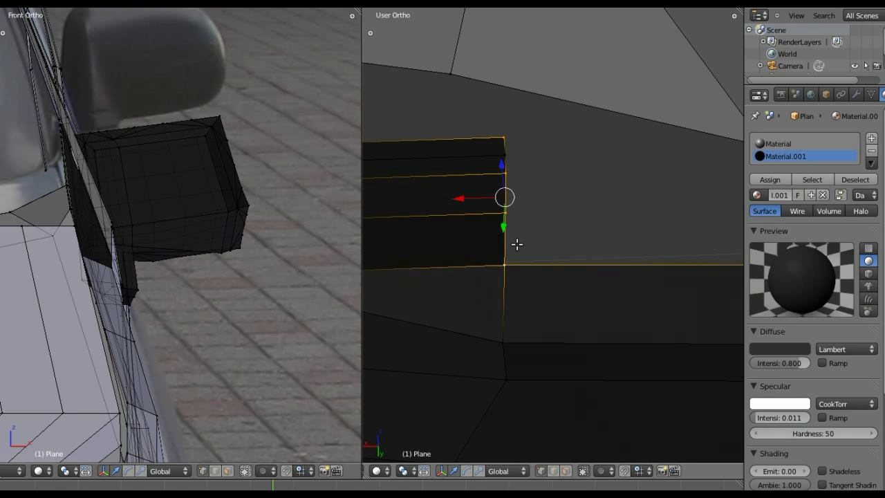
pyautogui.scroll(-2, 517, 244)
pyautogui.scroll(-2, 518, 245)
pyautogui.keyDown('shift'); pyautogui.moveTo(667, 267); pyautogui.dragTo(553, 250, button='middle'); pyautogui.keyUp('shift')
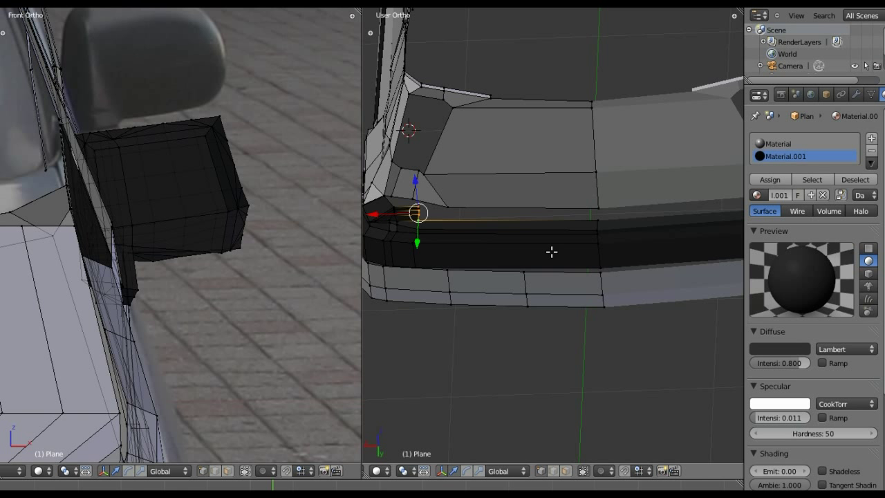
# Move the selected edge loops along X, then nudge them slightly along Y
pyautogui.press('g')
pyautogui.press('x')
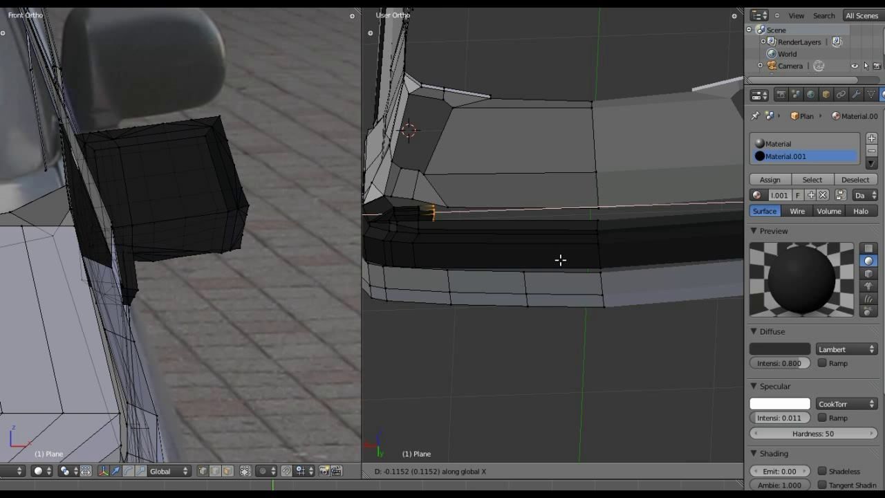
pyautogui.click(644, 200)
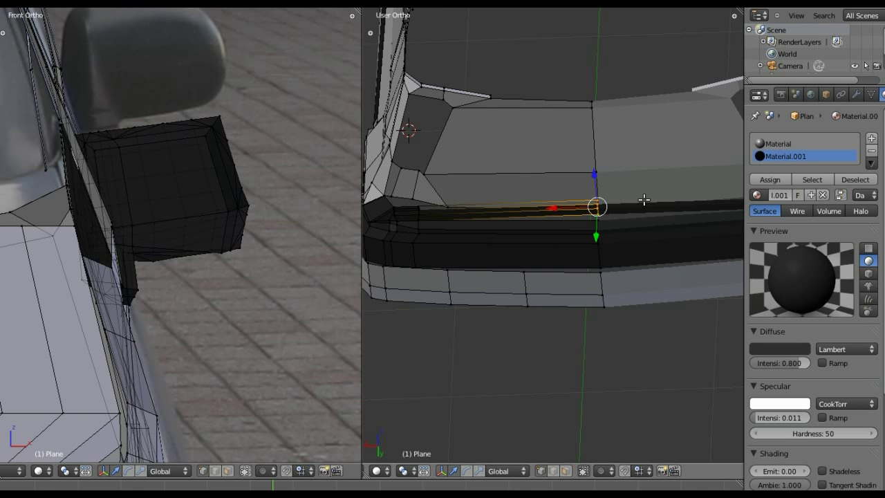
pyautogui.moveTo(596, 228); pyautogui.dragTo(594, 239)
pyautogui.scroll(3, 569, 223)
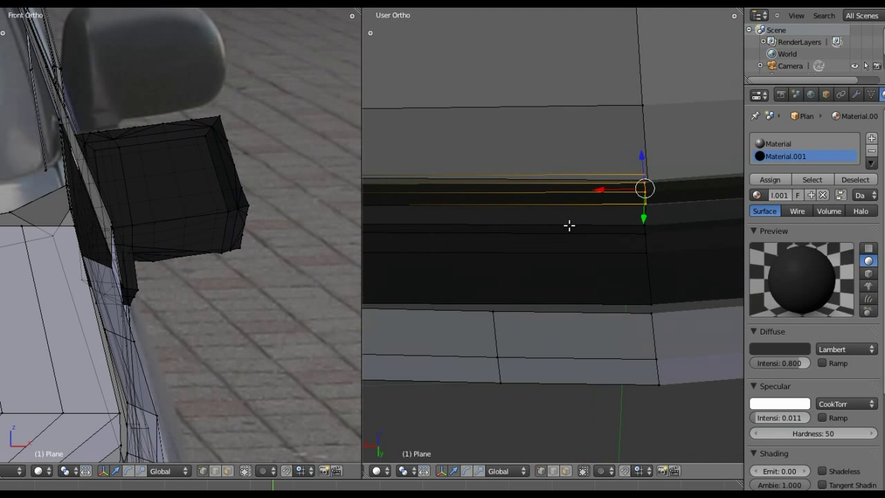
pyautogui.scroll(2, 587, 212)
pyautogui.scroll(-2, 674, 177)
pyautogui.scroll(-1, 657, 200)
# Cancel a trial edge-loop move and inspect the bumper corner from above
pyautogui.moveTo(484, 233); pyautogui.dragTo(689, 240, button='middle')
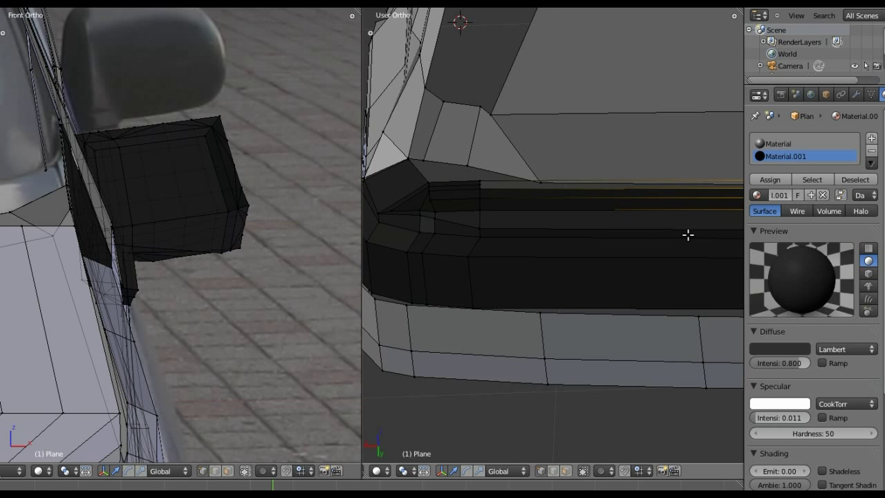
pyautogui.hotkey('ctrl', 'z')
pyautogui.press('Escape')
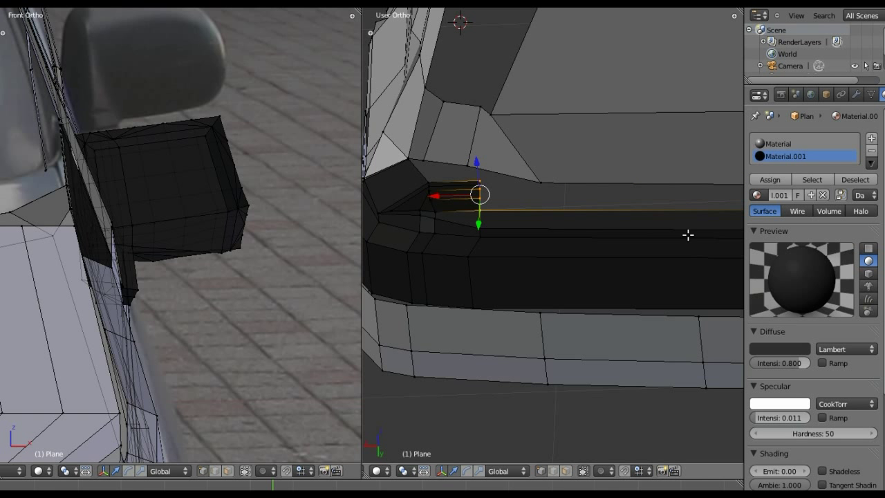
pyautogui.scroll(3, 466, 197)
pyautogui.keyDown('shift'); pyautogui.moveTo(403, 152); pyautogui.dragTo(496, 207, button='middle'); pyautogui.keyUp('shift')
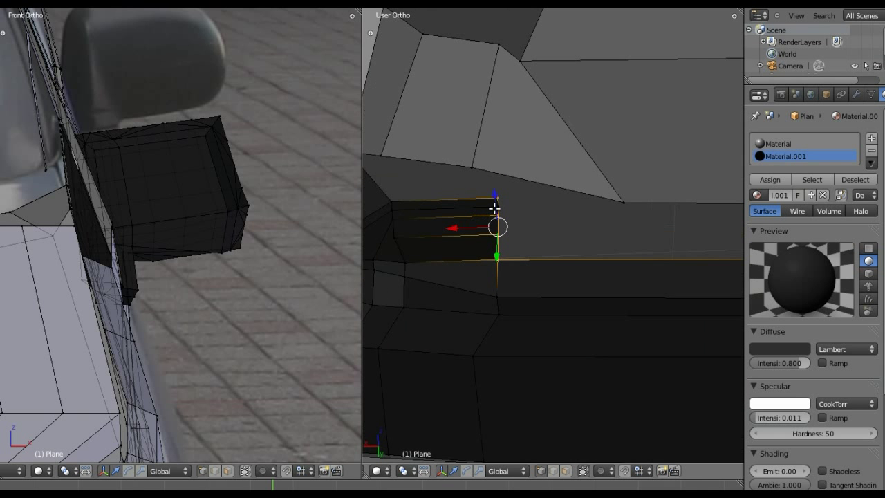
pyautogui.scroll(-2, 504, 215)
pyautogui.scroll(-2, 530, 211)
pyautogui.moveTo(602, 256)
pyautogui.mouseDown(button='middle')
pyautogui.moveTo(401, 196)
pyautogui.moveTo(463, 221)
pyautogui.mouseUp(button='middle')
# Slide the short bumper-corner edge about 0.0229 units and nudge it along Y
pyautogui.press('g')
pyautogui.press('g')
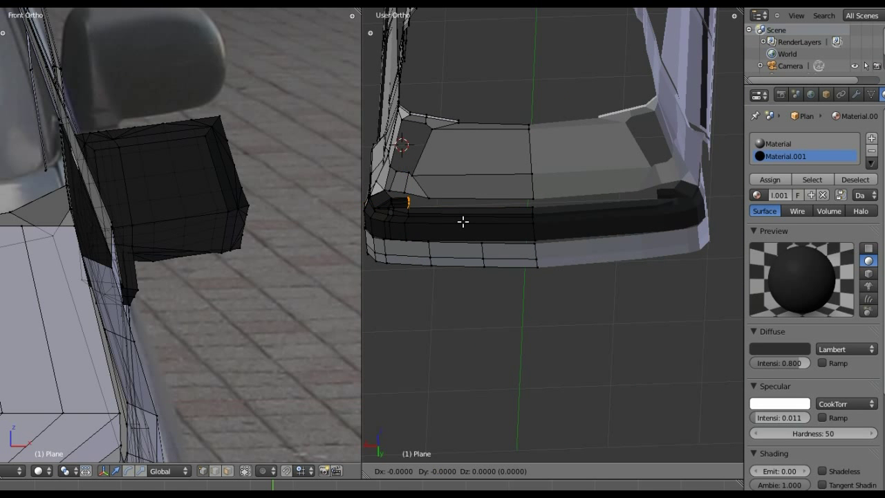
pyautogui.click(644, 228)
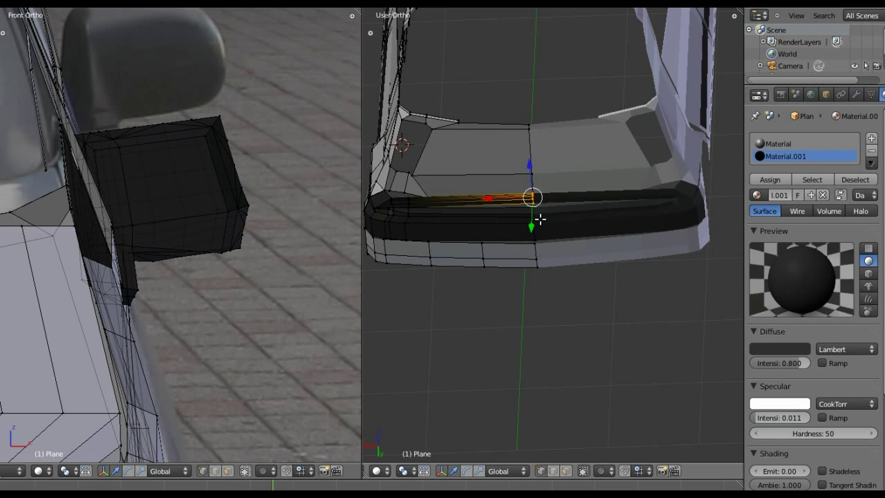
pyautogui.moveTo(533, 226); pyautogui.dragTo(535, 229)
pyautogui.scroll(2, 533, 208)
pyautogui.scroll(2, 560, 199)
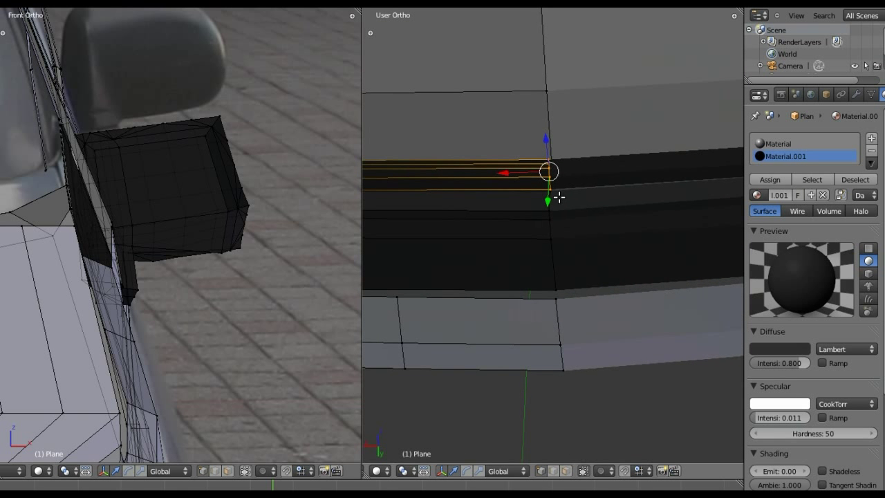
pyautogui.scroll(4, 575, 196)
pyautogui.scroll(3, 577, 103)
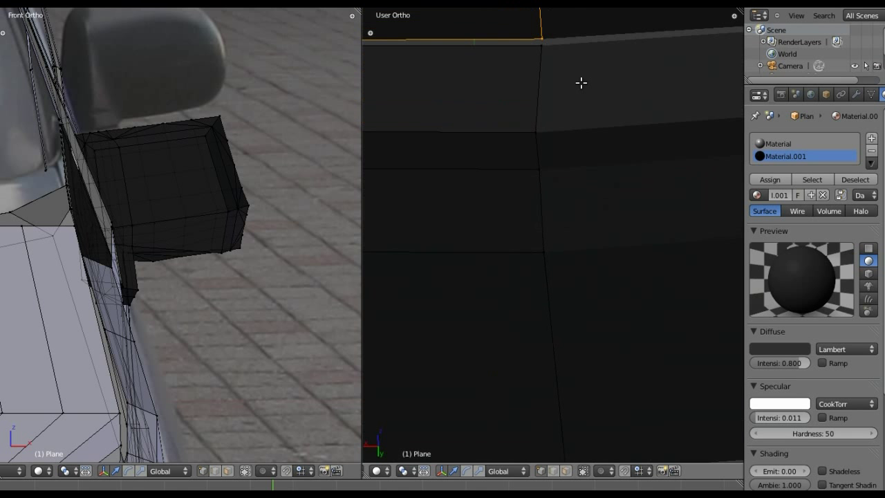
pyautogui.scroll(-4, 581, 139)
pyautogui.keyDown('shift'); pyautogui.moveTo(580, 195); pyautogui.dragTo(575, 224, button='middle'); pyautogui.keyUp('shift')
# Merge the corner vertices at the last selected bottom vertex
pyautogui.rightClick(538, 195)
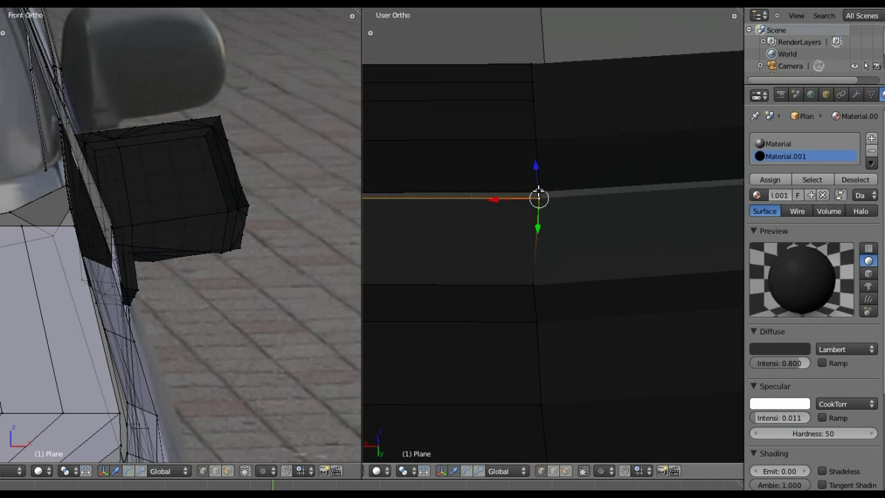
pyautogui.hotkey('alt', 'm')
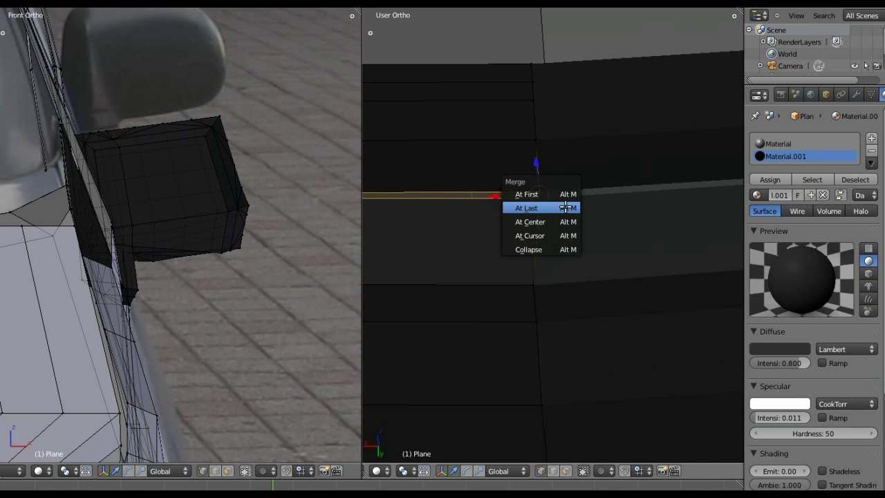
pyautogui.click(566, 207)
pyautogui.scroll(-2, 565, 207)
pyautogui.scroll(-2, 562, 218)
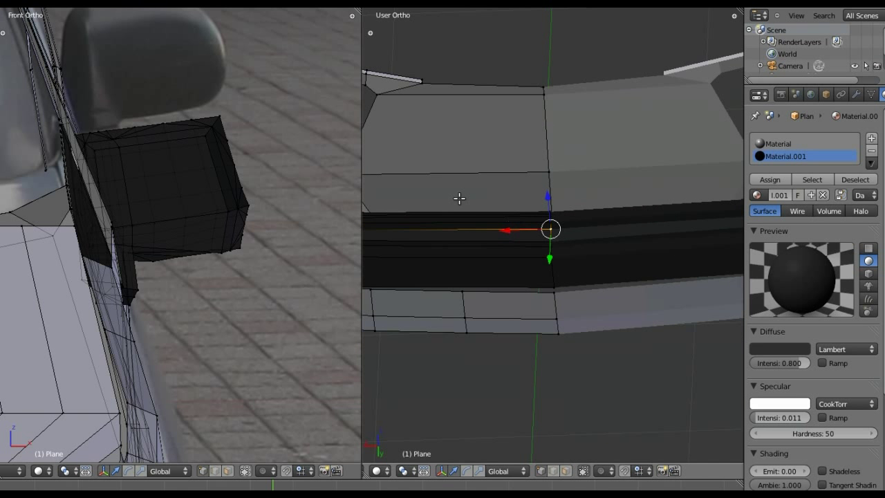
pyautogui.keyDown('shift'); pyautogui.moveTo(459, 199); pyautogui.dragTo(636, 210, button='middle'); pyautogui.keyUp('shift')
pyautogui.scroll(1, 497, 273)
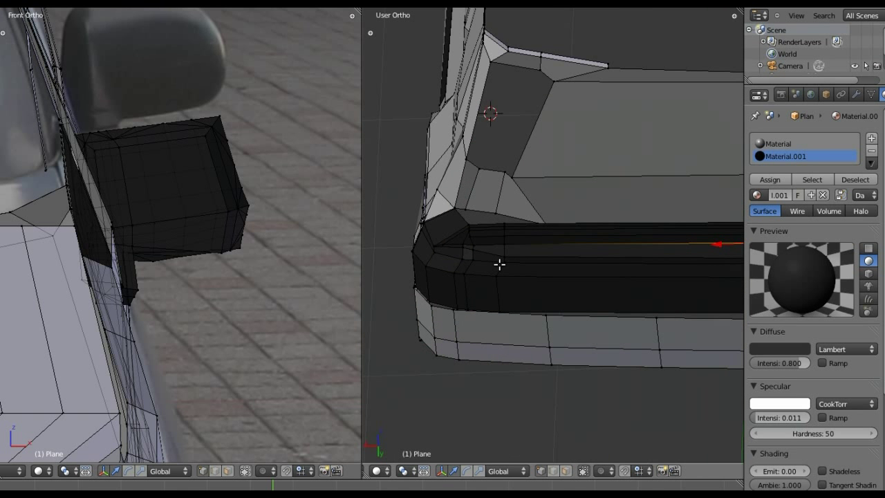
pyautogui.scroll(2, 499, 264)
pyautogui.moveTo(498, 263)
pyautogui.mouseDown(button='middle')
pyautogui.moveTo(596, 265)
pyautogui.moveTo(582, 272)
pyautogui.mouseUp(button='middle')
pyautogui.scroll(3, 579, 268)
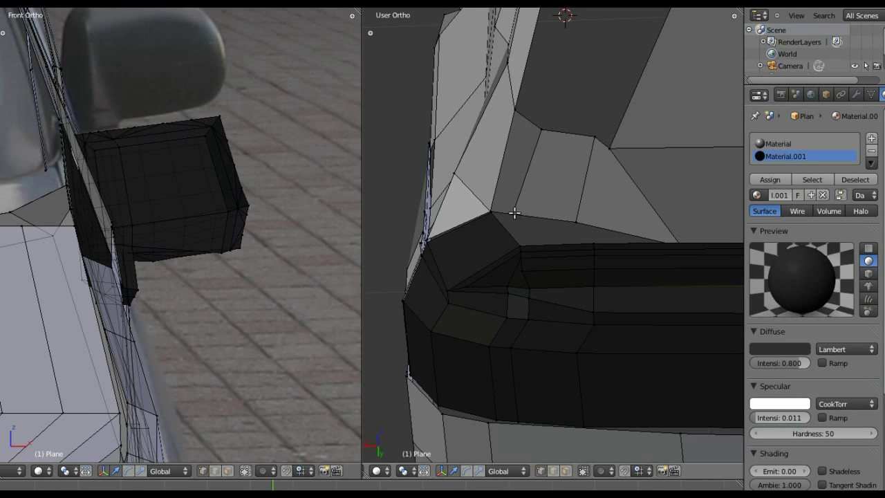
# Adjust the heights of two vertices above the bumper corner along Z
pyautogui.rightClick(514, 213)
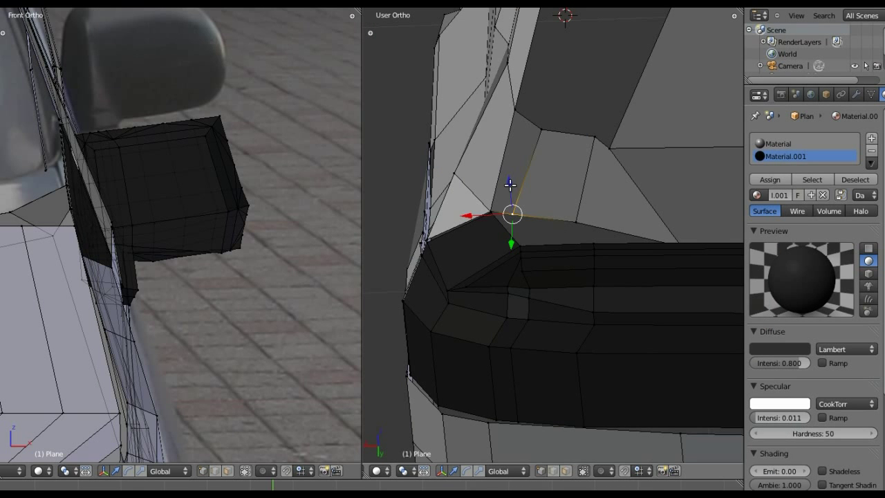
pyautogui.press('g')
pyautogui.press('z')
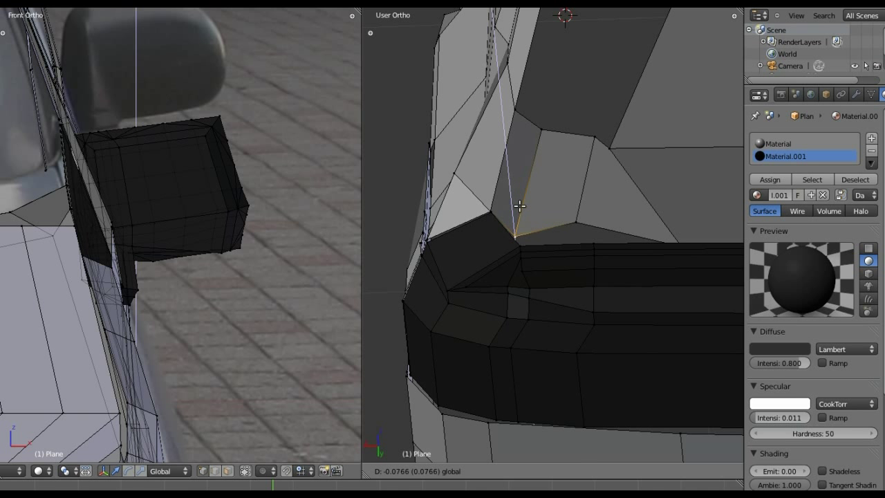
pyautogui.click(518, 207)
pyautogui.rightClick(576, 221)
pyautogui.press('g')
pyautogui.press('z')
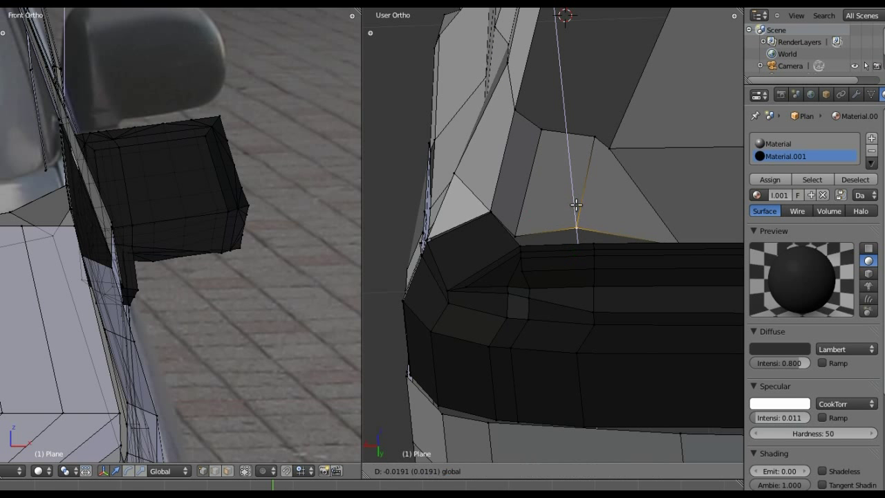
pyautogui.click(578, 213)
# From below, slide two lower rear-corner vertices along Y
pyautogui.moveTo(578, 213)
pyautogui.mouseDown(button='middle')
pyautogui.moveTo(589, 185)
pyautogui.moveTo(569, 321)
pyautogui.moveTo(544, 304)
pyautogui.mouseUp(button='middle')
pyautogui.press('g')
pyautogui.press('y')
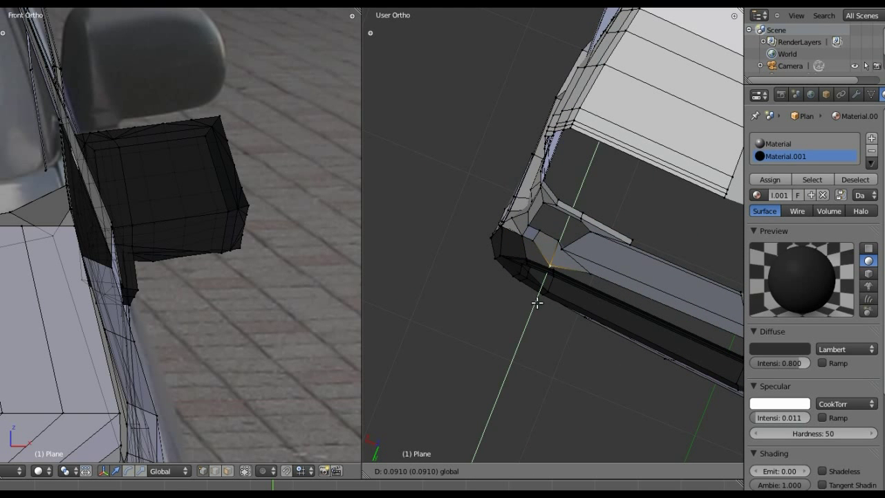
pyautogui.click(536, 302)
pyautogui.rightClick(527, 242)
pyautogui.press('g')
pyautogui.press('y')
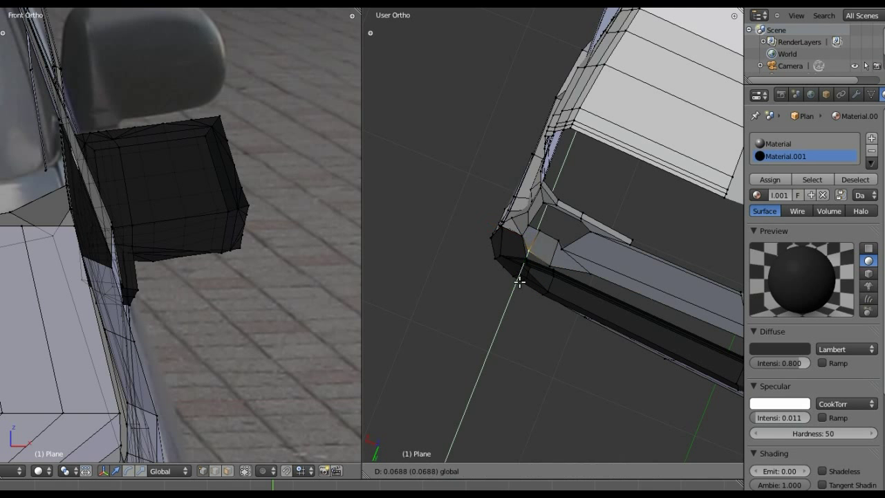
pyautogui.click(523, 257)
pyautogui.moveTo(523, 257)
pyautogui.mouseDown(button='middle')
pyautogui.moveTo(585, 281)
pyautogui.moveTo(683, 287)
pyautogui.moveTo(675, 277)
pyautogui.mouseUp(button='middle')
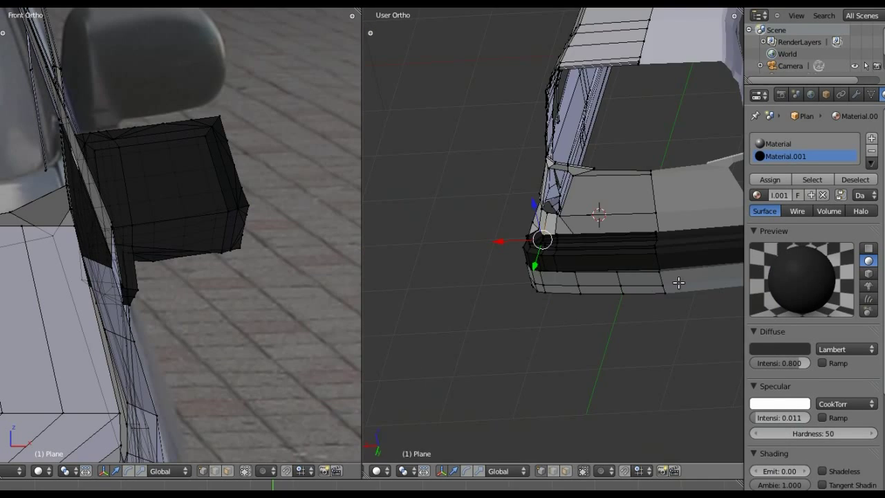
pyautogui.moveTo(593, 207)
pyautogui.mouseDown(button='middle')
pyautogui.moveTo(643, 385)
pyautogui.moveTo(530, 336)
pyautogui.moveTo(486, 385)
pyautogui.moveTo(490, 404)
pyautogui.mouseUp(button='middle')
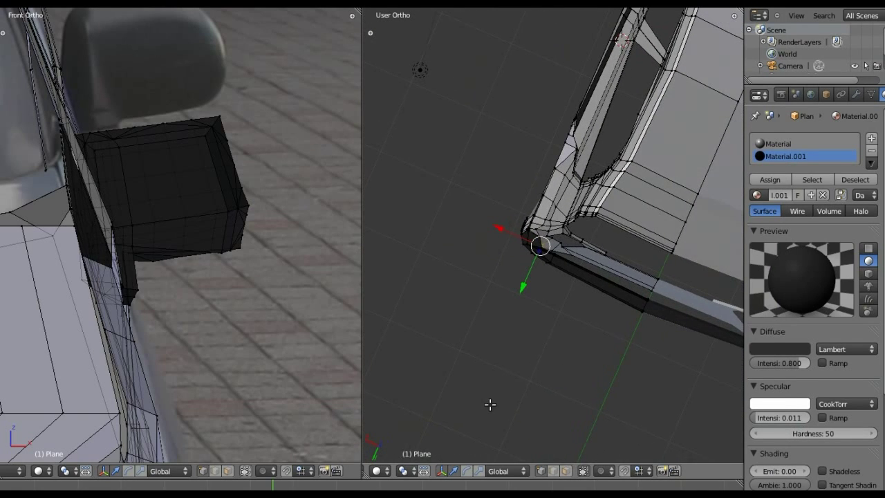
# Slide another lower-corner vertex and the bottom edge along Y into place
pyautogui.rightClick(571, 256)
pyautogui.press('g')
pyautogui.press('y')
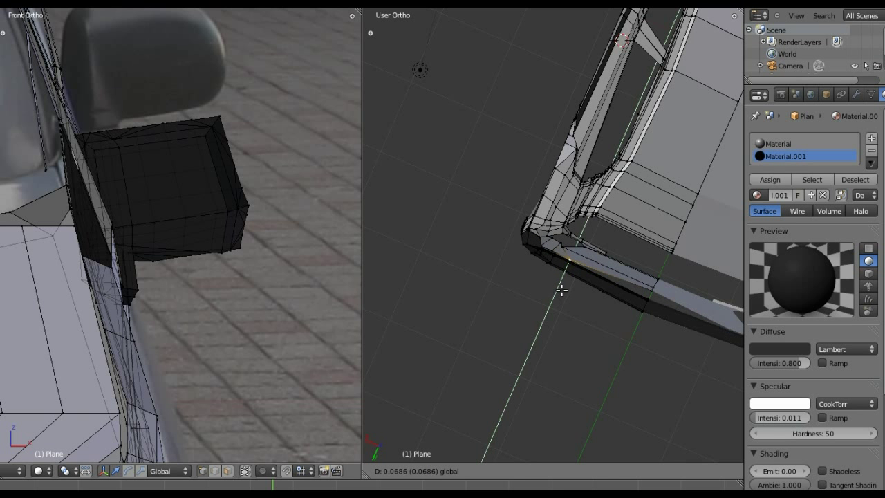
pyautogui.click(562, 293)
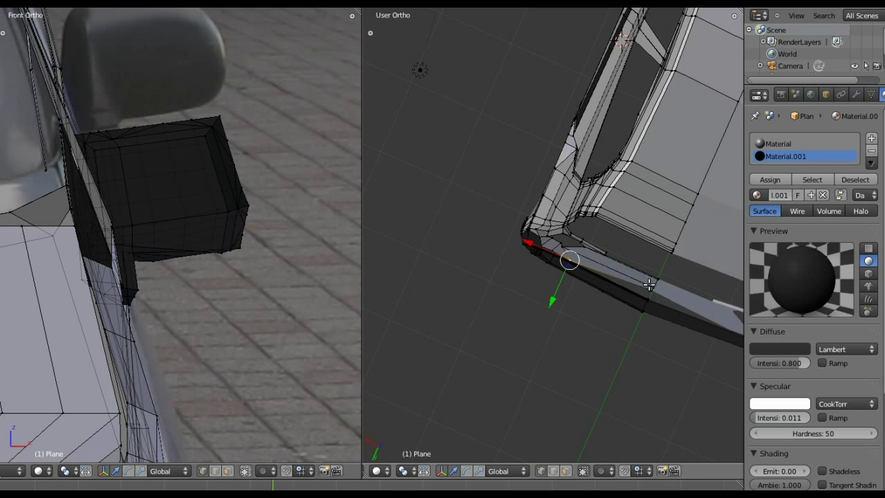
pyautogui.rightClick(650, 290)
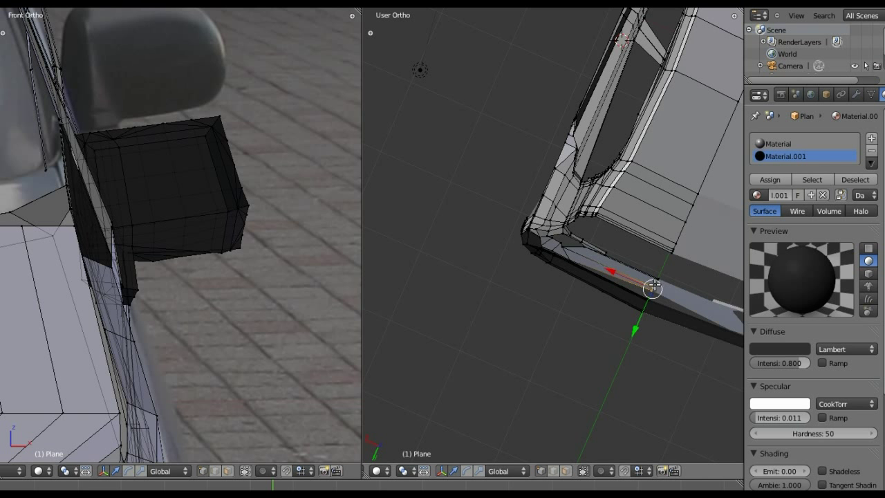
pyautogui.keyDown('shift'); pyautogui.rightClick(666, 275); pyautogui.keyUp('shift')
pyautogui.moveTo(644, 316); pyautogui.dragTo(641, 328)
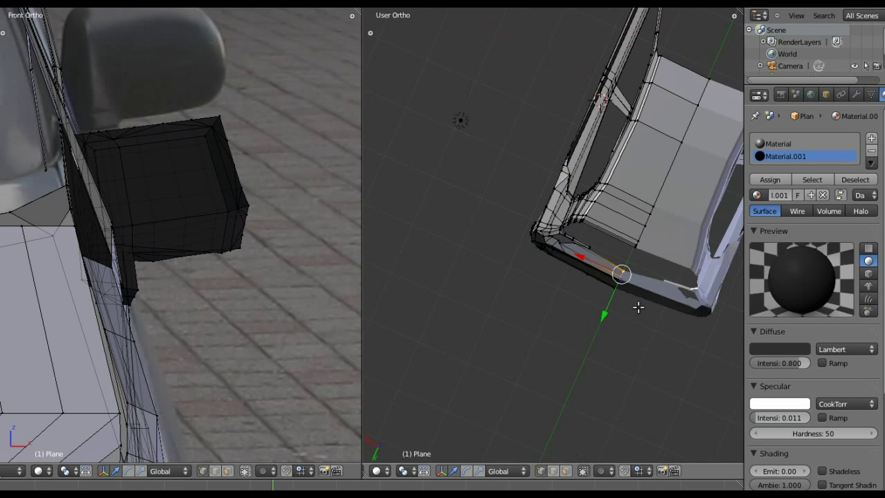
pyautogui.moveTo(638, 306)
pyautogui.mouseDown(button='middle')
pyautogui.moveTo(529, 126)
pyautogui.moveTo(647, 255)
pyautogui.moveTo(524, 245)
pyautogui.mouseUp(button='middle')
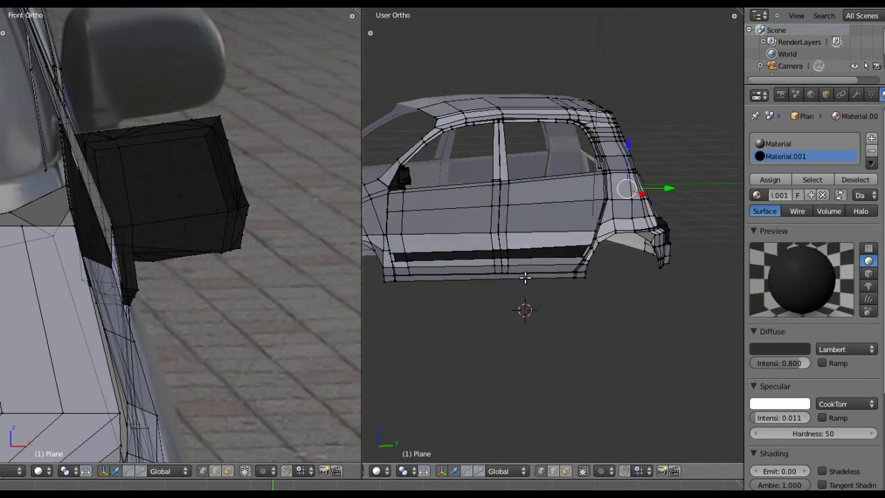
# In Right Ortho view, move the window's upper corner vertex onto the photo's frame
pyautogui.scroll(5, 514, 243)
pyautogui.moveTo(622, 228)
pyautogui.mouseDown(button='middle')
pyautogui.moveTo(523, 435)
pyautogui.moveTo(514, 381)
pyautogui.mouseUp(button='middle')
pyautogui.moveTo(615, 298)
pyautogui.mouseDown(button='middle')
pyautogui.moveTo(638, 259)
pyautogui.moveTo(611, 278)
pyautogui.moveTo(621, 275)
pyautogui.mouseUp(button='middle')
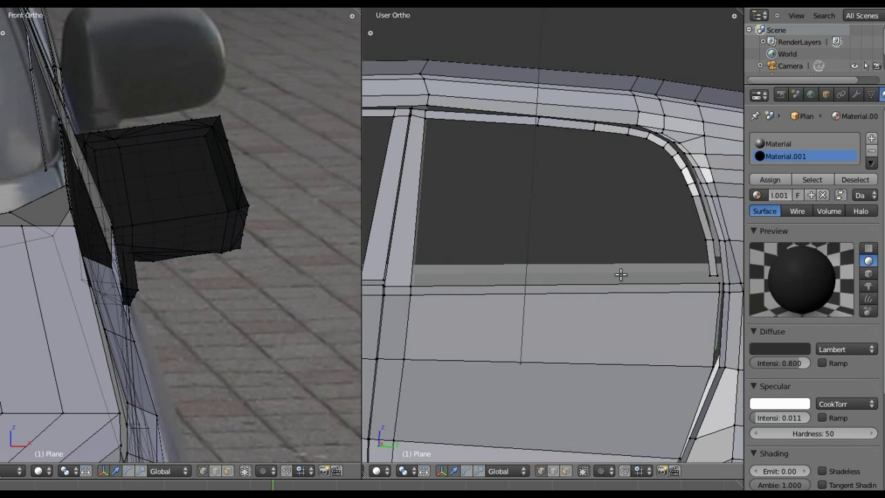
pyautogui.press('KP_3')
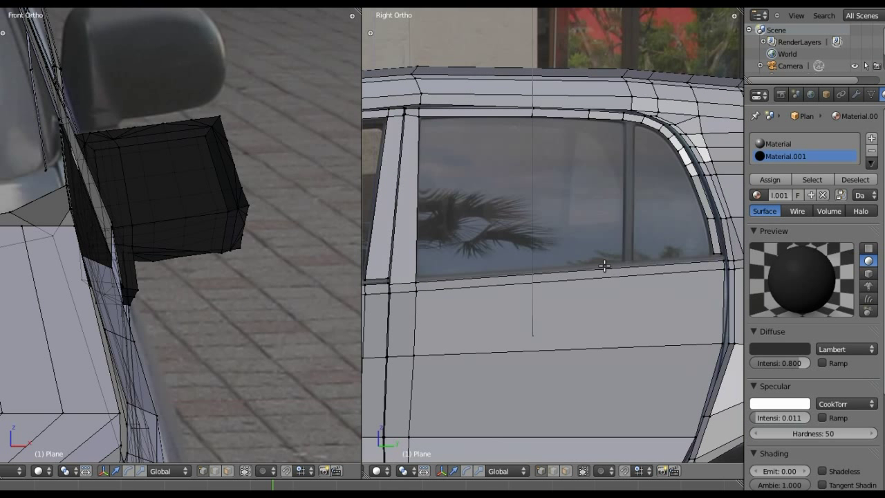
pyautogui.keyDown('shift'); pyautogui.moveTo(572, 268); pyautogui.dragTo(579, 278, button='middle'); pyautogui.keyUp('shift')
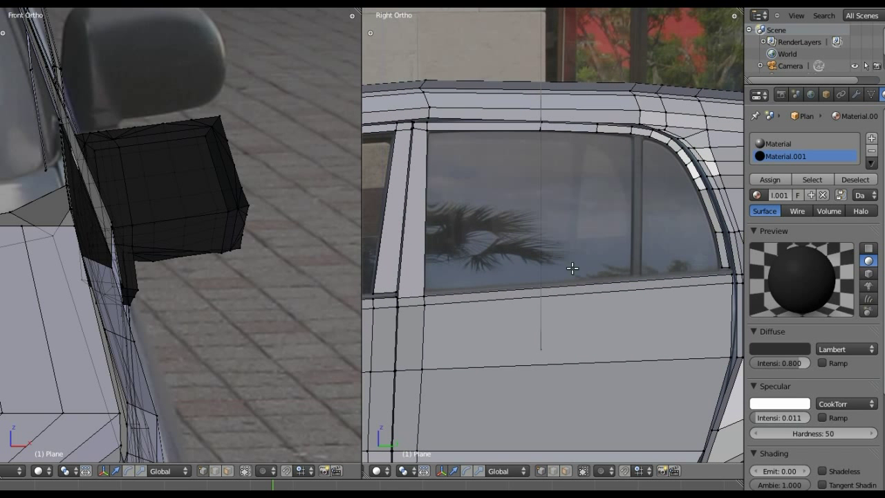
pyautogui.rightClick(652, 134)
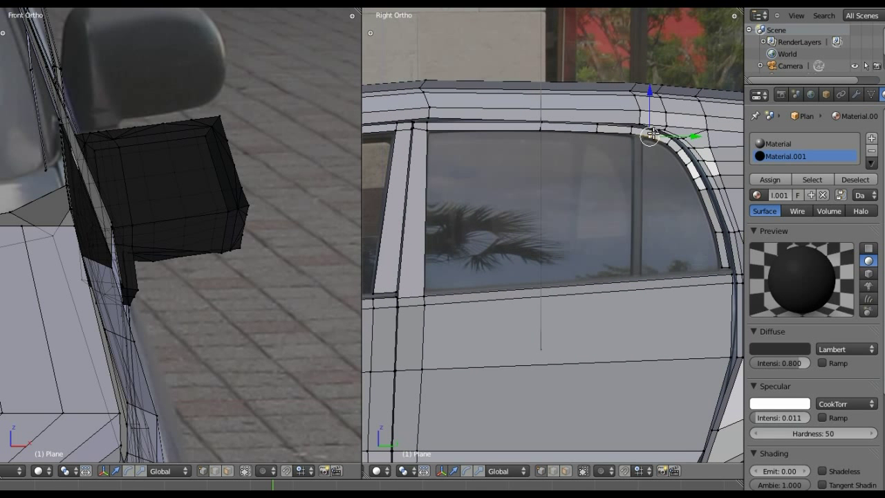
pyautogui.rightClick(654, 130)
pyautogui.moveTo(690, 132); pyautogui.dragTo(650, 108)
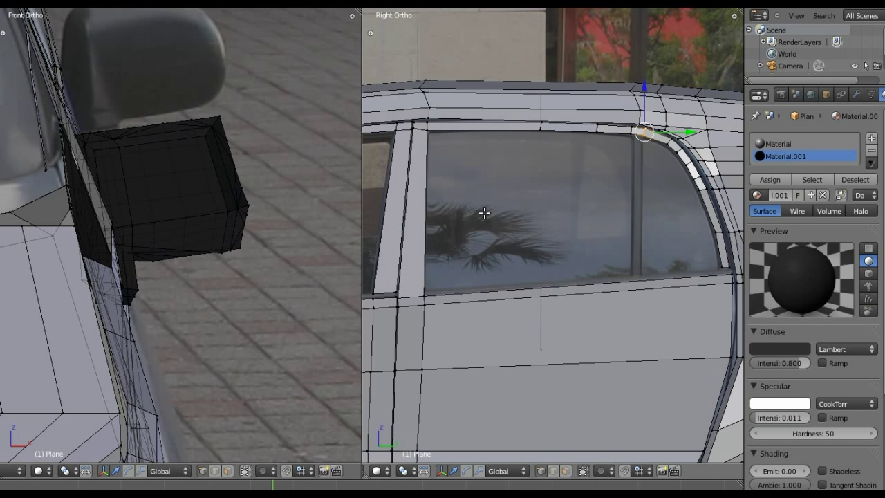
pyautogui.keyDown('shift'); pyautogui.moveTo(484, 214); pyautogui.dragTo(500, 213, button='middle'); pyautogui.keyUp('shift')
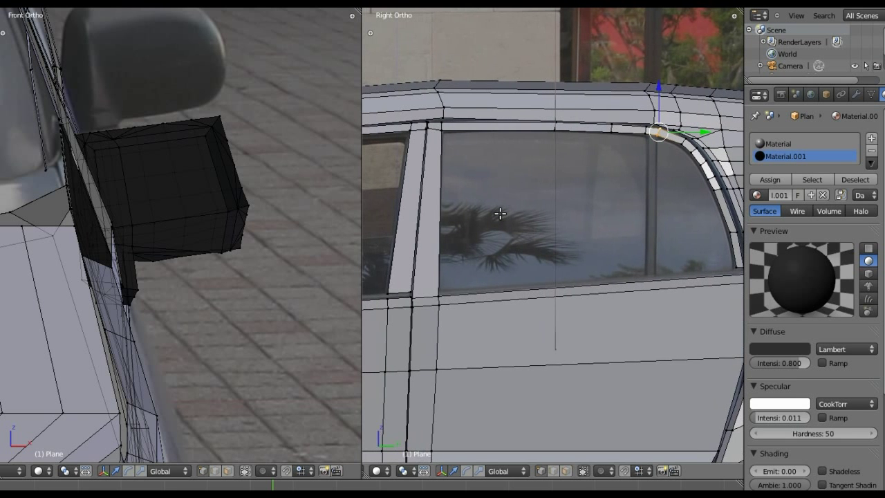
# Select the vertices along the window top and its lower-left corner
pyautogui.rightClick(648, 134)
pyautogui.rightClick(611, 135)
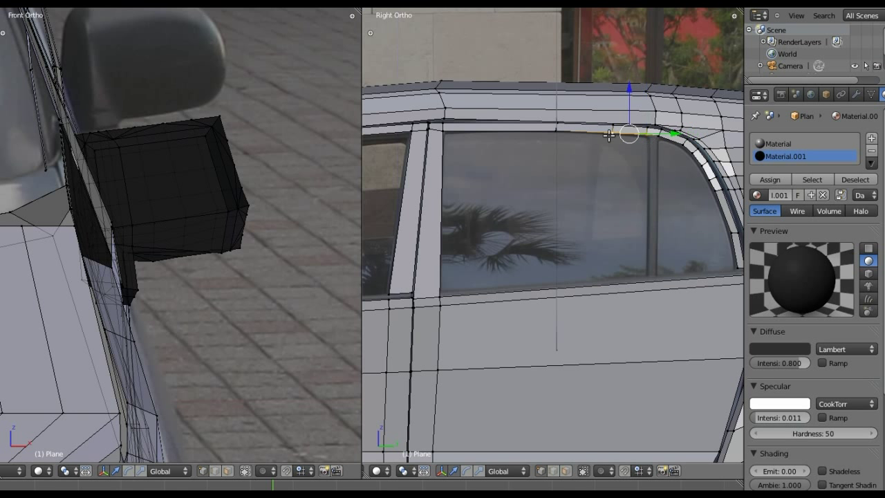
pyautogui.keyDown('shift'); pyautogui.rightClick(552, 130); pyautogui.keyUp('shift')
pyautogui.keyDown('shift'); pyautogui.rightClick(445, 132); pyautogui.keyUp('shift')
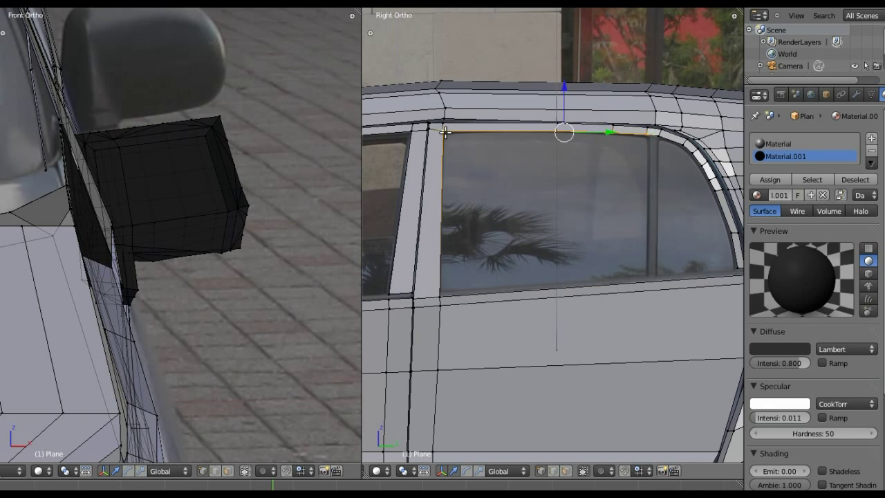
pyautogui.rightClick(438, 295)
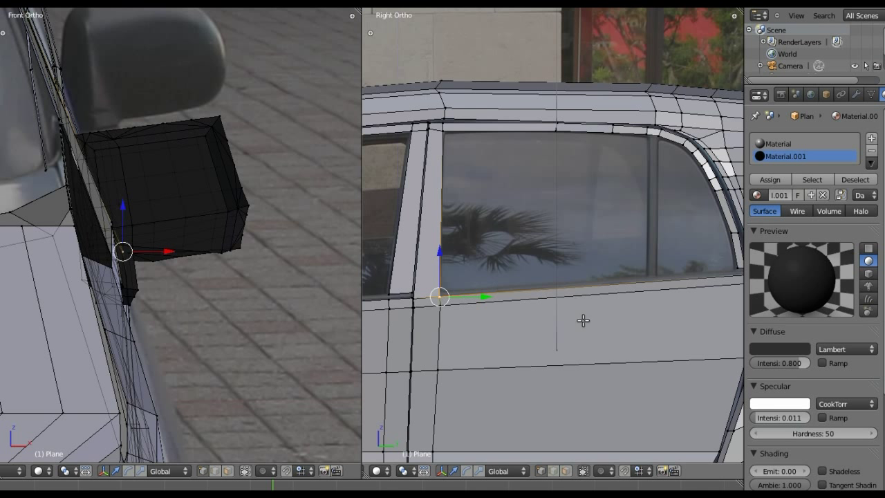
# Add a new loop cut across the rear door
pyautogui.hotkey('ctrl', 'r')
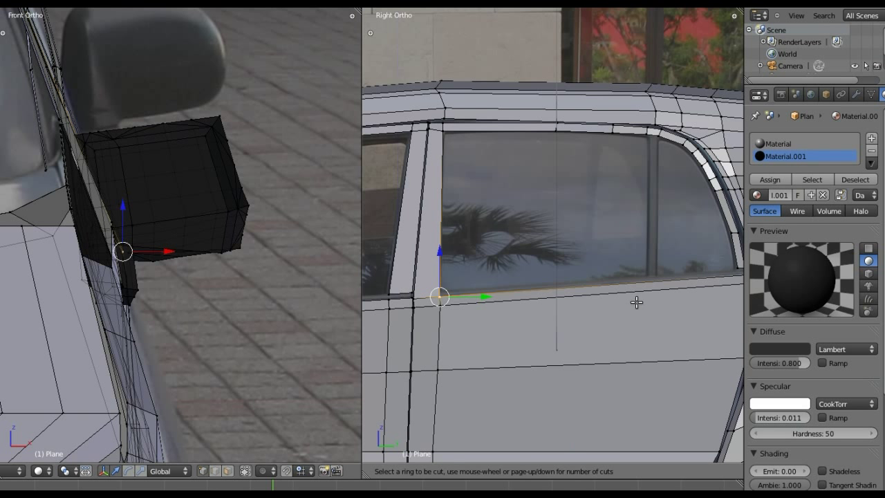
pyautogui.click(596, 298)
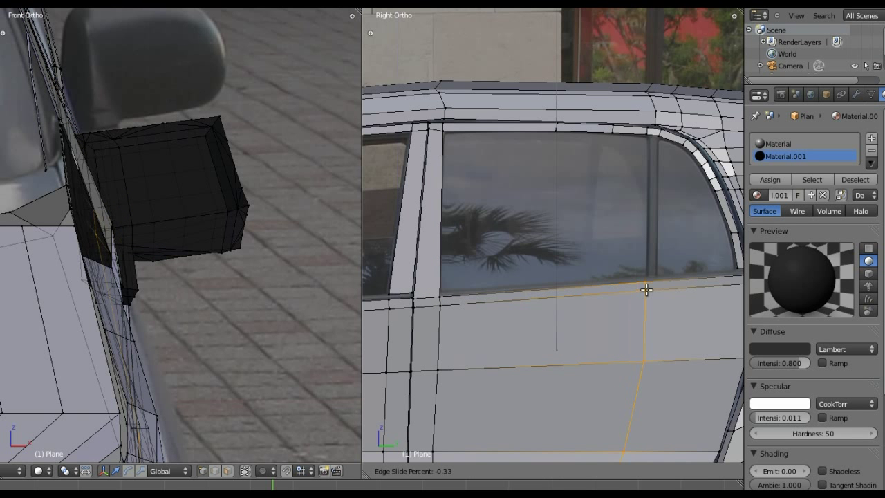
pyautogui.click(647, 290)
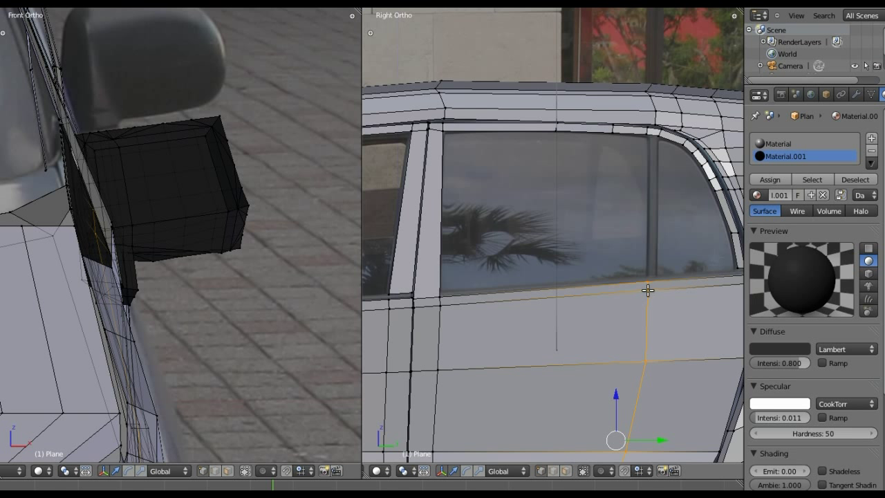
# Select the window's bottom edge and lower it vertically to the sill line
pyautogui.rightClick(648, 280)
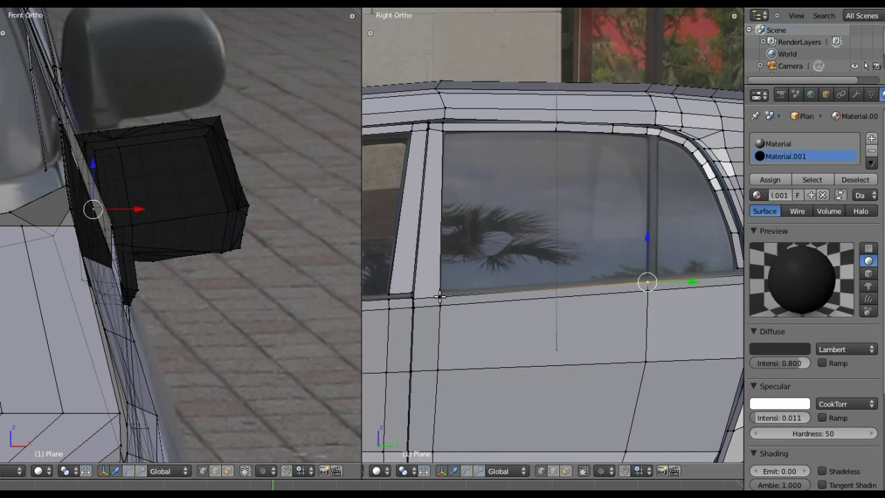
pyautogui.keyDown('shift'); pyautogui.rightClick(439, 296); pyautogui.keyUp('shift')
pyautogui.press('g')
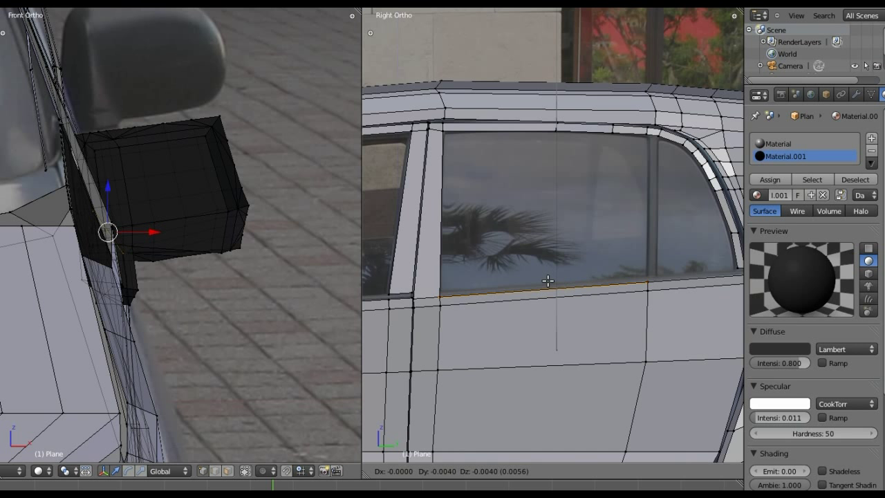
pyautogui.click(547, 280)
pyautogui.press('g')
pyautogui.press('z')
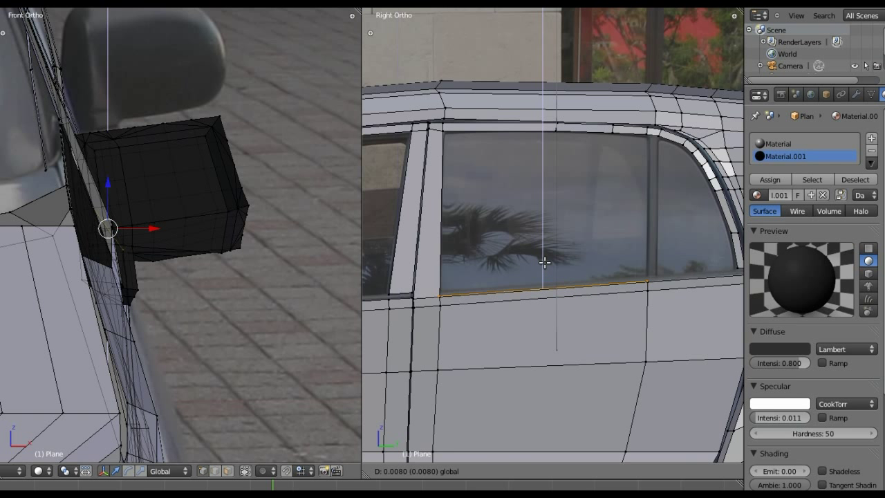
pyautogui.click(545, 262)
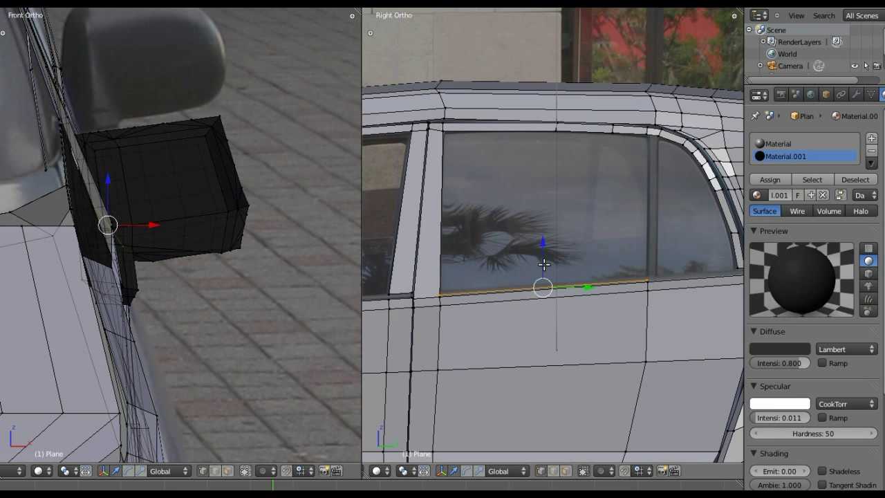
pyautogui.press('g')
pyautogui.hotkey('shift', 'z')
pyautogui.hotkey('shift', 'z')
# Extrude the window's bottom edge straight up along Z to the top frame
pyautogui.press('Escape')
pyautogui.press('e')
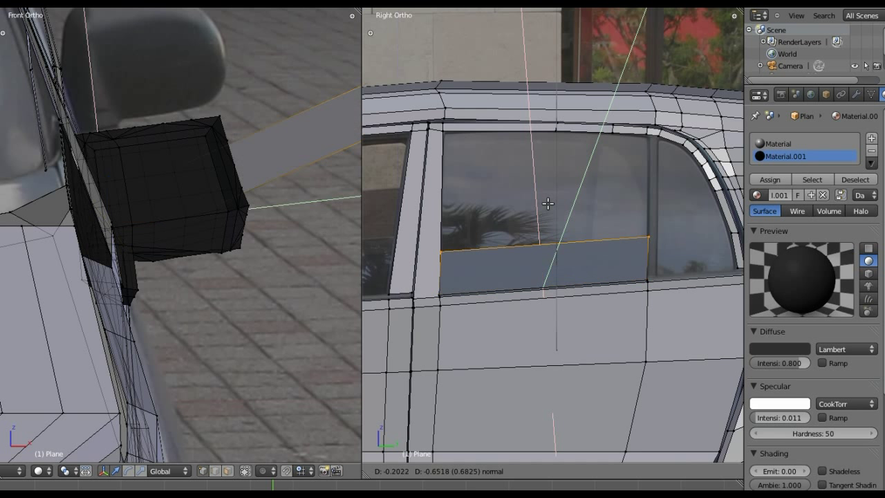
pyautogui.press('z')
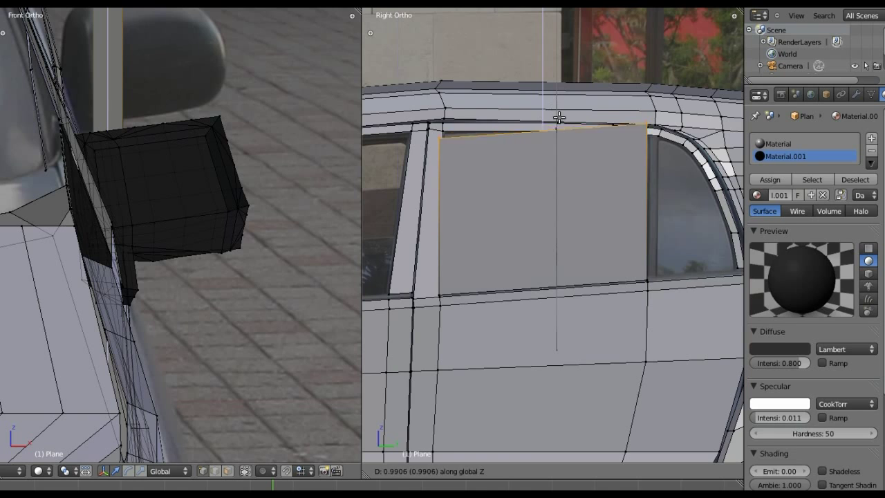
pyautogui.click(565, 122)
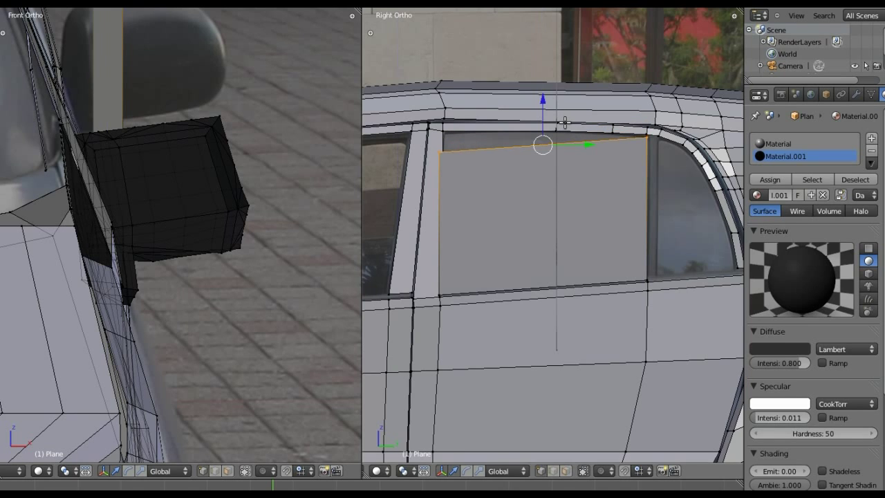
pyautogui.moveTo(623, 148)
pyautogui.mouseDown(button='middle')
pyautogui.moveTo(559, 218)
pyautogui.moveTo(559, 300)
pyautogui.mouseUp(button='middle')
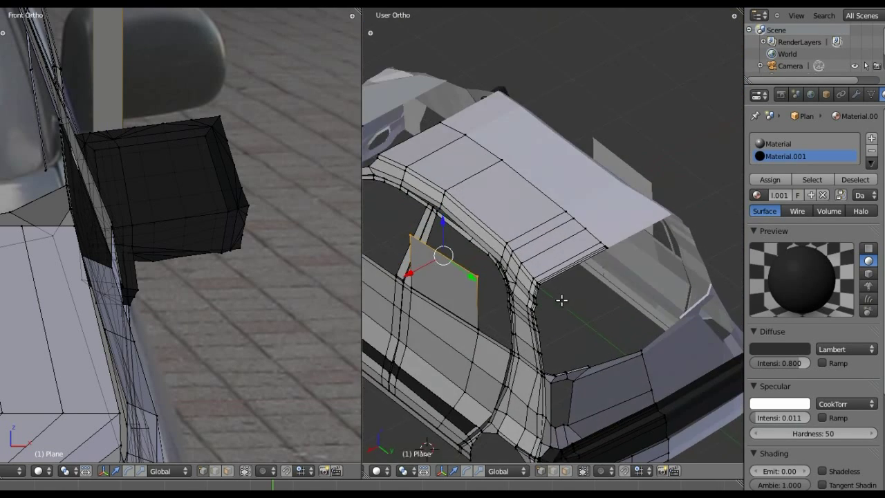
pyautogui.scroll(3, 567, 346)
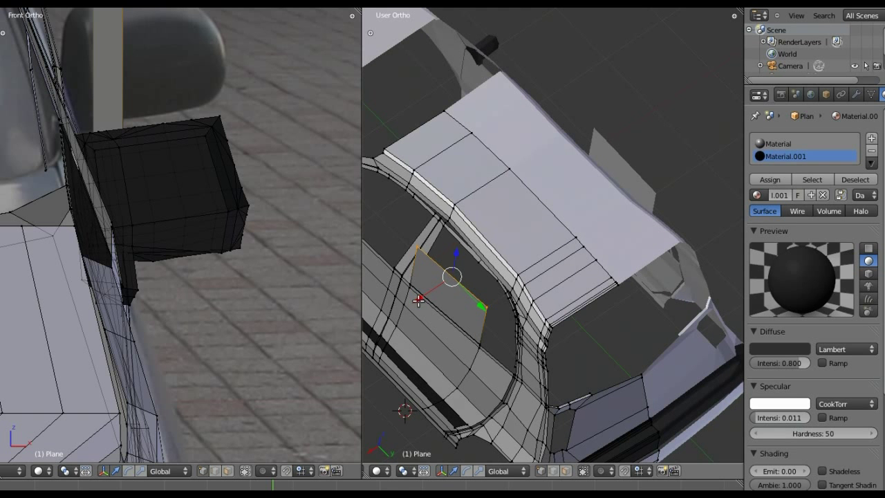
# Push the new window pane slightly inward and inspect it
pyautogui.press('e')
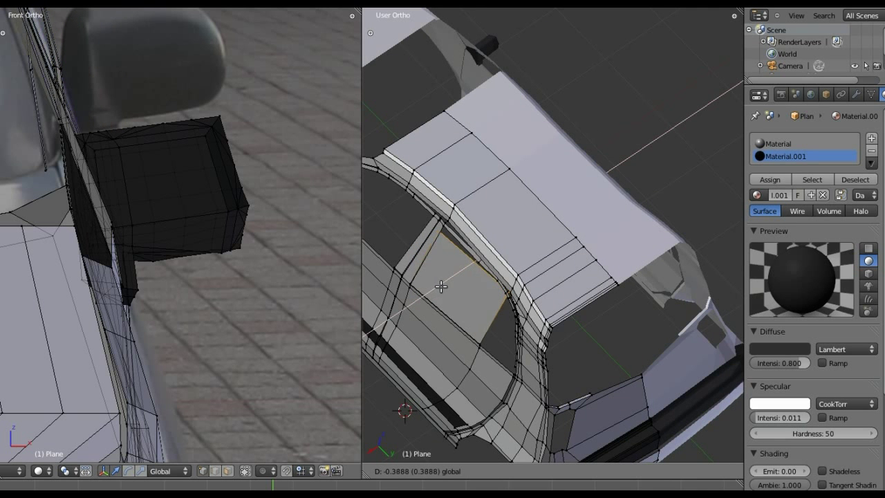
pyautogui.click(441, 285)
pyautogui.moveTo(439, 287)
pyautogui.mouseDown(button='middle')
pyautogui.moveTo(436, 235)
pyautogui.moveTo(559, 260)
pyautogui.moveTo(567, 414)
pyautogui.moveTo(569, 366)
pyautogui.moveTo(547, 268)
pyautogui.moveTo(550, 274)
pyautogui.mouseUp(button='middle')
pyautogui.scroll(5, 559, 261)
pyautogui.scroll(-5, 560, 348)
pyautogui.scroll(3, 633, 275)
pyautogui.moveTo(631, 292)
pyautogui.mouseDown(button='middle')
pyautogui.moveTo(614, 276)
pyautogui.moveTo(690, 245)
pyautogui.moveTo(696, 287)
pyautogui.mouseUp(button='middle')
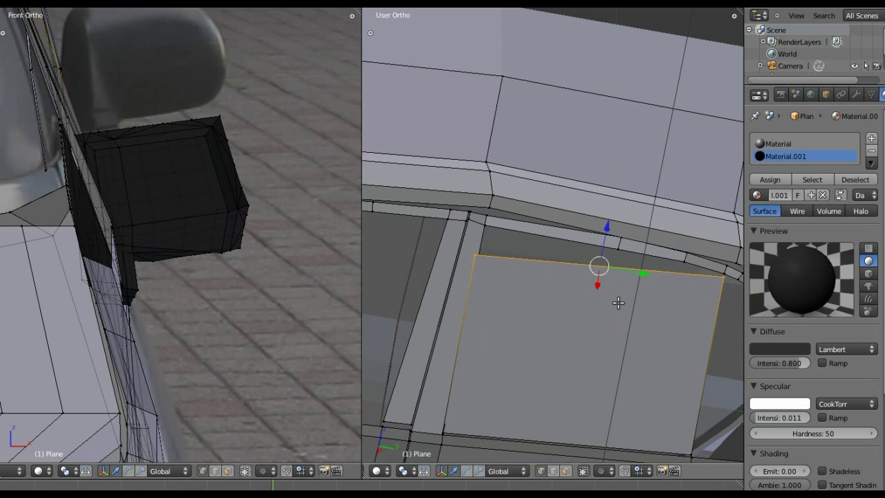
# Add two vertical edge loops across the rear side window face
pyautogui.hotkey('ctrl', 'r')
pyautogui.click(615, 276)
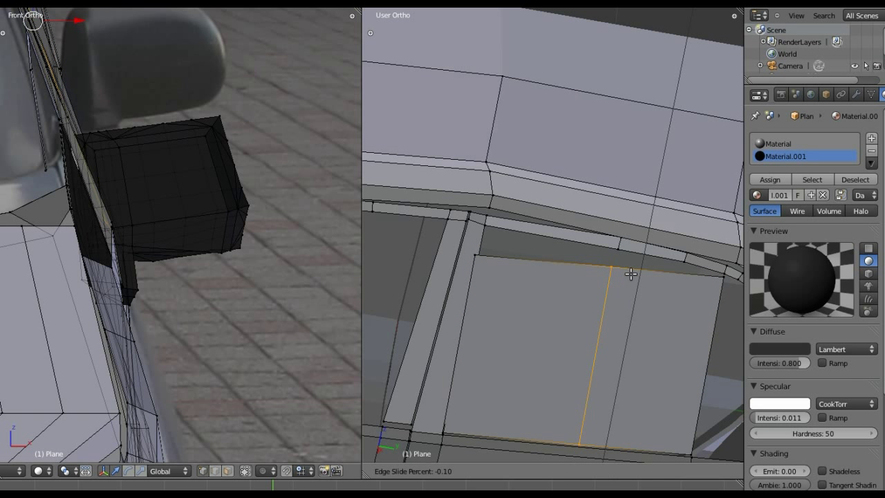
pyautogui.click(630, 274)
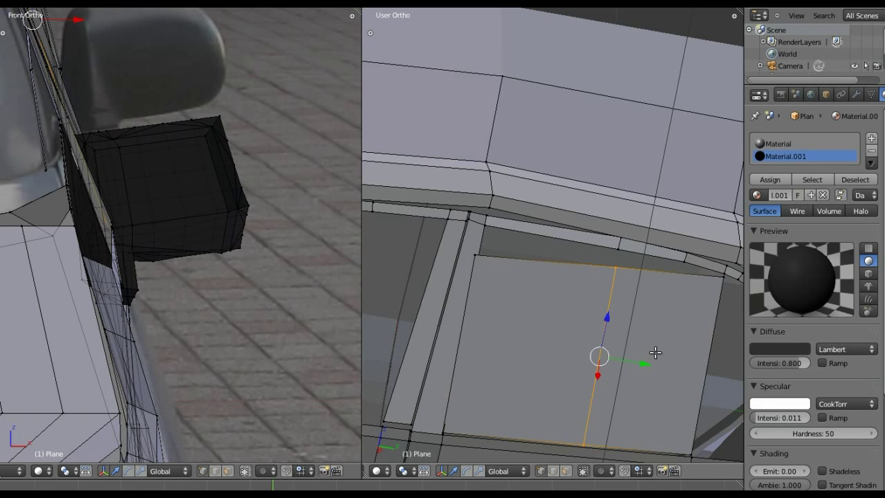
pyautogui.hotkey('ctrl', 'r')
pyautogui.click(684, 271)
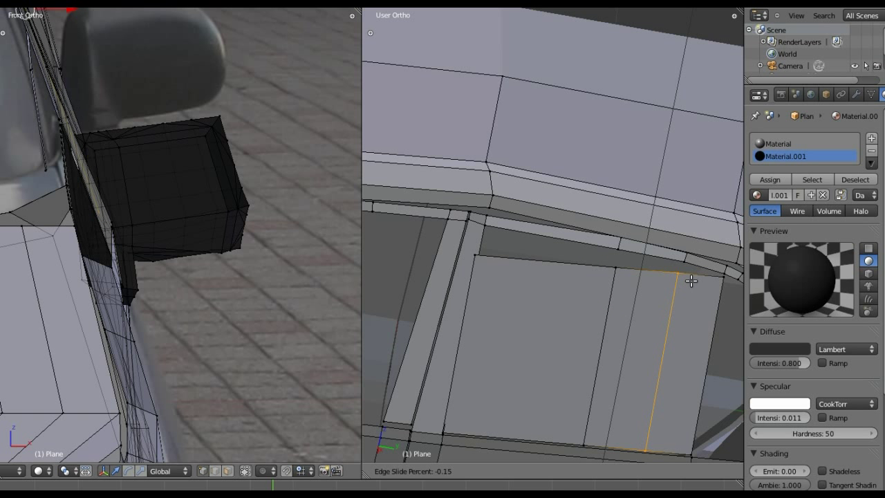
pyautogui.click(692, 280)
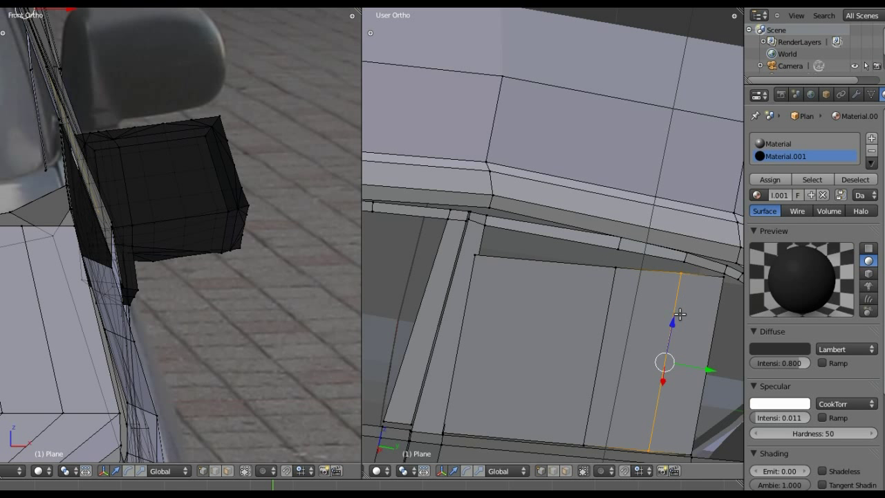
# Raise the top vertices of the new edge loops vertically up to the window frame
pyautogui.rightClick(681, 273)
pyautogui.press('g')
pyautogui.press('g')
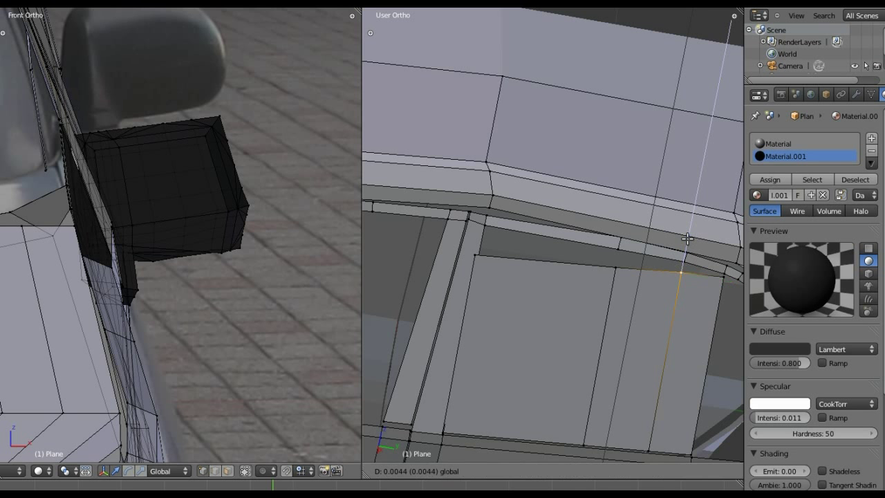
pyautogui.click(712, 272)
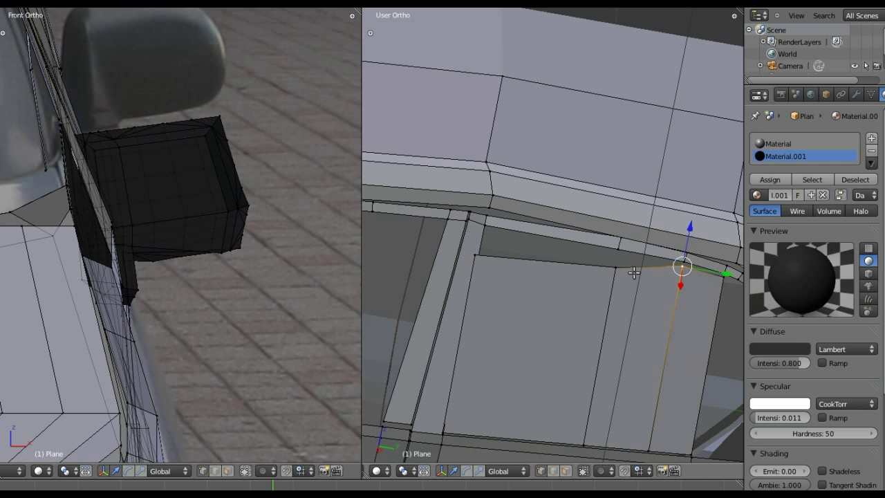
pyautogui.rightClick(614, 260)
pyautogui.press('g')
pyautogui.press('z')
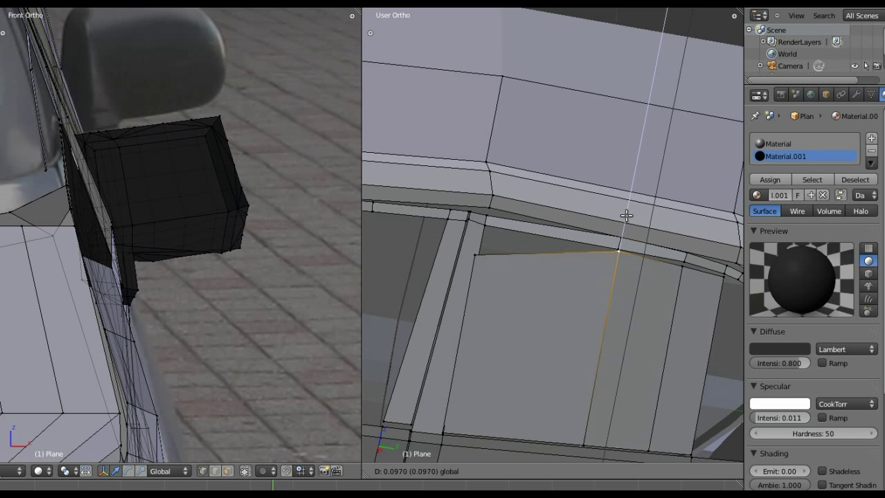
pyautogui.click(625, 218)
pyautogui.rightClick(682, 266)
pyautogui.press('g')
pyautogui.press('z')
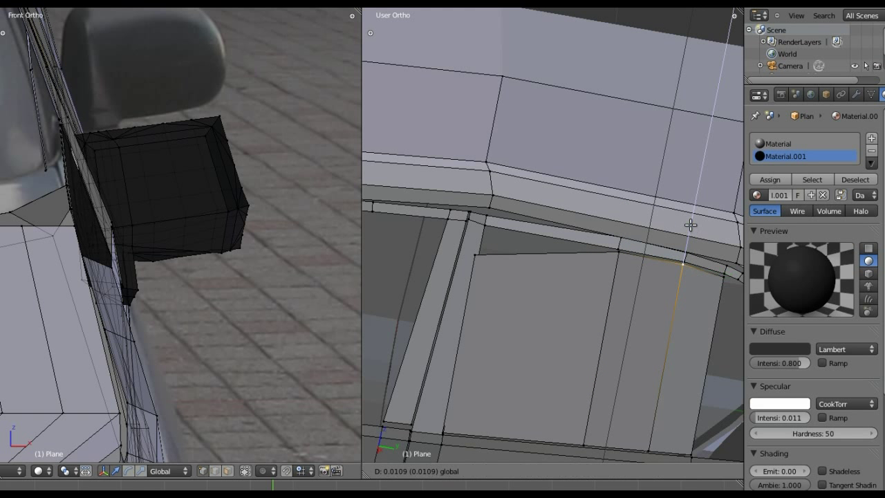
pyautogui.click(692, 228)
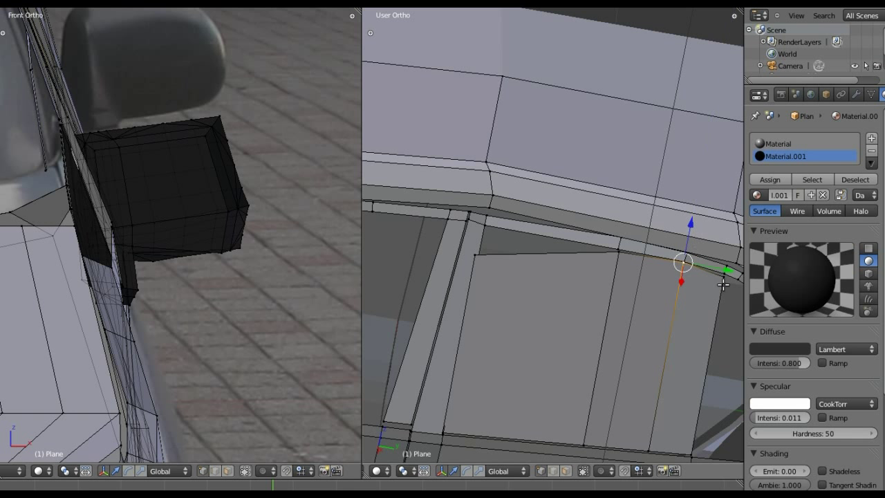
# Pull the window's top-left and top-right corner vertices up along Z onto the frame
pyautogui.rightClick(723, 278)
pyautogui.press('g')
pyautogui.press('z')
pyautogui.click(646, 264)
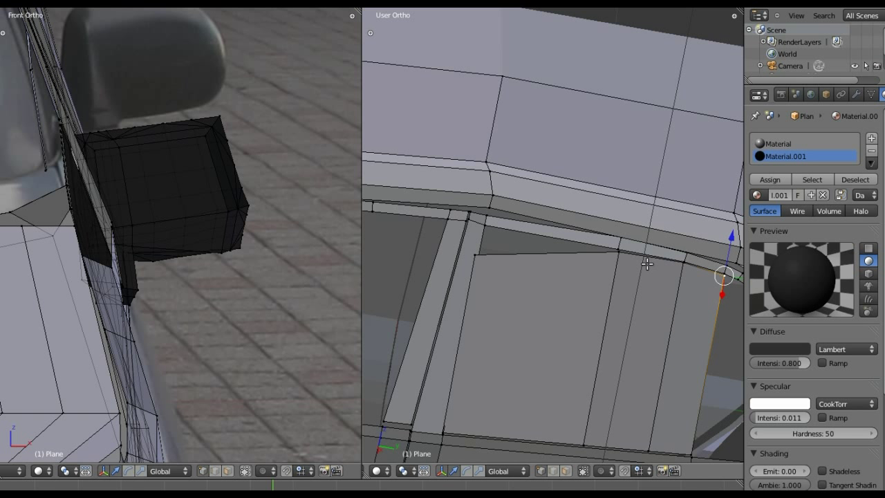
pyautogui.rightClick(476, 254)
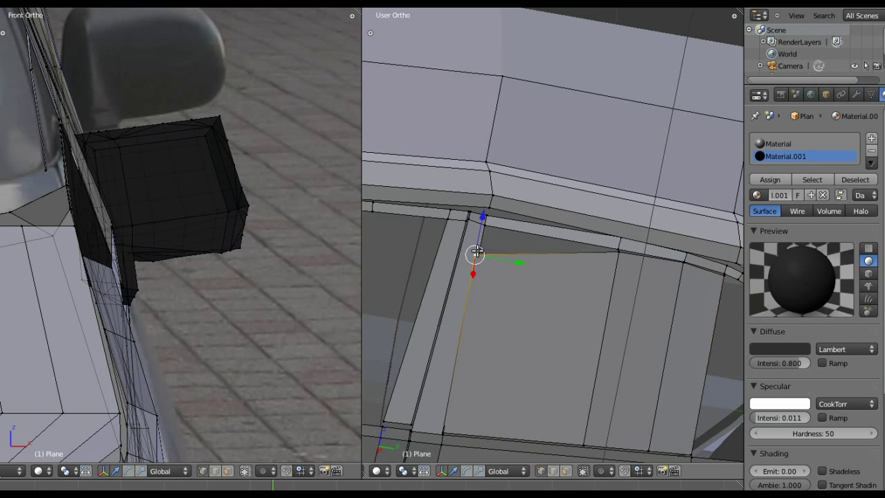
pyautogui.press('g')
pyautogui.press('z')
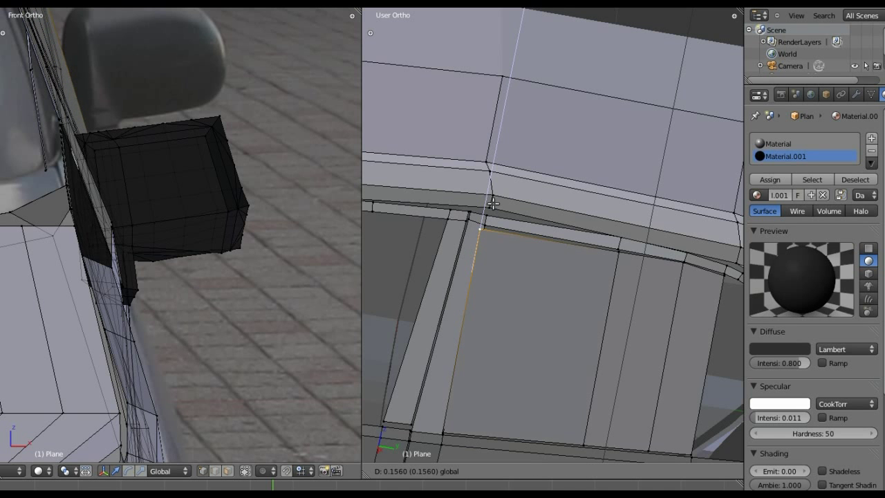
pyautogui.click(495, 200)
pyautogui.moveTo(526, 222); pyautogui.dragTo(553, 179, button='middle')
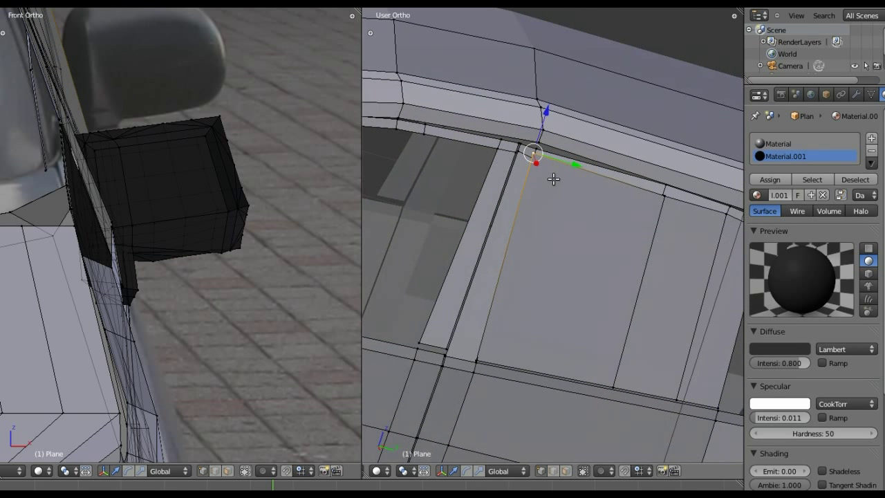
pyautogui.press('g')
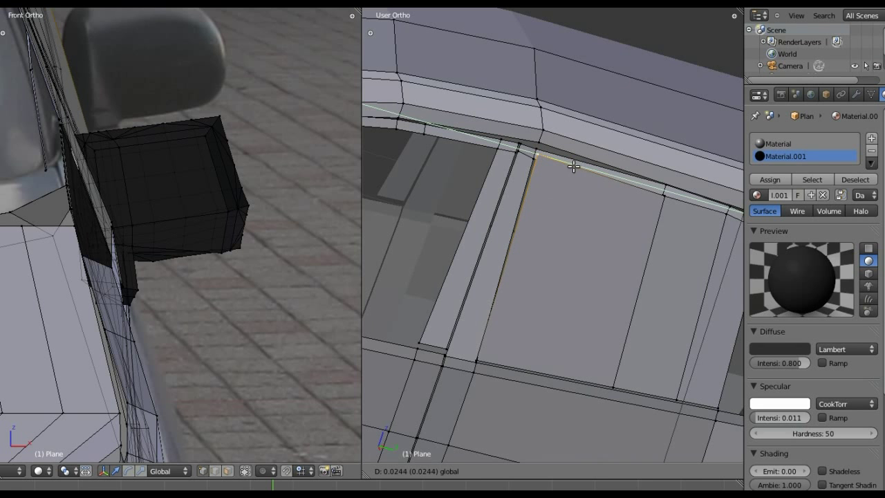
pyautogui.click(565, 152)
pyautogui.press('g')
pyautogui.press('z')
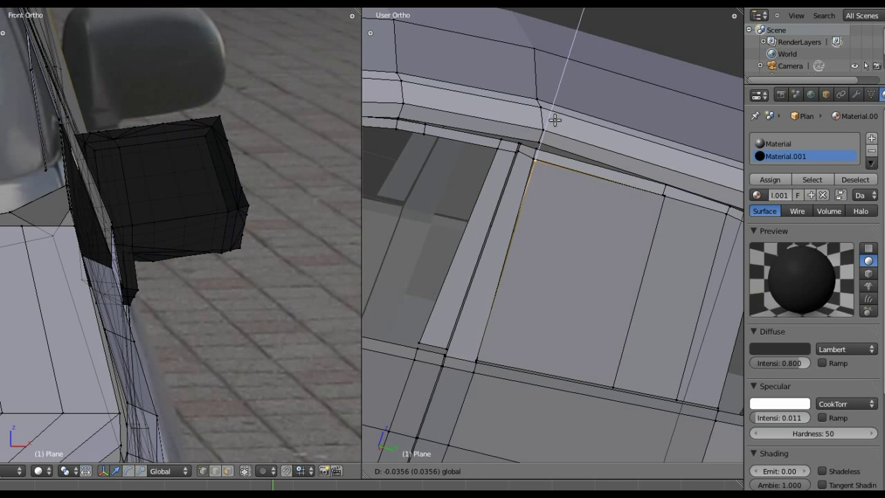
pyautogui.click(554, 118)
pyautogui.scroll(-4, 554, 119)
pyautogui.moveTo(554, 119); pyautogui.dragTo(646, 216, button='middle')
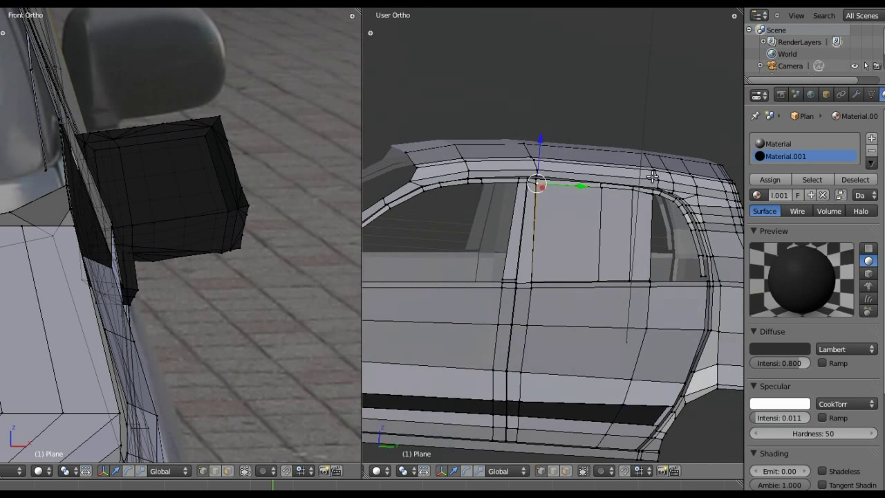
pyautogui.click(565, 471)
# Select the three rear window faces and create a new material named 'cristal'
pyautogui.rightClick(566, 245)
pyautogui.keyDown('shift'); pyautogui.rightClick(617, 229); pyautogui.keyUp('shift')
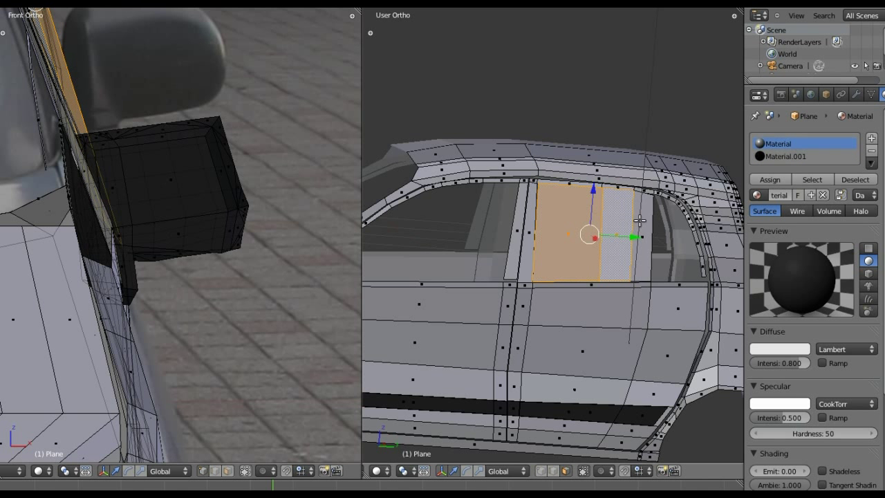
pyautogui.keyDown('shift'); pyautogui.rightClick(638, 223); pyautogui.keyUp('shift')
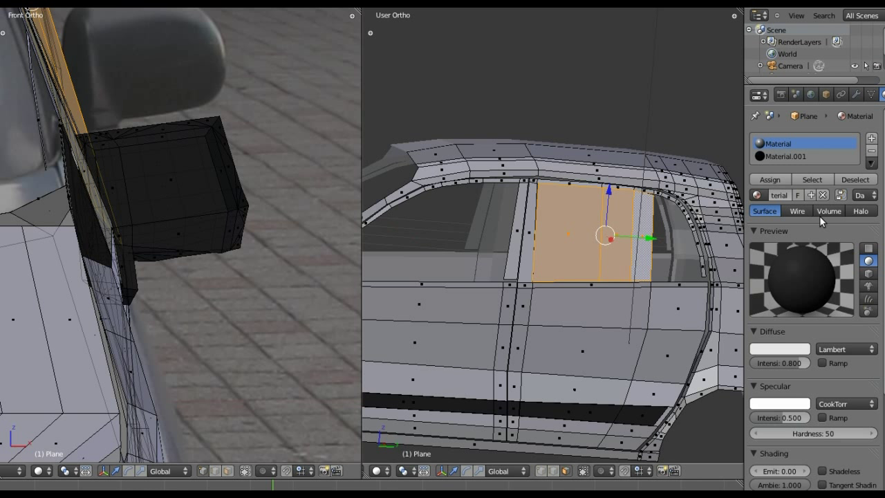
pyautogui.click(872, 139)
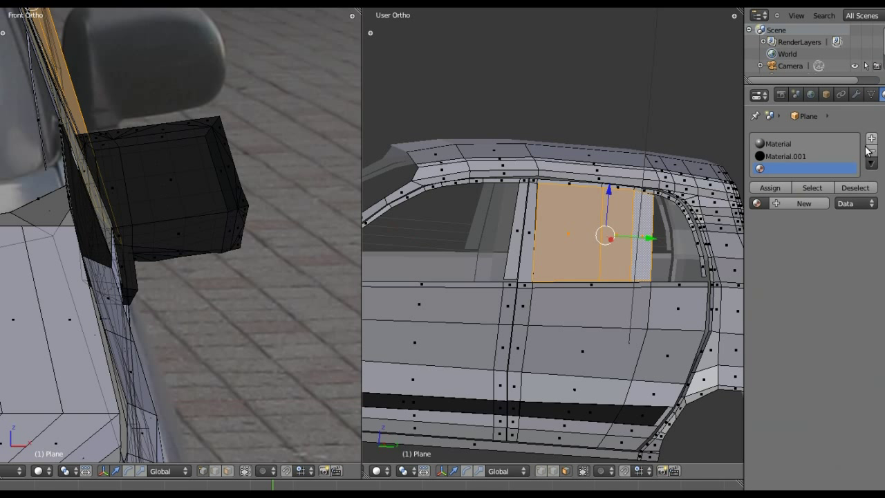
pyautogui.click(802, 203)
pyautogui.write('idrio')
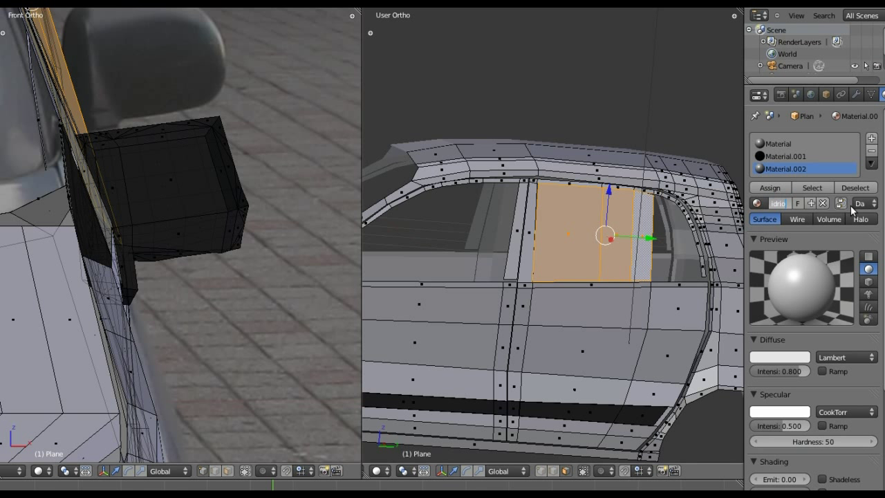
pyautogui.press('Return')
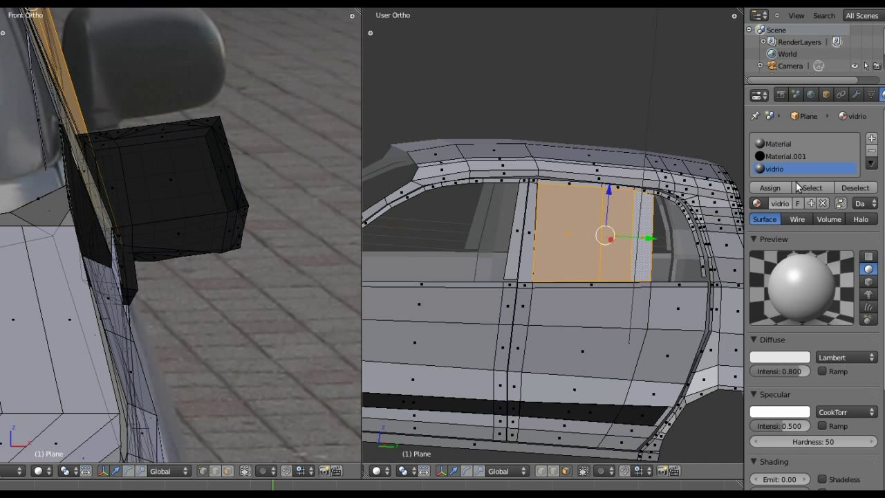
pyautogui.click(783, 204)
pyautogui.write('cristal')
pyautogui.press('Return')
# Make cristal transparent with alpha 0.1 and assign it to the selected window faces
pyautogui.scroll(-2, 786, 356)
pyautogui.scroll(-4, 786, 354)
pyautogui.scroll(-4, 785, 354)
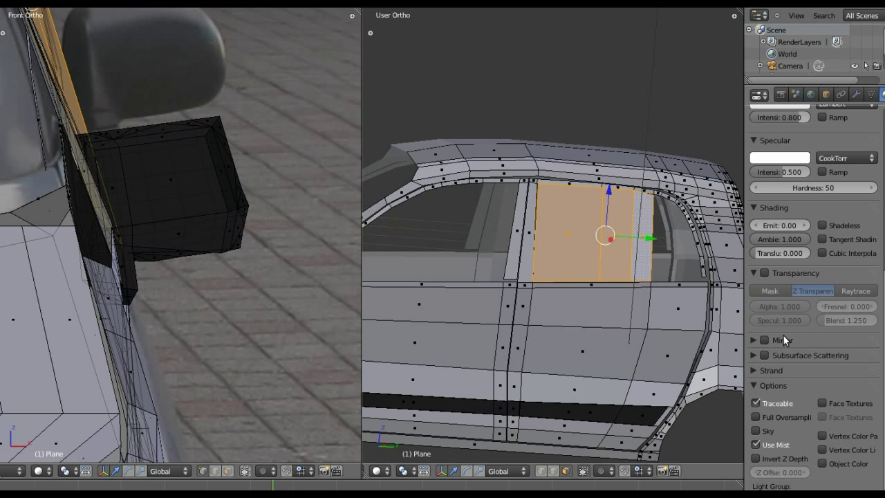
pyautogui.click(763, 272)
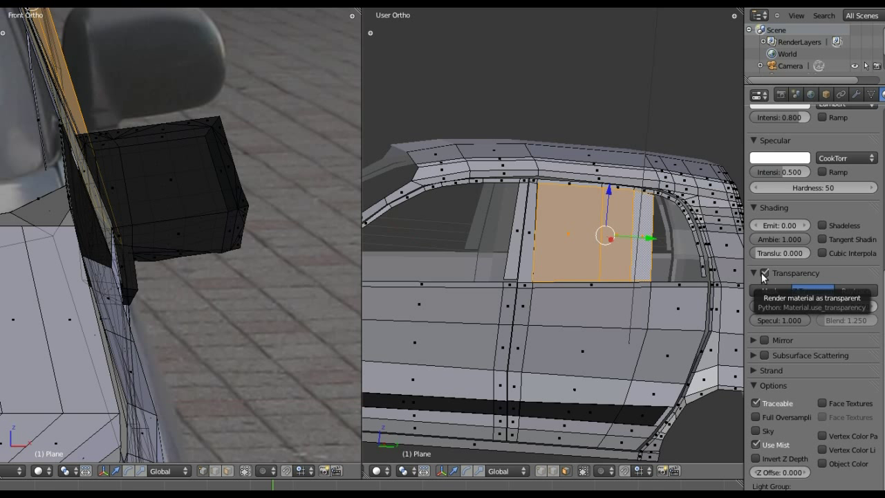
pyautogui.click(795, 306)
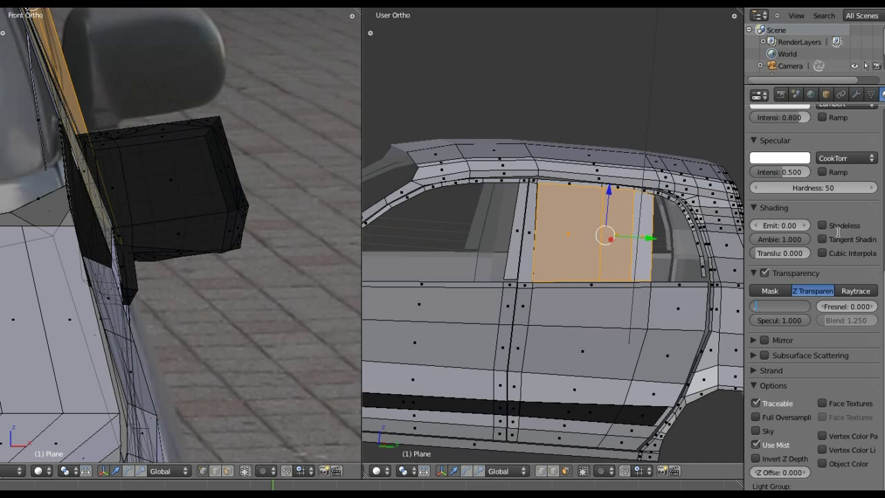
pyautogui.write('0.1')
pyautogui.press('Return')
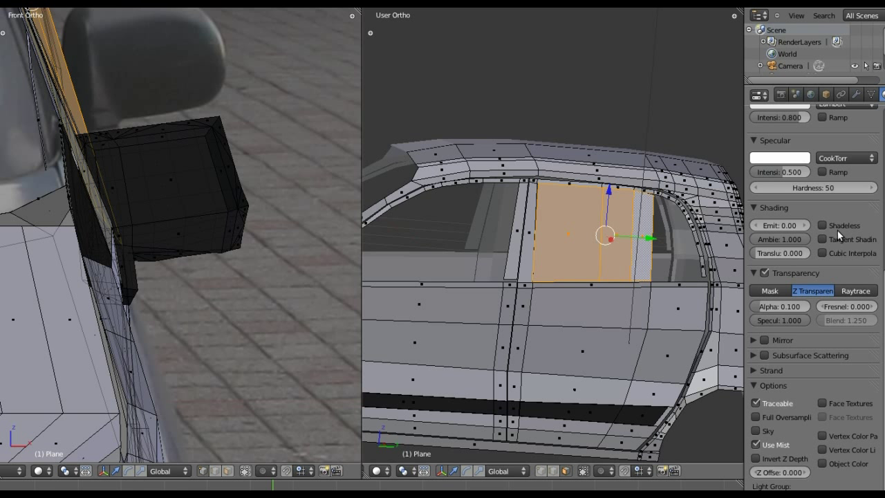
pyautogui.scroll(4, 813, 309)
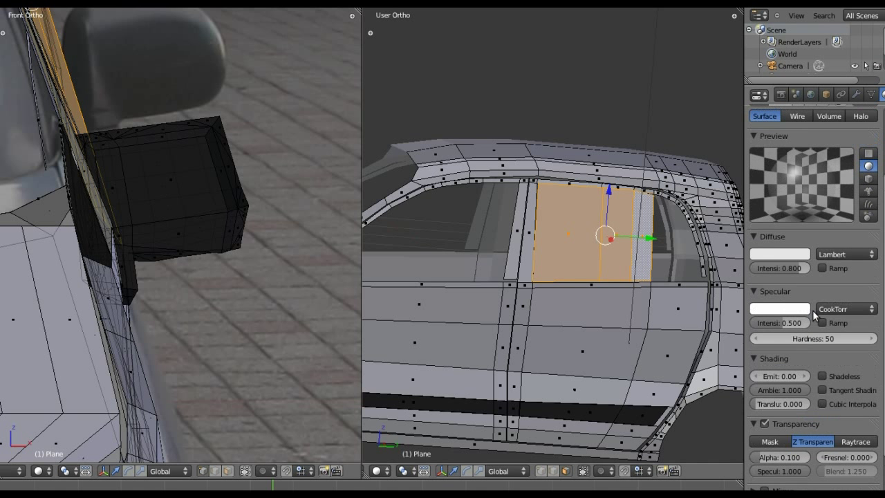
pyautogui.scroll(4, 814, 292)
pyautogui.scroll(1, 795, 276)
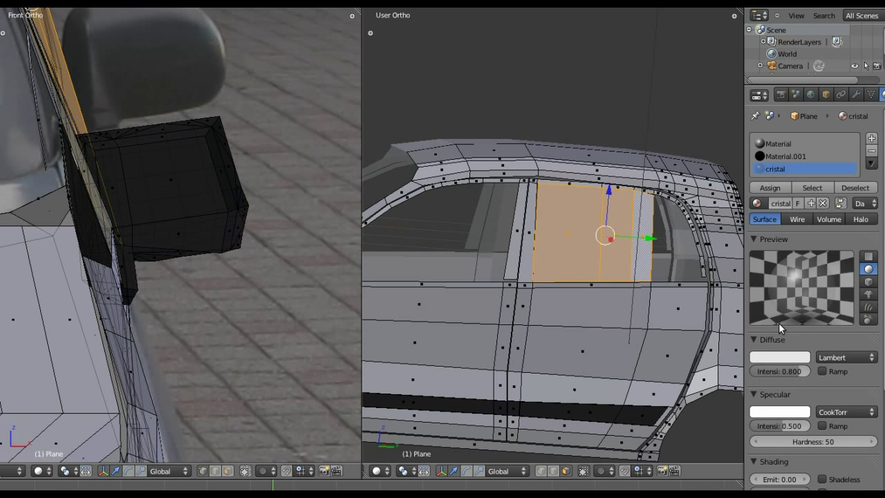
pyautogui.click(768, 191)
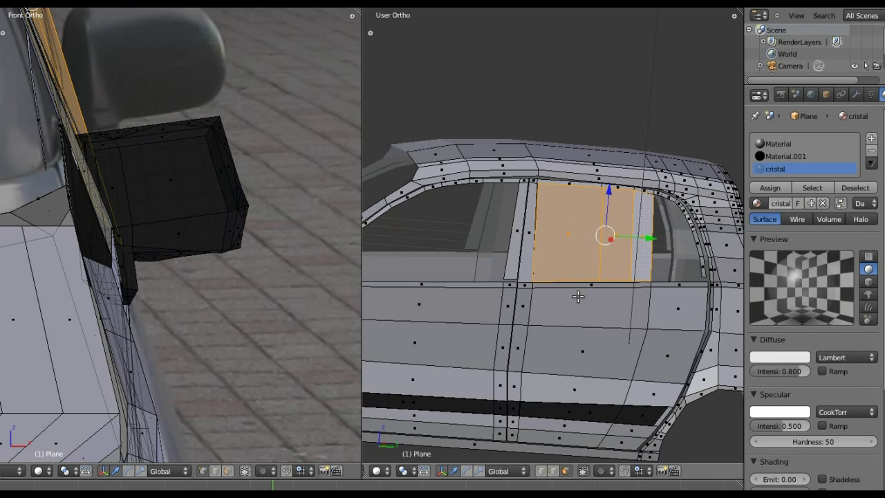
# Add a vertical edge loop through the side window pane
pyautogui.scroll(-1, 581, 298)
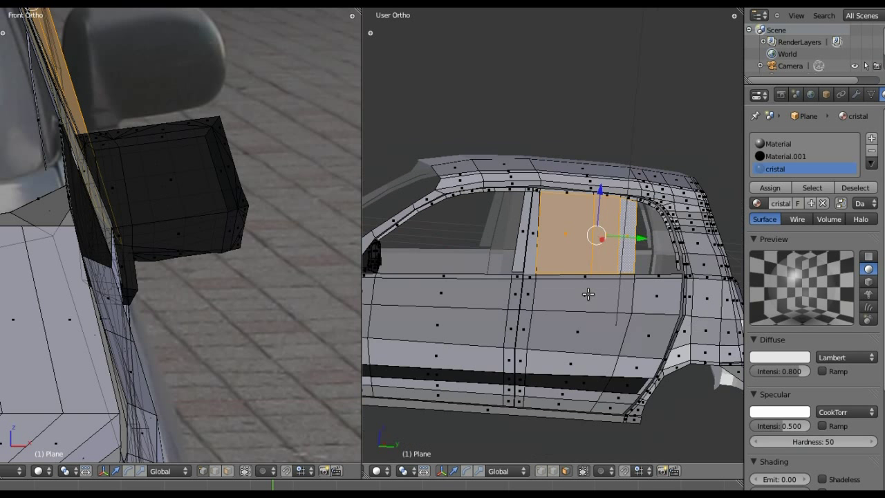
pyautogui.scroll(-2, 581, 297)
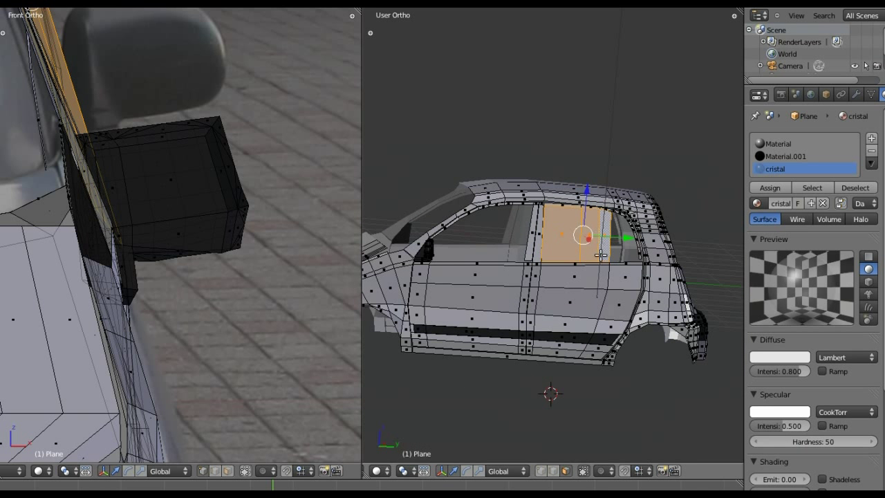
pyautogui.scroll(2, 586, 228)
pyautogui.scroll(1, 636, 239)
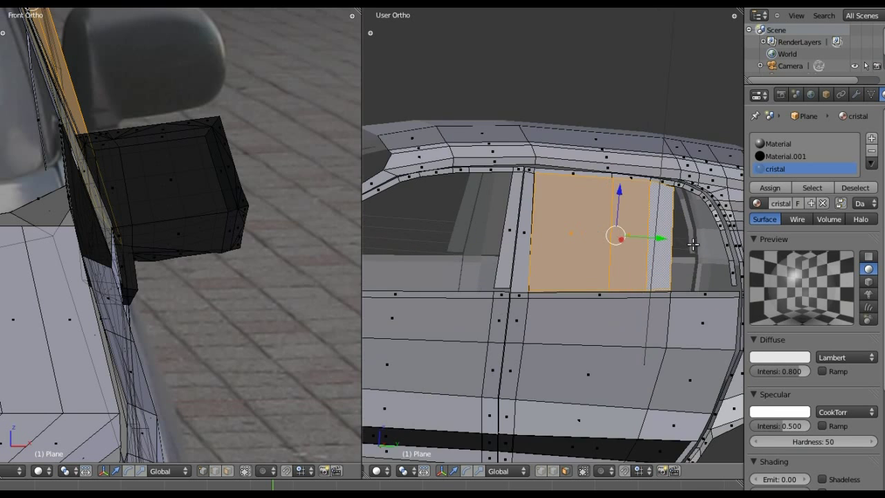
pyautogui.scroll(2, 653, 250)
pyautogui.scroll(1, 653, 250)
pyautogui.scroll(1, 686, 228)
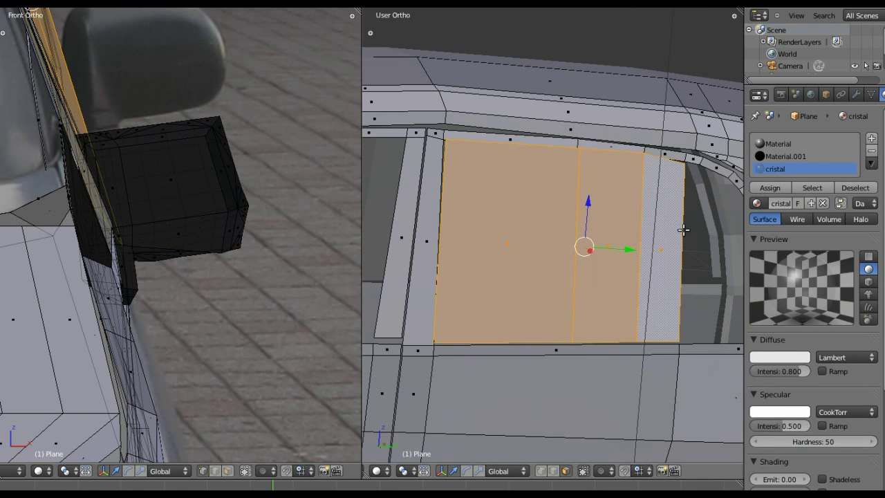
pyautogui.keyDown('shift'); pyautogui.moveTo(668, 223); pyautogui.dragTo(604, 191, button='middle'); pyautogui.keyUp('shift')
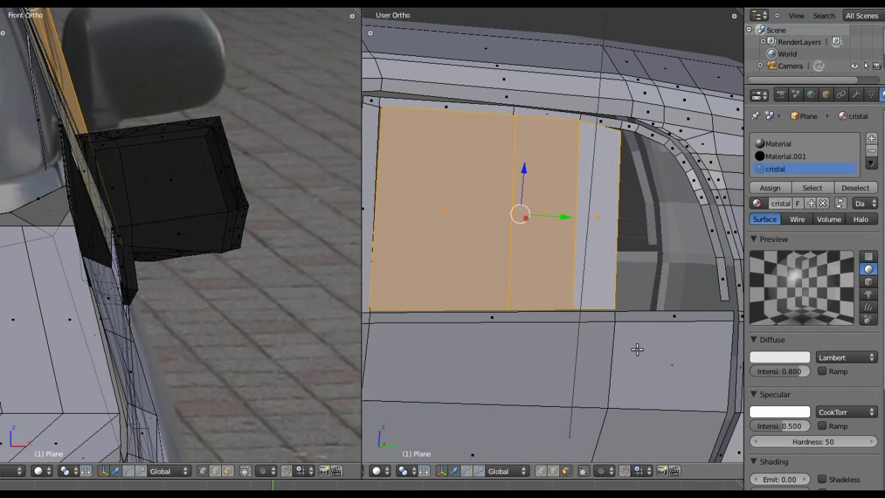
pyautogui.hotkey('ctrl', 'r')
pyautogui.click(654, 321)
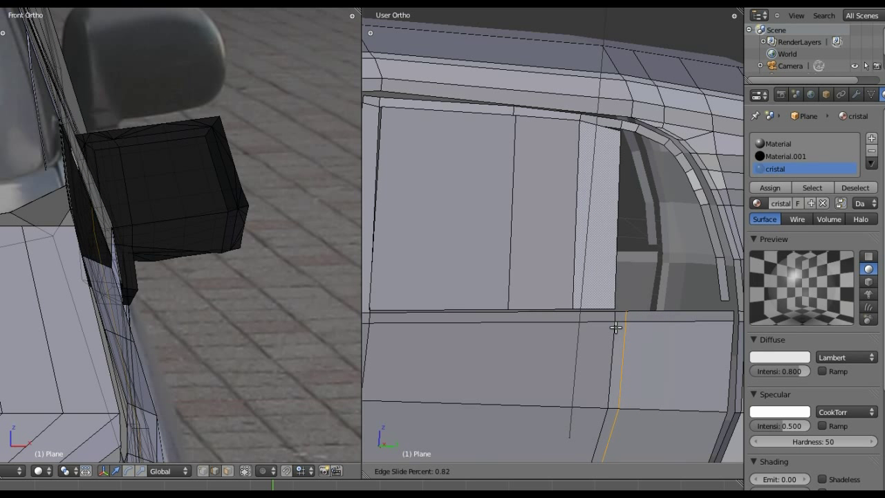
pyautogui.click(615, 327)
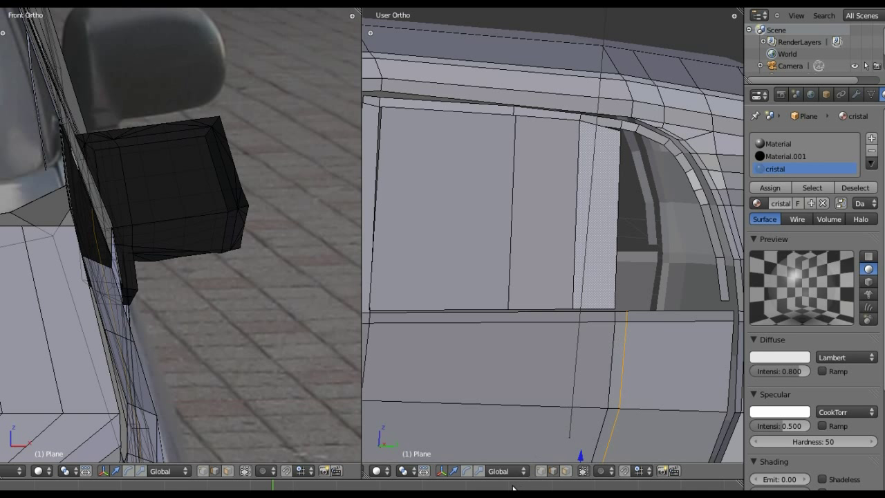
# Select the window strip's bottom and vertical edges and the narrow strip face
pyautogui.press('3')
pyautogui.click(626, 315)
pyautogui.rightClick(616, 310)
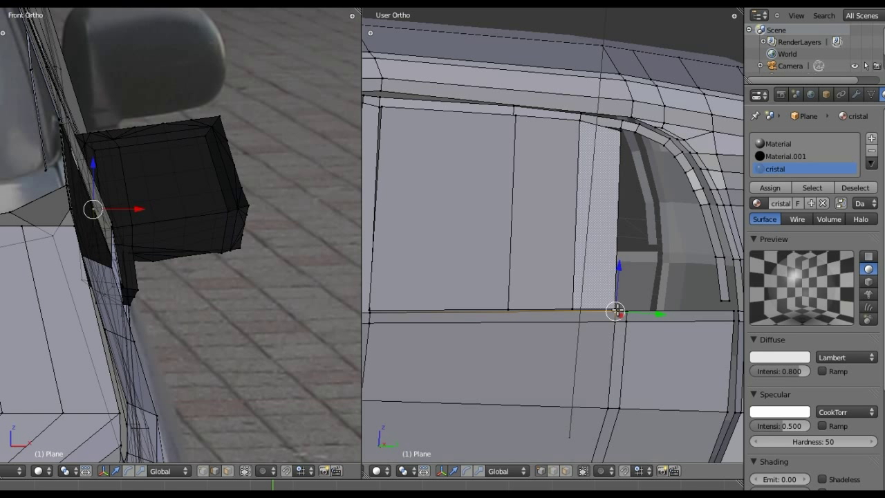
pyautogui.rightClick(628, 311)
pyautogui.keyDown('shift'); pyautogui.rightClick(626, 131); pyautogui.keyUp('shift')
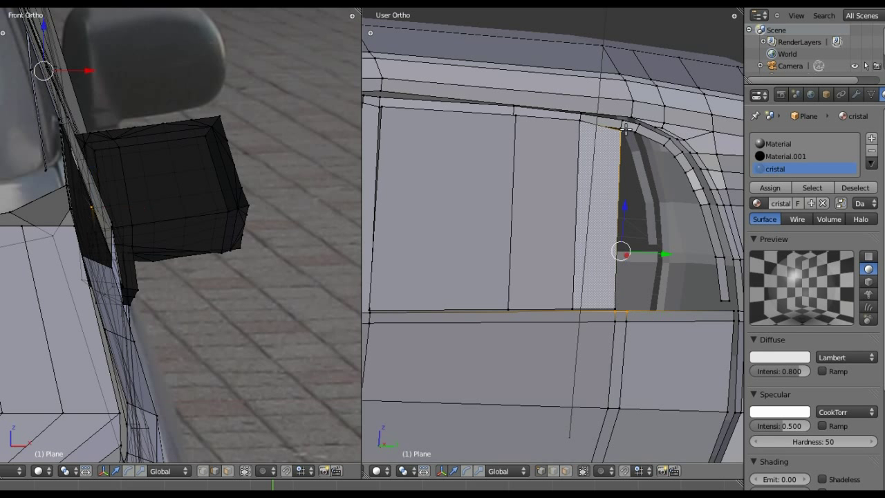
pyautogui.keyDown('shift'); pyautogui.rightClick(632, 131); pyautogui.keyUp('shift')
pyautogui.keyDown('shift'); pyautogui.rightClick(621, 133); pyautogui.keyUp('shift')
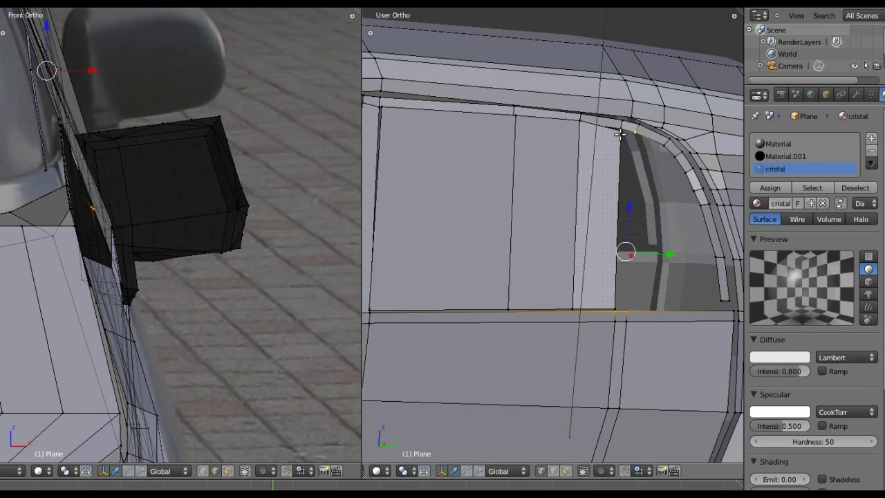
pyautogui.keyDown('shift'); pyautogui.rightClick(621, 128); pyautogui.keyUp('shift')
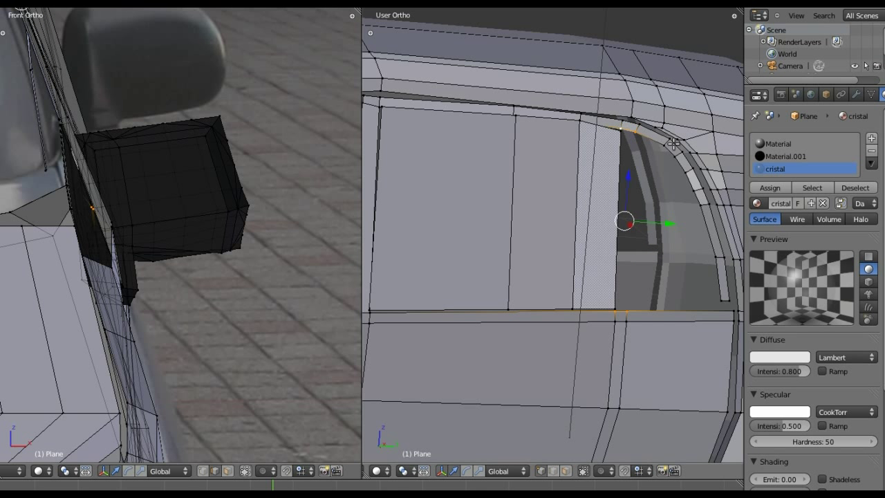
pyautogui.keyDown('shift'); pyautogui.rightClick(638, 256); pyautogui.keyUp('shift')
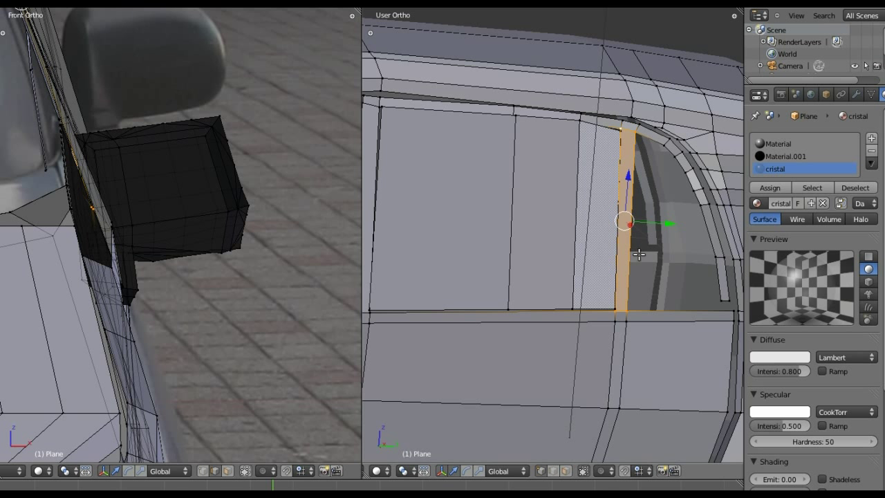
# In right side view, fit the bottom window edge and its end vertices to the frame
pyautogui.press('KP_3')
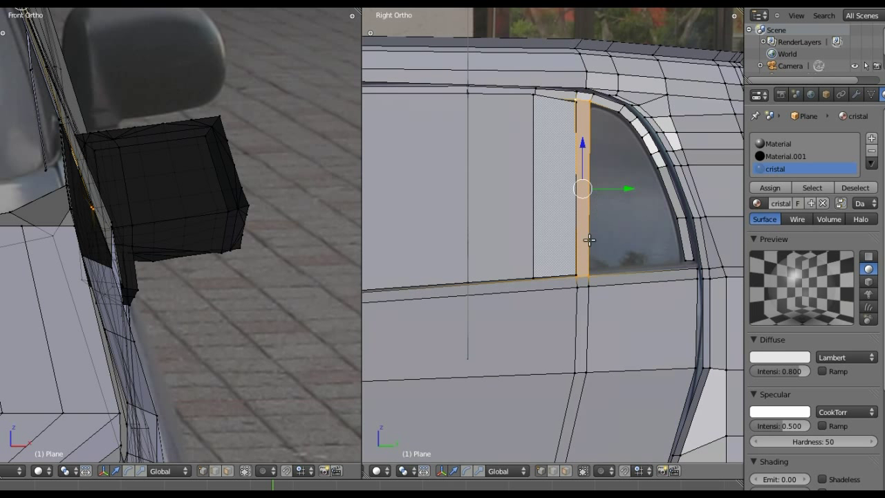
pyautogui.scroll(2, 614, 250)
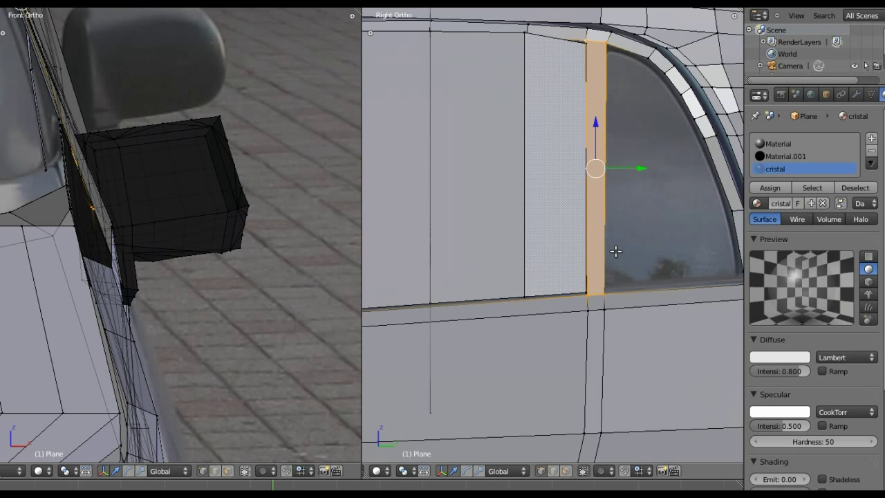
pyautogui.keyDown('shift'); pyautogui.moveTo(612, 249); pyautogui.dragTo(565, 204, button='middle'); pyautogui.keyUp('shift')
pyautogui.rightClick(642, 231)
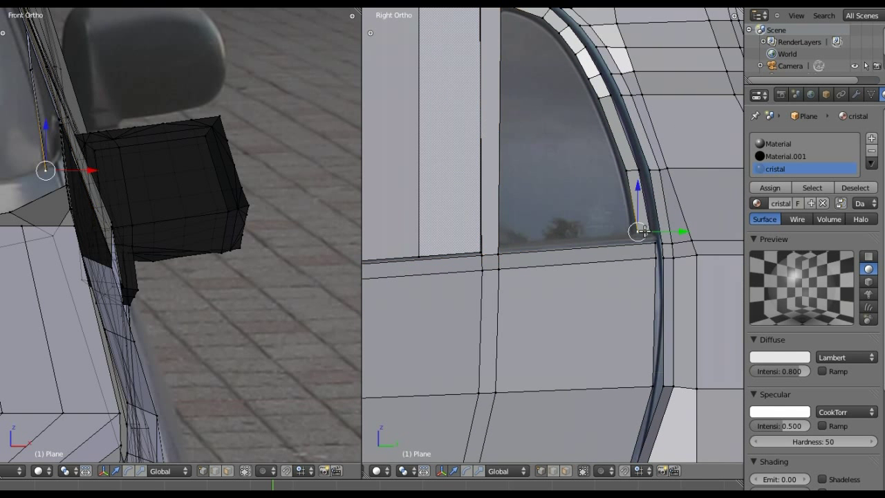
pyautogui.moveTo(639, 191); pyautogui.dragTo(642, 197)
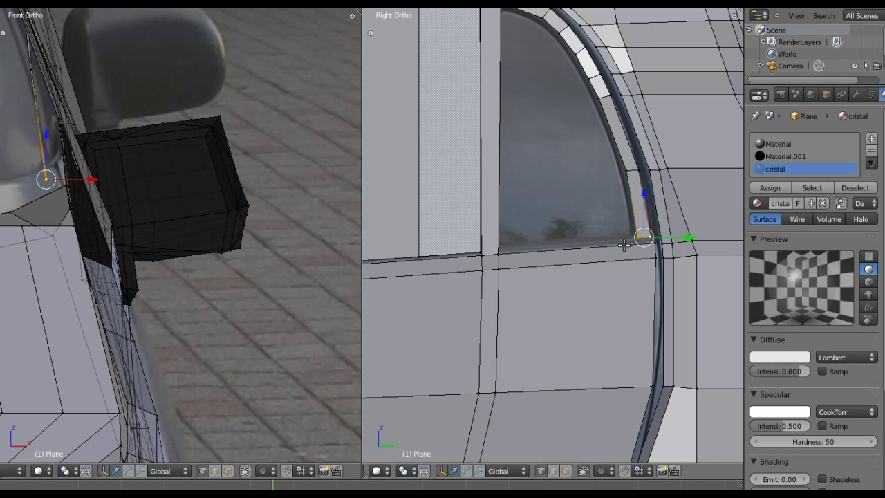
pyautogui.rightClick(499, 253)
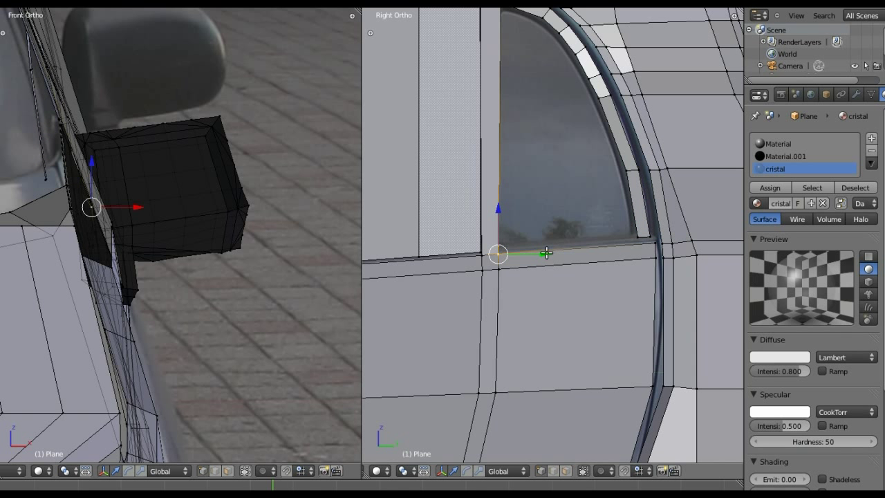
pyautogui.keyDown('shift'); pyautogui.rightClick(657, 238); pyautogui.keyUp('shift')
pyautogui.press('g')
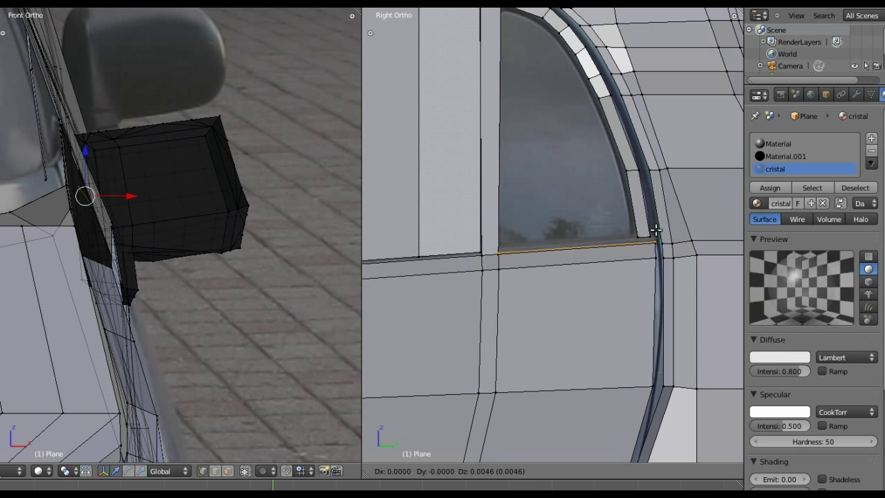
pyautogui.click(656, 230)
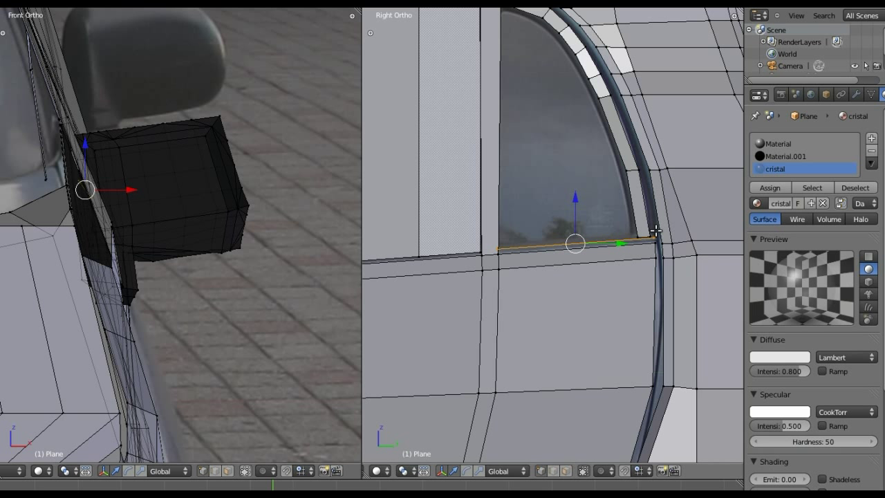
pyautogui.rightClick(654, 236)
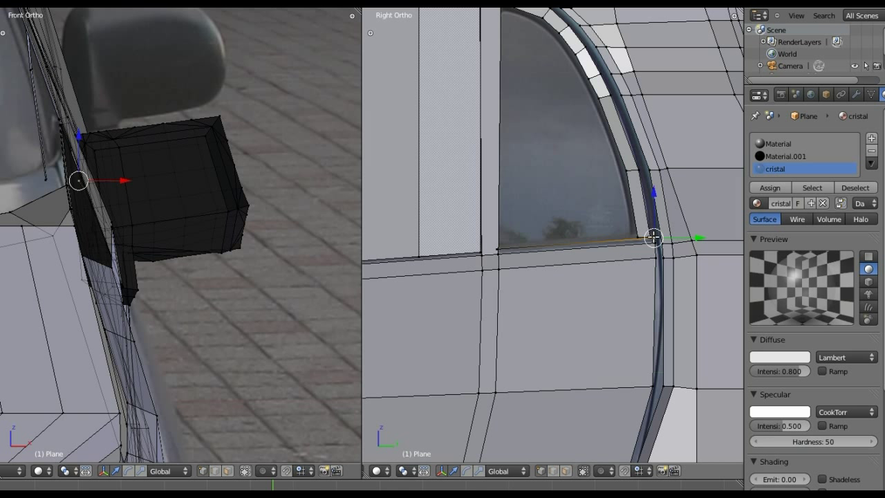
pyautogui.moveTo(689, 239); pyautogui.dragTo(682, 242)
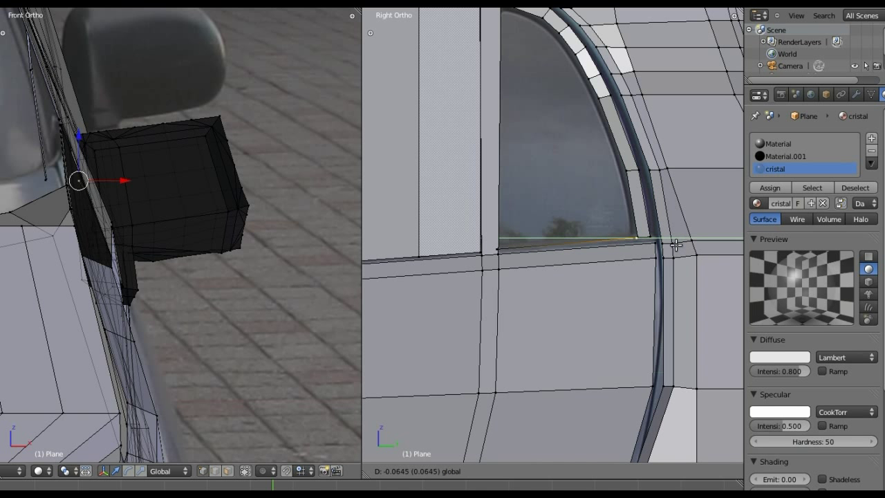
pyautogui.click(675, 244)
pyautogui.rightClick(498, 248)
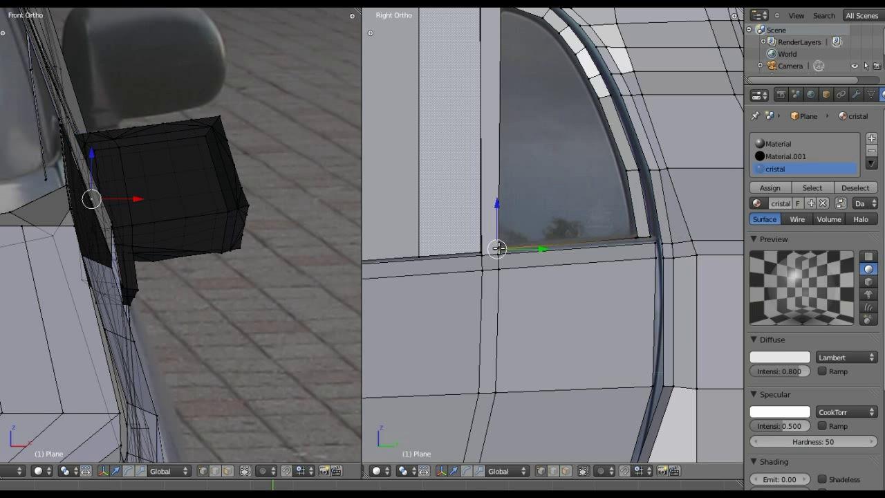
pyautogui.moveTo(534, 248); pyautogui.dragTo(536, 248)
# Extrude the front window's bottom edge straight up along Z
pyautogui.moveTo(563, 235)
pyautogui.keyDown('shift'); pyautogui.mouseDown(button='middle')
pyautogui.moveTo(587, 218)
pyautogui.moveTo(579, 246)
pyautogui.moveTo(606, 277)
pyautogui.mouseUp(button='middle'); pyautogui.keyUp('shift')
pyautogui.keyDown('shift'); pyautogui.rightClick(624, 281); pyautogui.keyUp('shift')
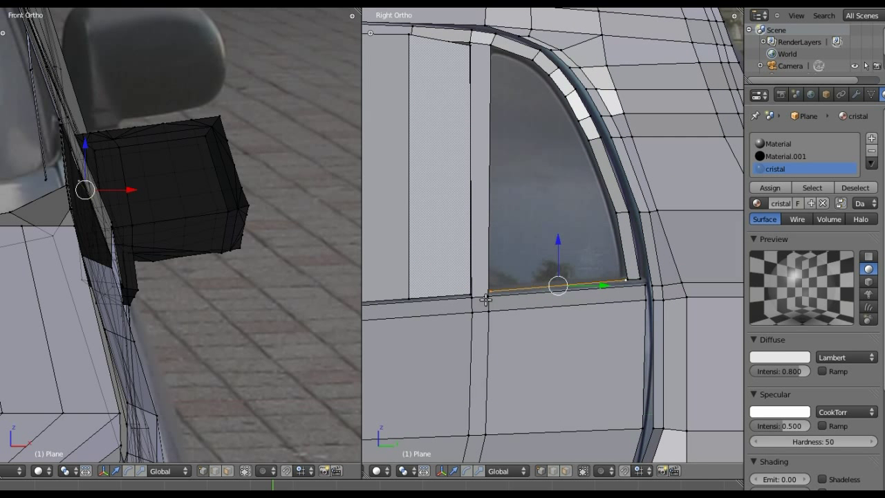
pyautogui.press('e')
pyautogui.press('g')
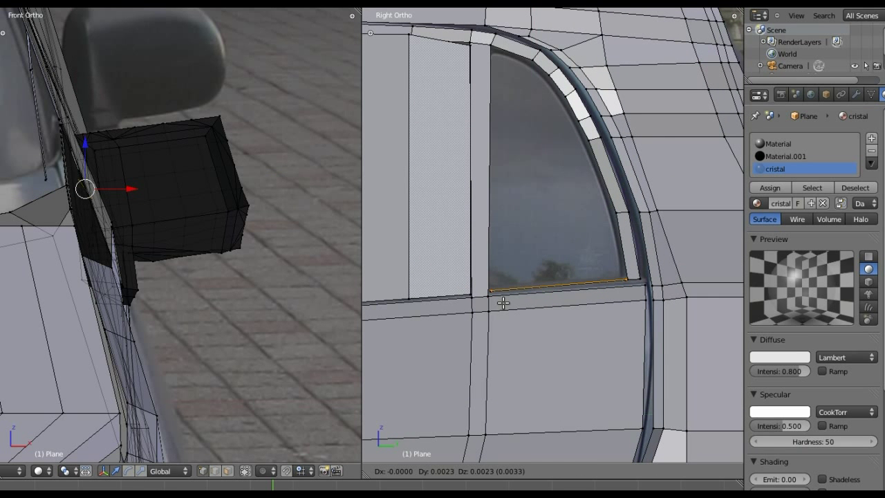
pyautogui.press('z')
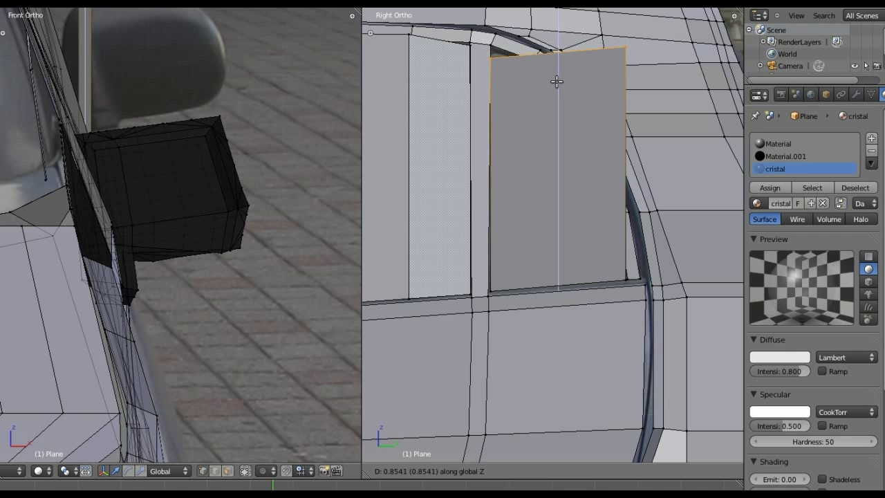
# Confirm the extruded pane and lower its top-right vertex so it slopes along the front pillar
pyautogui.click(557, 78)
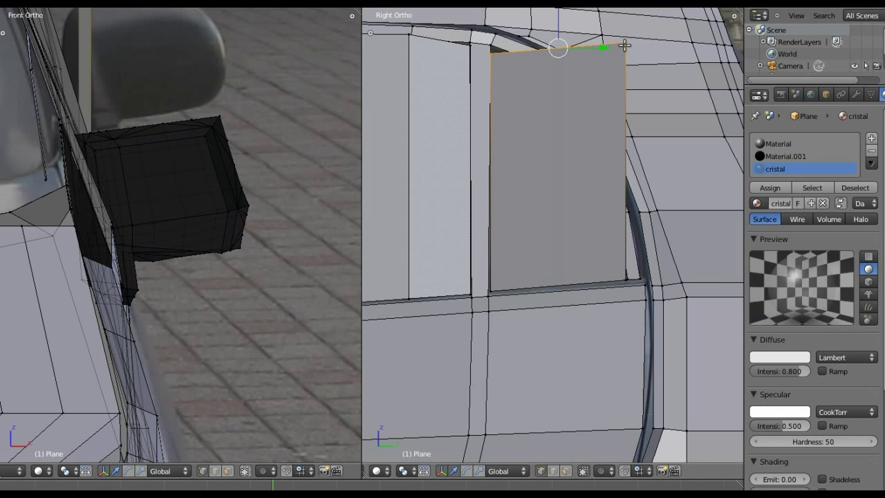
pyautogui.press('KP_8')
pyautogui.press('KP_4')
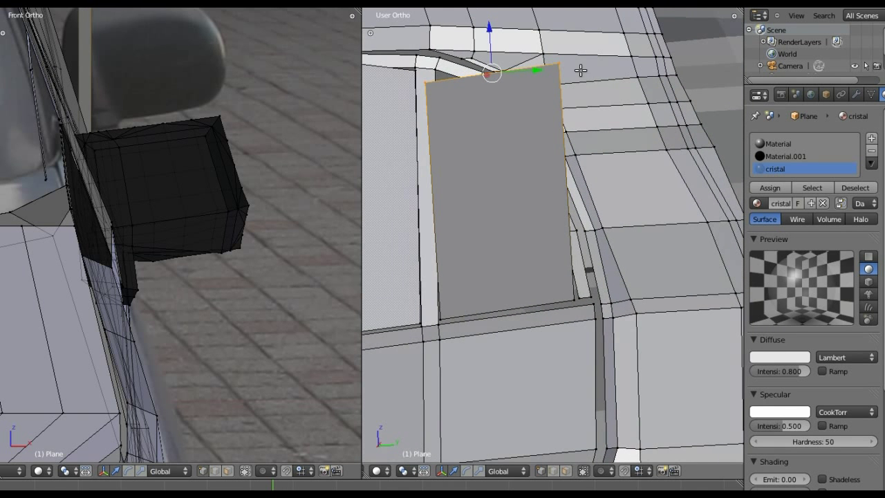
pyautogui.rightClick(564, 64)
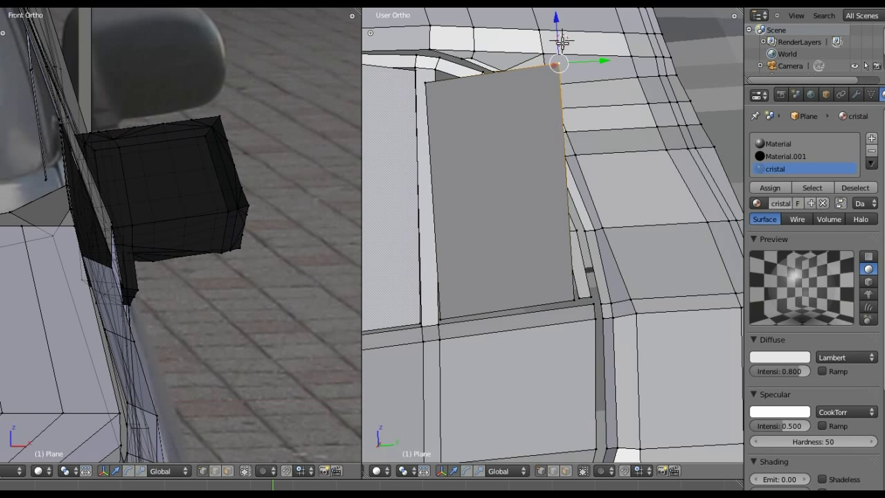
pyautogui.press('g')
pyautogui.press('z')
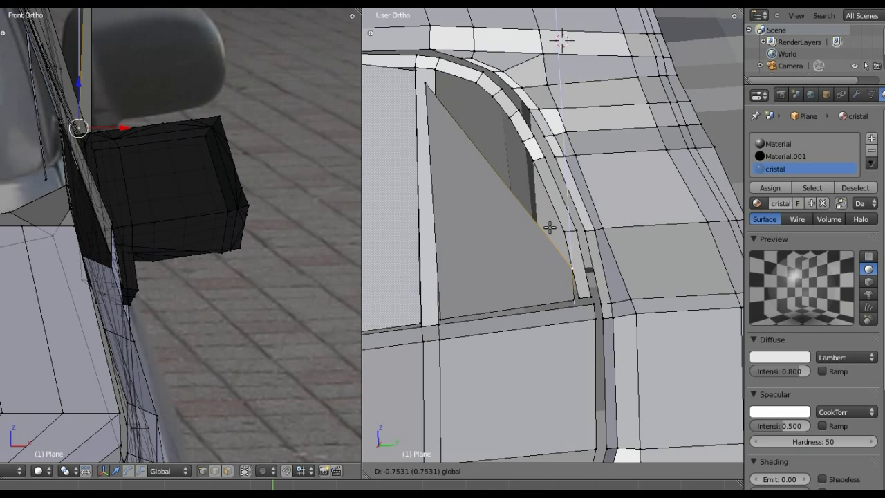
pyautogui.click(551, 223)
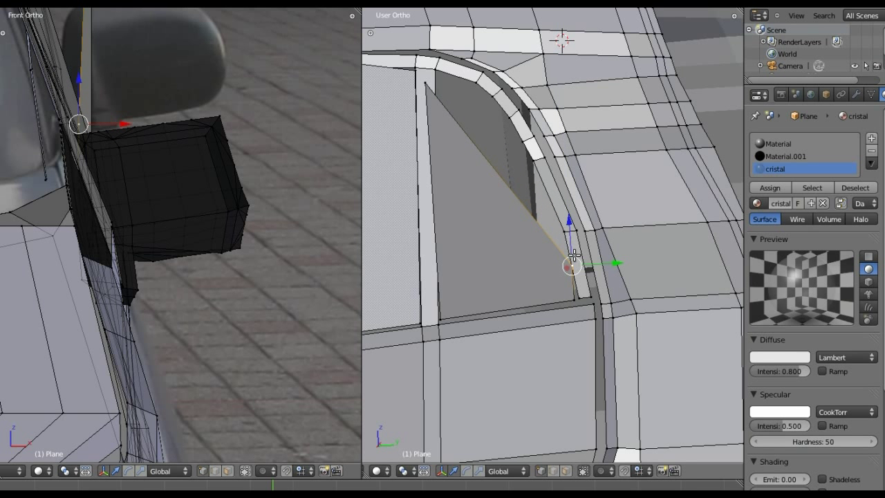
pyautogui.moveTo(617, 262); pyautogui.dragTo(614, 263)
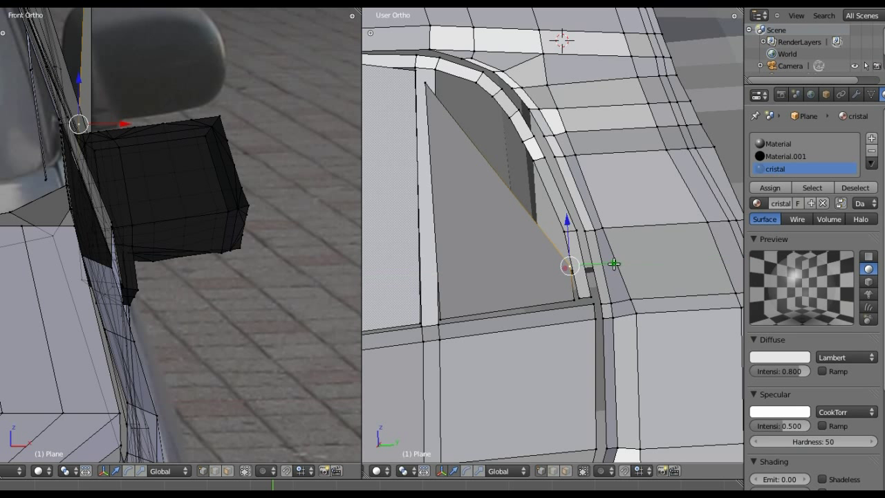
pyautogui.press('KP_3')
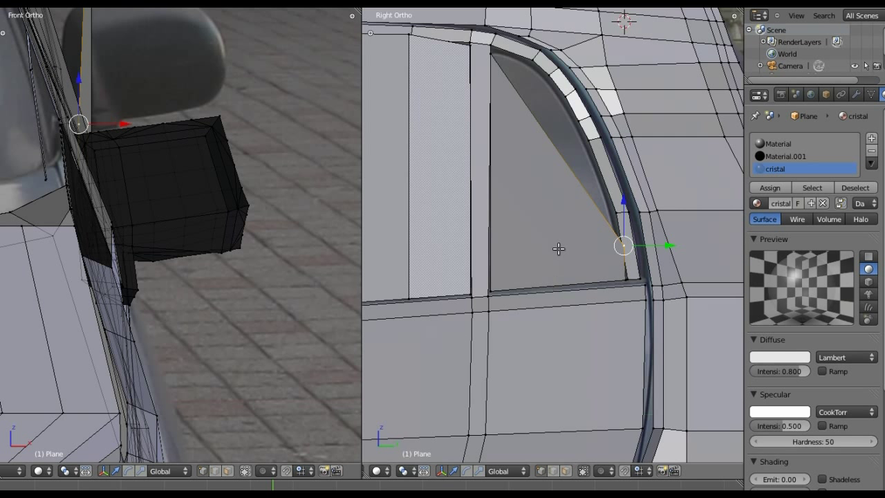
pyautogui.hotkey('ctrl', 'r')
# Place a vertical loop cut across the triangle and fit its vertices to the slanted frame
pyautogui.click(580, 208)
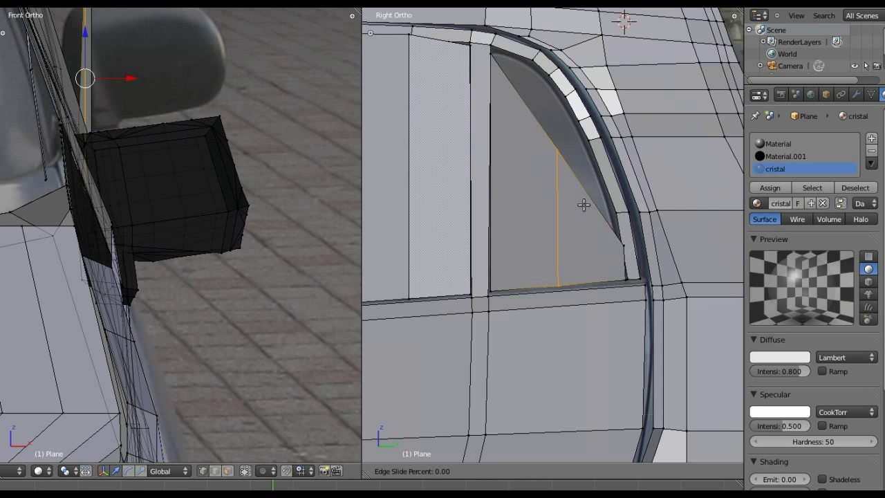
pyautogui.click(624, 234)
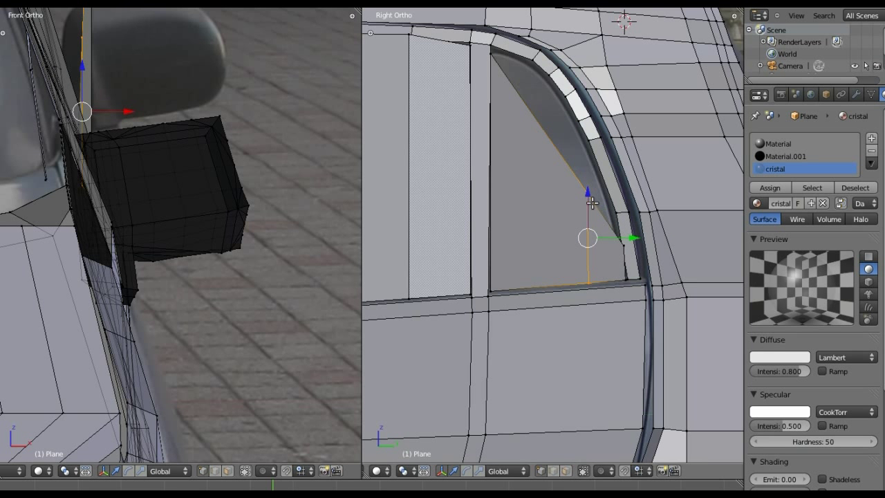
pyautogui.rightClick(587, 192)
pyautogui.moveTo(587, 161); pyautogui.dragTo(599, 130)
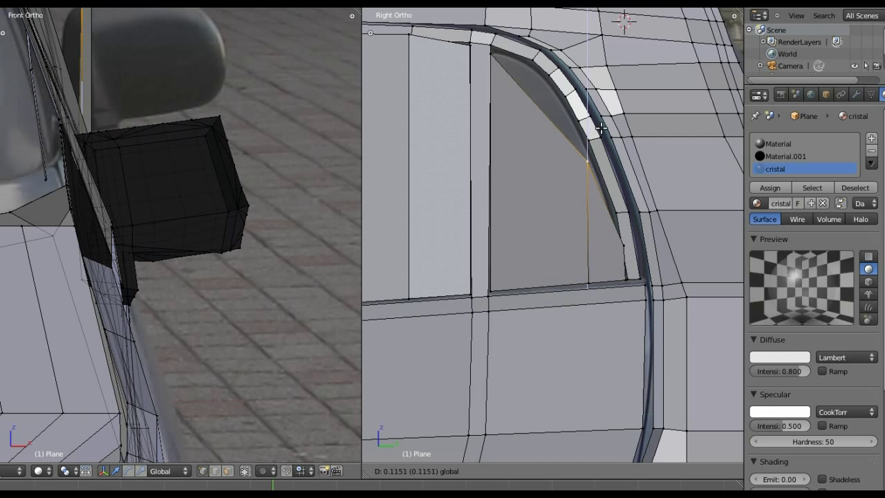
pyautogui.moveTo(599, 130); pyautogui.dragTo(596, 129)
pyautogui.rightClick(622, 245)
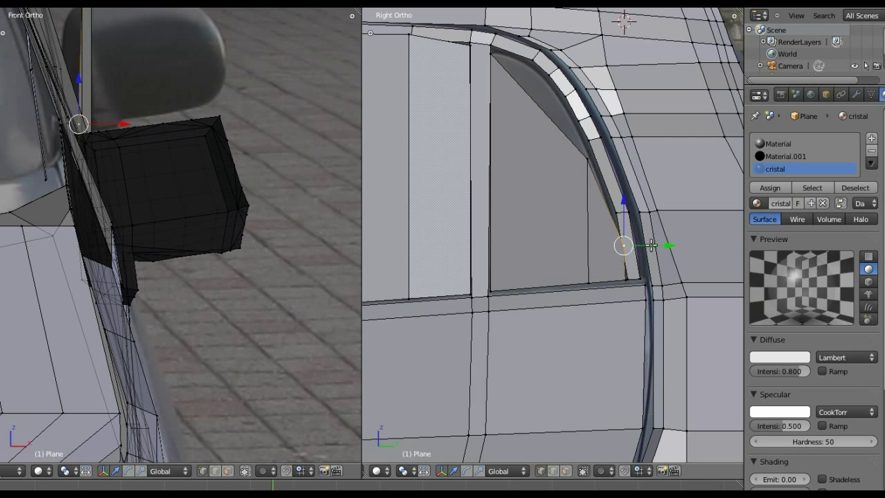
pyautogui.moveTo(654, 244); pyautogui.dragTo(650, 244)
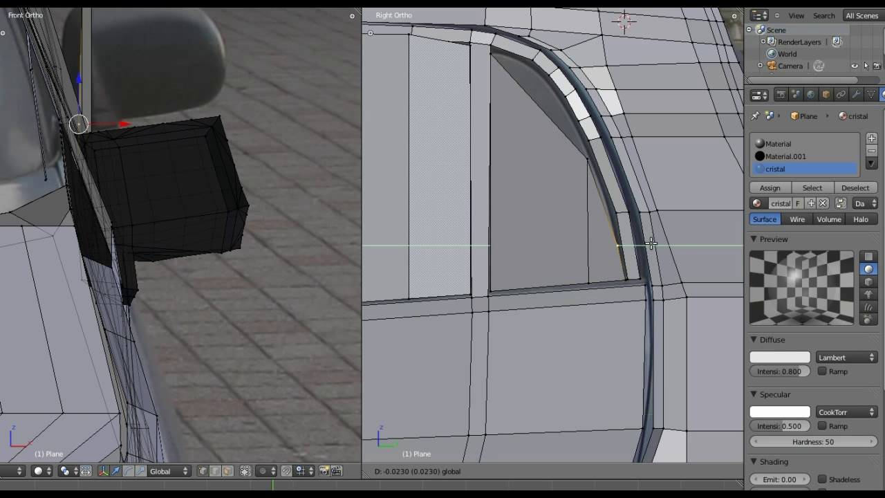
pyautogui.click(651, 244)
# Add a second vertical edge loop and raise its top vertex to the frame
pyautogui.hotkey('ctrl', 'r')
pyautogui.click(611, 228)
pyautogui.rightClick(613, 225)
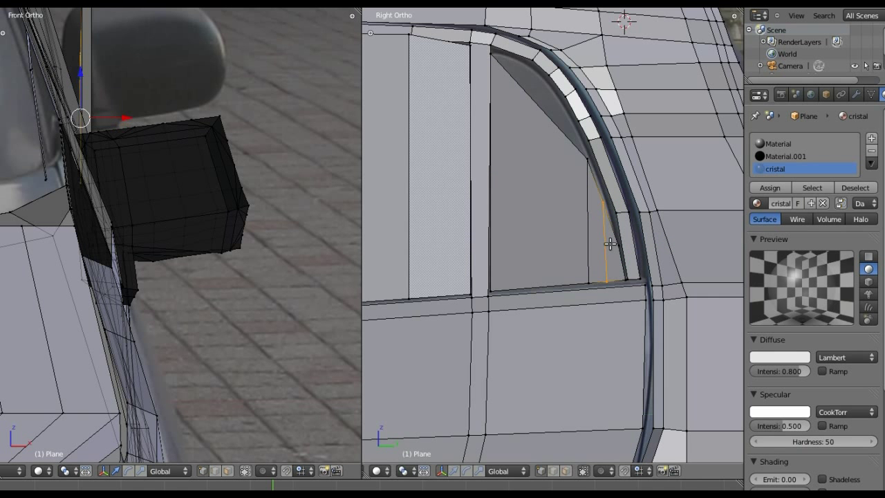
pyautogui.rightClick(603, 200)
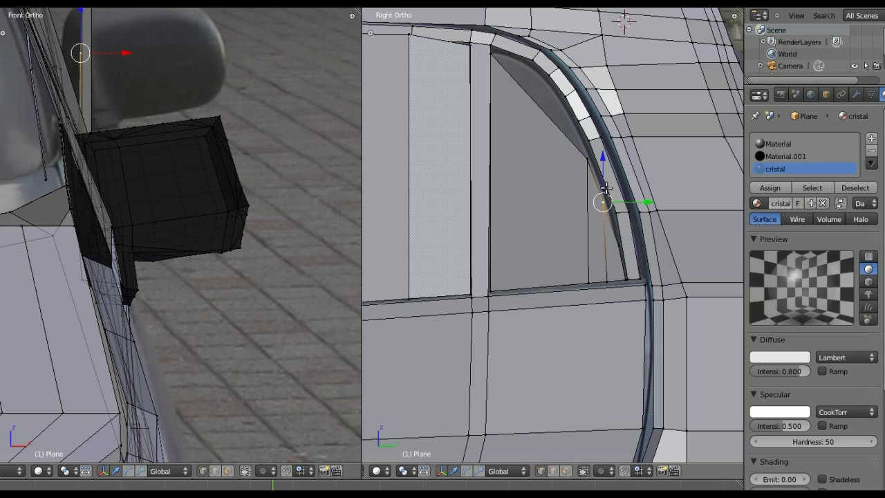
pyautogui.press('g')
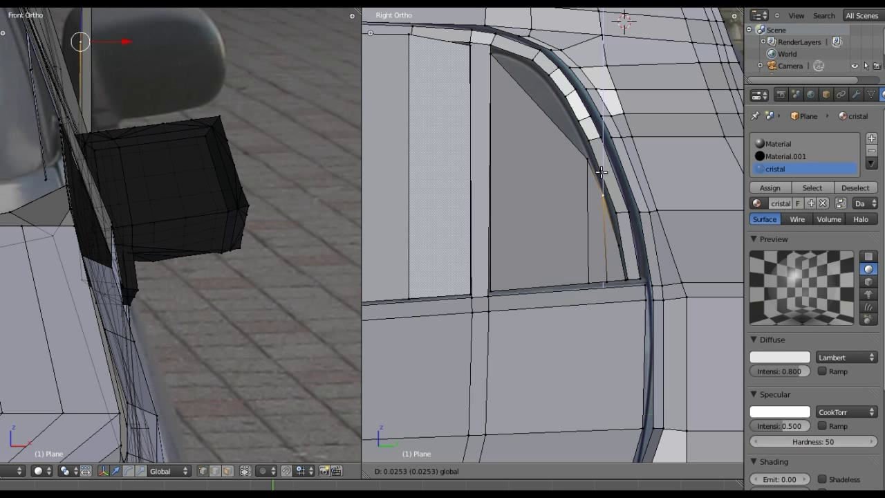
pyautogui.click(607, 171)
# Add a third edge loop, slide it sideways, and set its top vertex on the frame
pyautogui.hotkey('ctrl', 'r')
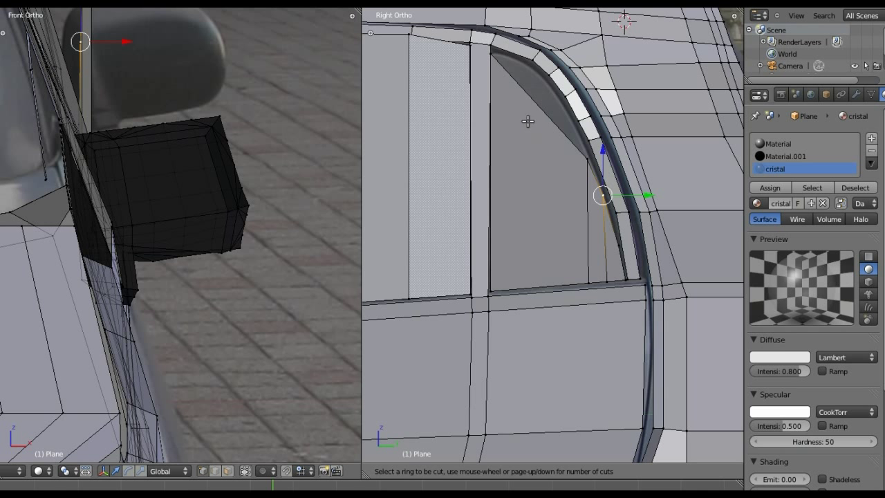
pyautogui.click(526, 120)
pyautogui.rightClick(531, 121)
pyautogui.press('g')
pyautogui.press('g')
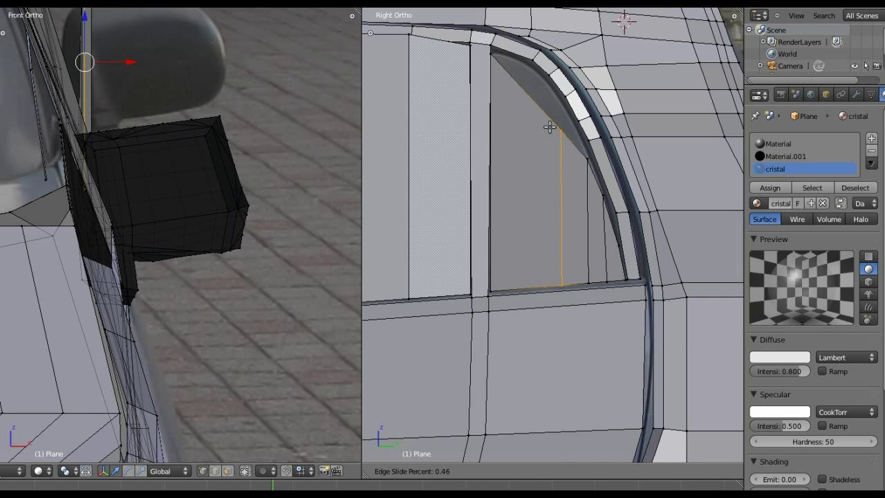
pyautogui.click(551, 131)
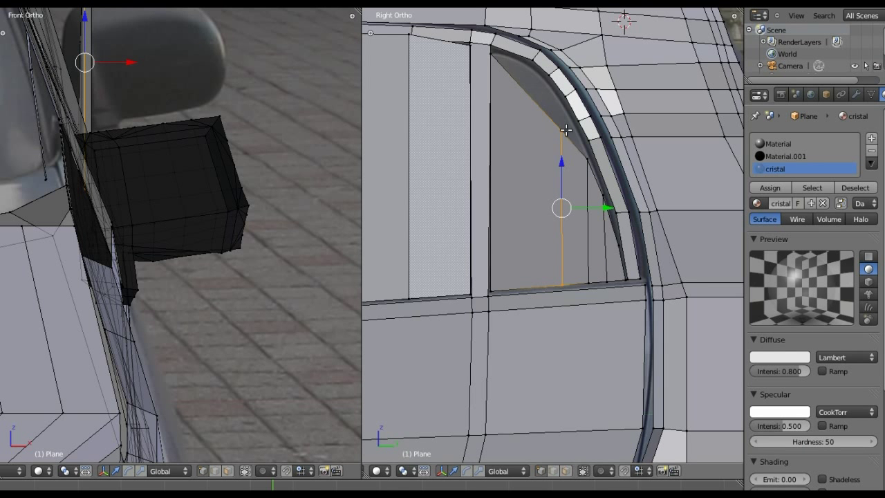
pyautogui.rightClick(562, 130)
pyautogui.press('g')
pyautogui.press('g')
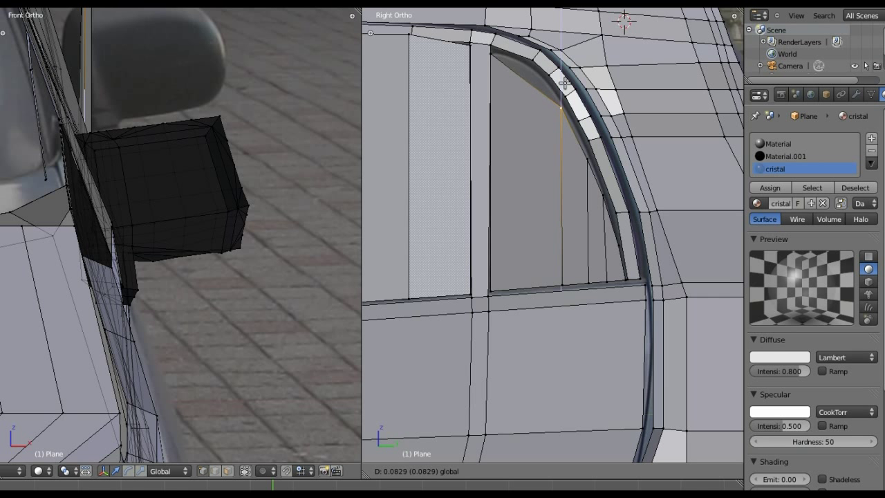
pyautogui.click(552, 143)
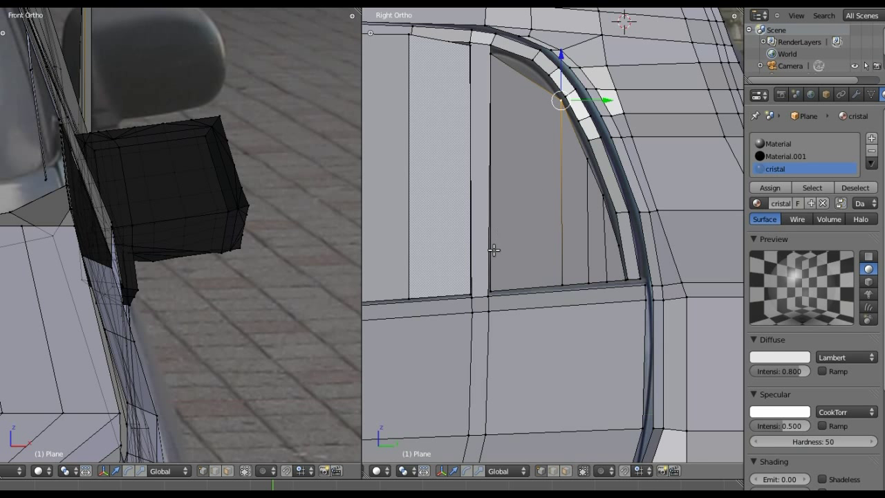
# Add one more edge loop, then shift it and the nearby left edge into place
pyautogui.hotkey('ctrl', 'r')
pyautogui.click(539, 87)
pyautogui.rightClick(539, 87)
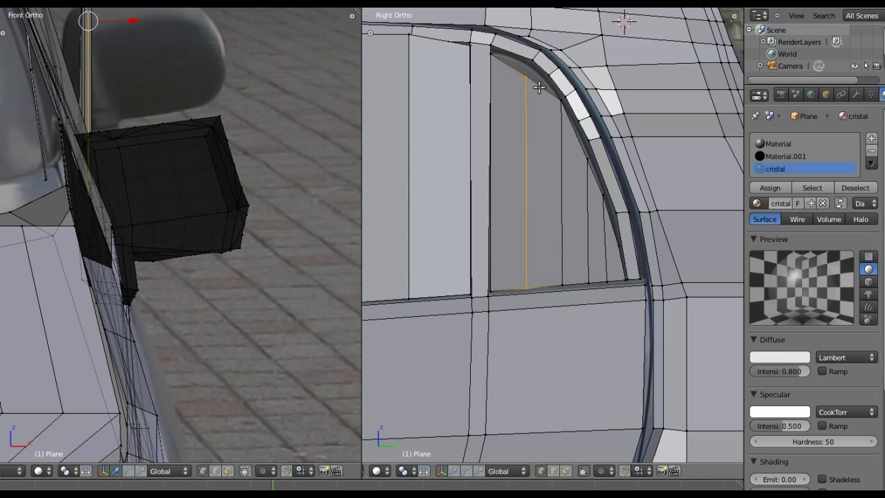
pyautogui.press('g')
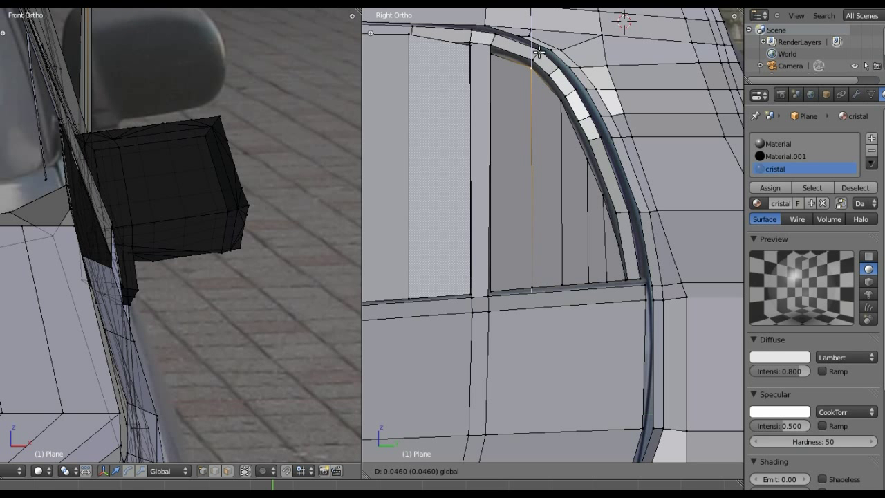
pyautogui.click(539, 52)
pyautogui.rightClick(493, 49)
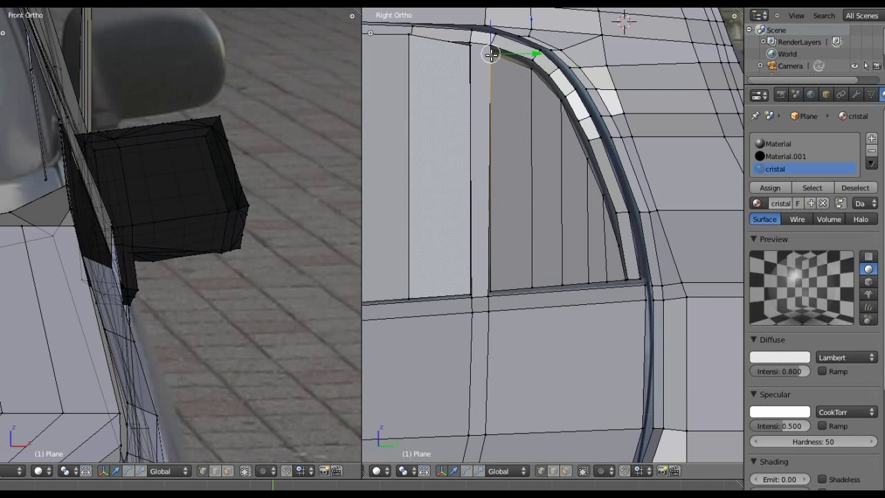
pyautogui.press('g')
pyautogui.click(492, 43)
# Select the pane's vertical edges and move them along Z to fit the window frame
pyautogui.moveTo(494, 49)
pyautogui.mouseDown(button='middle')
pyautogui.moveTo(587, 158)
pyautogui.moveTo(564, 170)
pyautogui.moveTo(548, 262)
pyautogui.mouseUp(button='middle')
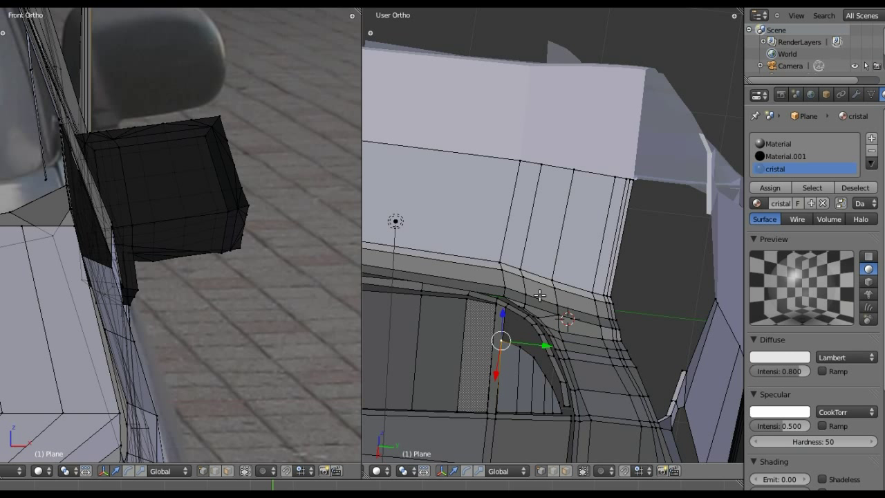
pyautogui.rightClick(515, 346)
pyautogui.keyDown('shift'); pyautogui.rightClick(533, 360); pyautogui.keyUp('shift')
pyautogui.keyDown('shift'); pyautogui.rightClick(543, 376); pyautogui.keyUp('shift')
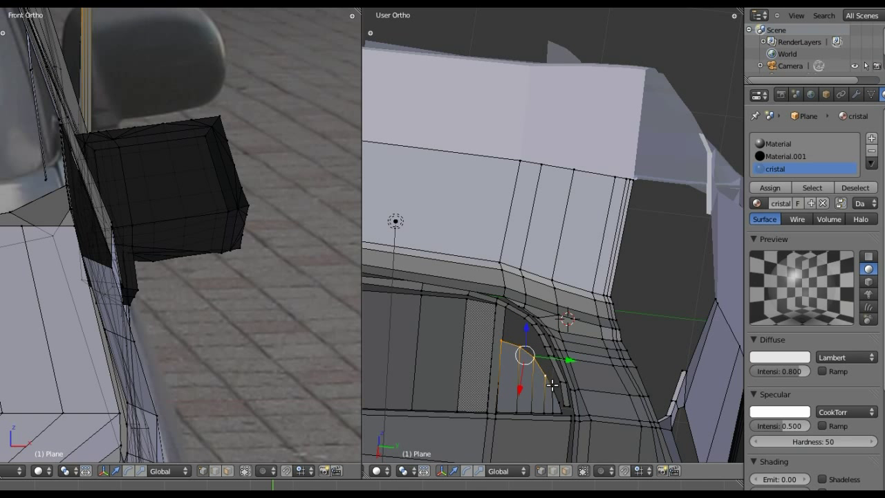
pyautogui.keyDown('shift'); pyautogui.rightClick(554, 383); pyautogui.keyUp('shift')
pyautogui.keyDown('shift'); pyautogui.rightClick(564, 386); pyautogui.keyUp('shift')
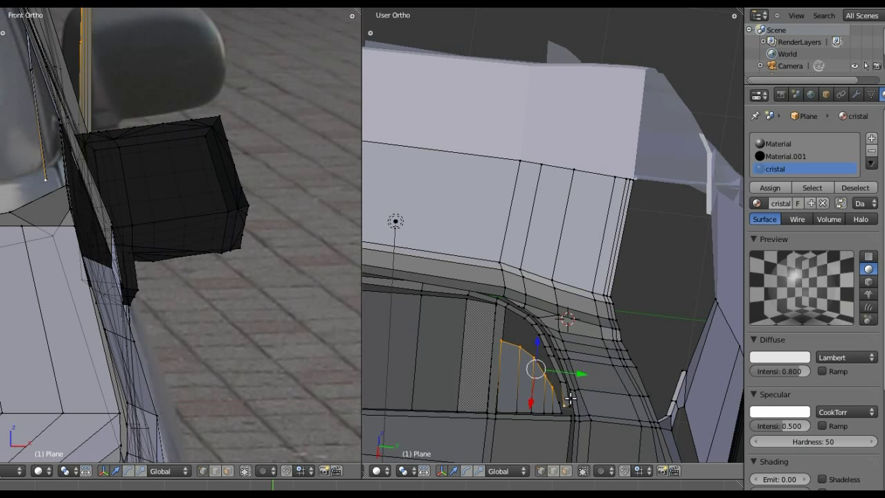
pyautogui.keyDown('shift'); pyautogui.rightClick(564, 404); pyautogui.keyUp('shift')
pyautogui.keyDown('shift'); pyautogui.rightClick(554, 399); pyautogui.keyUp('shift')
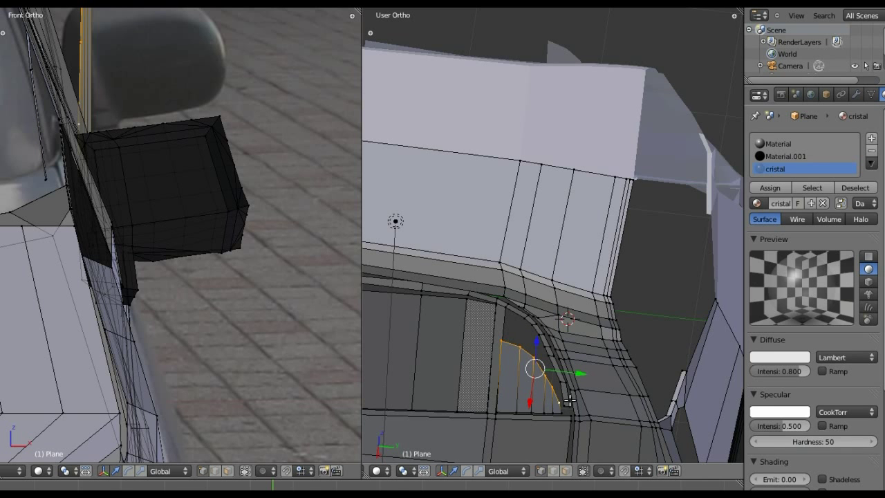
pyautogui.moveTo(567, 395)
pyautogui.mouseDown(button='middle')
pyautogui.moveTo(592, 375)
pyautogui.moveTo(622, 297)
pyautogui.moveTo(616, 358)
pyautogui.mouseUp(button='middle')
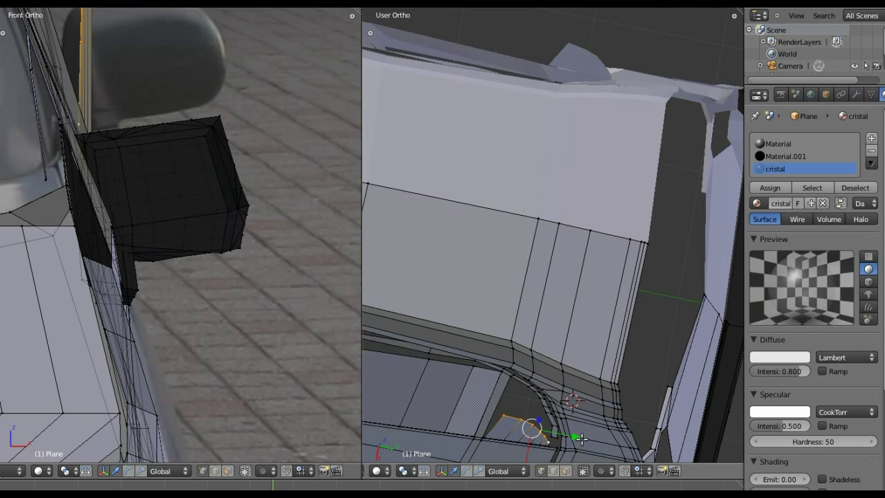
pyautogui.press('g')
pyautogui.press('z')
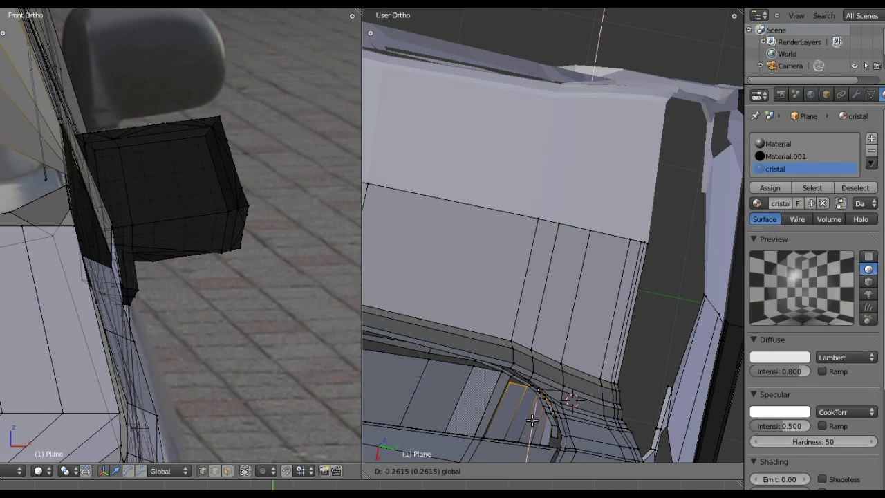
pyautogui.click(532, 419)
pyautogui.moveTo(532, 419)
pyautogui.mouseDown(button='middle')
pyautogui.moveTo(668, 212)
pyautogui.moveTo(497, 247)
pyautogui.moveTo(509, 275)
pyautogui.moveTo(573, 337)
pyautogui.moveTo(598, 318)
pyautogui.mouseUp(button='middle')
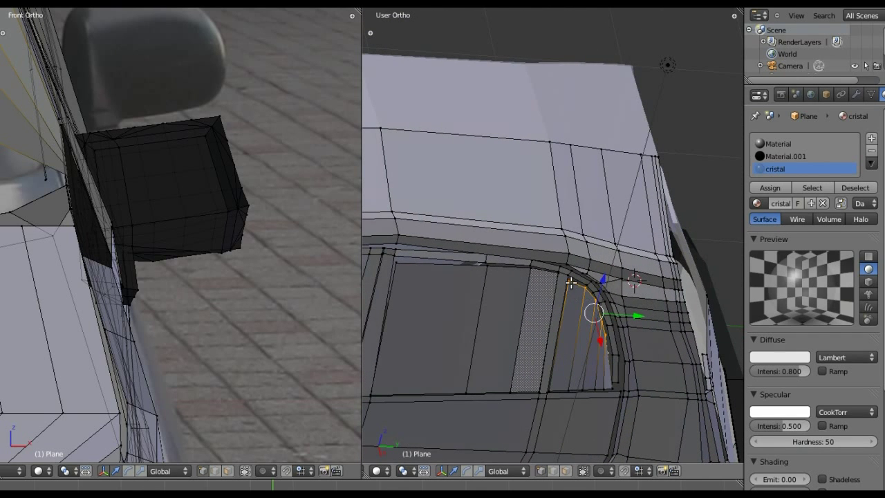
# Shift the curved edge loop along X and adjust its vertex to follow the curved frame
pyautogui.rightClick(587, 292)
pyautogui.keyDown('alt'); pyautogui.rightClick(596, 299); pyautogui.keyUp('alt')
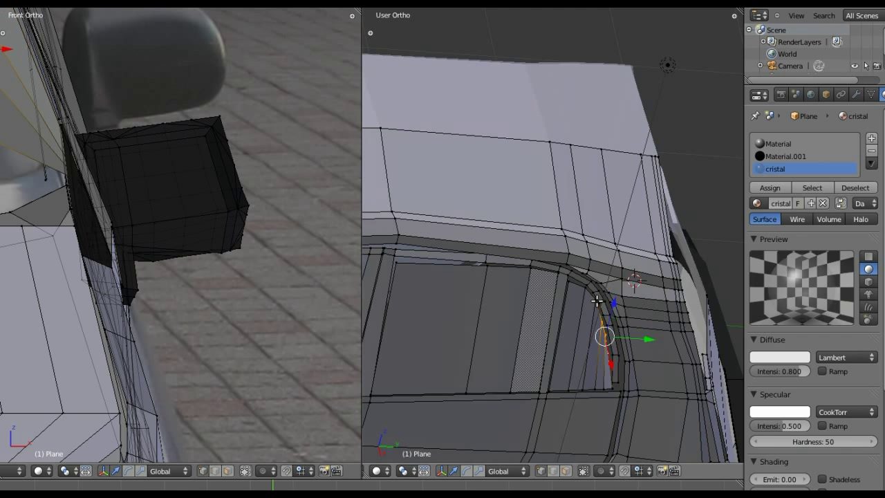
pyautogui.moveTo(609, 357); pyautogui.dragTo(612, 368)
pyautogui.moveTo(612, 367); pyautogui.dragTo(588, 310, button='middle')
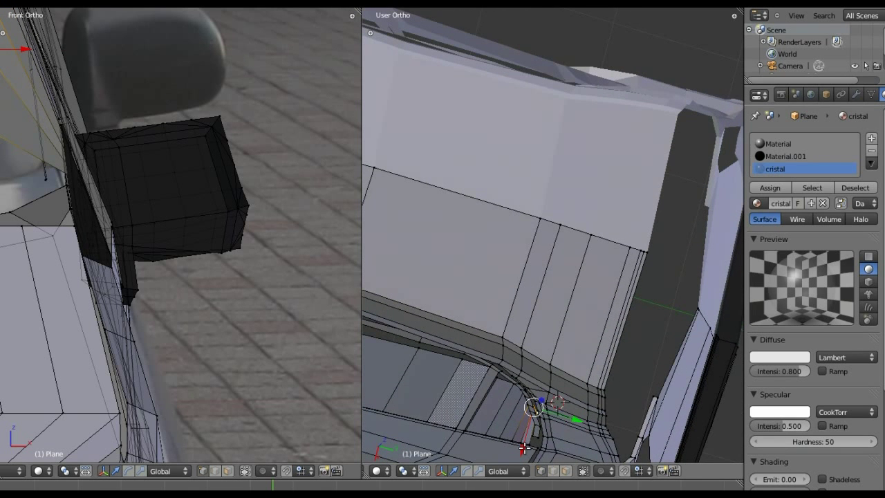
pyautogui.moveTo(525, 448); pyautogui.dragTo(523, 454)
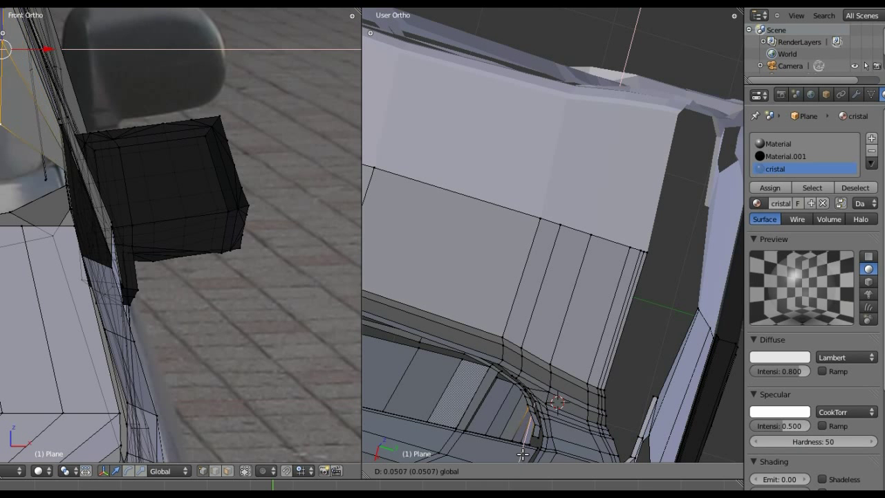
pyautogui.click(522, 454)
pyautogui.moveTo(523, 454); pyautogui.dragTo(561, 348, button='middle')
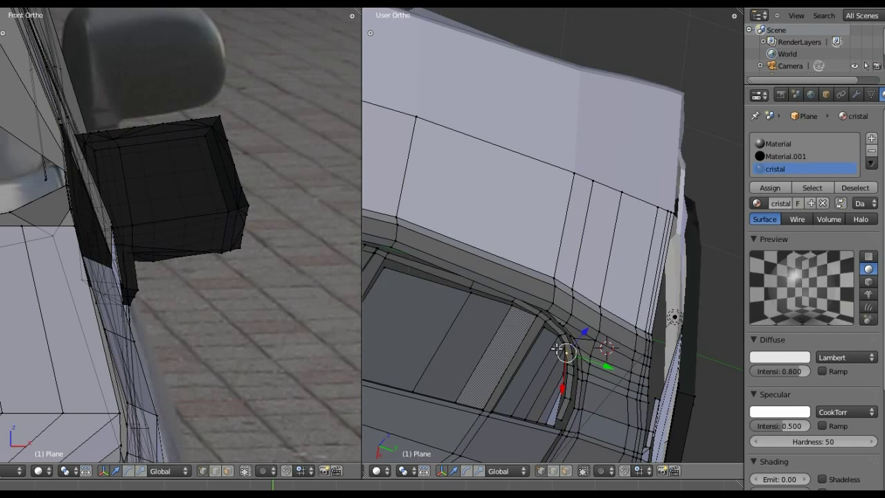
pyautogui.moveTo(566, 351); pyautogui.dragTo(562, 347)
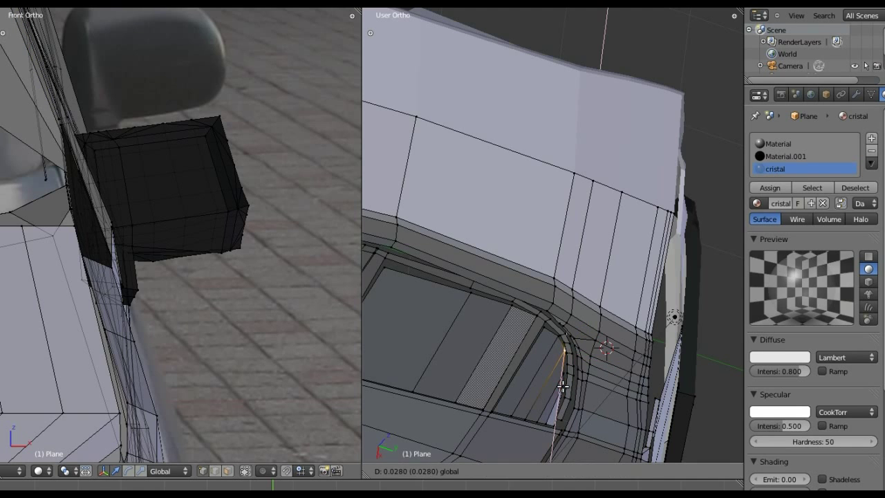
pyautogui.moveTo(567, 376)
pyautogui.mouseDown(button='middle')
pyautogui.moveTo(562, 363)
pyautogui.moveTo(582, 298)
pyautogui.moveTo(568, 352)
pyautogui.mouseUp(button='middle')
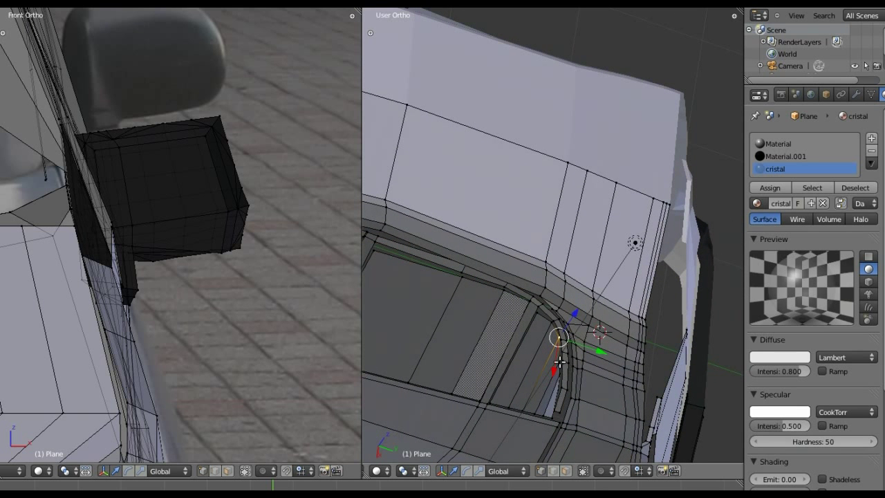
pyautogui.moveTo(560, 361); pyautogui.dragTo(561, 388)
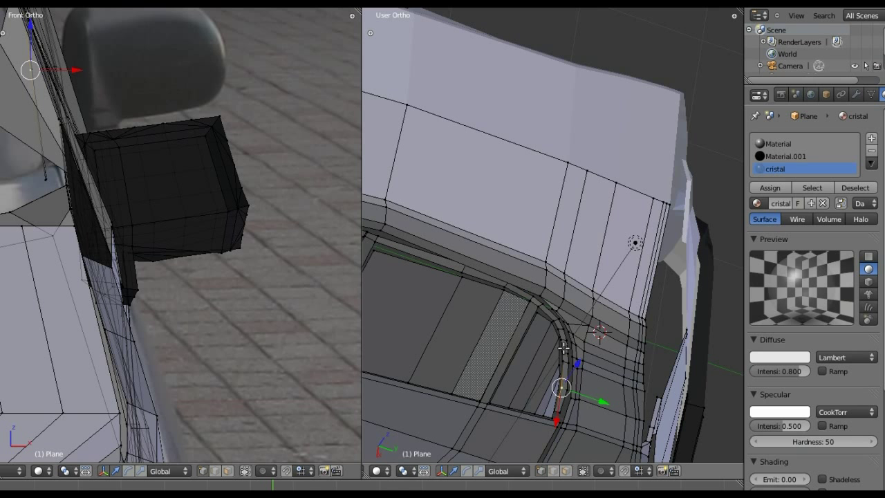
pyautogui.moveTo(563, 348); pyautogui.dragTo(553, 412, button='middle')
pyautogui.moveTo(547, 400)
pyautogui.mouseDown()
pyautogui.moveTo(556, 427)
pyautogui.moveTo(547, 400)
pyautogui.mouseUp()
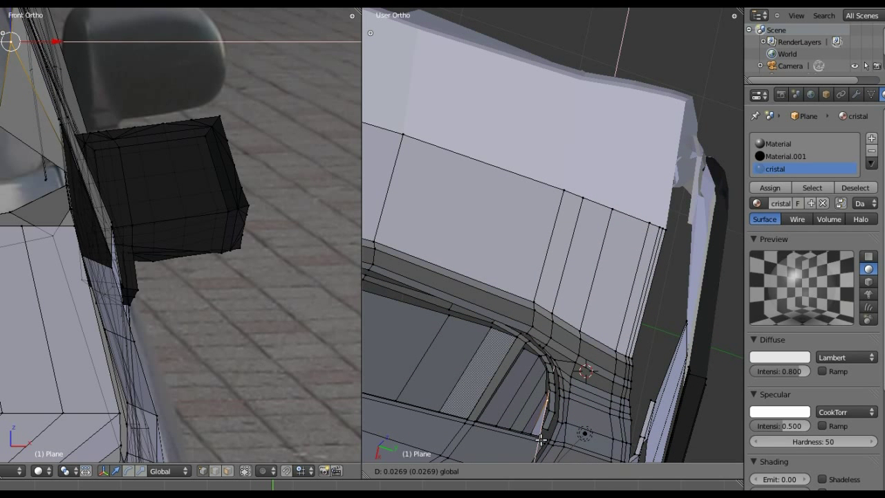
pyautogui.moveTo(546, 400); pyautogui.dragTo(578, 302, button='middle')
# Frame the window, select a vertex on the window frame and zoom in on it
pyautogui.scroll(2, 697, 231)
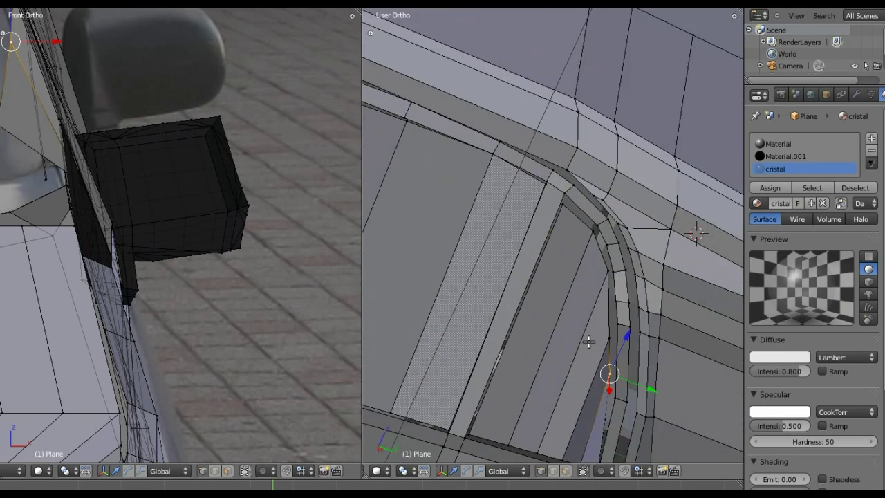
pyautogui.scroll(2, 586, 341)
pyautogui.scroll(-2, 586, 340)
pyautogui.keyDown('shift'); pyautogui.moveTo(600, 336); pyautogui.dragTo(599, 277, button='middle'); pyautogui.keyUp('shift')
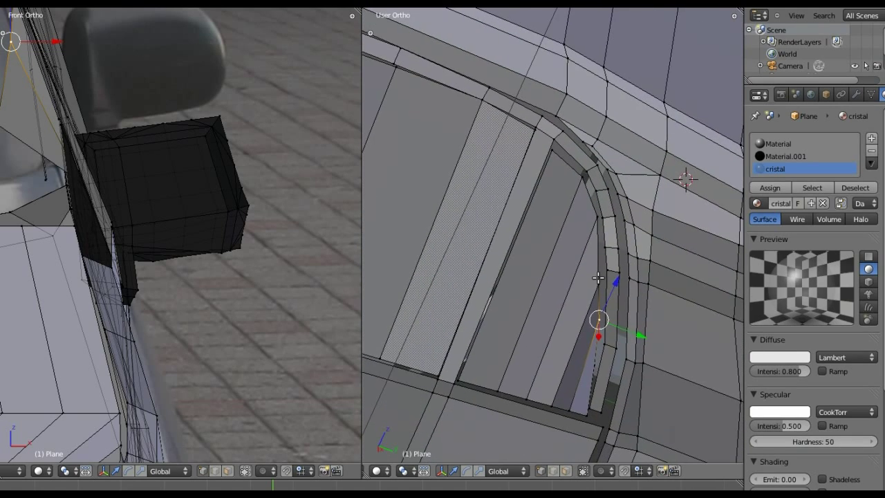
pyautogui.rightClick(601, 359)
pyautogui.scroll(4, 573, 400)
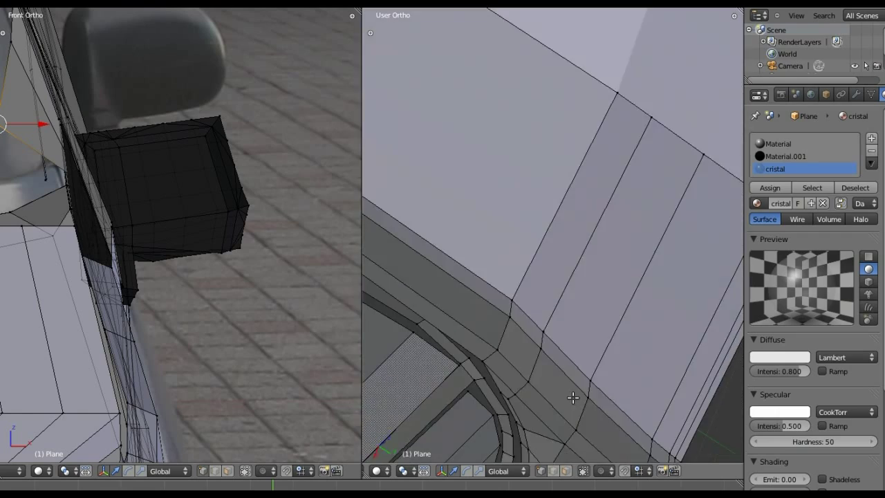
pyautogui.scroll(2, 562, 390)
# Slide the selected frame vertex and a second one along X to line up the curve
pyautogui.moveTo(562, 390)
pyautogui.mouseDown(button='middle')
pyautogui.moveTo(640, 290)
pyautogui.moveTo(636, 345)
pyautogui.moveTo(523, 328)
pyautogui.moveTo(557, 283)
pyautogui.moveTo(568, 311)
pyautogui.mouseUp(button='middle')
pyautogui.press('g')
pyautogui.press('x')
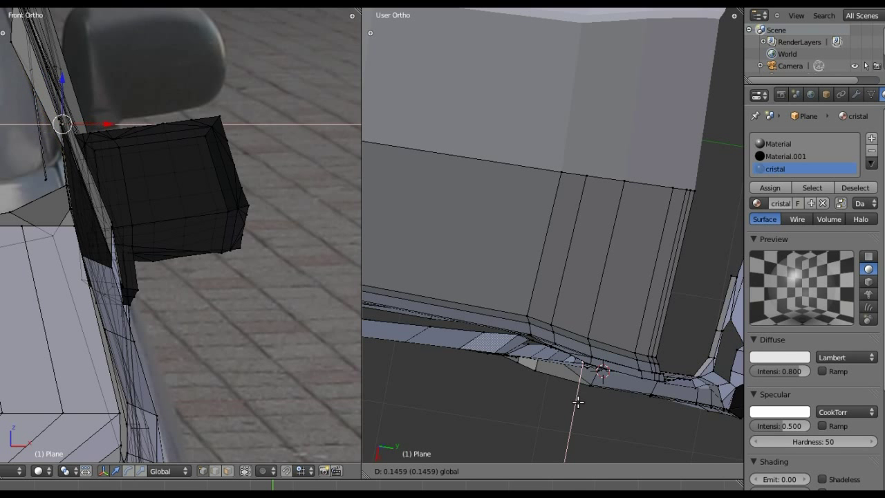
pyautogui.click(579, 401)
pyautogui.moveTo(579, 395)
pyautogui.mouseDown(button='middle')
pyautogui.moveTo(607, 257)
pyautogui.moveTo(598, 225)
pyautogui.mouseUp(button='middle')
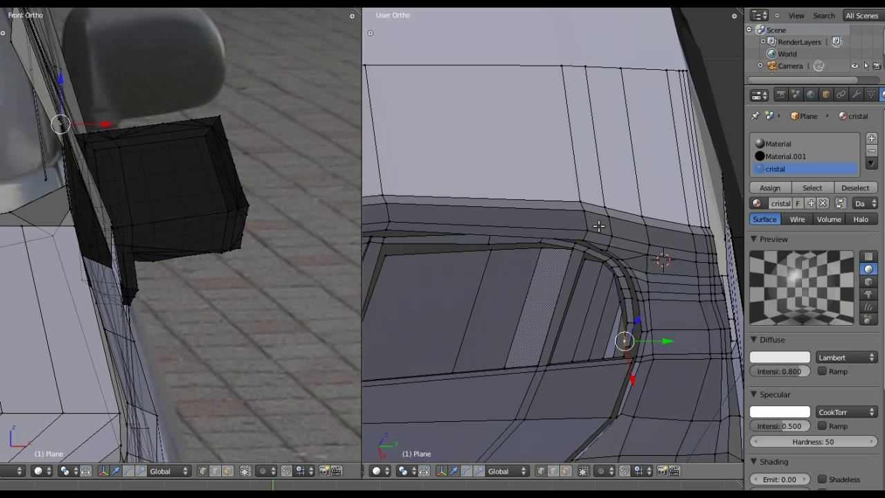
pyautogui.keyDown('shift'); pyautogui.rightClick(621, 316); pyautogui.keyUp('shift')
pyautogui.press('g')
pyautogui.press('x')
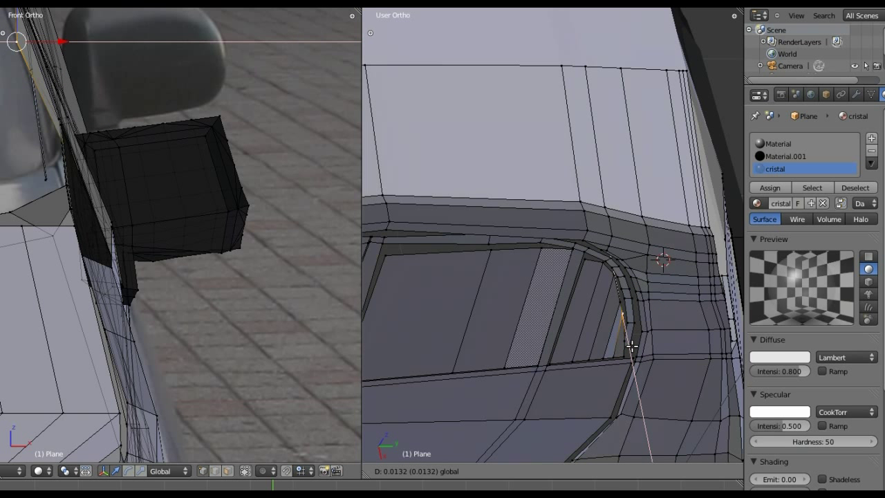
pyautogui.click(631, 342)
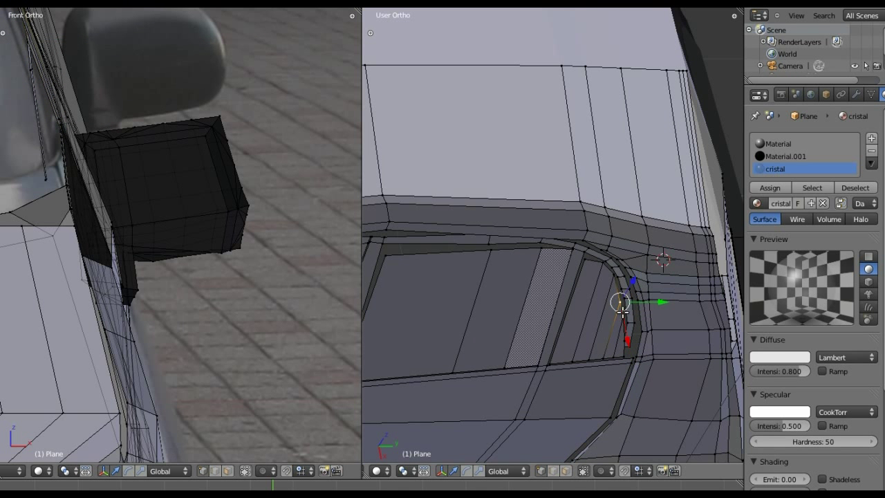
pyautogui.press('g')
pyautogui.click(631, 284)
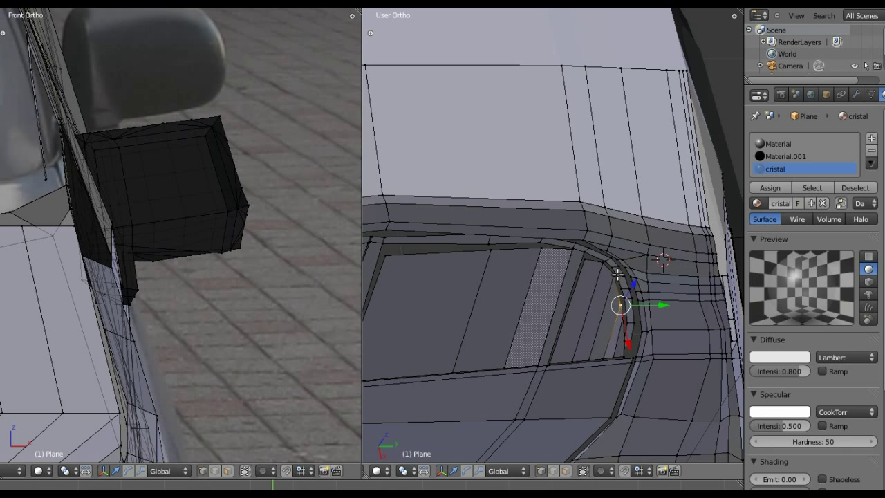
# Nudge the upper and lower frame-curve vertices into a smooth line
pyautogui.rightClick(616, 277)
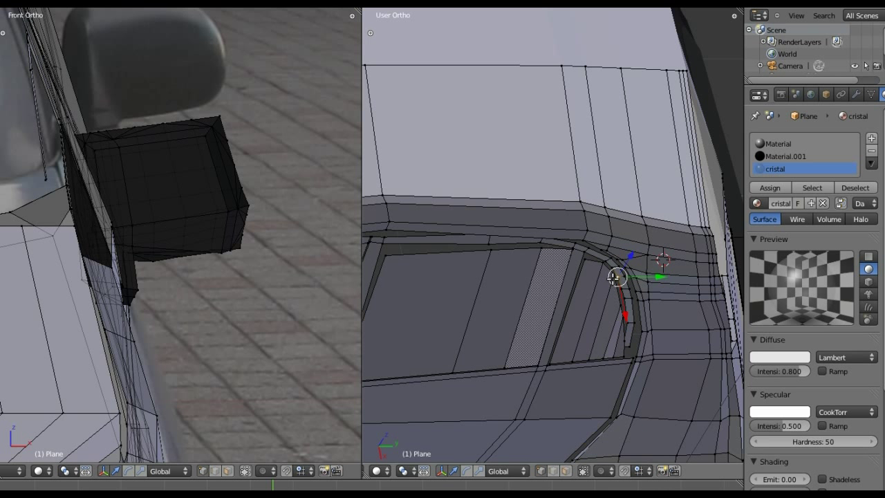
pyautogui.rightClick(614, 276)
pyautogui.press('g')
pyautogui.click(613, 278)
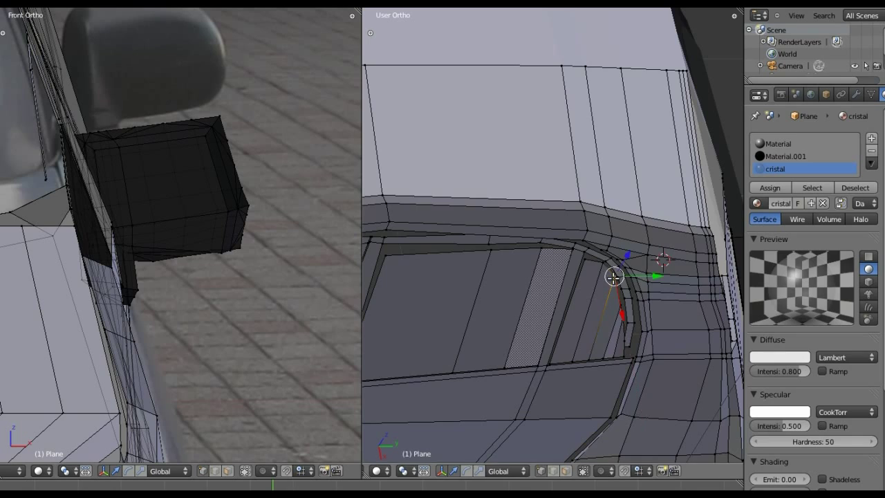
pyautogui.moveTo(614, 278)
pyautogui.mouseDown(button='middle')
pyautogui.moveTo(574, 390)
pyautogui.moveTo(569, 336)
pyautogui.moveTo(579, 312)
pyautogui.mouseUp(button='middle')
pyautogui.rightClick(578, 329)
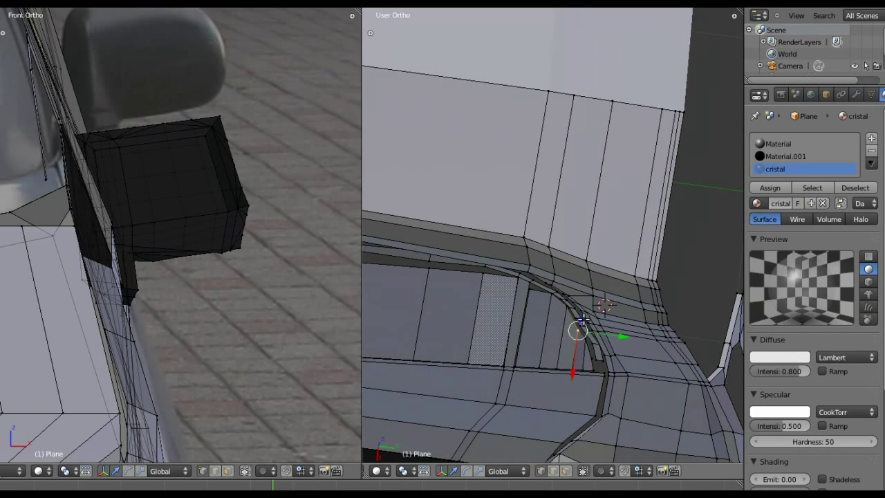
pyautogui.moveTo(575, 353); pyautogui.dragTo(577, 352)
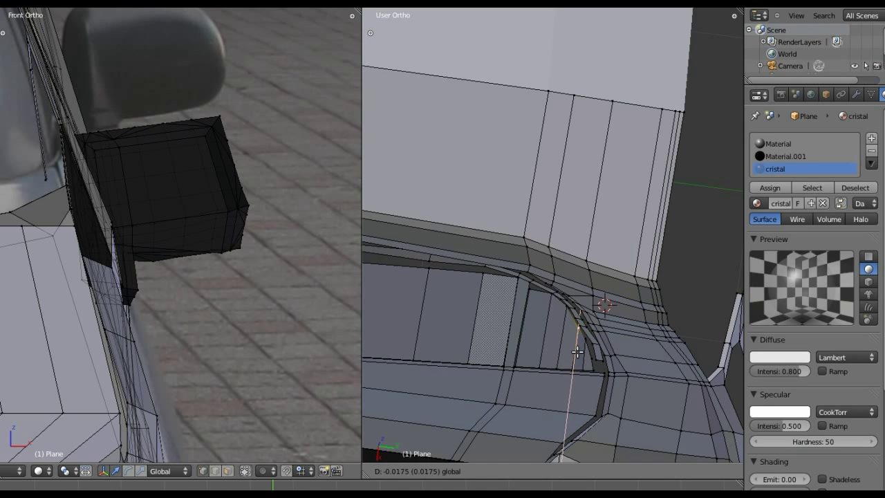
pyautogui.click(577, 352)
pyautogui.moveTo(579, 352)
pyautogui.mouseDown(button='middle')
pyautogui.moveTo(514, 174)
pyautogui.moveTo(529, 242)
pyautogui.moveTo(608, 212)
pyautogui.mouseUp(button='middle')
pyautogui.press('KP_3')
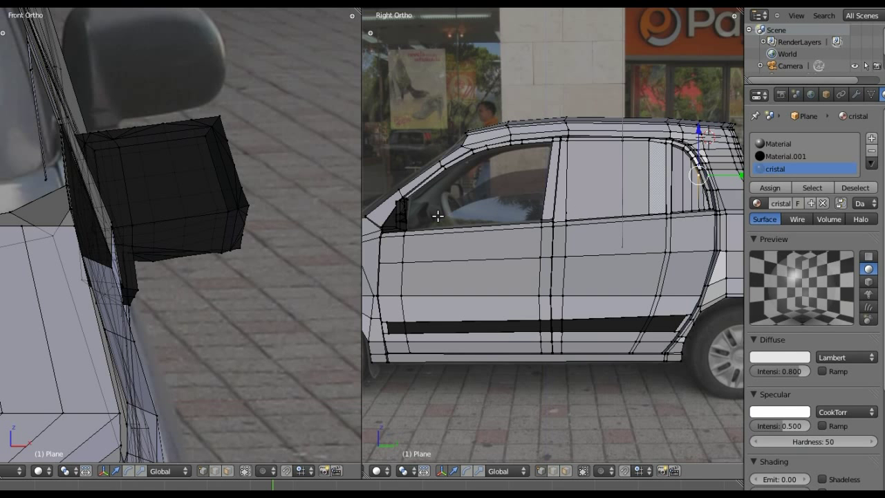
# Extrude a new edge from the front door window's bottom edge
pyautogui.scroll(2, 438, 216)
pyautogui.scroll(1, 486, 200)
pyautogui.scroll(3, 484, 202)
pyautogui.scroll(1, 529, 185)
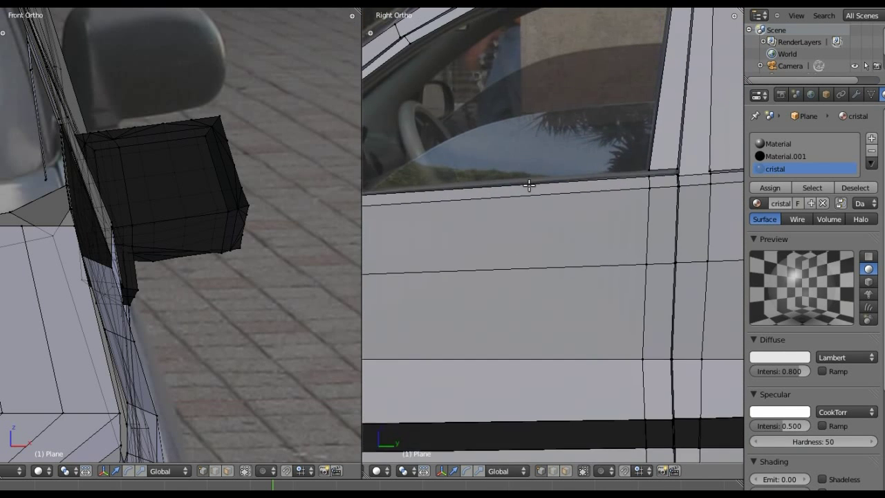
pyautogui.keyDown('shift'); pyautogui.moveTo(528, 186); pyautogui.dragTo(587, 207, button='middle'); pyautogui.keyUp('shift')
pyautogui.scroll(-1, 587, 207)
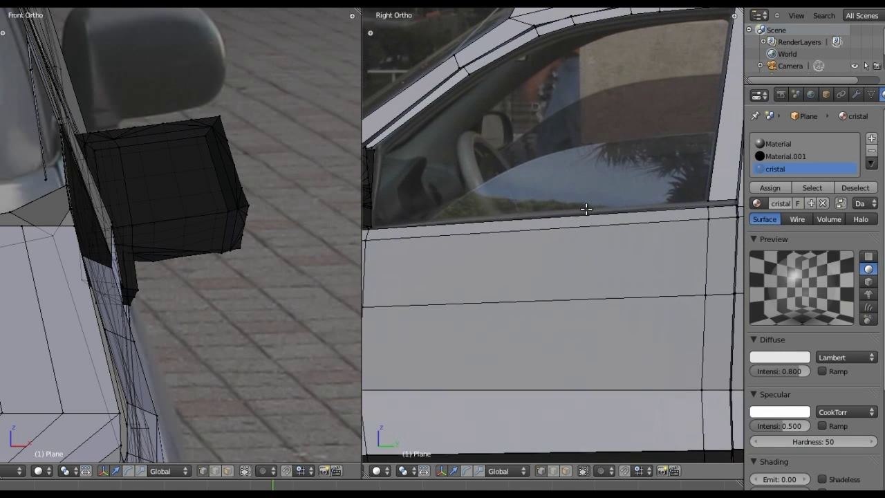
pyautogui.rightClick(708, 202)
pyautogui.keyDown('ctrl'); pyautogui.scroll(-5, 727, 157); pyautogui.keyUp('ctrl')
pyautogui.keyDown('ctrl'); pyautogui.scroll(-2, 727, 156); pyautogui.keyUp('ctrl')
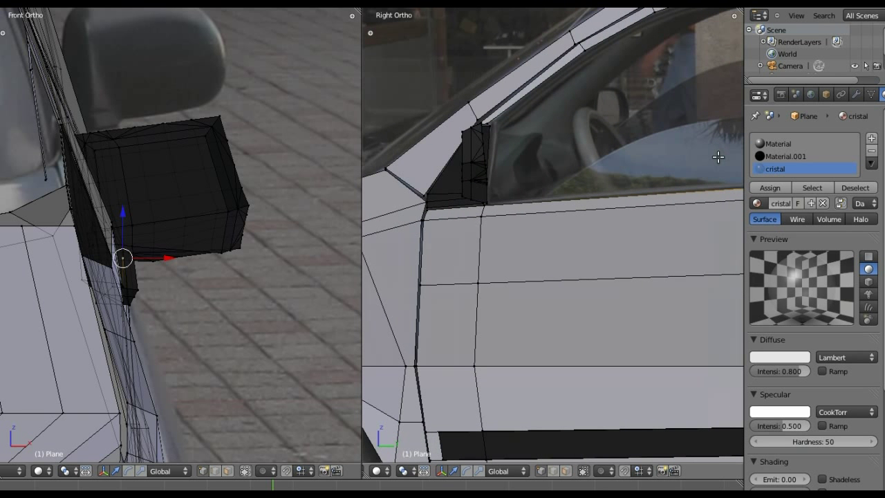
pyautogui.keyDown('ctrl'); pyautogui.rightClick(493, 208); pyautogui.keyUp('ctrl')
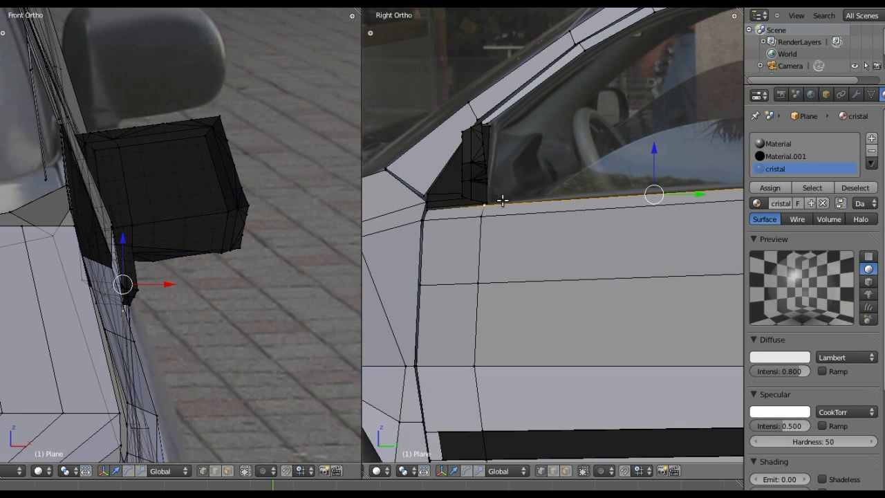
pyautogui.keyDown('shift'); pyautogui.moveTo(587, 194); pyautogui.dragTo(511, 200, button='middle'); pyautogui.keyUp('shift')
pyautogui.press('g')
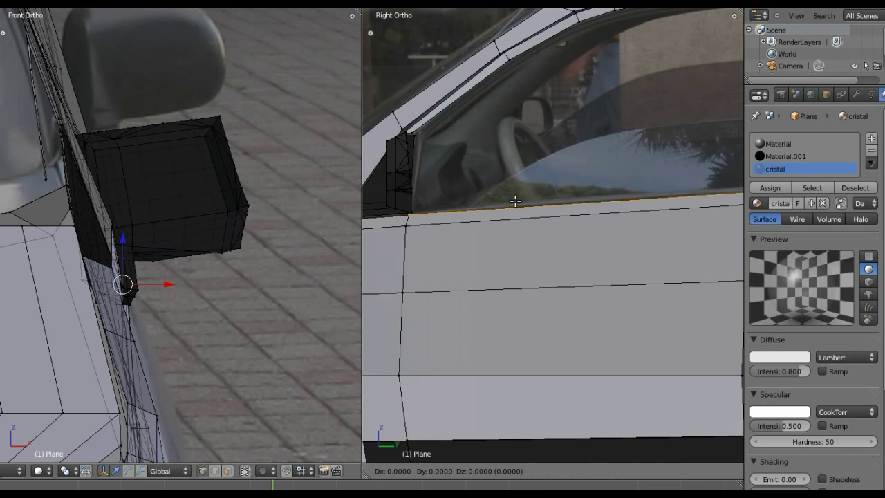
pyautogui.click(517, 197)
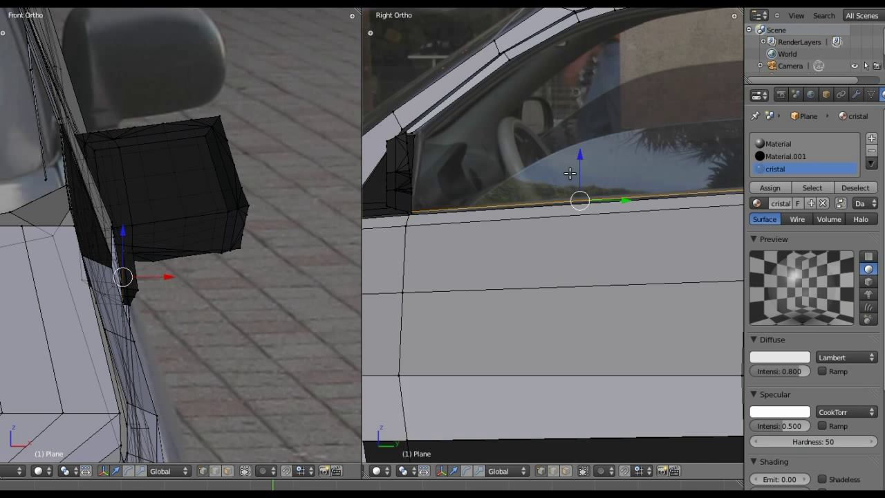
pyautogui.keyDown('shift'); pyautogui.moveTo(571, 174); pyautogui.dragTo(517, 249, button='middle'); pyautogui.keyUp('shift')
# Raise the new edge along Z to the window top and place its rear corner
pyautogui.press('g')
pyautogui.press('z')
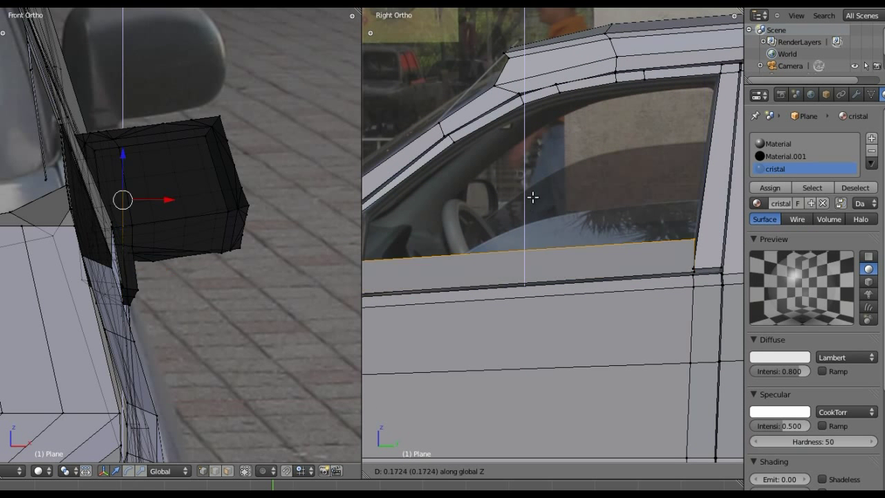
pyautogui.click(587, 54)
pyautogui.rightClick(693, 83)
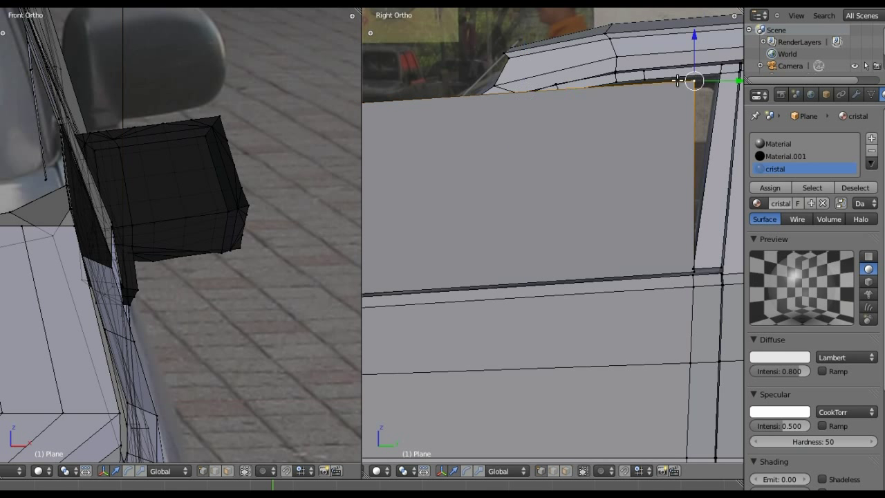
pyautogui.press('g')
pyautogui.click(733, 83)
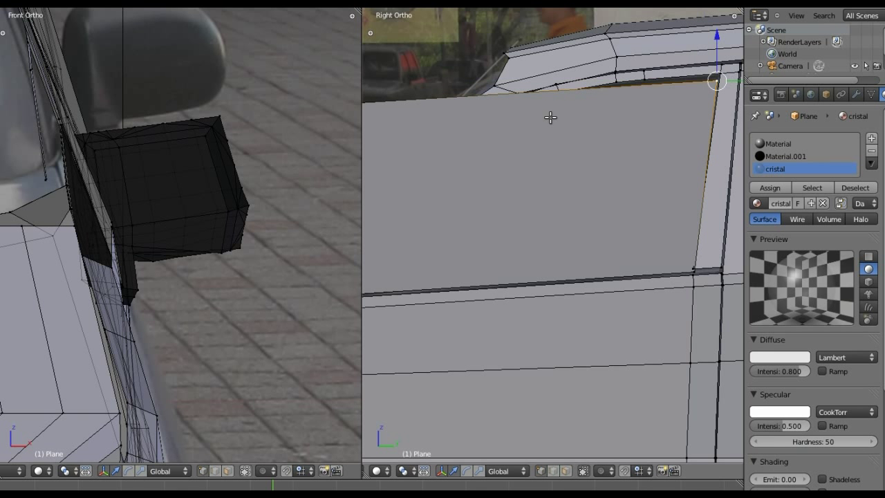
pyautogui.scroll(-2, 550, 118)
# Move the pane's top front corner along Y and lower it onto the pillar slope
pyautogui.rightClick(418, 123)
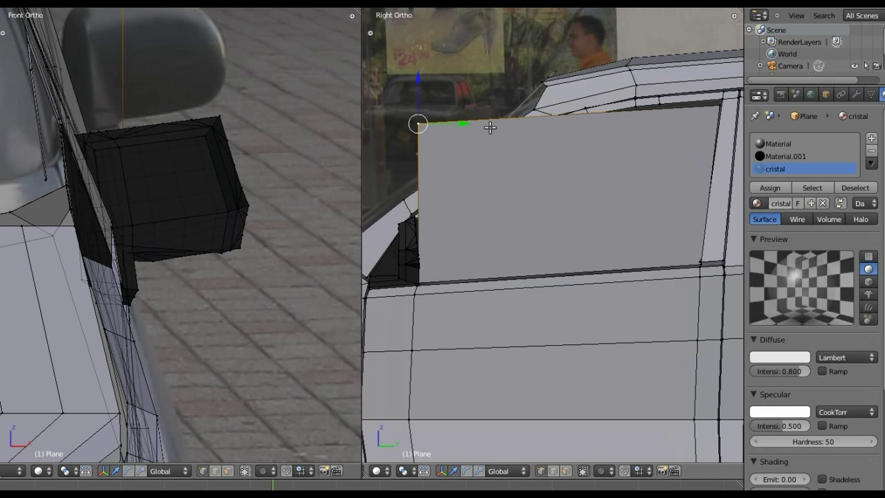
pyautogui.press('g')
pyautogui.press('y')
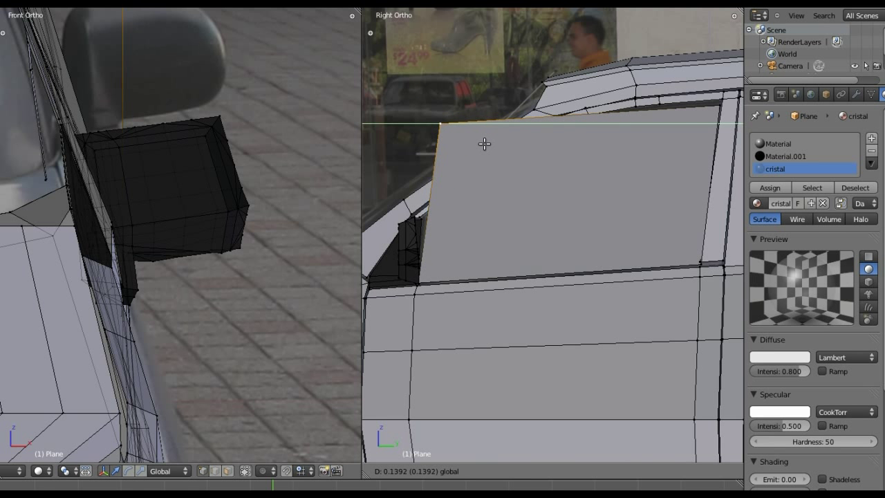
pyautogui.click(484, 143)
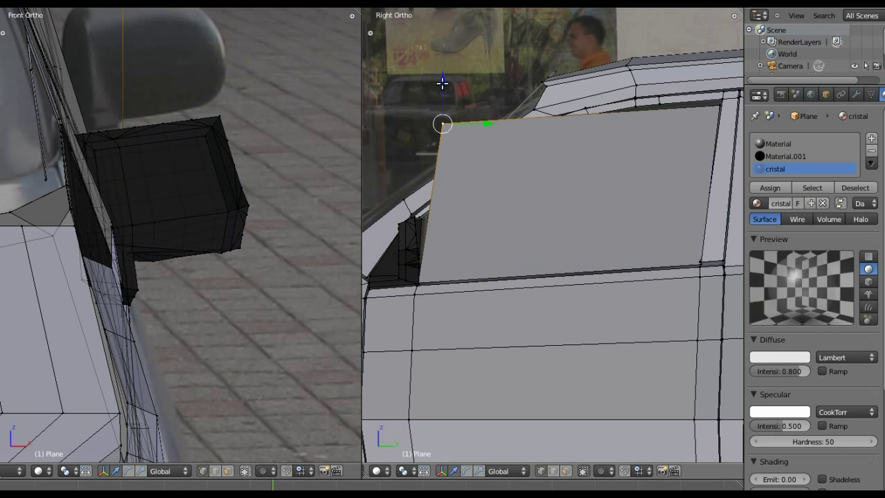
pyautogui.press('g')
pyautogui.press('z')
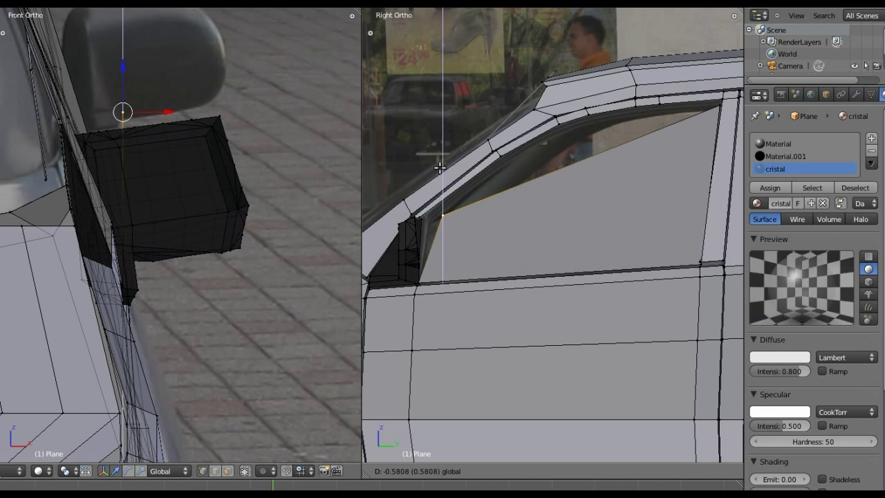
pyautogui.click(440, 166)
pyautogui.press('g')
pyautogui.press('y')
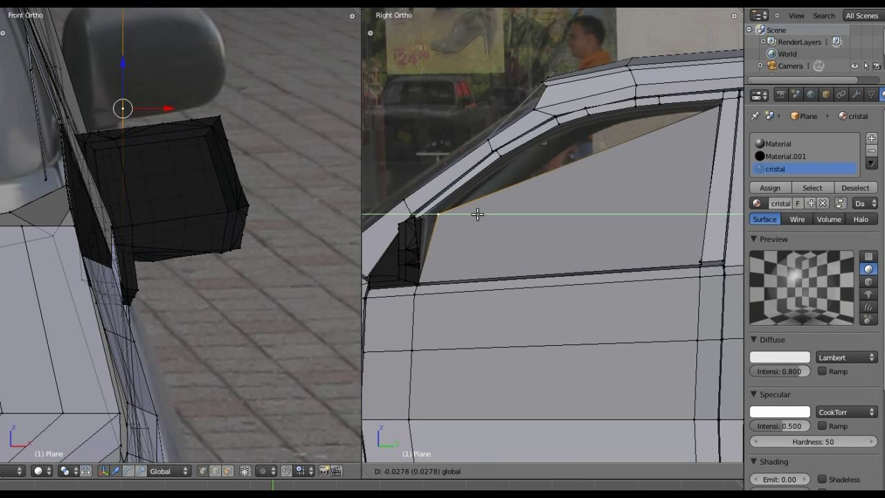
pyautogui.rightClick(477, 214)
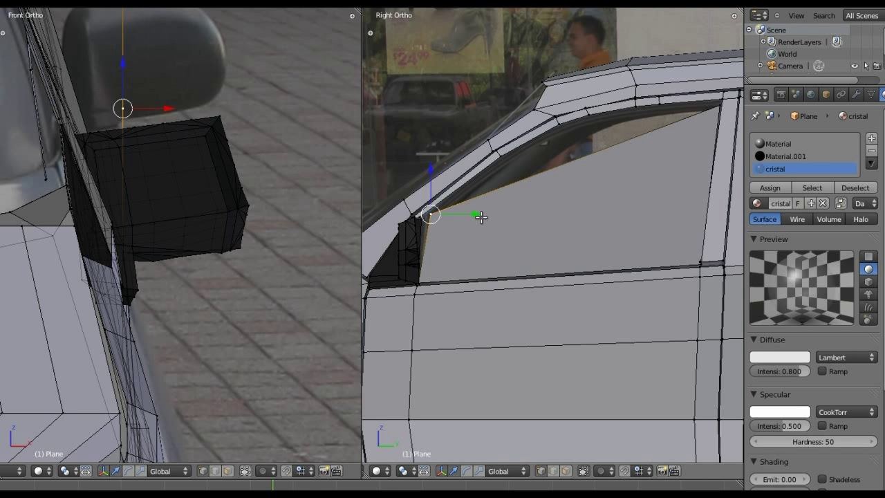
# Cut two vertical edge loops in the pane and raise their top vertices to the frame
pyautogui.hotkey('ctrl', 'r')
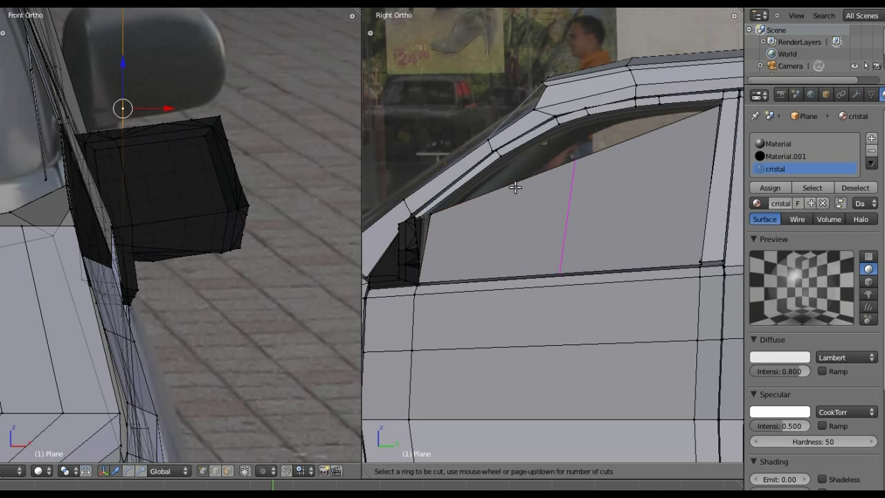
pyautogui.click(515, 187)
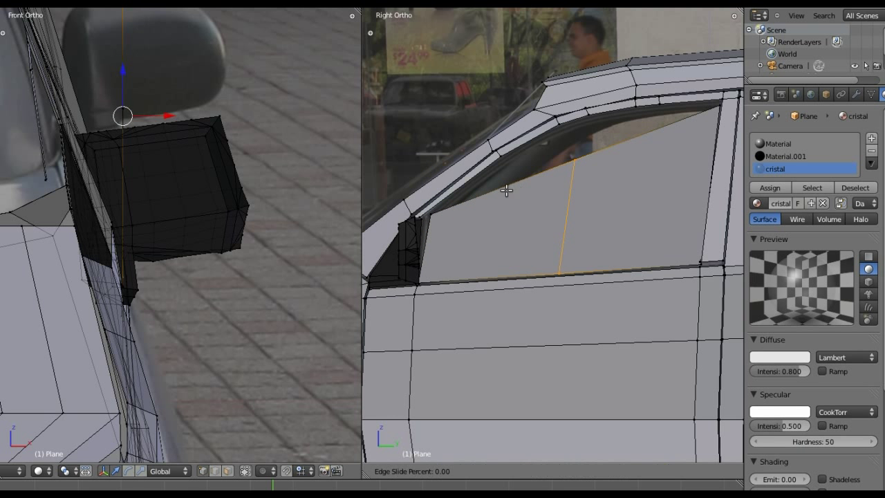
pyautogui.click(446, 216)
pyautogui.rightClick(499, 186)
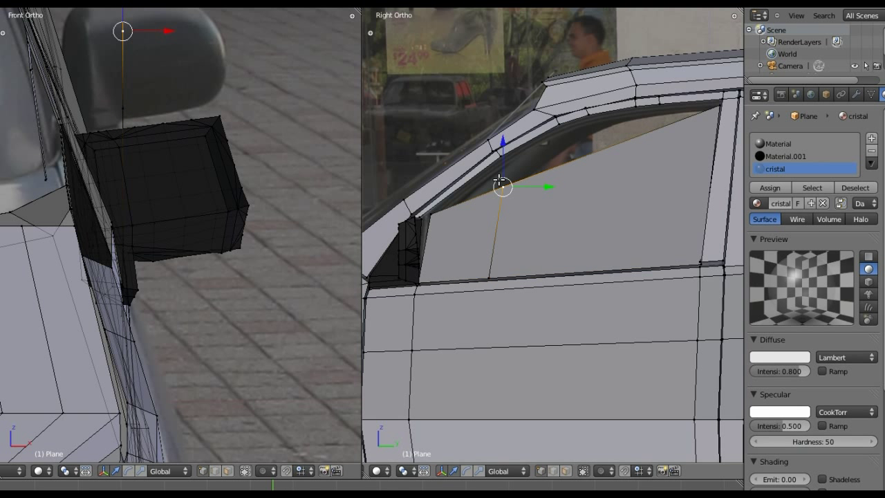
pyautogui.press('g')
pyautogui.press('z')
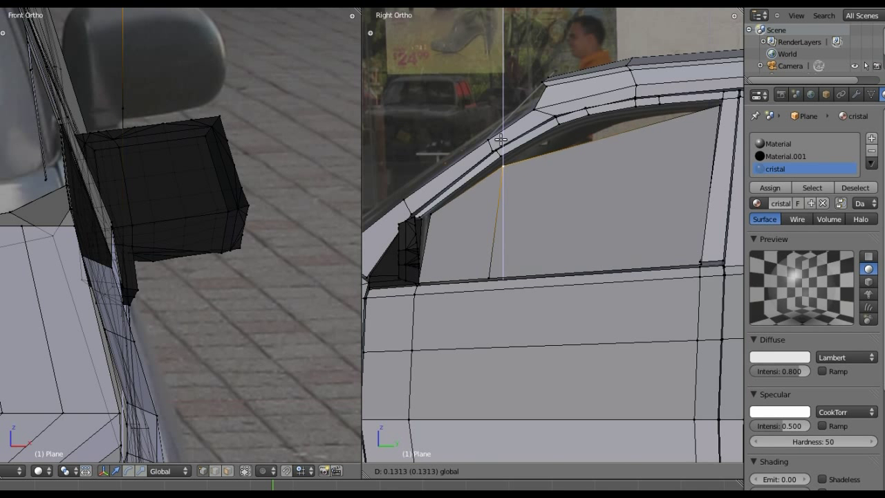
pyautogui.click(502, 135)
pyautogui.hotkey('ctrl', 'r')
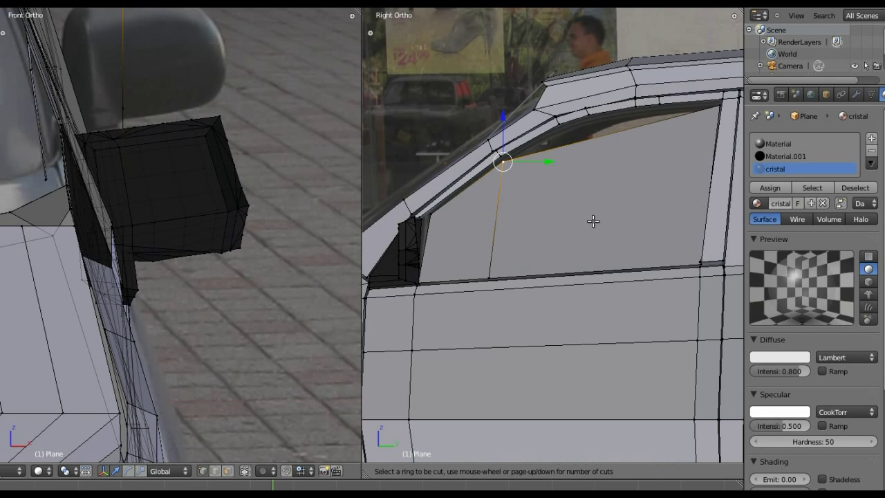
pyautogui.click(574, 142)
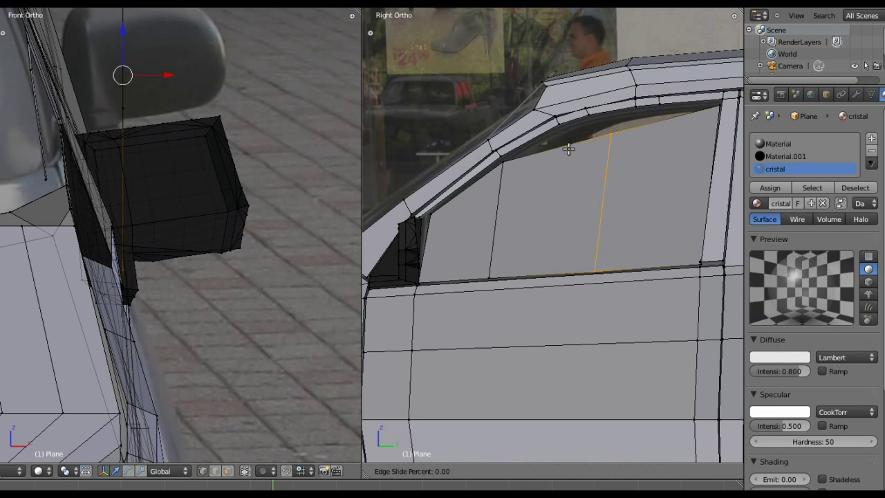
pyautogui.click(530, 166)
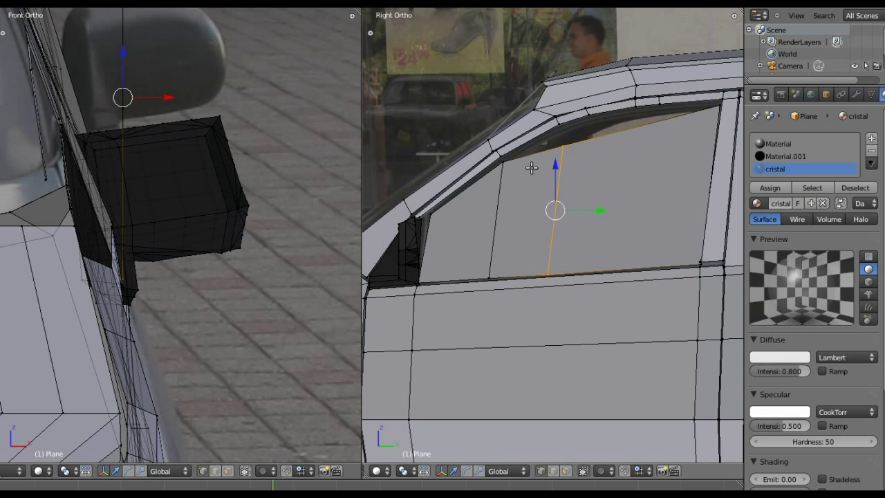
pyautogui.rightClick(555, 147)
pyautogui.press('g')
pyautogui.press('z')
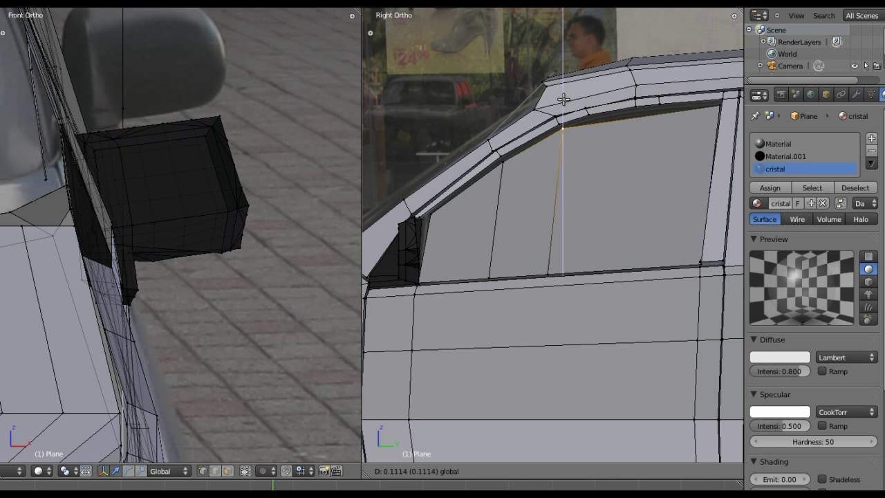
pyautogui.click(563, 97)
# Cut two more loops toward the rear and lift their tops to meet the curved frame
pyautogui.hotkey('ctrl', 'r')
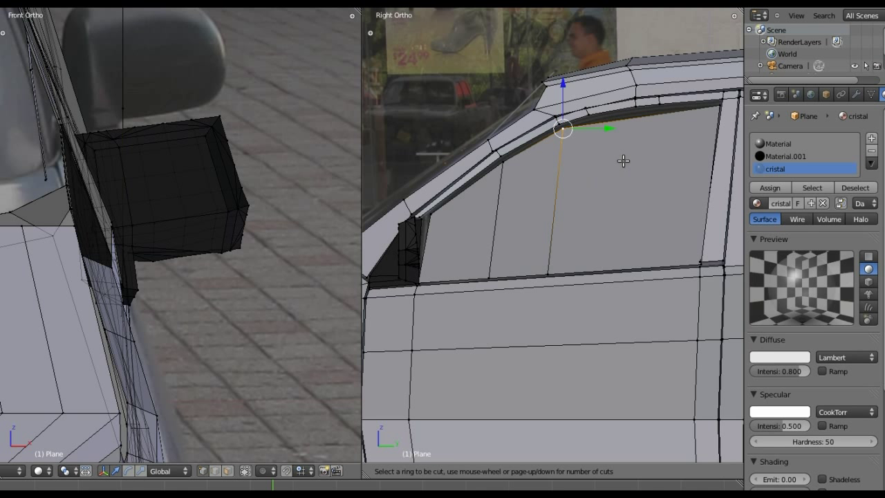
pyautogui.click(632, 126)
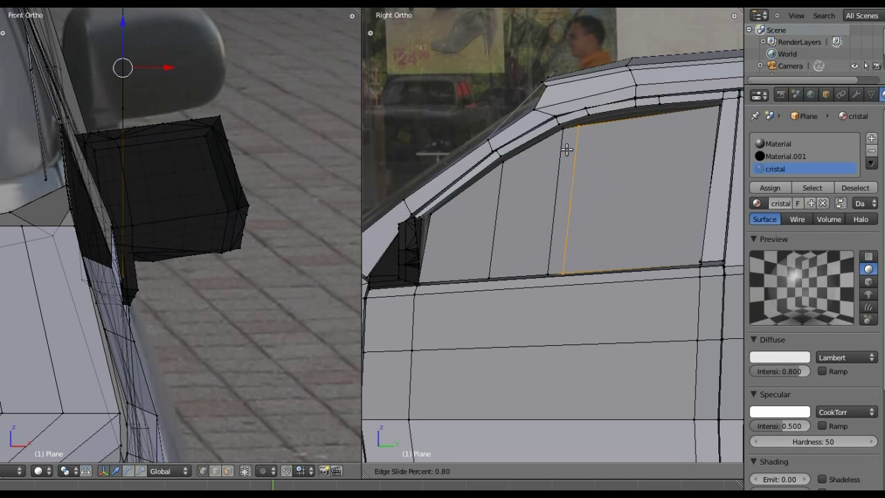
pyautogui.click(584, 150)
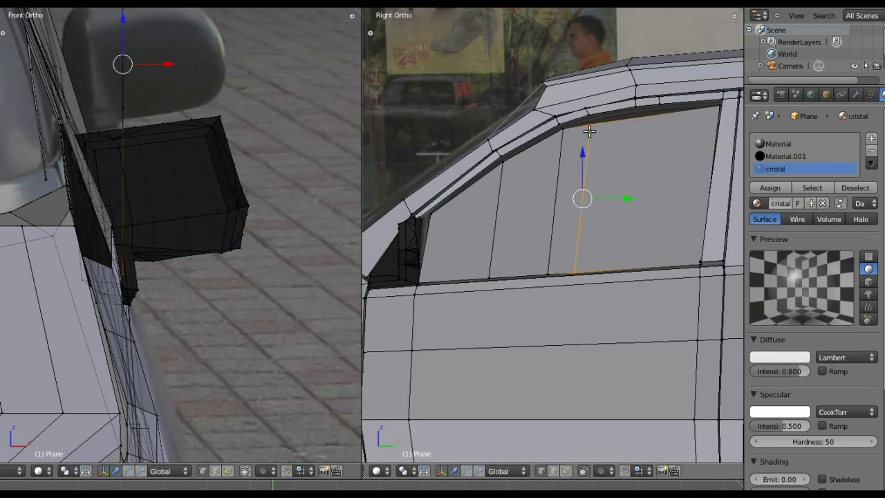
pyautogui.click(587, 136)
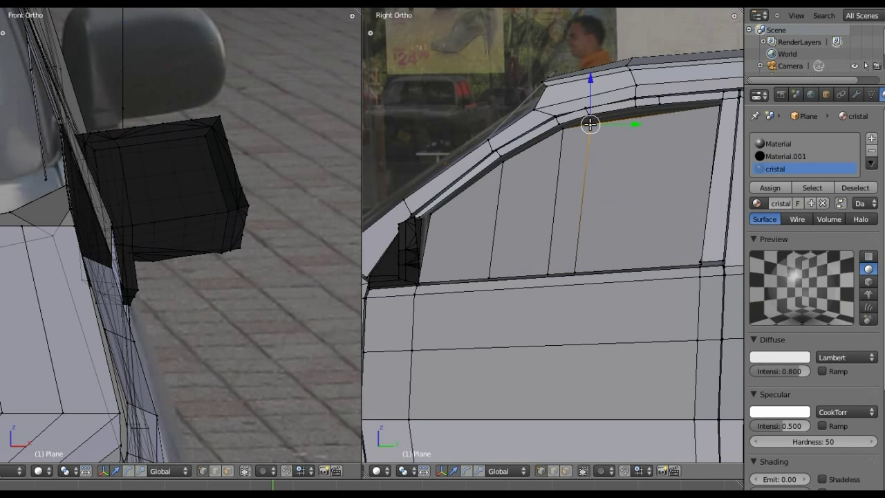
pyautogui.click(587, 103)
pyautogui.hotkey('ctrl', 'r')
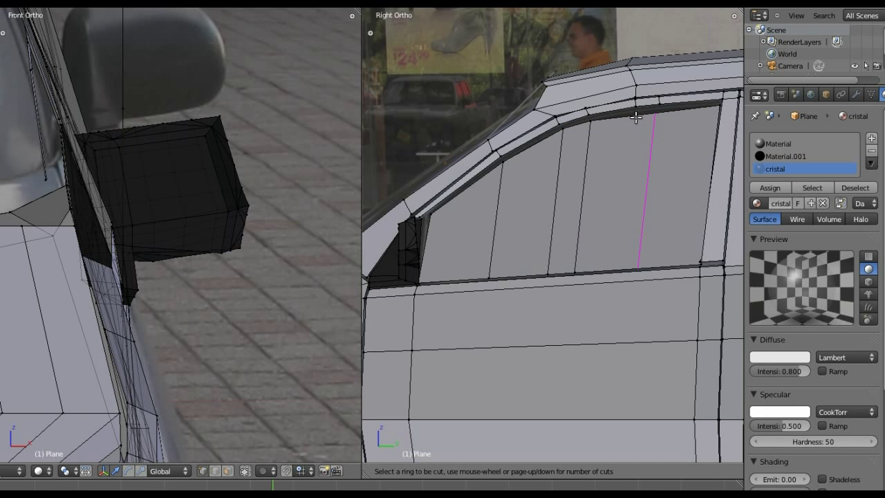
pyautogui.click(638, 123)
pyautogui.click(623, 132)
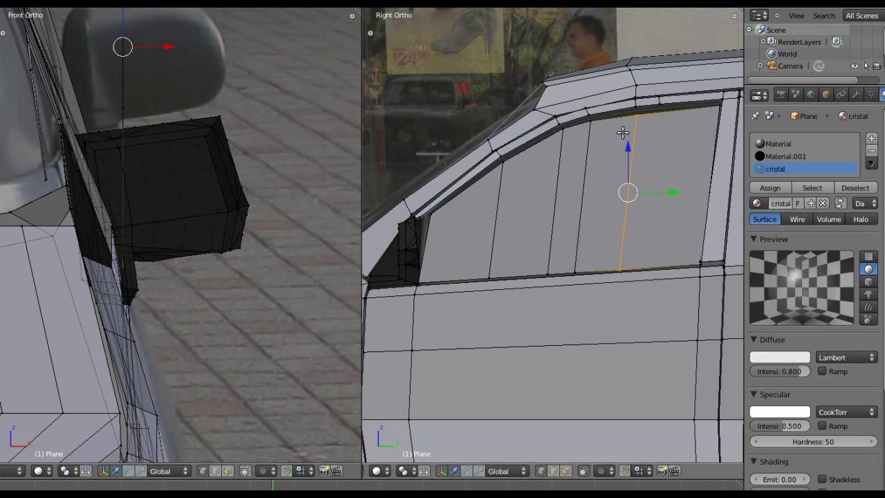
pyautogui.rightClick(633, 122)
pyautogui.press('g')
pyautogui.press('z')
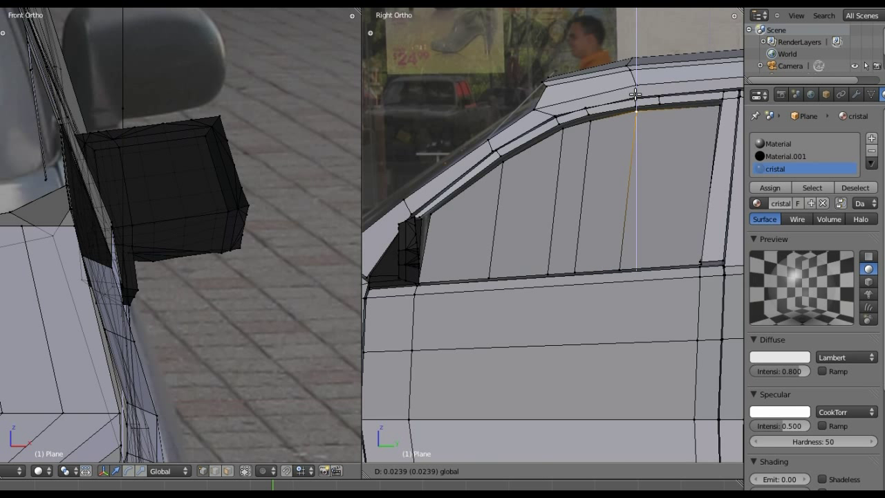
pyautogui.click(635, 93)
pyautogui.rightClick(588, 115)
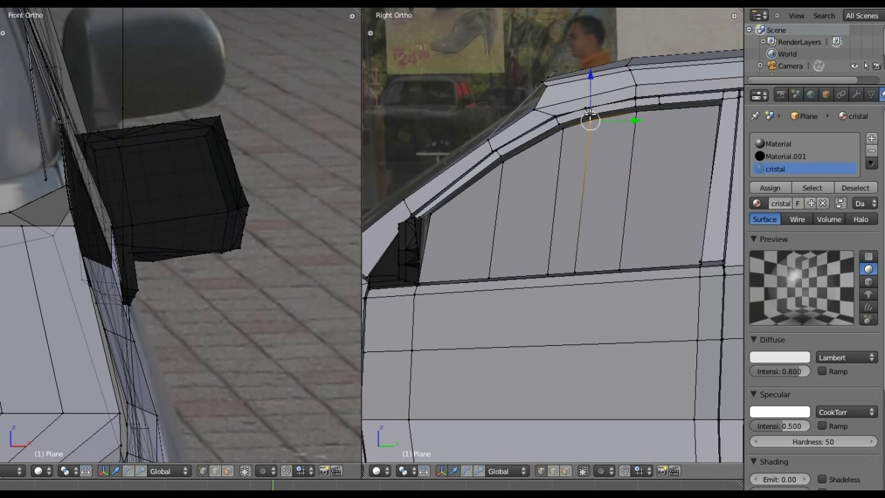
pyautogui.press('g')
pyautogui.press('z')
pyautogui.press('Escape')
# Select the five front window faces and assign them the cristal material
pyautogui.scroll(-1, 578, 170)
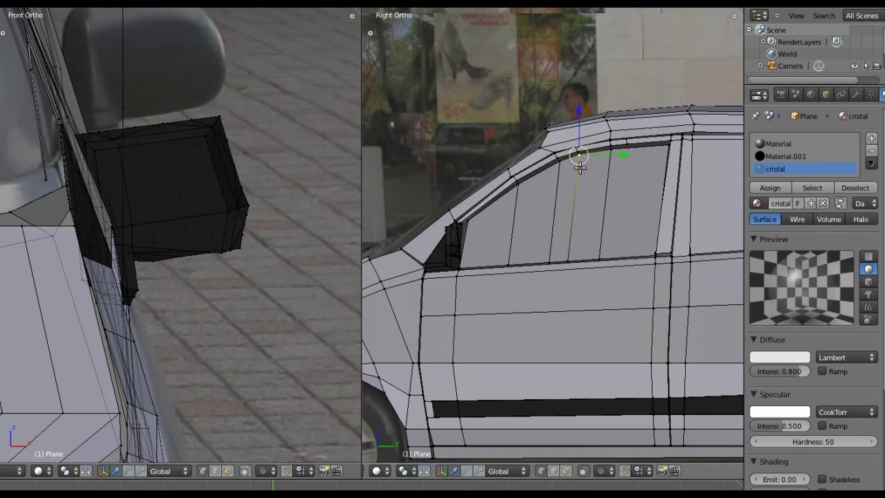
pyautogui.scroll(-4, 581, 176)
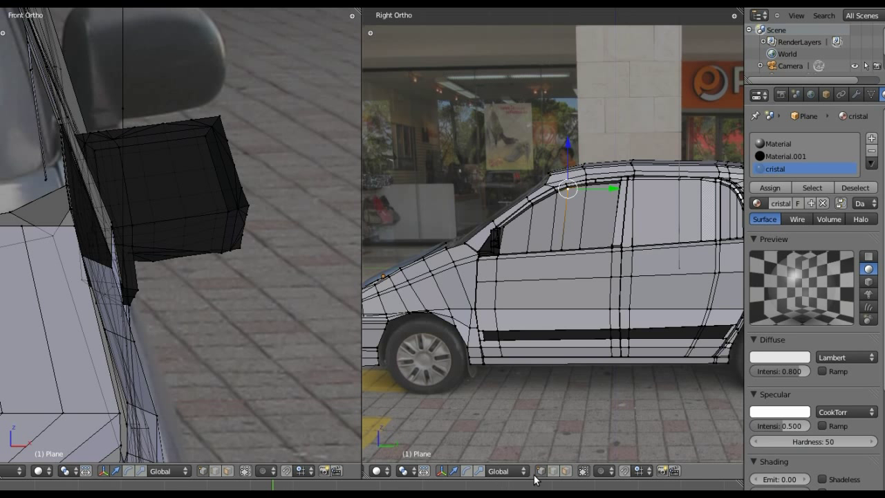
pyautogui.click(565, 470)
pyautogui.click(515, 228)
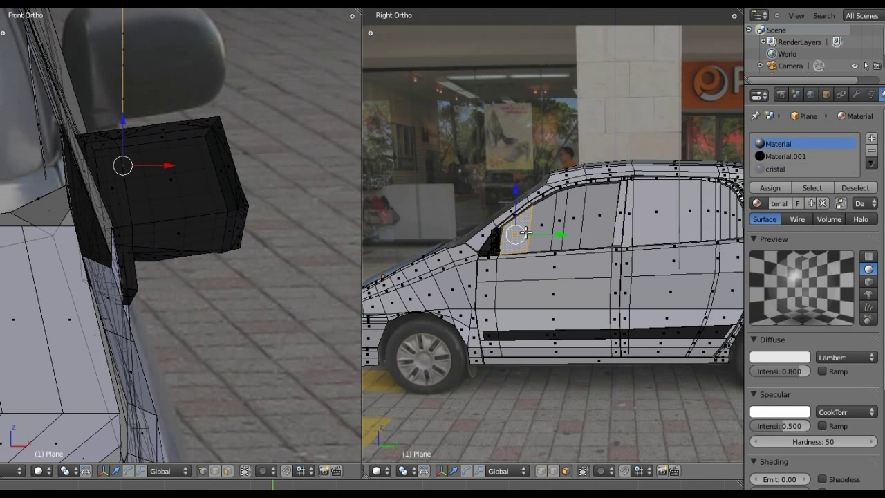
pyautogui.keyDown('shift'); pyautogui.click(543, 218); pyautogui.keyUp('shift')
pyautogui.keyDown('shift'); pyautogui.click(559, 211); pyautogui.keyUp('shift')
pyautogui.keyDown('shift'); pyautogui.click(574, 204); pyautogui.keyUp('shift')
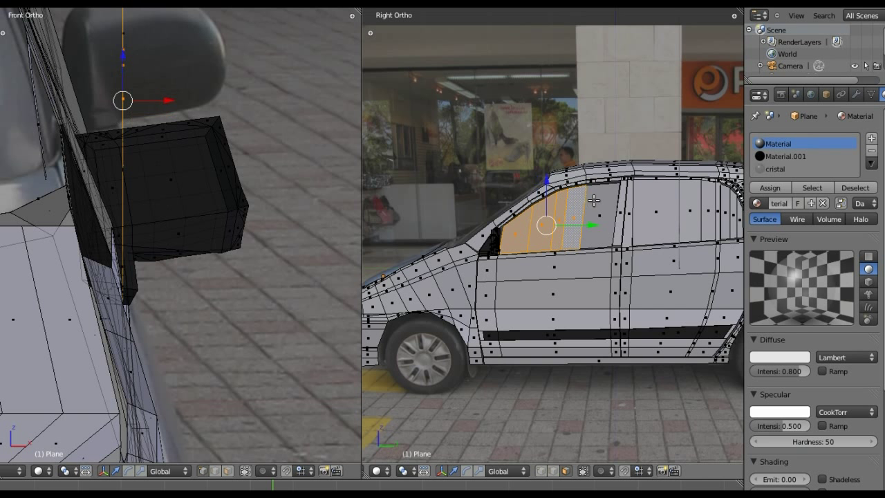
pyautogui.keyDown('shift'); pyautogui.click(596, 202); pyautogui.keyUp('shift')
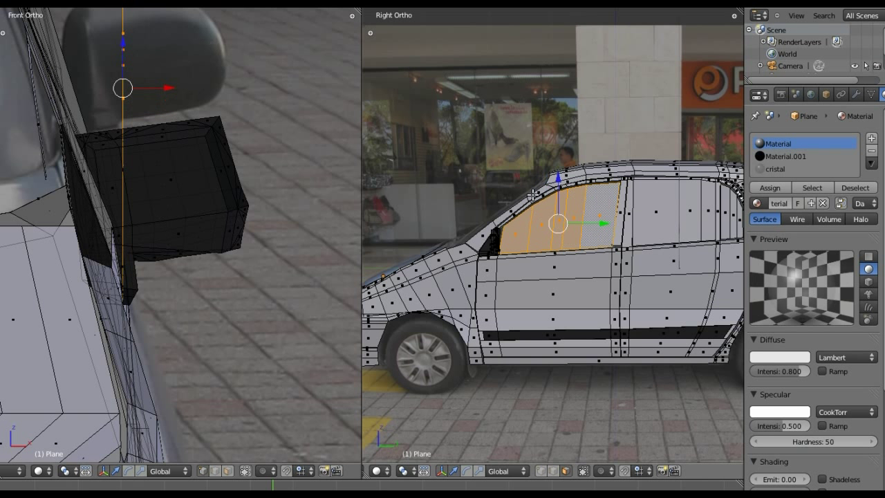
pyautogui.click(767, 168)
pyautogui.click(768, 191)
# Rename the Material.001 slot to 'negro mate' and reselect the first material
pyautogui.rightClick(769, 166)
pyautogui.press('Escape')
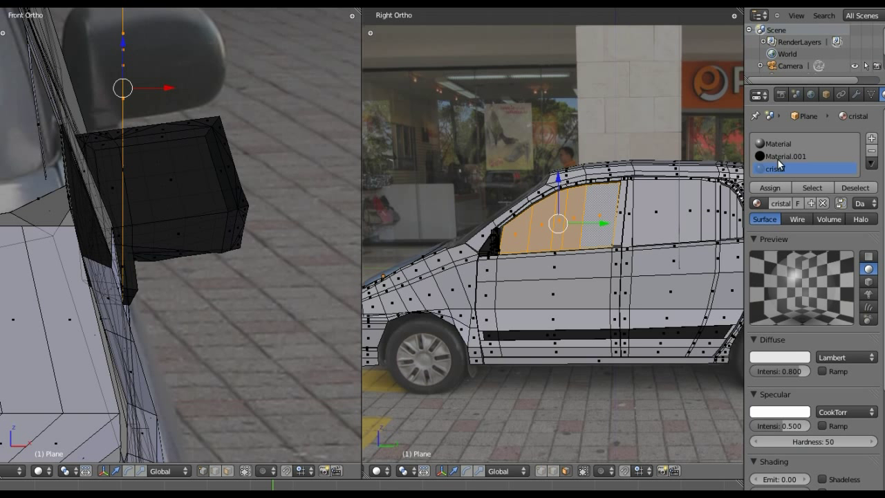
pyautogui.click(784, 153)
pyautogui.doubleClick(785, 167)
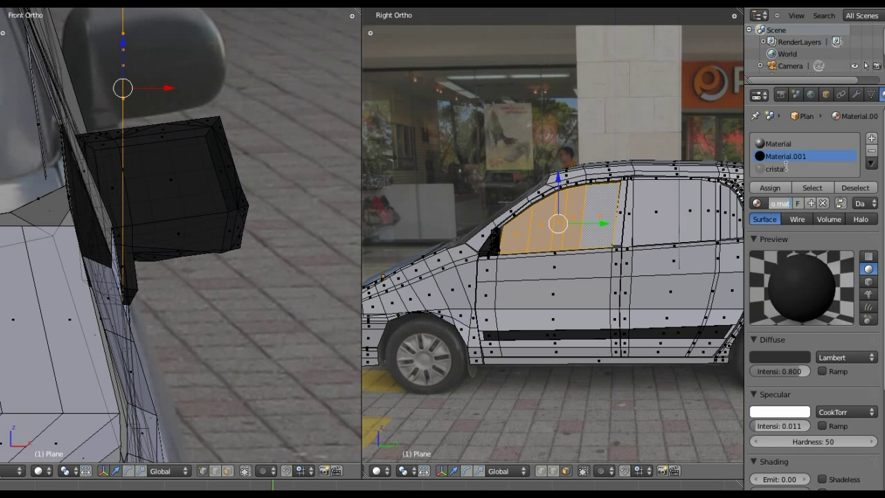
pyautogui.press('Return')
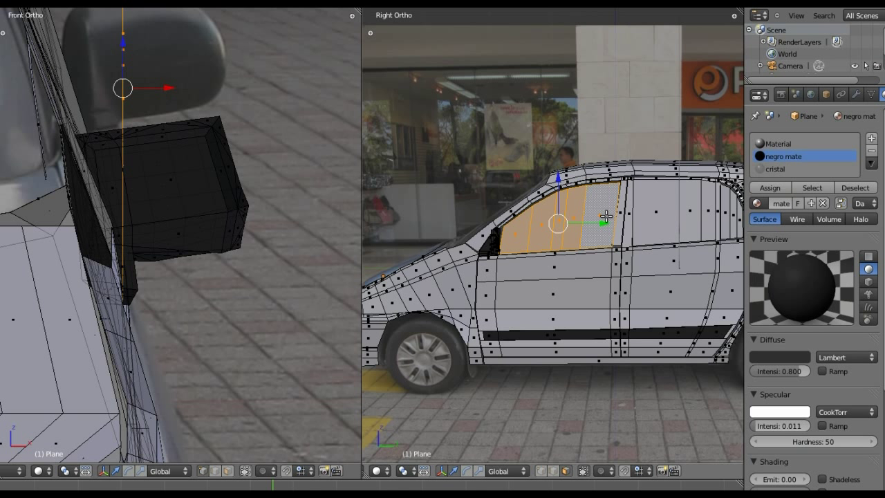
pyautogui.scroll(-2, 606, 216)
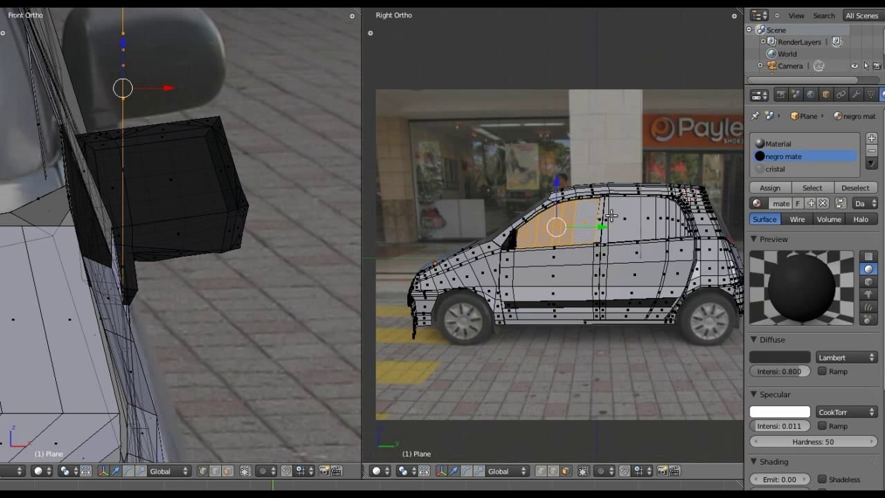
pyautogui.rightClick(783, 143)
pyautogui.click(795, 144)
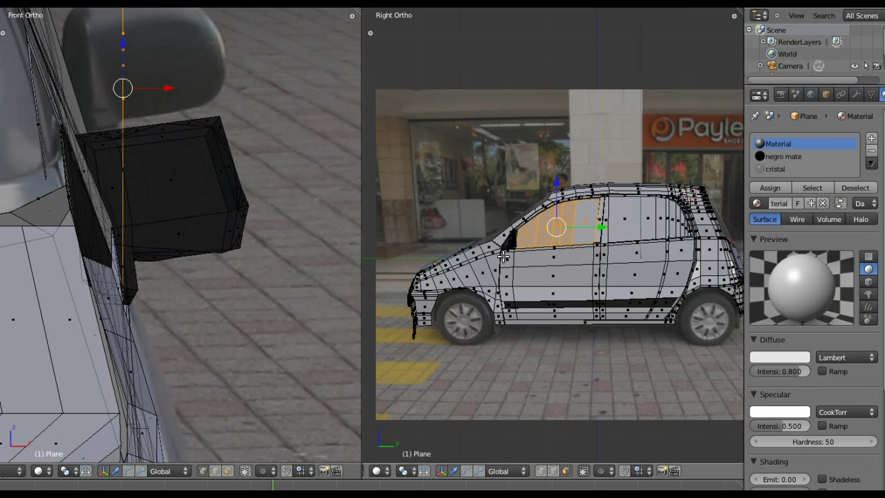
# Return to the straight side-on view and save the car model over its existing .blend file
pyautogui.moveTo(487, 256); pyautogui.dragTo(500, 268, button='middle')
pyautogui.press('KP_3')
pyautogui.hotkey('ctrl', 's')
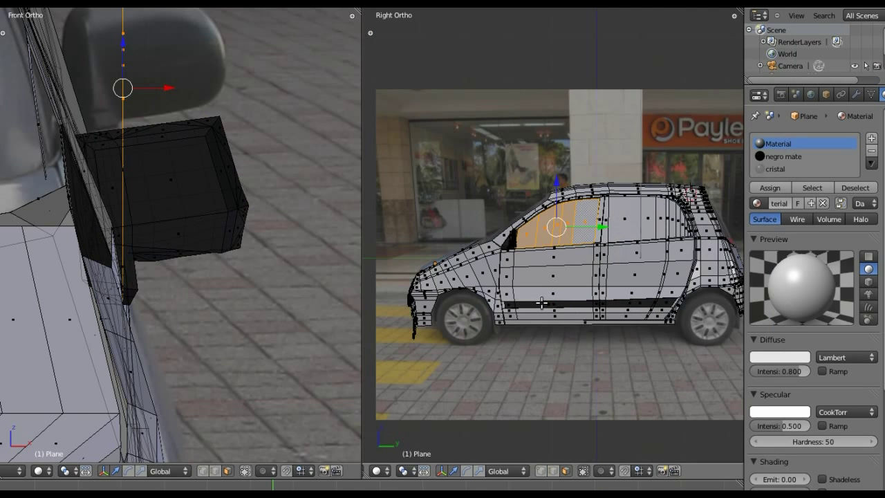
# Zoom out the Front Ortho and Right Ortho views to show the whole car
pyautogui.scroll(-4, 542, 303)
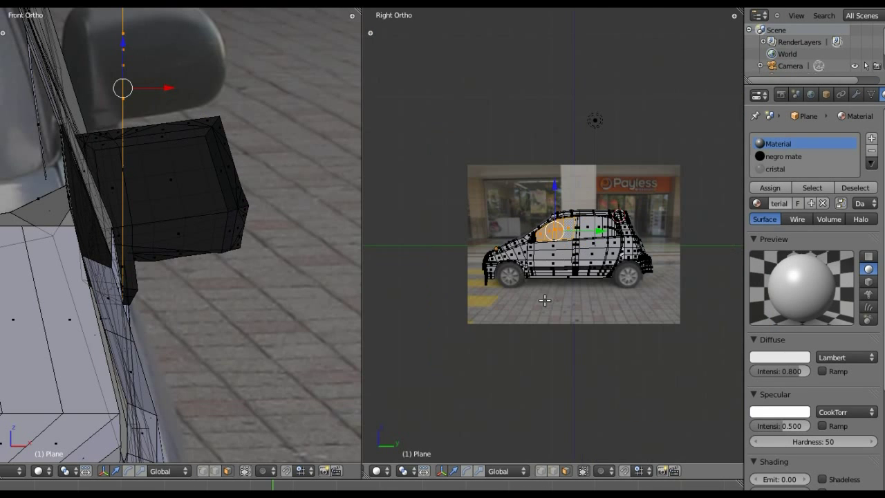
pyautogui.scroll(-1, 544, 300)
pyautogui.scroll(3, 545, 300)
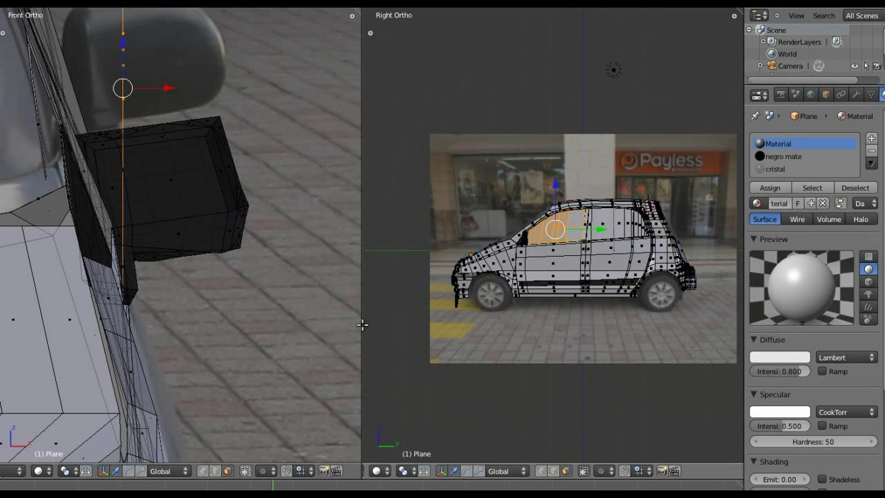
pyautogui.scroll(-4, 277, 306)
pyautogui.scroll(-5, 245, 312)
pyautogui.scroll(-3, 245, 313)
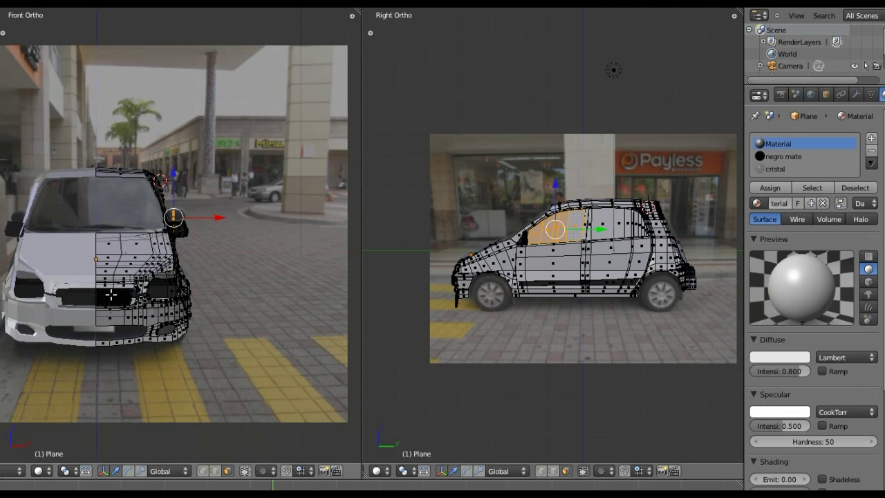
pyautogui.keyDown('ctrl'); pyautogui.scroll(2, 136, 293); pyautogui.keyUp('ctrl')
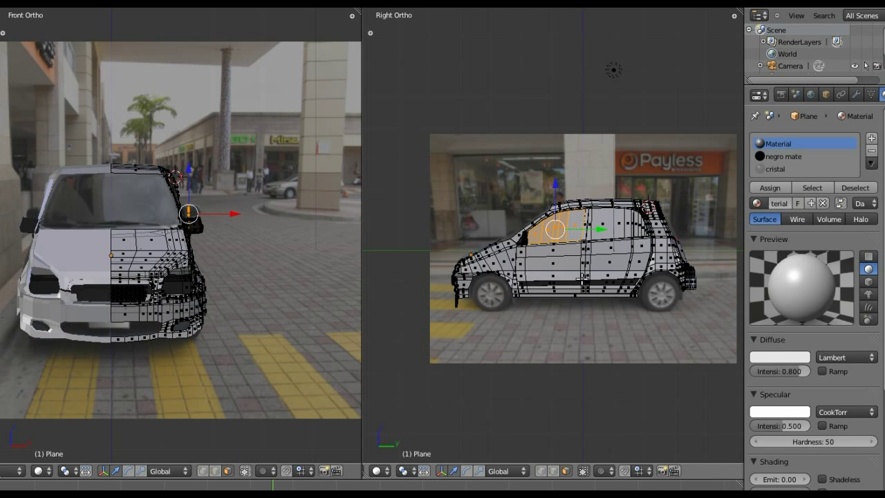